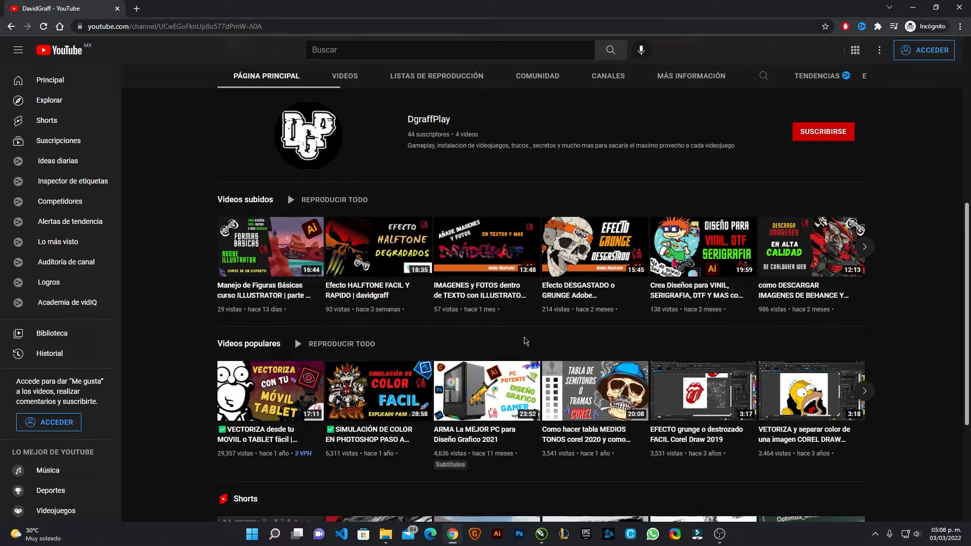
{"action": "scroll", "coordinate": [525, 342], "scroll_direction": "down", "scroll_amount": 3}
{"action": "scroll", "coordinate": [527, 346], "scroll_direction": "up", "scroll_amount": 5}
{"action": "scroll", "coordinate": [527, 346], "scroll_direction": "up", "scroll_amount": 2}
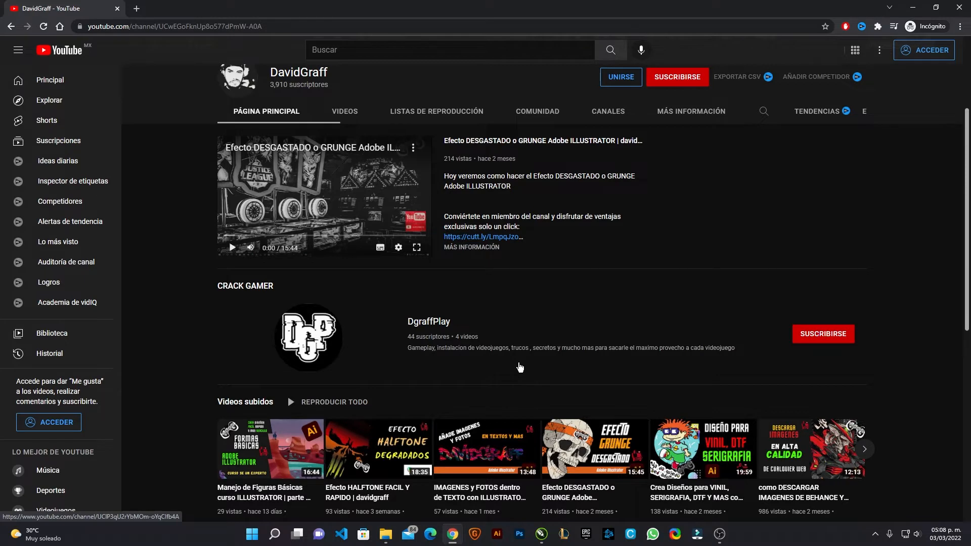
{"action": "scroll", "coordinate": [524, 368], "scroll_direction": "up", "scroll_amount": 2}
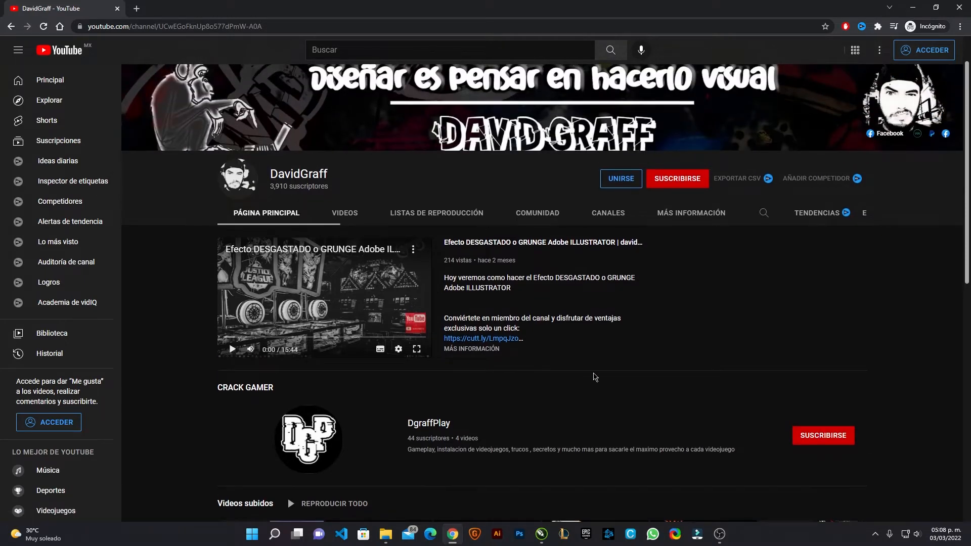
{"action": "scroll", "coordinate": [595, 376], "scroll_direction": "up", "scroll_amount": 1}
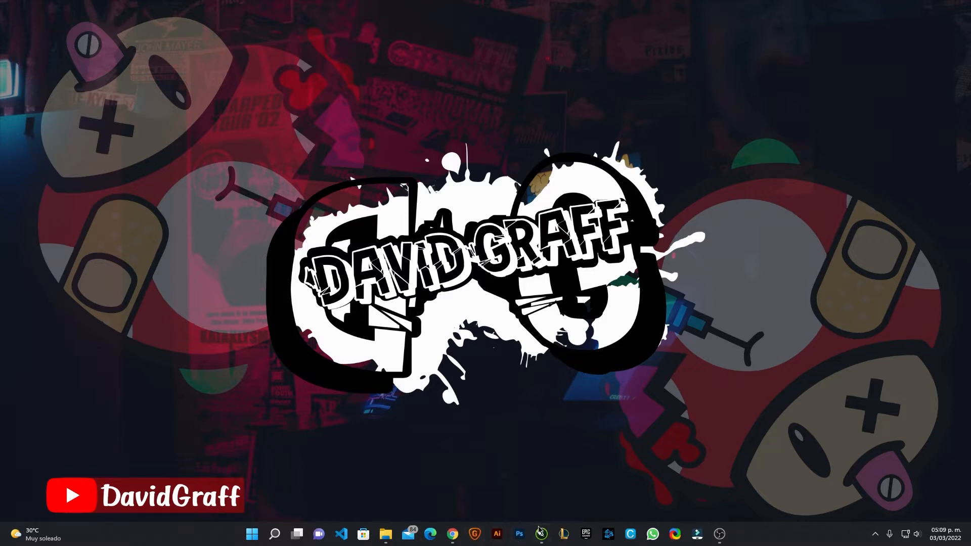
Open the images folder in File Explorer and enlarge its thumbnails
{"action": "mouse_move", "coordinate": [541, 539]}
{"action": "left_click", "coordinate": [385, 534]}
{"action": "scroll", "coordinate": [334, 346], "scroll_direction": "up", "scroll_amount": 2, "text": "ctrl"}
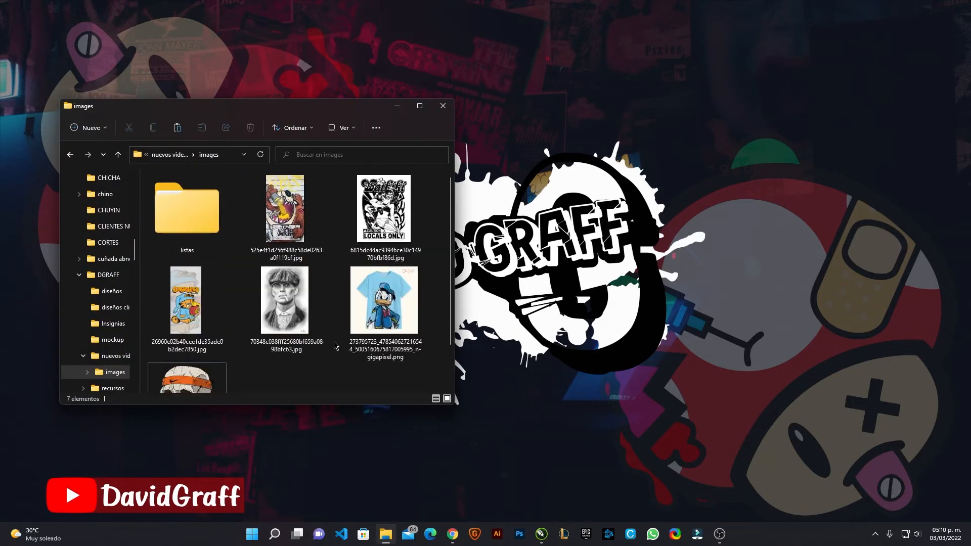
{"action": "scroll", "coordinate": [334, 345], "scroll_direction": "up", "scroll_amount": 1, "text": "ctrl"}
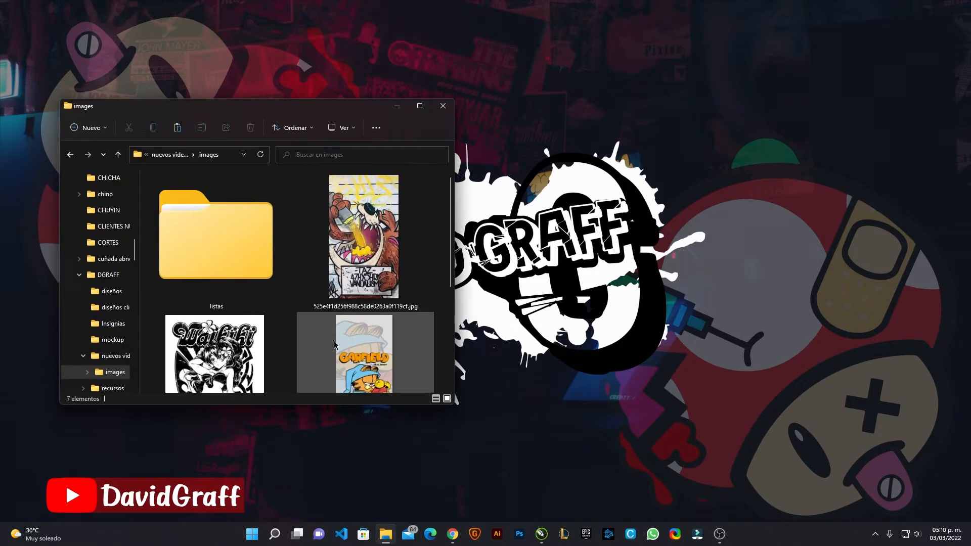
Rename the graffiti character image as "seleccion de color"
{"action": "scroll", "coordinate": [375, 253], "scroll_direction": "down", "scroll_amount": 2}
{"action": "scroll", "coordinate": [375, 253], "scroll_direction": "down", "scroll_amount": 3}
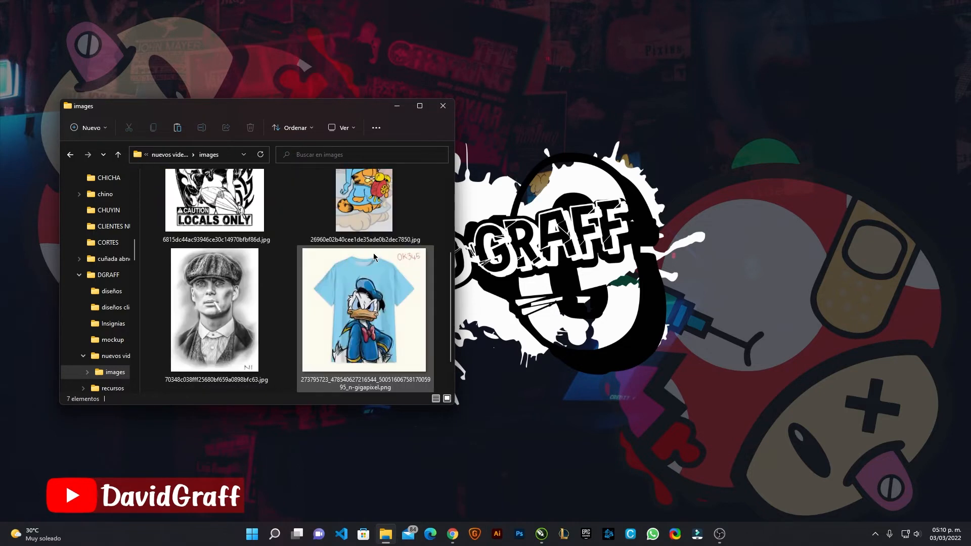
{"action": "scroll", "coordinate": [371, 314], "scroll_direction": "down", "scroll_amount": 3}
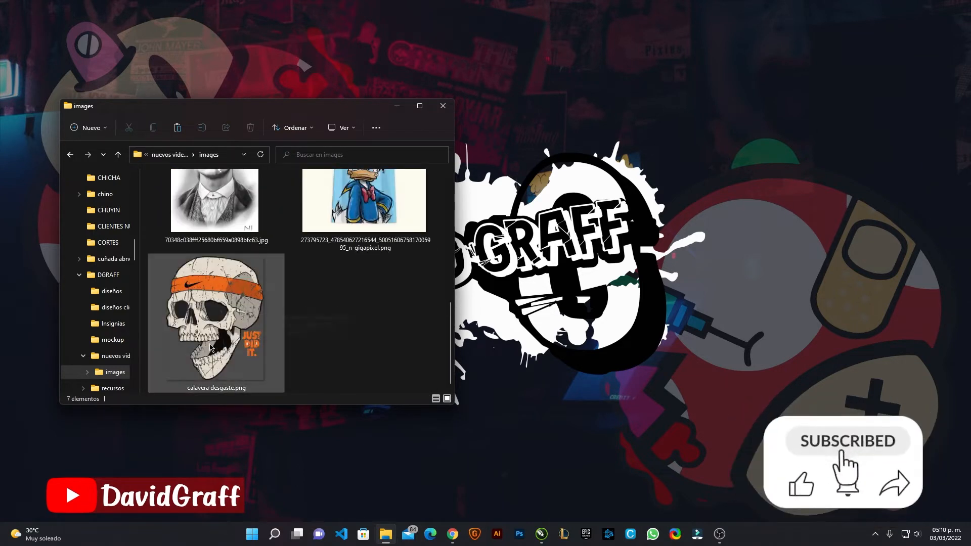
{"action": "scroll", "coordinate": [366, 350], "scroll_direction": "up", "scroll_amount": 3}
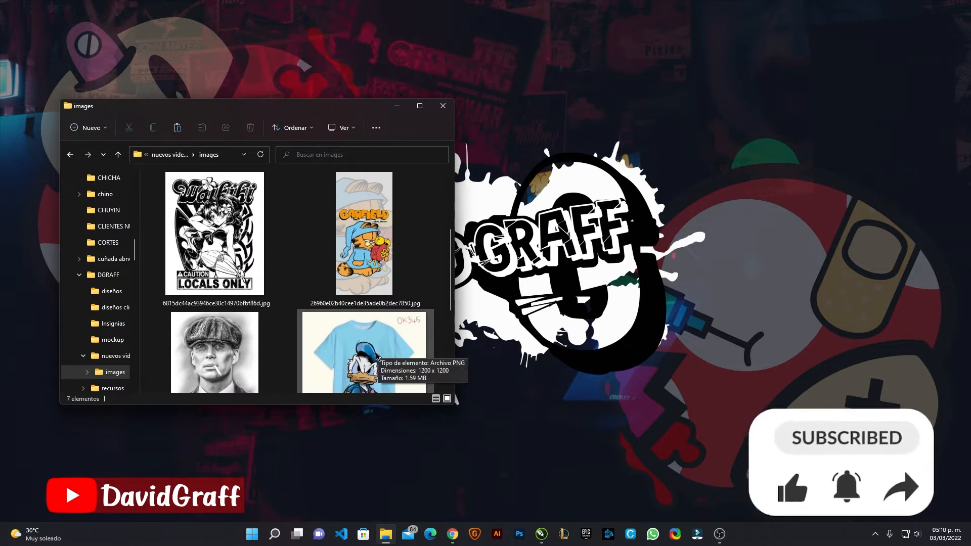
{"action": "scroll", "coordinate": [377, 355], "scroll_direction": "up", "scroll_amount": 3}
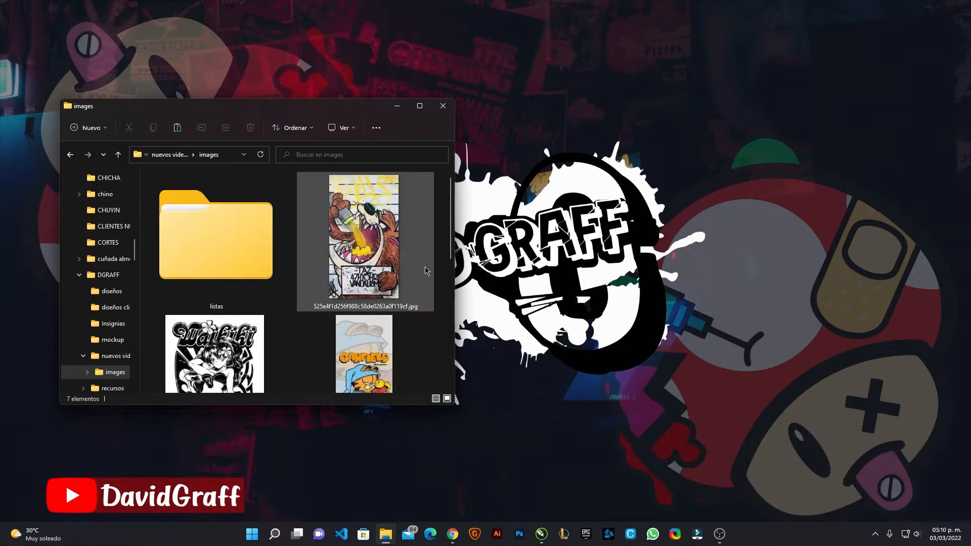
{"action": "left_click", "coordinate": [403, 310]}
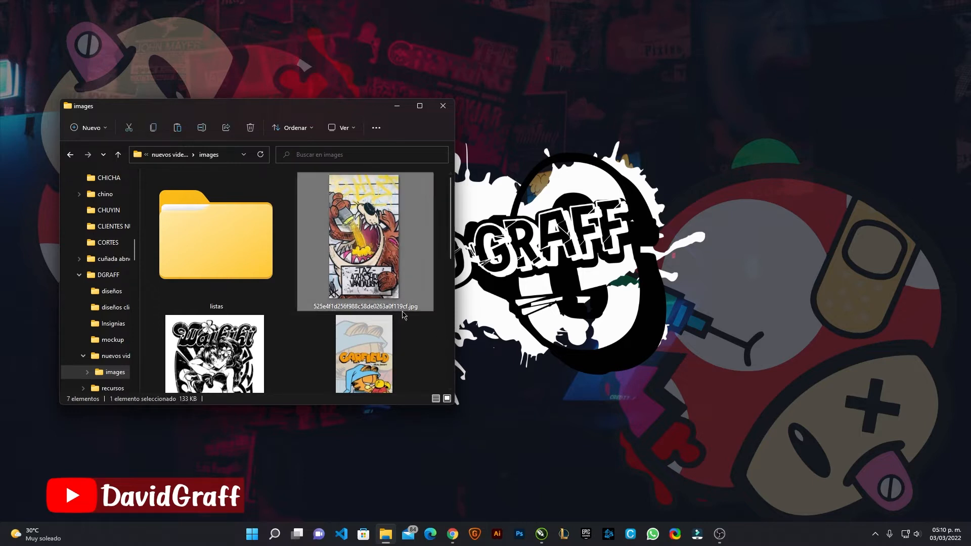
{"action": "key", "text": "F2"}
{"action": "type", "text": "seleccion de color"}
{"action": "key", "text": "Return"}
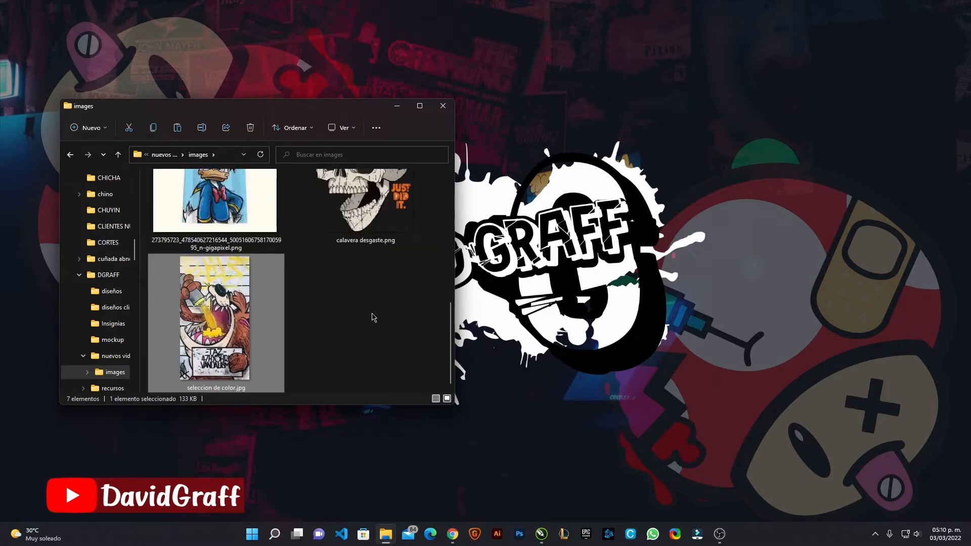
Rename the black-and-white Waikiki image as "mapa de bits"
{"action": "scroll", "coordinate": [360, 372], "scroll_direction": "up", "scroll_amount": 5}
{"action": "left_click", "coordinate": [377, 288]}
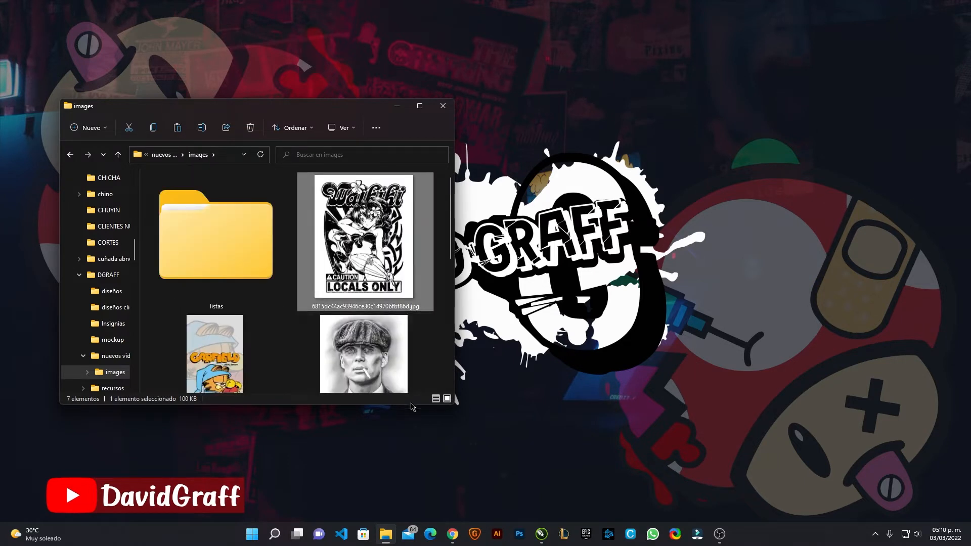
{"action": "key", "text": "F2"}
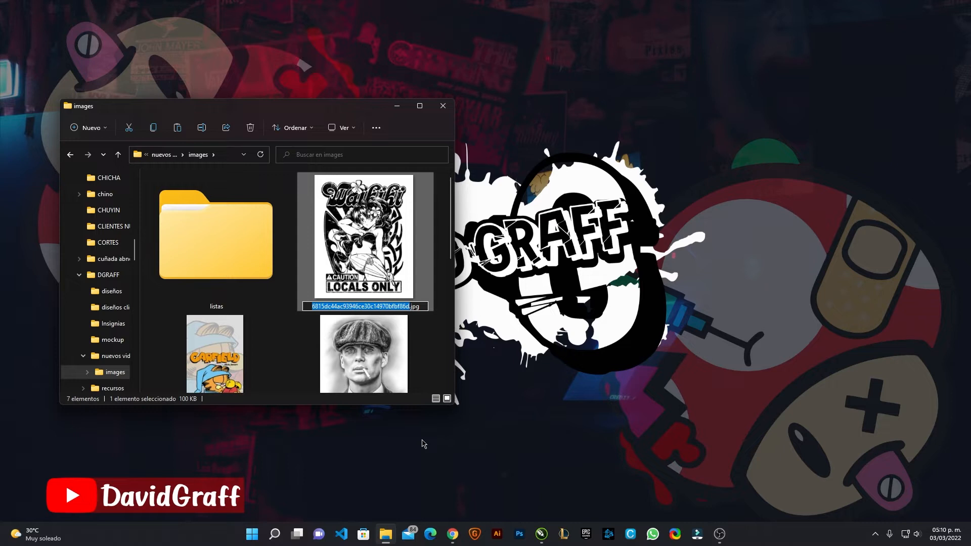
{"action": "type", "text": "map"}
{"action": "type", "text": "a de bit"}
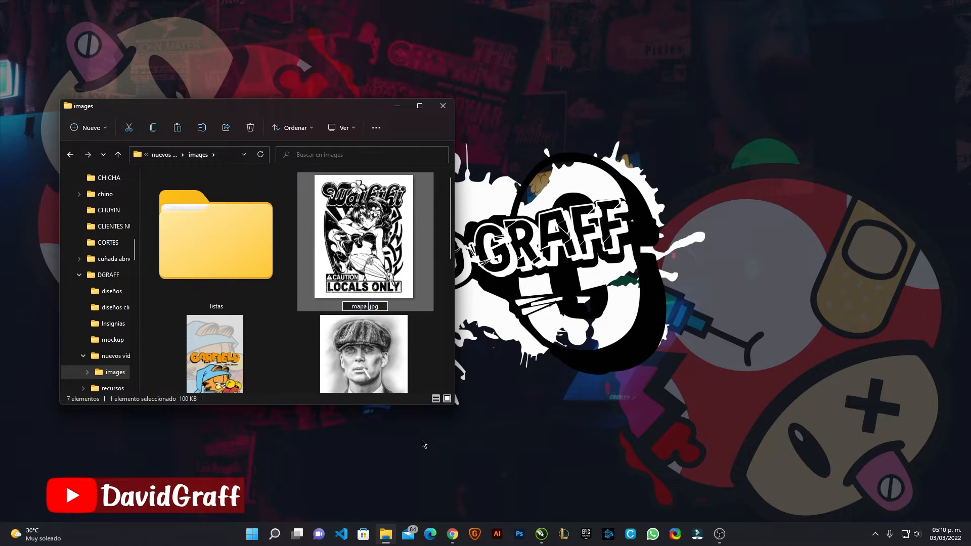
{"action": "key", "text": "Return"}
Rename the Garfield image as "vector"
{"action": "scroll", "coordinate": [350, 348], "scroll_direction": "up", "scroll_amount": 3}
{"action": "left_click", "coordinate": [350, 303]}
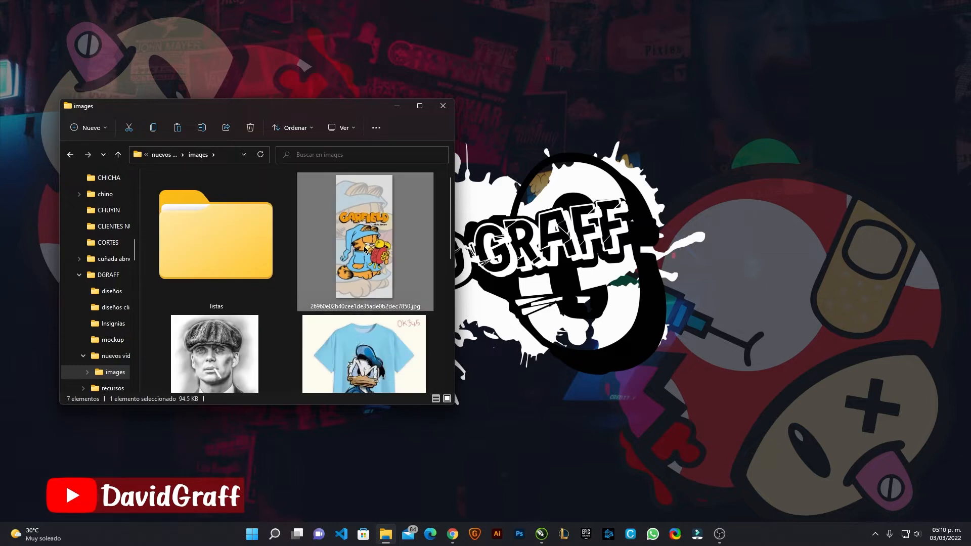
{"action": "key", "text": "F2"}
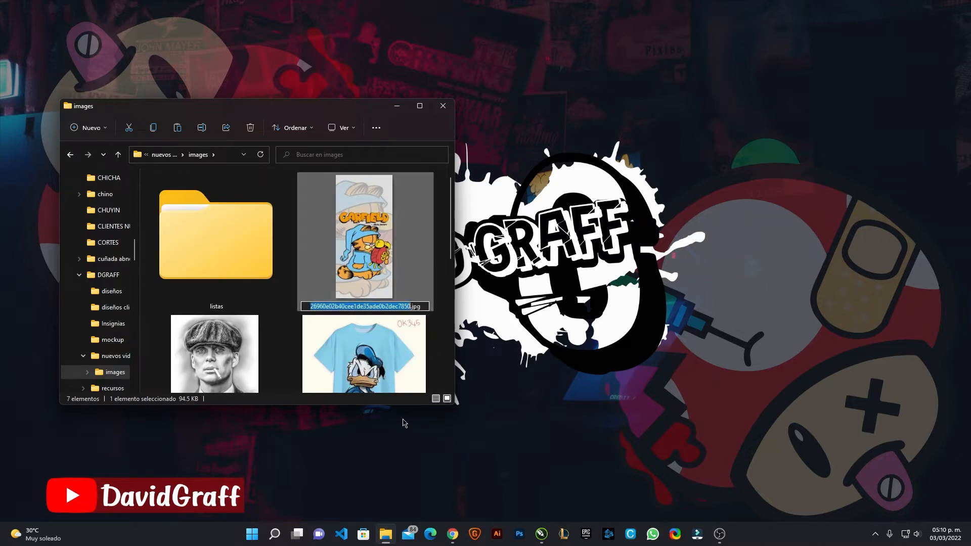
{"action": "type", "text": "vector"}
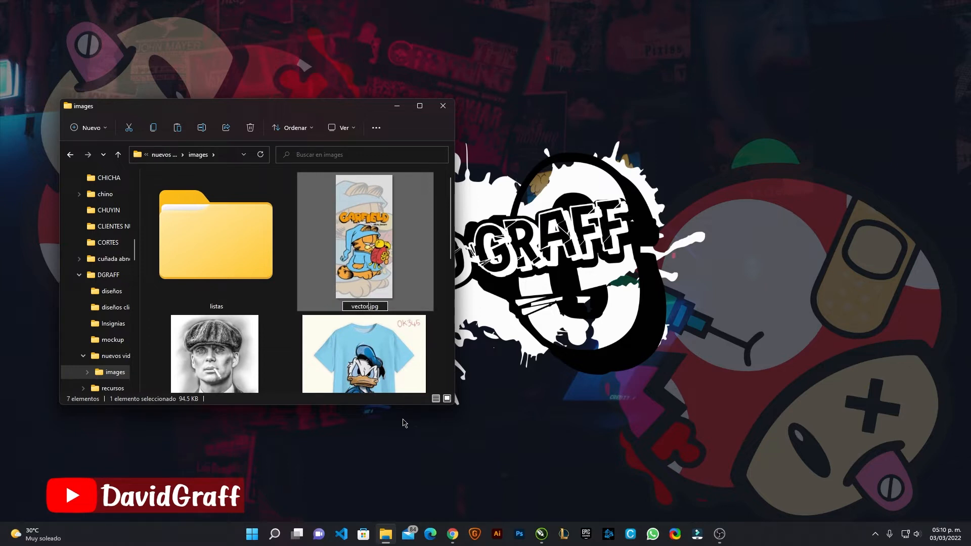
{"action": "key", "text": "Return"}
Rename the grayscale portrait of the man in a cap as "semitonos"
{"action": "scroll", "coordinate": [356, 360], "scroll_direction": "up", "scroll_amount": 3}
{"action": "left_click", "coordinate": [361, 255]}
{"action": "key", "text": "F2"}
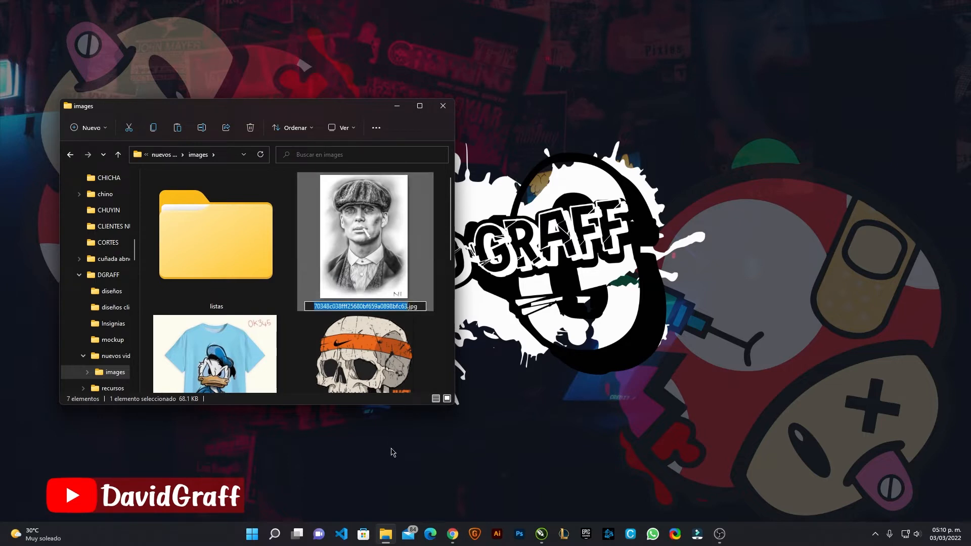
{"action": "type", "text": "semin"}
{"action": "key", "text": "BackSpace"}
{"action": "type", "text": "tonos"}
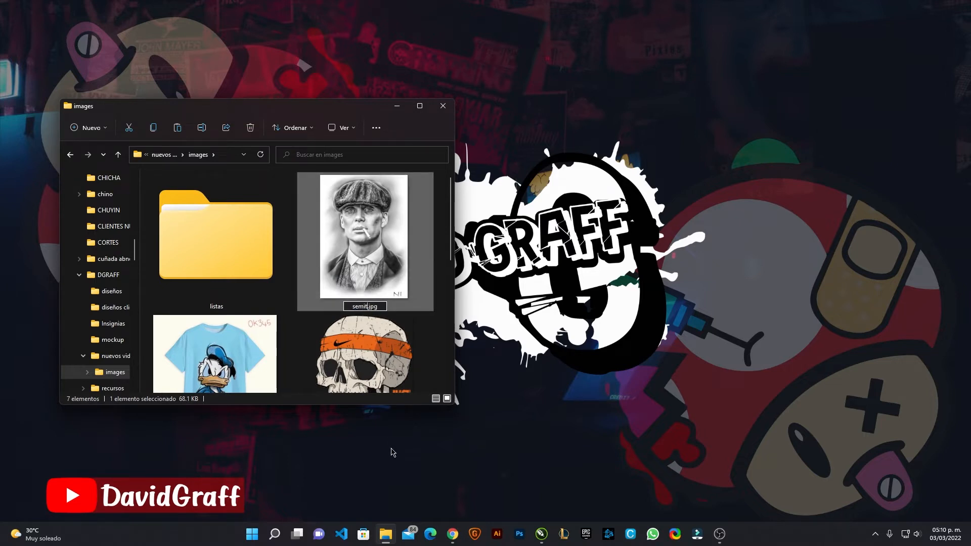
{"action": "key", "text": "Return"}
Rename the Donald Duck T-shirt image as "semitonos con separacion de colores"
{"action": "scroll", "coordinate": [330, 349], "scroll_direction": "up", "scroll_amount": 3}
{"action": "left_click", "coordinate": [350, 244]}
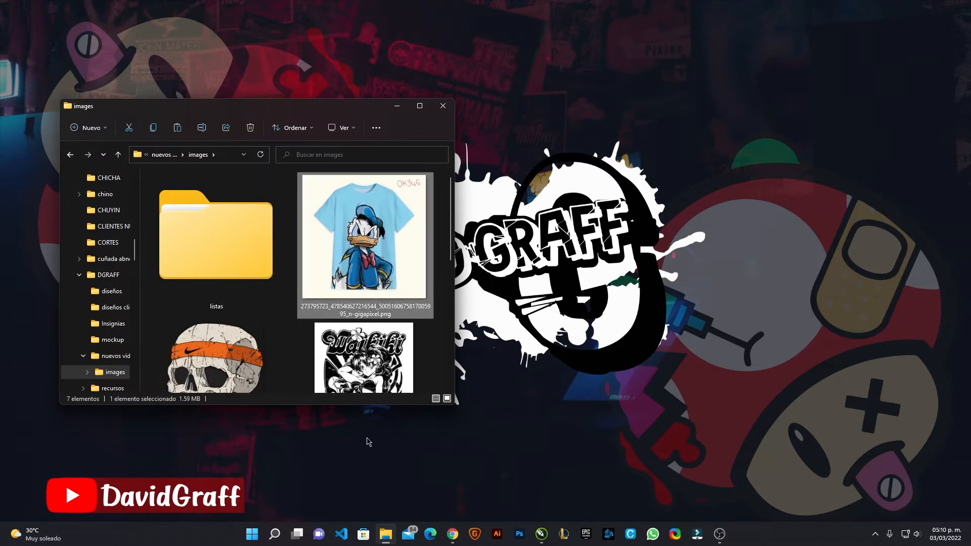
{"action": "key", "text": "F2"}
{"action": "type", "text": "semitonos"}
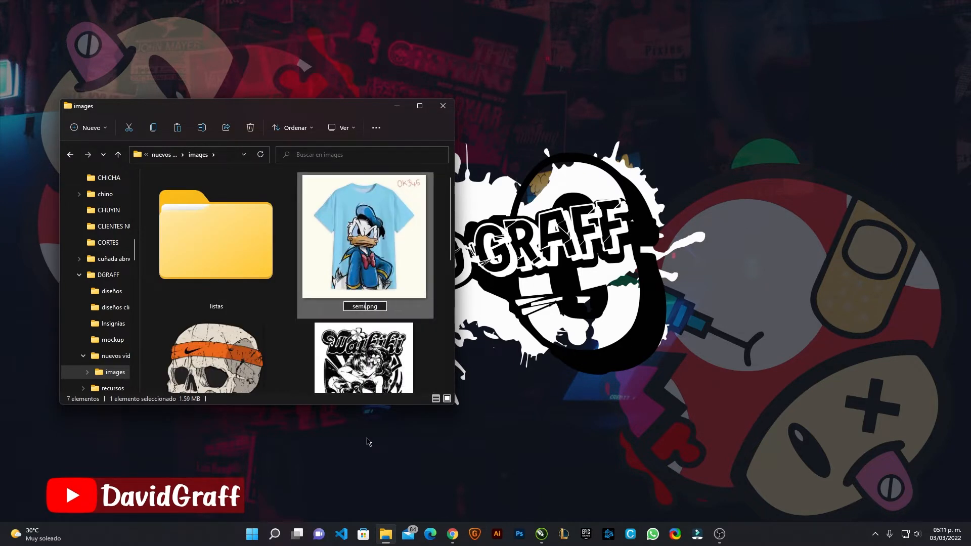
{"action": "type", "text": " con separacion de colores"}
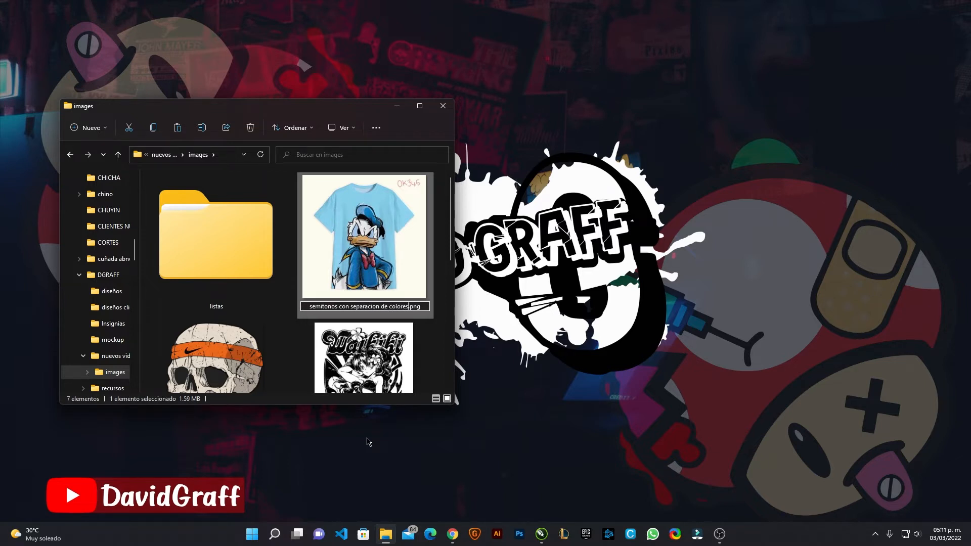
{"action": "key", "text": "Return"}
Move calavera desgaste.png into the listas folder
{"action": "scroll", "coordinate": [297, 319], "scroll_direction": "up", "scroll_amount": 3}
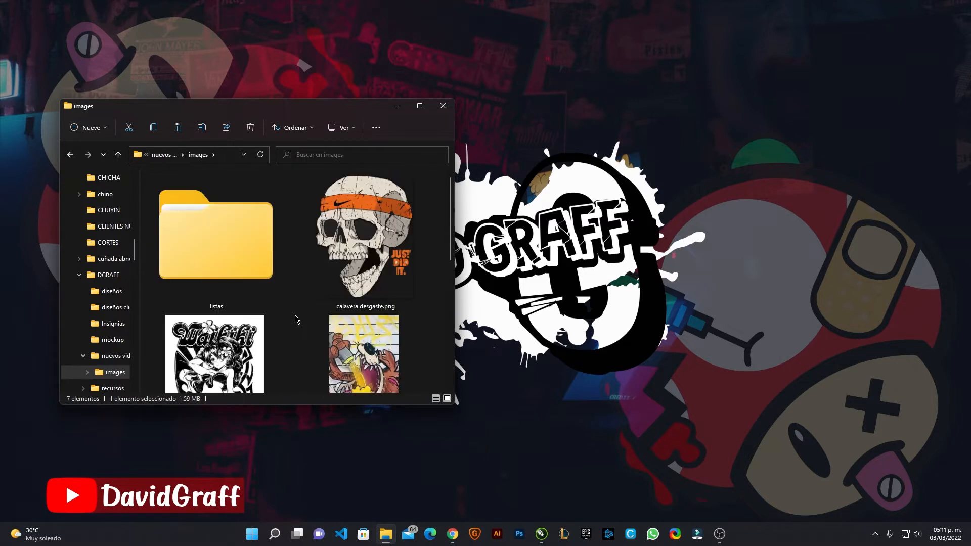
{"action": "left_click_drag", "start_coordinate": [361, 238], "coordinate": [215, 238]}
Open vector.jpg from the images folder in CorelDRAW
{"action": "scroll", "coordinate": [364, 303], "scroll_direction": "down", "scroll_amount": 5}
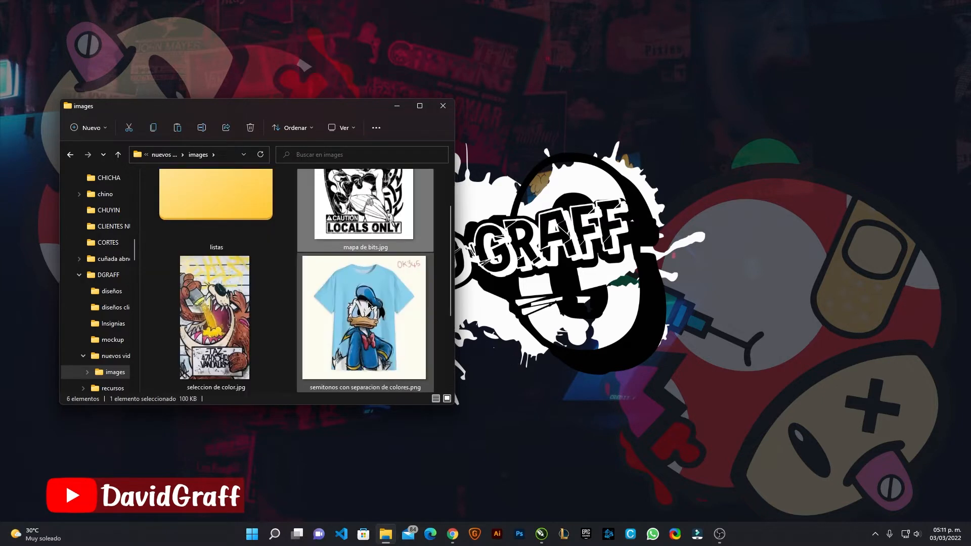
{"action": "left_click", "coordinate": [412, 350]}
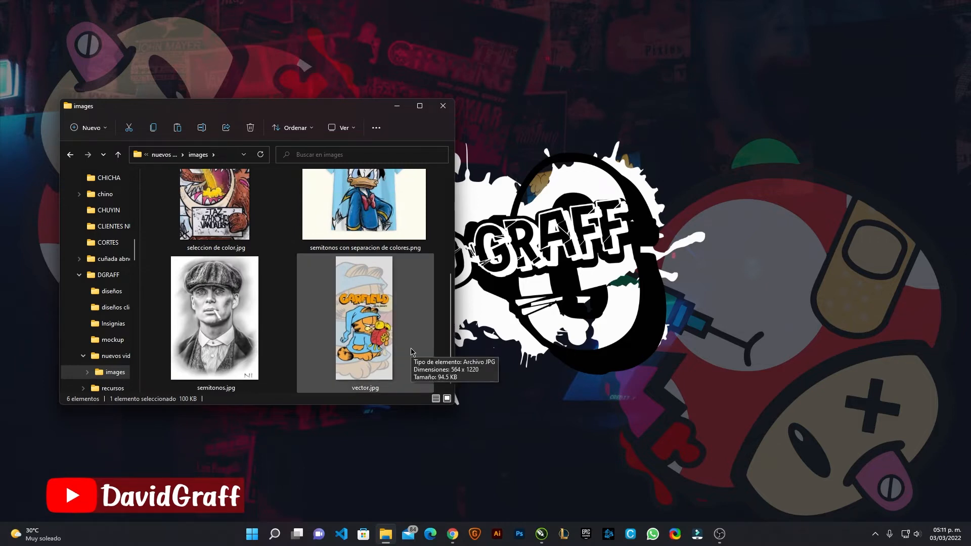
{"action": "double_click", "coordinate": [412, 351]}
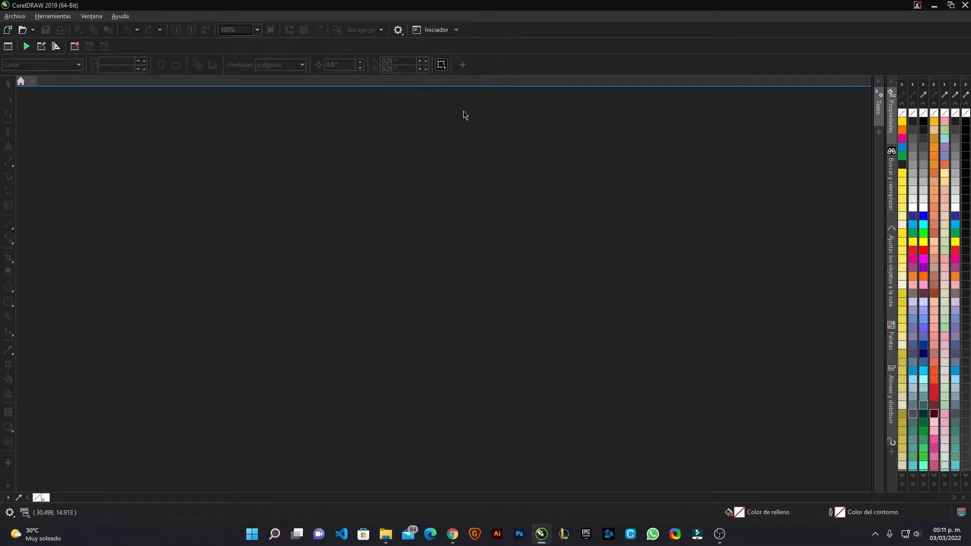
{"action": "key", "text": "alt+Tab"}
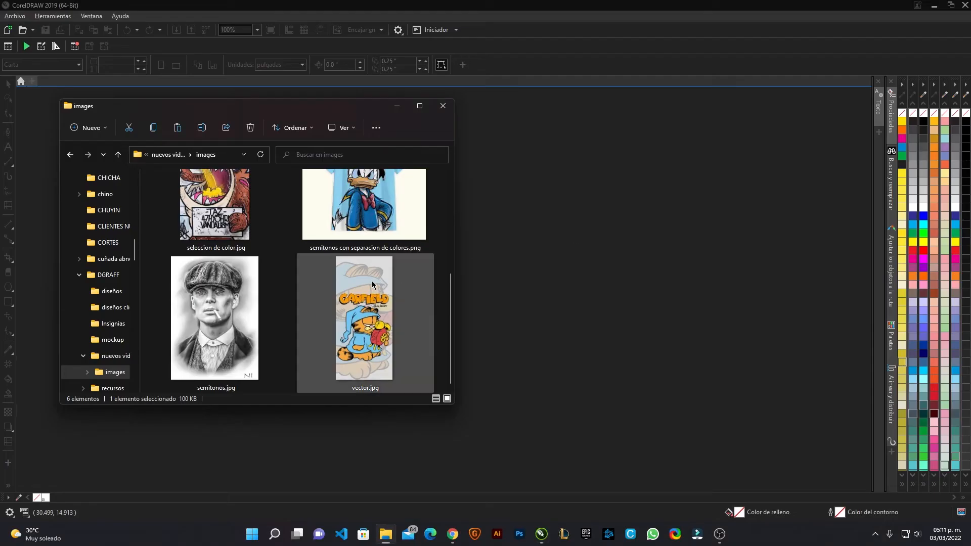
{"action": "left_click_drag", "start_coordinate": [366, 313], "coordinate": [578, 286]}
{"action": "left_click", "coordinate": [665, 397]}
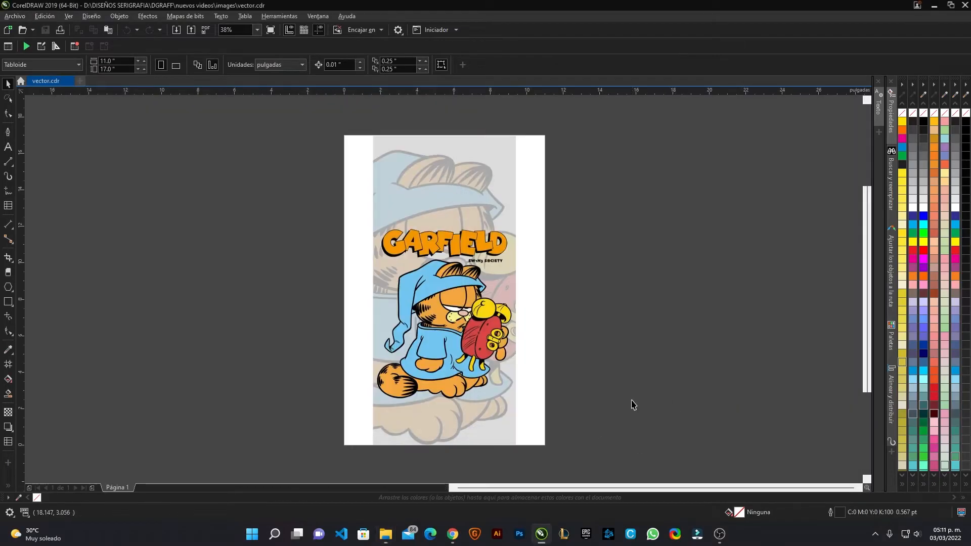
Mark a crop area of about 7.69 by 9.15 inches around the Garfield title and the foreground character
{"action": "left_click", "coordinate": [542, 380]}
{"action": "scroll", "coordinate": [483, 365], "scroll_direction": "up", "scroll_amount": 5}
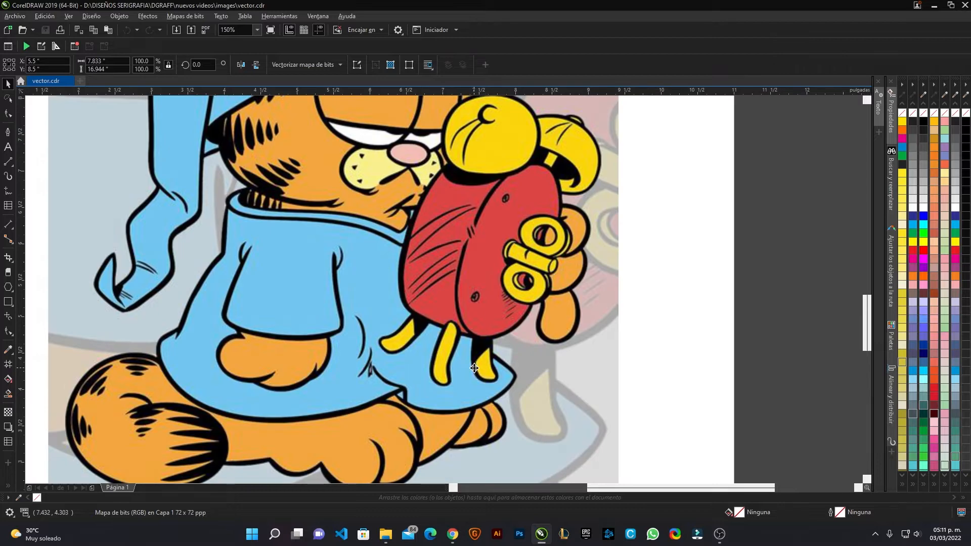
{"action": "scroll", "coordinate": [474, 368], "scroll_direction": "down", "scroll_amount": 2}
{"action": "scroll", "coordinate": [462, 382], "scroll_direction": "down", "scroll_amount": 1}
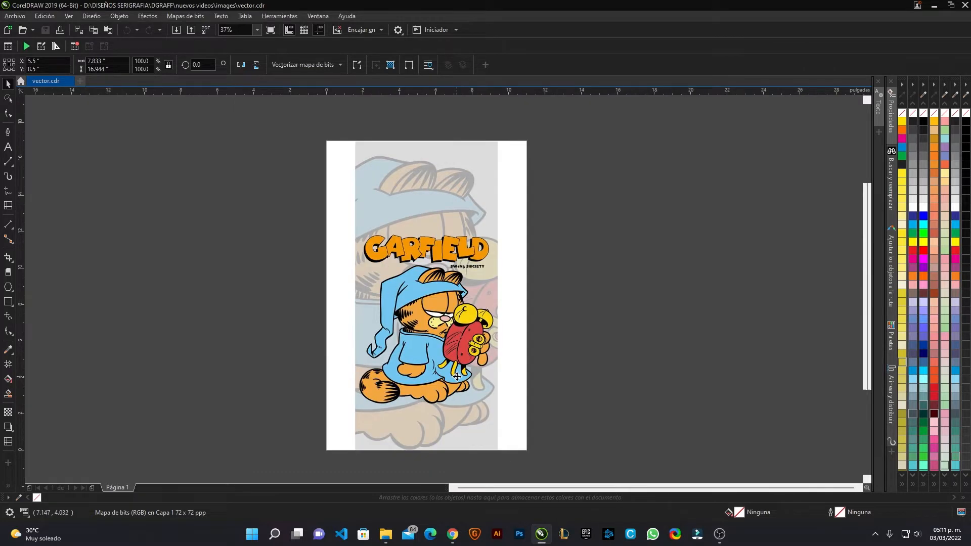
{"action": "left_click", "coordinate": [457, 378]}
{"action": "scroll", "coordinate": [492, 392], "scroll_direction": "up", "scroll_amount": 1}
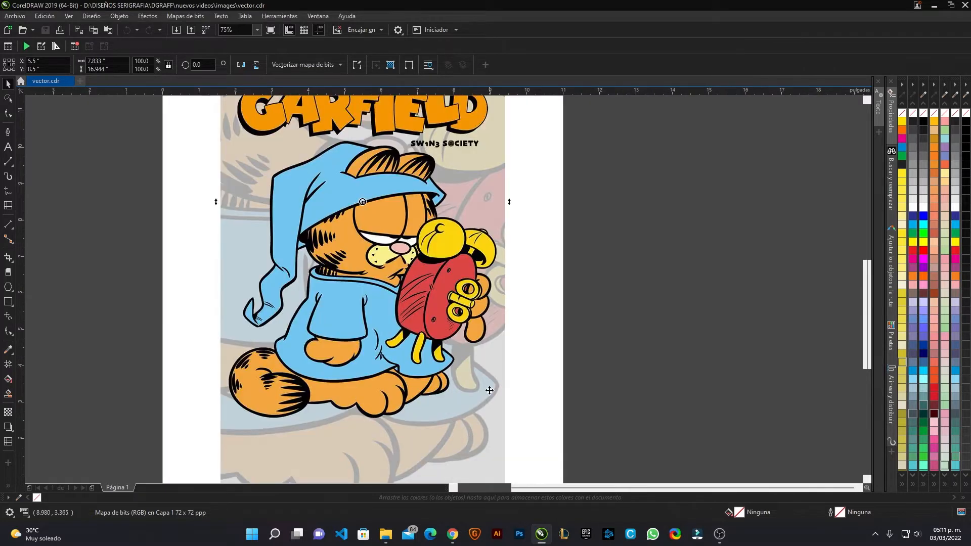
{"action": "left_click", "coordinate": [9, 259]}
{"action": "scroll", "coordinate": [301, 283], "scroll_direction": "down", "scroll_amount": 1}
{"action": "scroll", "coordinate": [275, 226], "scroll_direction": "up", "scroll_amount": 1}
{"action": "left_click_drag", "start_coordinate": [248, 145], "coordinate": [527, 422]}
{"action": "scroll", "coordinate": [438, 412], "scroll_direction": "down", "scroll_amount": 1}
{"action": "scroll", "coordinate": [438, 412], "scroll_direction": "up", "scroll_amount": 1}
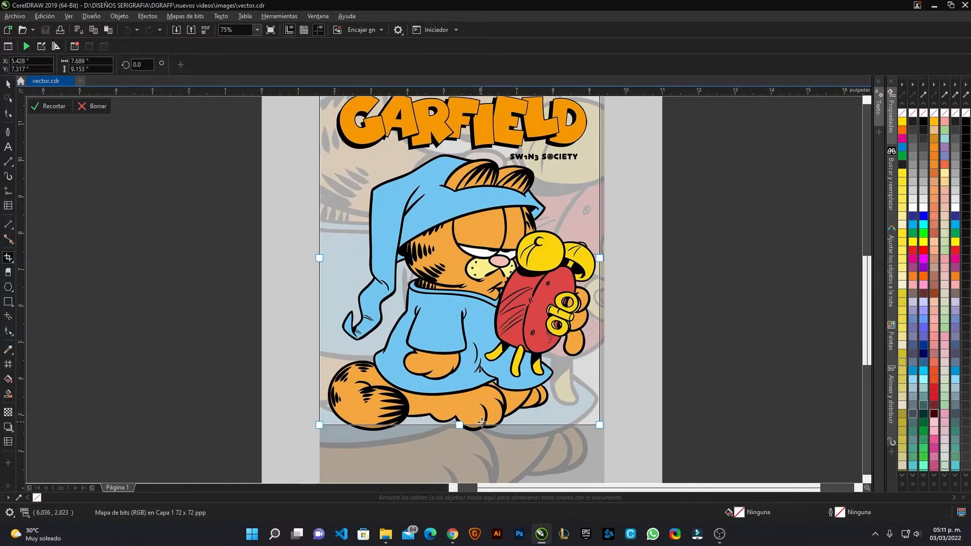
Extend the crop area's lower edge to a height of about 9.43 inches to include the feet, and apply the crop
{"action": "left_click_drag", "start_coordinate": [459, 424], "coordinate": [459, 434]}
{"action": "scroll", "coordinate": [454, 396], "scroll_direction": "up", "scroll_amount": 3}
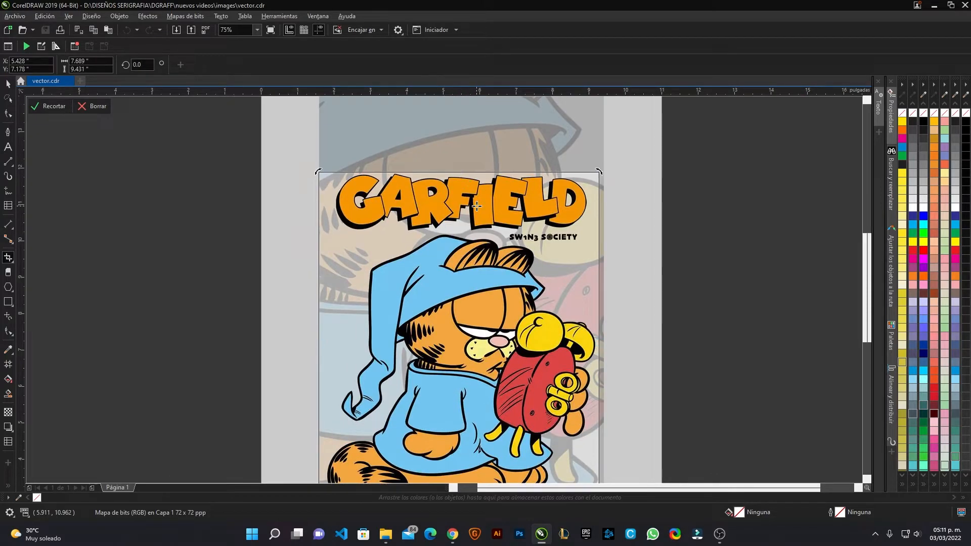
{"action": "double_click", "coordinate": [476, 205]}
Vectorize the cropped Garfield bitmap with an outline trace using the Clipart preset at detail 96 and smoothing 25
{"action": "left_click", "coordinate": [8, 83]}
{"action": "left_click_drag", "start_coordinate": [390, 281], "coordinate": [393, 239]}
{"action": "left_click", "coordinate": [323, 66]}
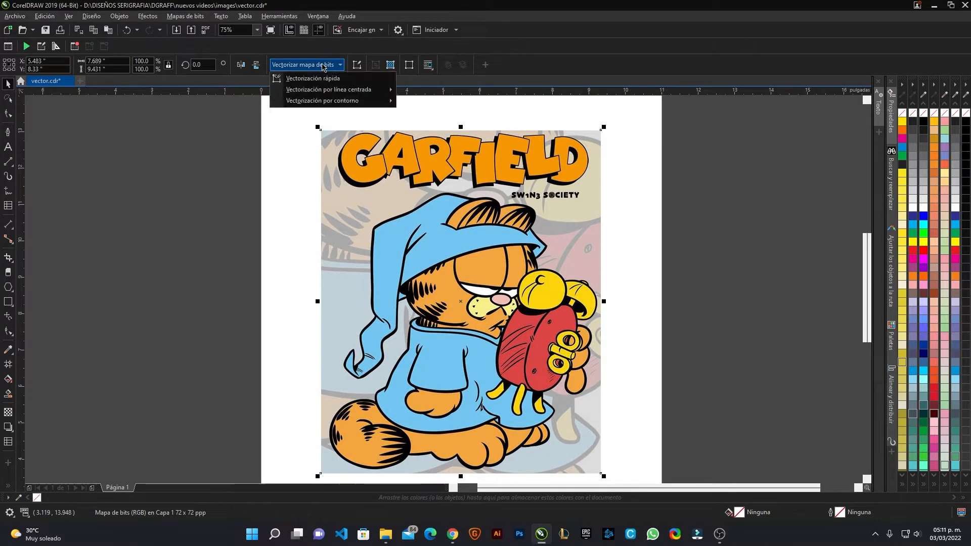
{"action": "mouse_move", "coordinate": [362, 103]}
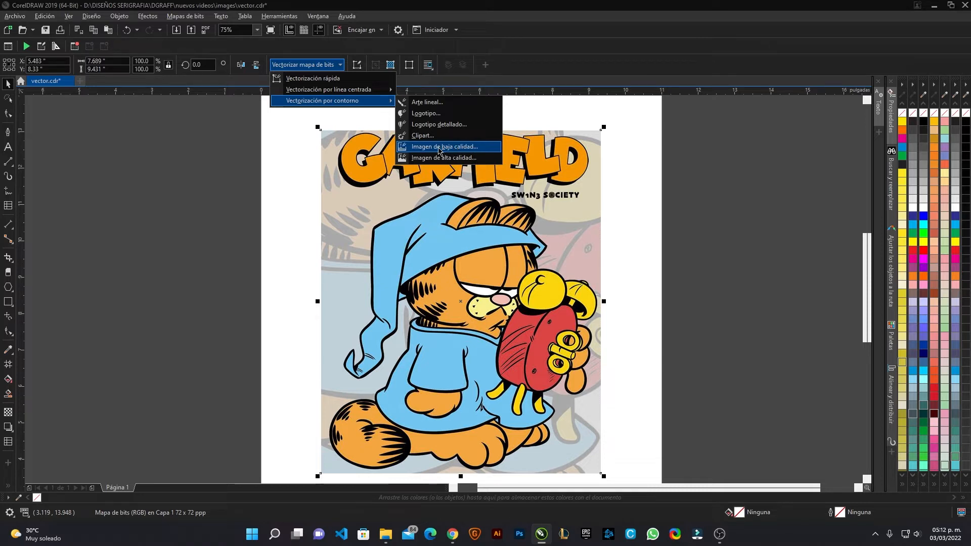
{"action": "left_click", "coordinate": [656, 197]}
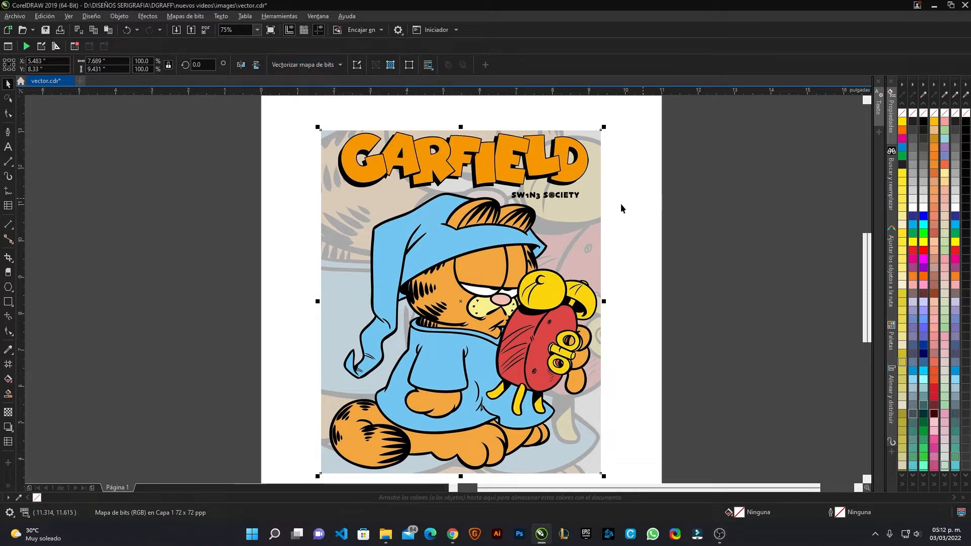
{"action": "scroll", "coordinate": [492, 221], "scroll_direction": "up", "scroll_amount": 1}
{"action": "left_click_drag", "start_coordinate": [491, 243], "coordinate": [456, 179]}
{"action": "left_click", "coordinate": [299, 65]}
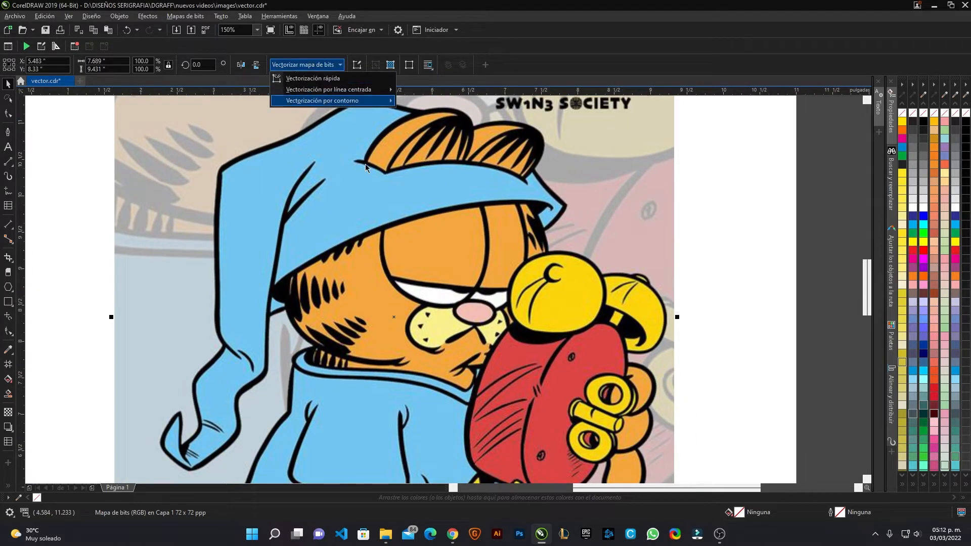
{"action": "left_click", "coordinate": [447, 138]}
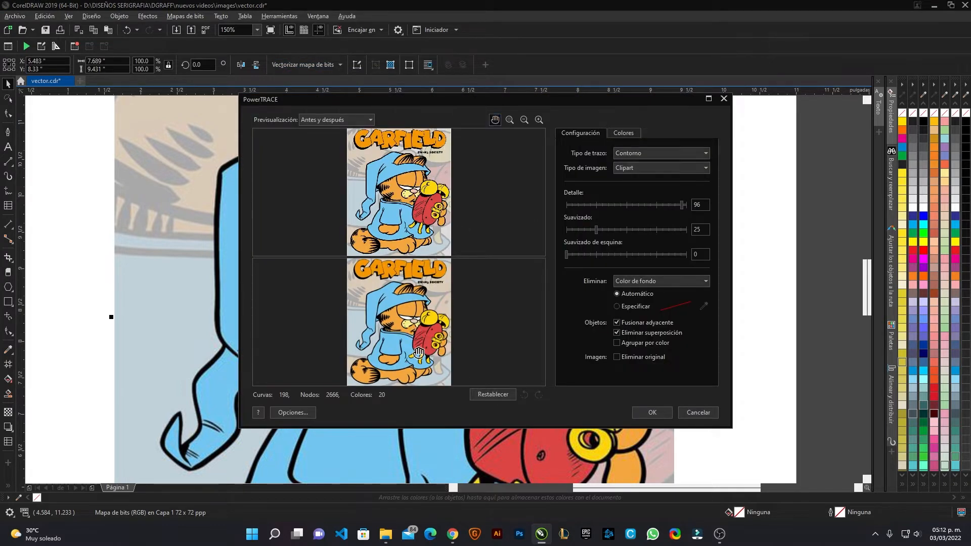
{"action": "scroll", "coordinate": [418, 352], "scroll_direction": "up", "scroll_amount": 3}
{"action": "left_click", "coordinate": [652, 412]}
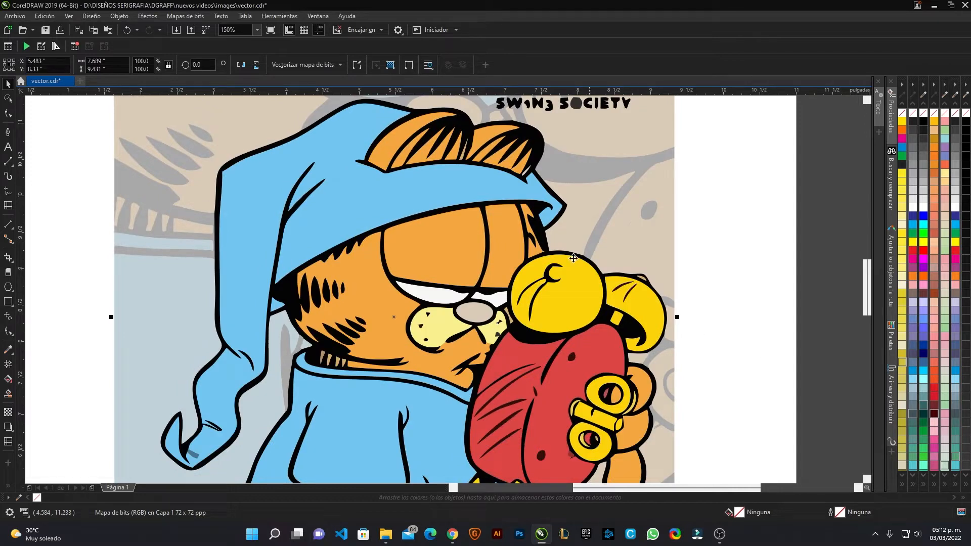
Move the Clipart trace off the page beside the original bitmap
{"action": "scroll", "coordinate": [507, 226], "scroll_direction": "down", "scroll_amount": 1}
{"action": "left_click_drag", "start_coordinate": [590, 319], "coordinate": [218, 318]}
{"action": "left_click", "coordinate": [390, 195]}
{"action": "scroll", "coordinate": [390, 196], "scroll_direction": "up", "scroll_amount": 1}
{"action": "scroll", "coordinate": [390, 195], "scroll_direction": "down", "scroll_amount": 1}
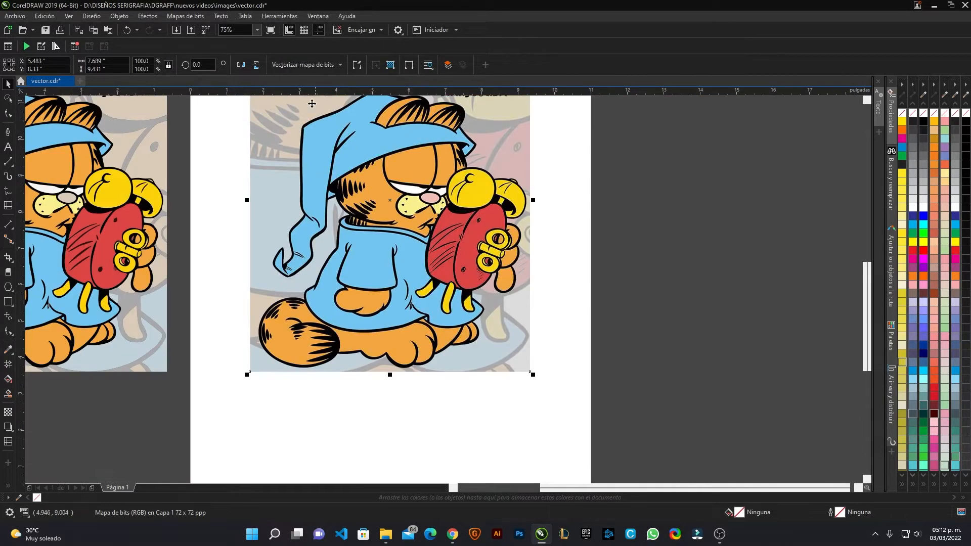
Vectorize the original bitmap again with an outline trace using the low quality image preset, with detail set to 100
{"action": "left_click", "coordinate": [304, 64]}
{"action": "mouse_move", "coordinate": [344, 100]}
{"action": "left_click", "coordinate": [444, 147]}
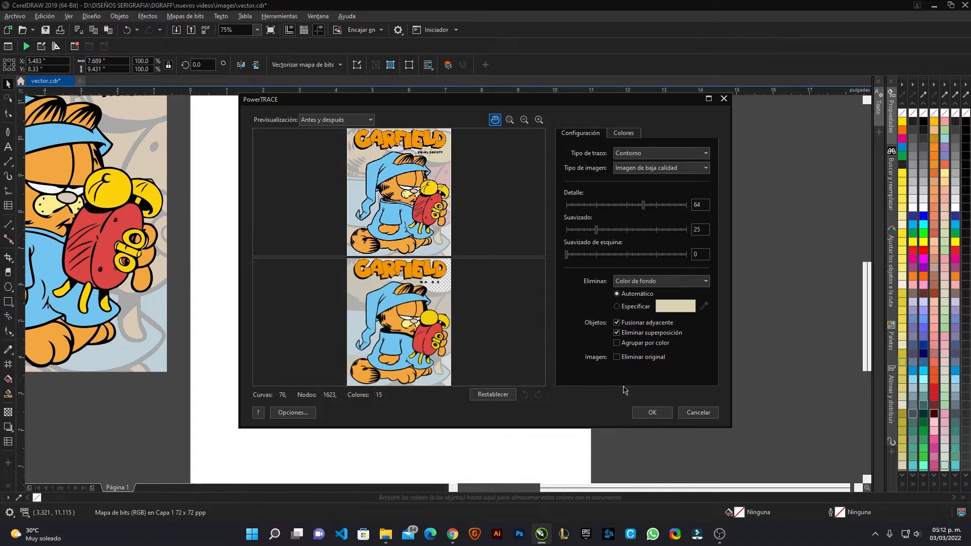
{"action": "left_click", "coordinate": [694, 205]}
{"action": "left_click", "coordinate": [687, 207]}
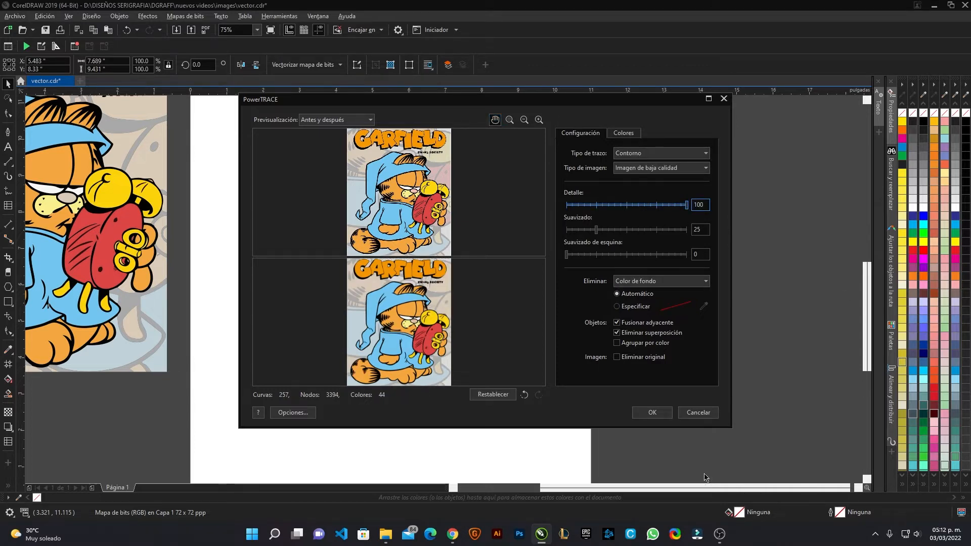
{"action": "left_click", "coordinate": [652, 412]}
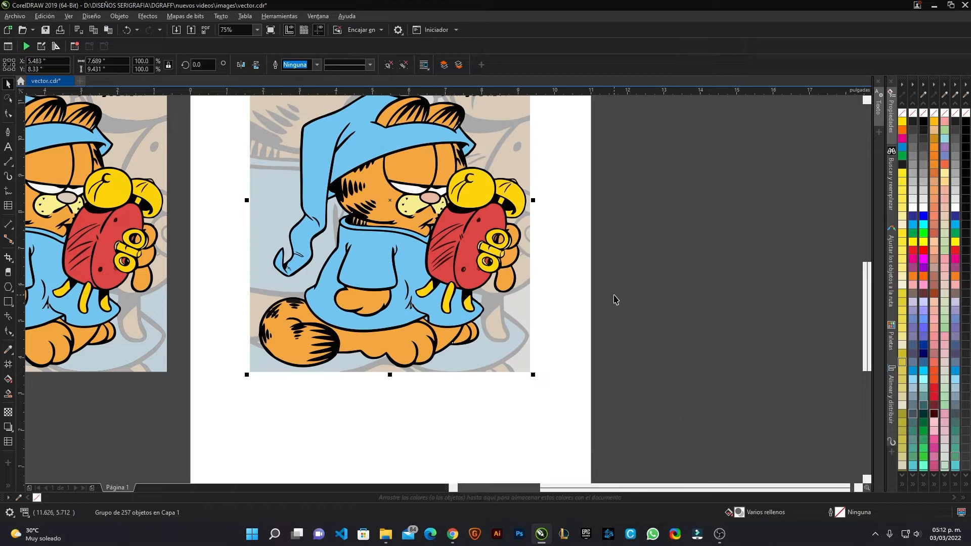
Separate the second trace from the original bitmap to compare it side by side with the first trace
{"action": "scroll", "coordinate": [615, 303], "scroll_direction": "up", "scroll_amount": 2}
{"action": "mouse_move", "coordinate": [343, 286]}
{"action": "left_mouse_down"}
{"action": "mouse_move", "coordinate": [561, 317]}
{"action": "mouse_move", "coordinate": [609, 239]}
{"action": "left_mouse_up"}
{"action": "left_click", "coordinate": [397, 287]}
{"action": "scroll", "coordinate": [359, 273], "scroll_direction": "down", "scroll_amount": 1}
{"action": "mouse_move", "coordinate": [359, 273]}
{"action": "left_mouse_down"}
{"action": "mouse_move", "coordinate": [474, 304]}
{"action": "mouse_move", "coordinate": [689, 288]}
{"action": "left_mouse_up"}
{"action": "left_click_drag", "start_coordinate": [539, 252], "coordinate": [432, 289]}
{"action": "scroll", "coordinate": [354, 287], "scroll_direction": "up", "scroll_amount": 1}
{"action": "left_click_drag", "start_coordinate": [368, 287], "coordinate": [512, 294]}
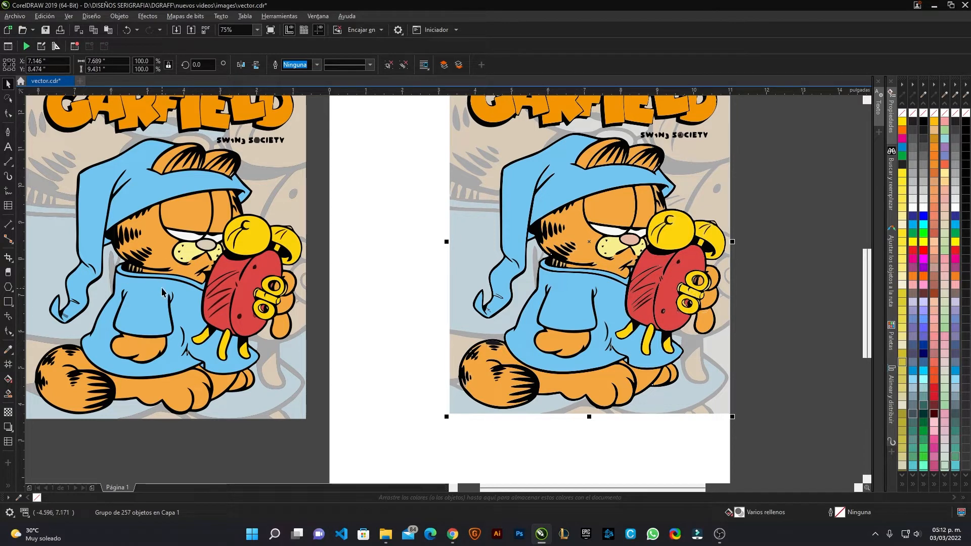
{"action": "left_click_drag", "start_coordinate": [161, 292], "coordinate": [157, 327]}
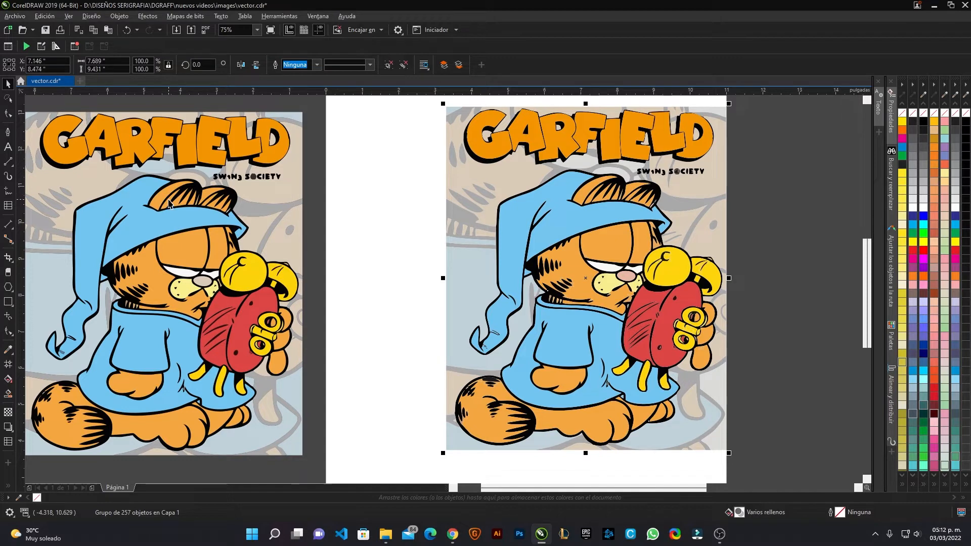
Clear the second trace off the page, away from the first trace
{"action": "scroll", "coordinate": [370, 226], "scroll_direction": "down", "scroll_amount": 1}
{"action": "left_click", "coordinate": [374, 233]}
{"action": "scroll", "coordinate": [487, 253], "scroll_direction": "up", "scroll_amount": 1}
{"action": "left_click", "coordinate": [487, 253]}
{"action": "scroll", "coordinate": [487, 254], "scroll_direction": "down", "scroll_amount": 2}
{"action": "left_click_drag", "start_coordinate": [495, 265], "coordinate": [322, 265]}
{"action": "scroll", "coordinate": [331, 255], "scroll_direction": "up", "scroll_amount": 2}
{"action": "scroll", "coordinate": [329, 276], "scroll_direction": "down", "scroll_amount": 2}
Ungroup the first trace and delete the large pale blue background piece behind the hanging nightcap
{"action": "left_click", "coordinate": [372, 279]}
{"action": "scroll", "coordinate": [365, 254], "scroll_direction": "up", "scroll_amount": 2}
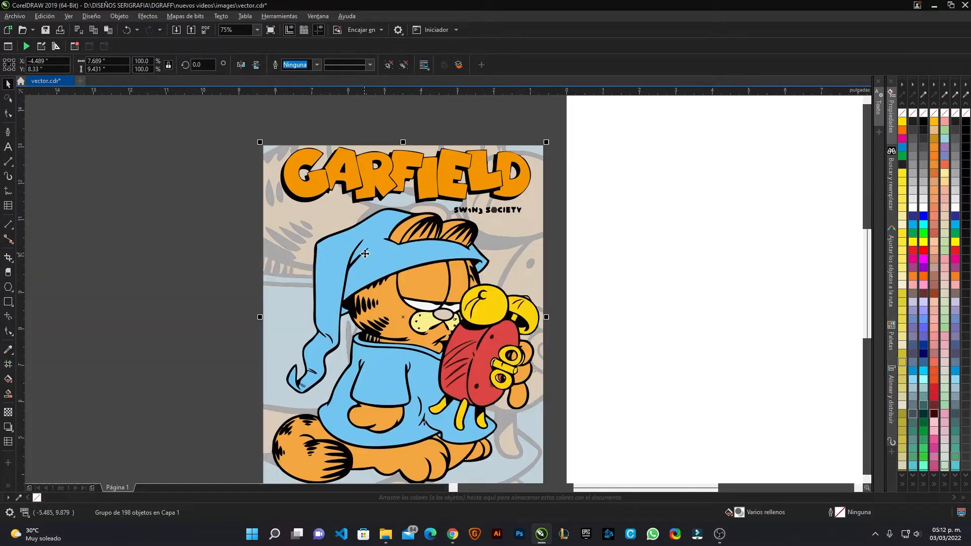
{"action": "key", "text": "ctrl+u"}
{"action": "left_click", "coordinate": [197, 281]}
{"action": "left_click_drag", "start_coordinate": [277, 305], "coordinate": [201, 280]}
{"action": "key", "text": "Delete"}
Delete the grey and beige background pieces beside the nightcap, including the band and the small streaks above it
{"action": "left_click", "coordinate": [278, 285]}
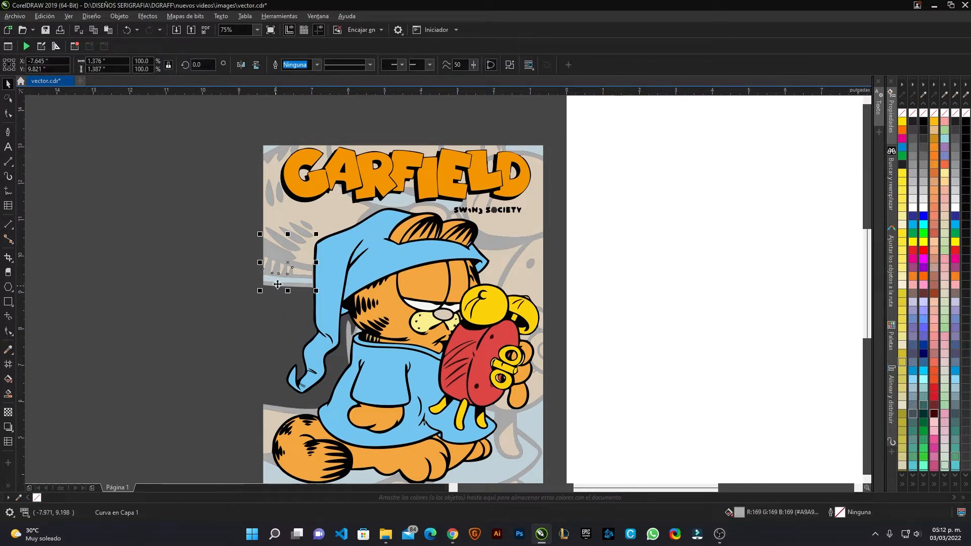
{"action": "key", "text": "Delete"}
{"action": "left_click", "coordinate": [285, 271]}
{"action": "key", "text": "Delete"}
{"action": "left_click", "coordinate": [278, 248]}
{"action": "key", "text": "Delete"}
{"action": "left_click", "coordinate": [277, 246]}
{"action": "key", "text": "Delete"}
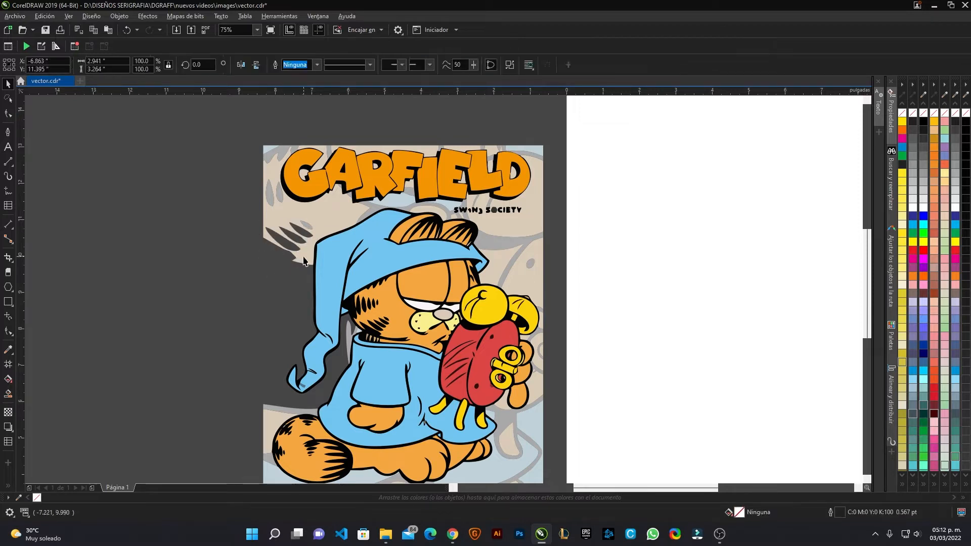
{"action": "left_click", "coordinate": [303, 261]}
{"action": "key", "text": "Delete"}
Delete the background pieces around the first letters of the GARFIELD title
{"action": "left_click_drag", "start_coordinate": [246, 255], "coordinate": [303, 134]}
{"action": "key", "text": "Delete"}
{"action": "left_click", "coordinate": [306, 223]}
{"action": "key", "text": "Delete"}
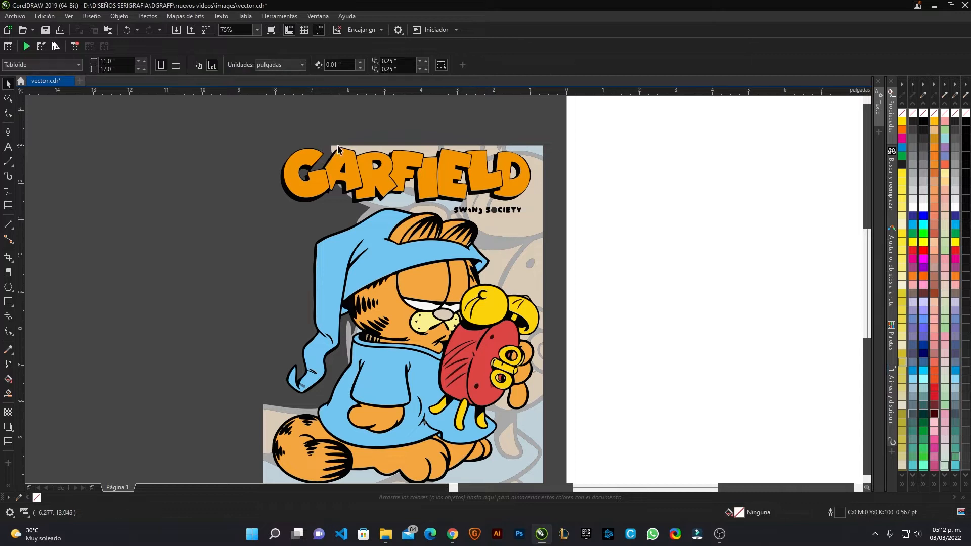
{"action": "left_click", "coordinate": [338, 148]}
{"action": "key", "text": "Delete"}
{"action": "left_click_drag", "start_coordinate": [472, 125], "coordinate": [592, 186]}
{"action": "key", "text": "Delete"}
{"action": "scroll", "coordinate": [536, 176], "scroll_direction": "up", "scroll_amount": 2}
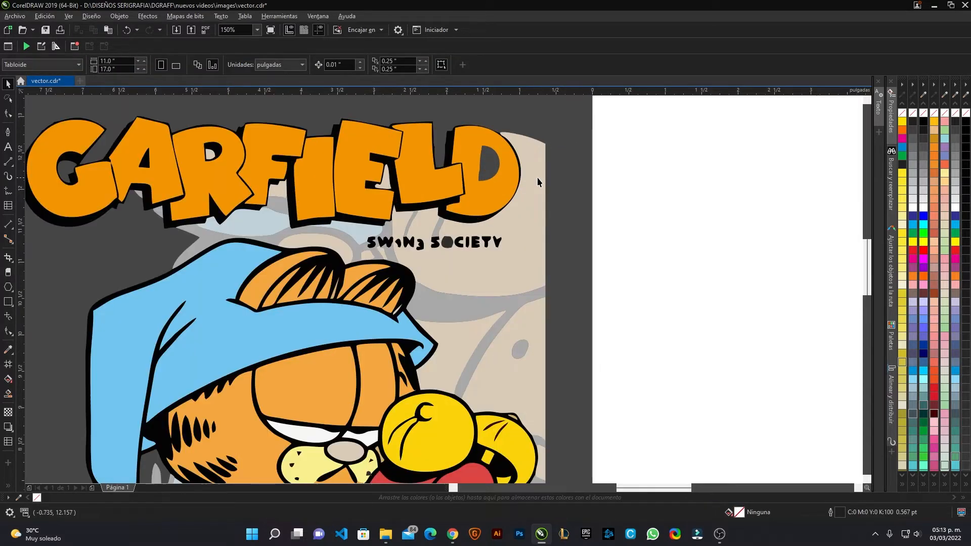
{"action": "key", "text": "ctrl+z"}
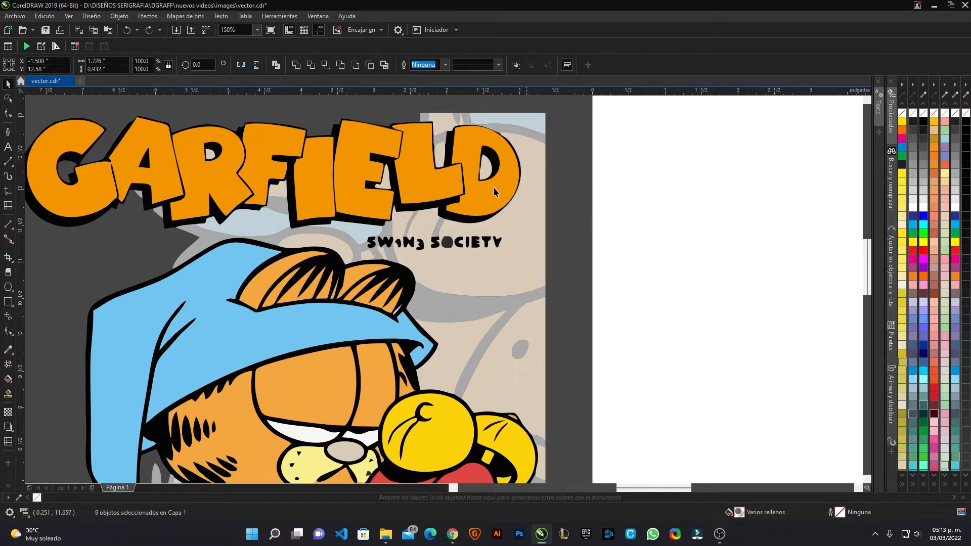
Delete the background pieces inside the letter D and around the L and D of the title
{"action": "left_click", "coordinate": [484, 165]}
{"action": "key", "text": "Delete"}
{"action": "left_click", "coordinate": [437, 122]}
{"action": "key", "text": "Delete"}
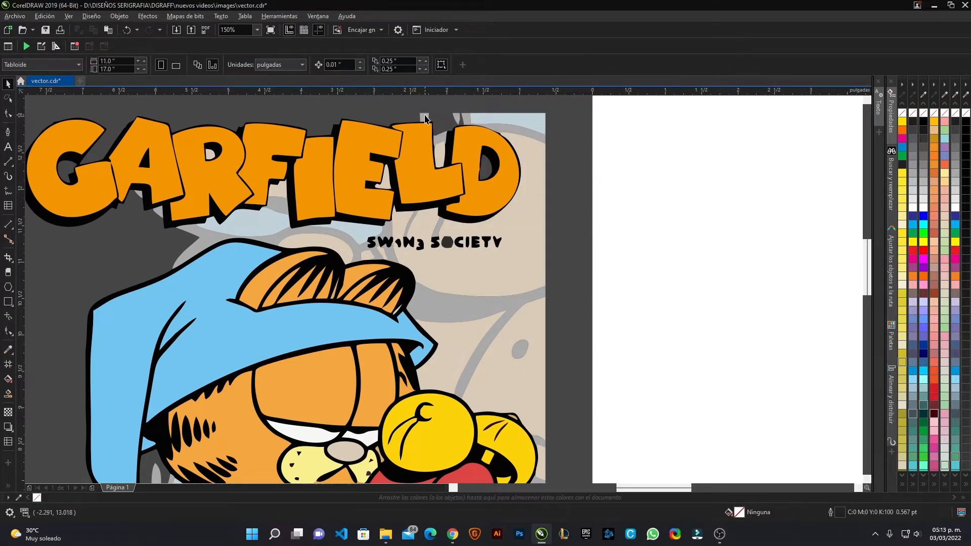
{"action": "left_click", "coordinate": [451, 122]}
{"action": "left_click", "coordinate": [465, 118]}
{"action": "key", "text": "Delete"}
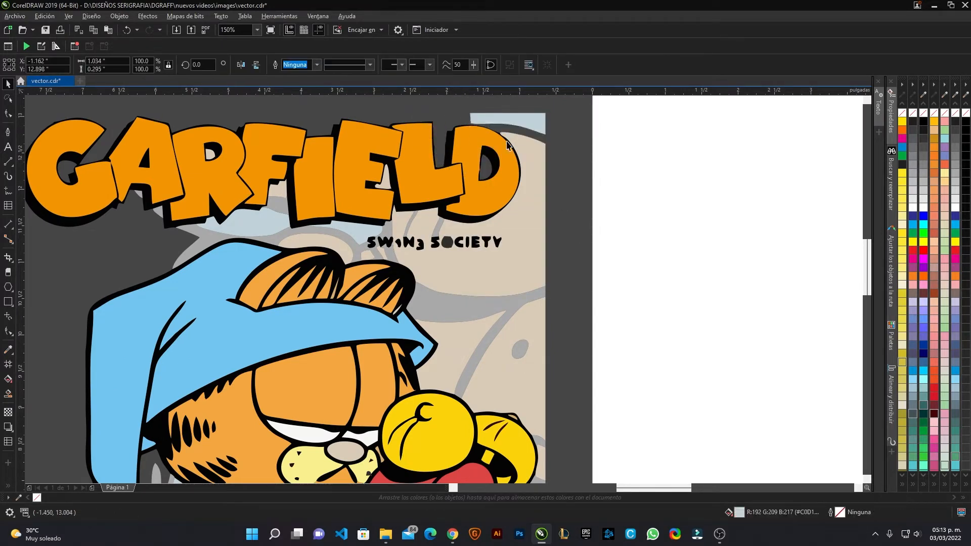
{"action": "left_click", "coordinate": [482, 117]}
{"action": "key", "text": "Delete"}
{"action": "left_click", "coordinate": [526, 196]}
{"action": "key", "text": "Delete"}
Delete the SW1N3 SOCIETY subtitle and the grey background remnants around it
{"action": "mouse_move", "coordinate": [588, 278]}
{"action": "left_mouse_down"}
{"action": "mouse_move", "coordinate": [549, 259]}
{"action": "mouse_move", "coordinate": [360, 219]}
{"action": "left_mouse_up"}
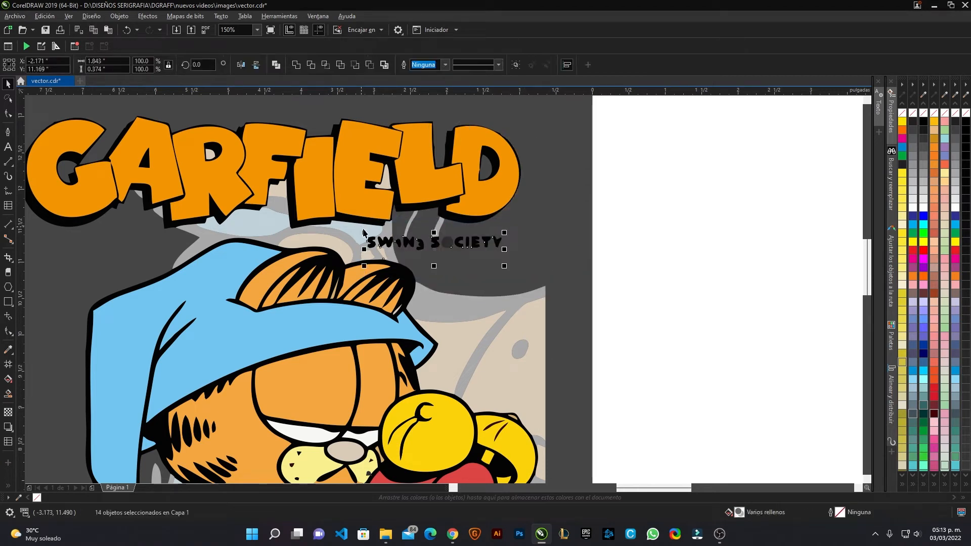
{"action": "key", "text": "Delete"}
{"action": "left_click", "coordinate": [437, 227]}
{"action": "key", "text": "Delete"}
{"action": "left_click", "coordinate": [410, 224]}
{"action": "key", "text": "Delete"}
{"action": "left_click", "coordinate": [375, 235]}
{"action": "key", "text": "Delete"}
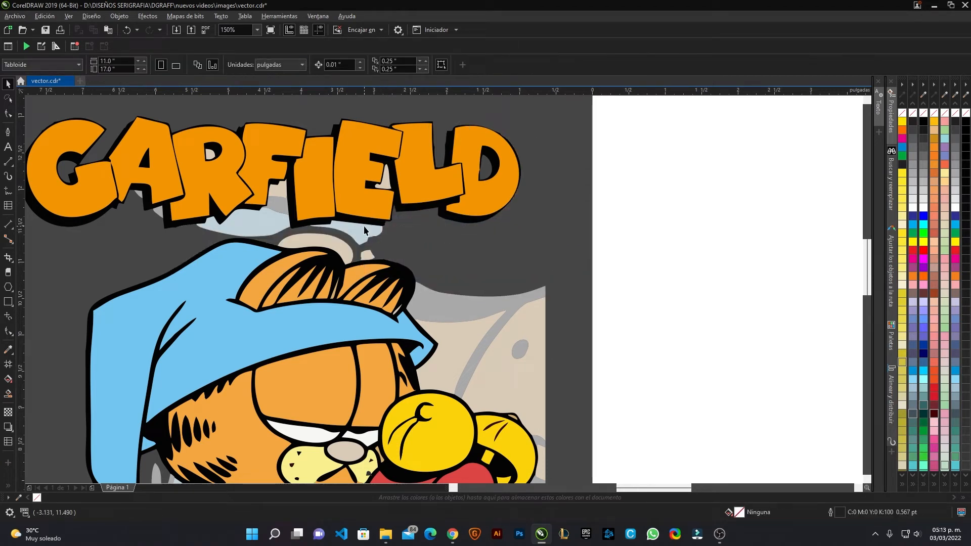
Delete the pale blue and beige background pieces behind and beneath the R, F, I and E of the title
{"action": "left_click", "coordinate": [363, 230]}
{"action": "key", "text": "Delete"}
{"action": "left_click", "coordinate": [386, 181]}
{"action": "key", "text": "Delete"}
{"action": "left_click", "coordinate": [281, 187]}
{"action": "key", "text": "Delete"}
{"action": "left_click", "coordinate": [276, 211]}
{"action": "key", "text": "Delete"}
{"action": "left_click", "coordinate": [263, 217]}
{"action": "key", "text": "Delete"}
Delete the leftover background pieces inside the R, beneath the A and above the character's ears
{"action": "left_click", "coordinate": [211, 155]}
{"action": "key", "text": "Delete"}
{"action": "left_click", "coordinate": [155, 212]}
{"action": "left_click", "coordinate": [138, 194]}
{"action": "key", "text": "Delete"}
{"action": "left_click", "coordinate": [329, 243]}
{"action": "key", "text": "Delete"}
{"action": "key", "text": "Delete"}
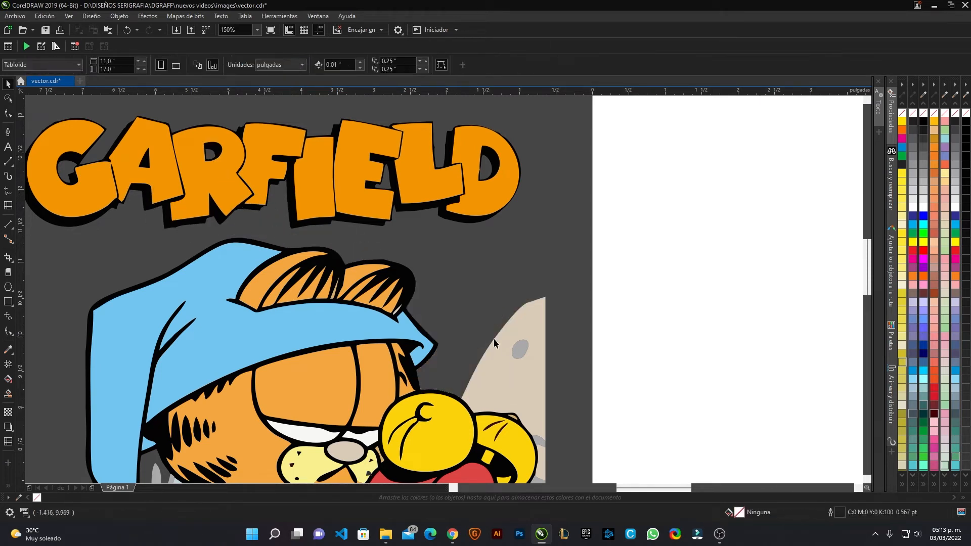
Delete the grey spot and the beige background shape above the alarm clock
{"action": "left_click", "coordinate": [524, 350]}
{"action": "key", "text": "Delete"}
{"action": "left_click", "coordinate": [529, 368]}
{"action": "key", "text": "Delete"}
Delete the beige and grey background pieces beside the alarm clock's bell and the fingers holding it
{"action": "left_click_drag", "start_coordinate": [550, 438], "coordinate": [491, 203]}
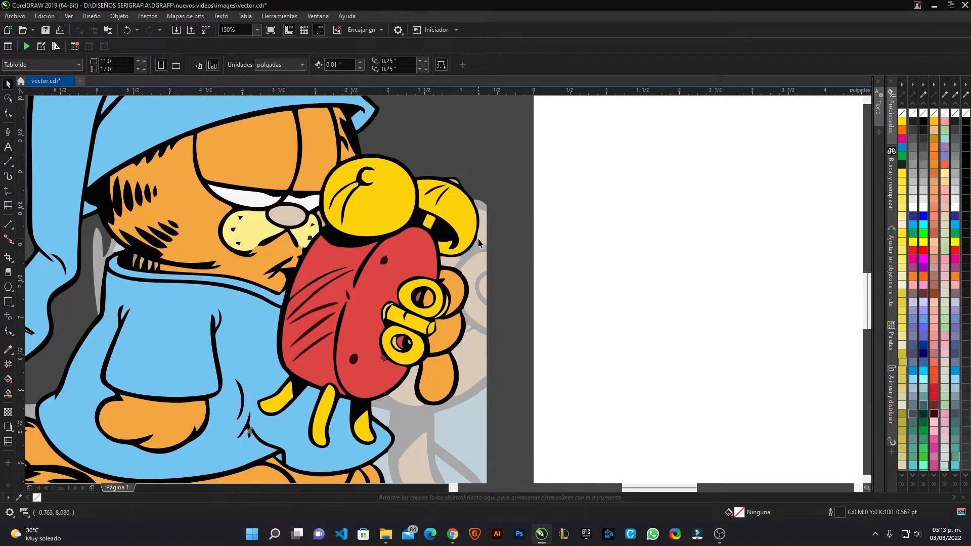
{"action": "left_click", "coordinate": [481, 261]}
{"action": "key", "text": "Delete"}
{"action": "key", "text": "Delete"}
{"action": "left_click", "coordinate": [453, 264]}
{"action": "key", "text": "Delete"}
{"action": "left_click", "coordinate": [481, 303]}
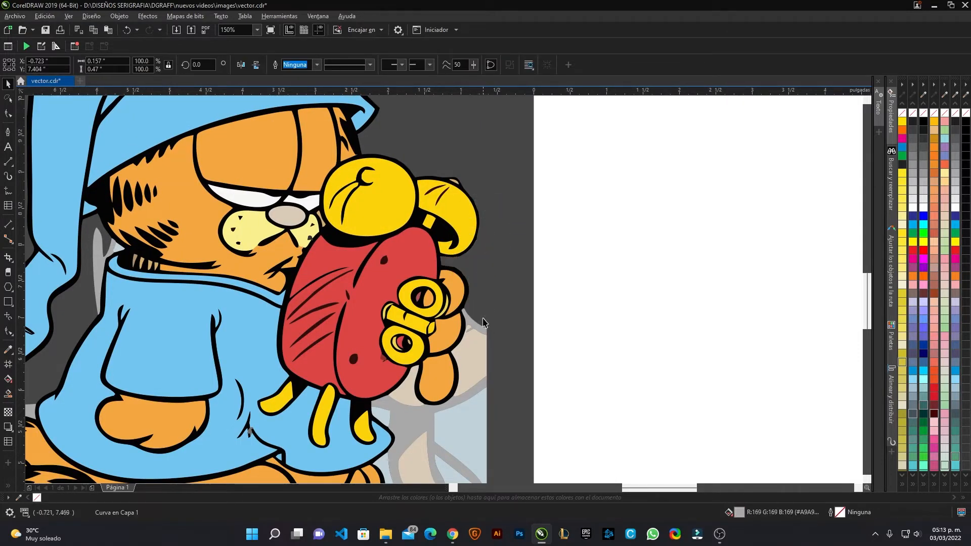
{"action": "key", "text": "Delete"}
Delete the beige and grey background pieces beside and below the hand holding the clock
{"action": "left_click_drag", "start_coordinate": [480, 325], "coordinate": [462, 176]}
{"action": "left_click", "coordinate": [462, 176]}
{"action": "key", "text": "Delete"}
{"action": "left_click", "coordinate": [457, 203]}
{"action": "key", "text": "Delete"}
{"action": "left_click", "coordinate": [439, 253]}
{"action": "key", "text": "Delete"}
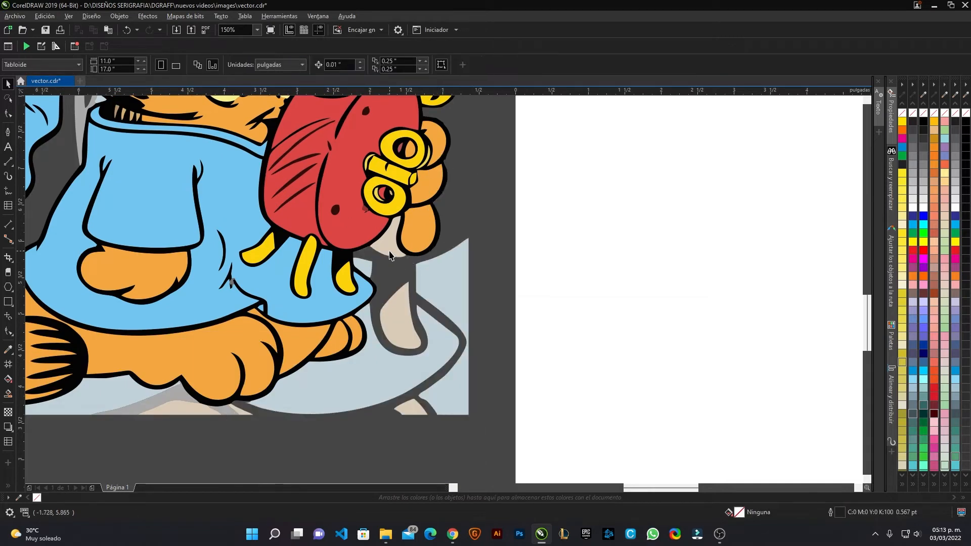
Delete the remaining beige and pale blue background pieces beneath the clock and beside the robe and rear foot
{"action": "left_click", "coordinate": [388, 251]}
{"action": "key", "text": "Delete"}
{"action": "left_click", "coordinate": [403, 312]}
{"action": "key", "text": "Delete"}
{"action": "left_click", "coordinate": [453, 291]}
{"action": "left_click", "coordinate": [435, 341]}
{"action": "key", "text": "Delete"}
{"action": "left_click", "coordinate": [407, 404]}
{"action": "key", "text": "Delete"}
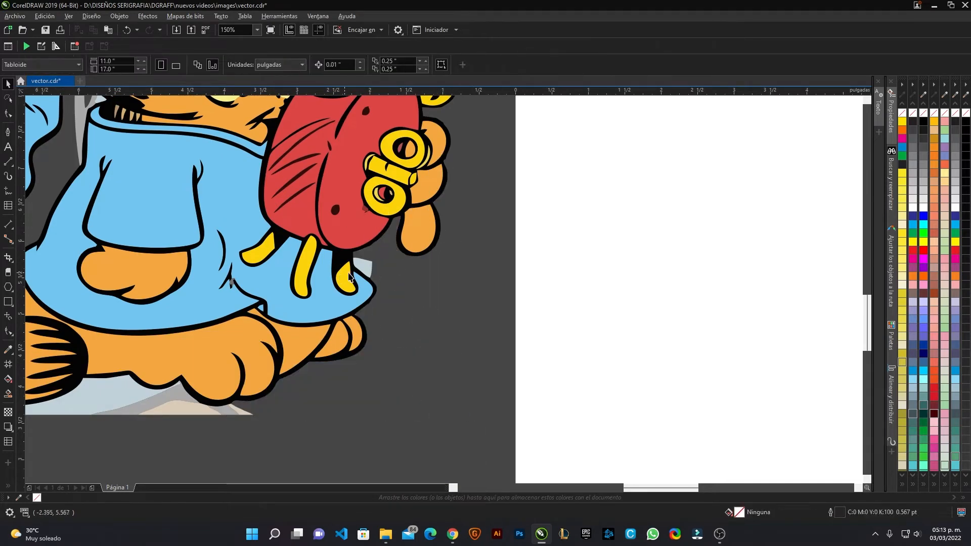
{"action": "left_click", "coordinate": [360, 267]}
{"action": "key", "text": "Delete"}
Delete the beige, grey and pale blue background pieces beneath the feet and the tail
{"action": "left_click_drag", "start_coordinate": [186, 331], "coordinate": [438, 268]}
{"action": "left_click", "coordinate": [492, 348]}
{"action": "key", "text": "Delete"}
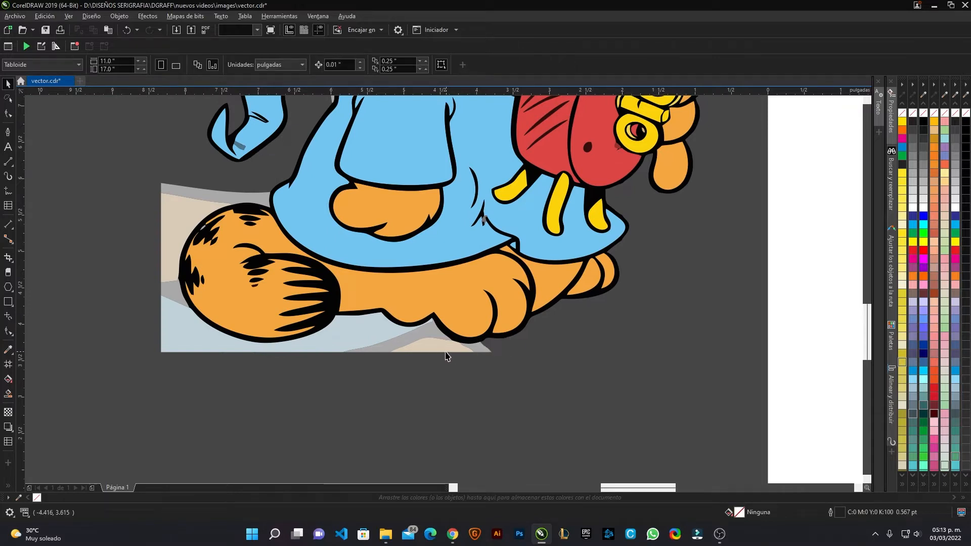
{"action": "left_click", "coordinate": [438, 348]}
{"action": "key", "text": "Delete"}
{"action": "left_click", "coordinate": [403, 340]}
{"action": "key", "text": "Delete"}
{"action": "left_click", "coordinate": [365, 333]}
{"action": "key", "text": "Delete"}
{"action": "left_click", "coordinate": [477, 348]}
{"action": "key", "text": "Delete"}
Delete the remaining grey and beige background pieces around the outer side of the tail
{"action": "left_click", "coordinate": [171, 289]}
{"action": "key", "text": "Delete"}
{"action": "left_click", "coordinate": [171, 268]}
{"action": "key", "text": "Delete"}
{"action": "left_click", "coordinate": [195, 191]}
{"action": "key", "text": "Delete"}
{"action": "scroll", "coordinate": [338, 273], "scroll_direction": "down", "scroll_amount": 1}
{"action": "left_click_drag", "start_coordinate": [240, 302], "coordinate": [193, 284]}
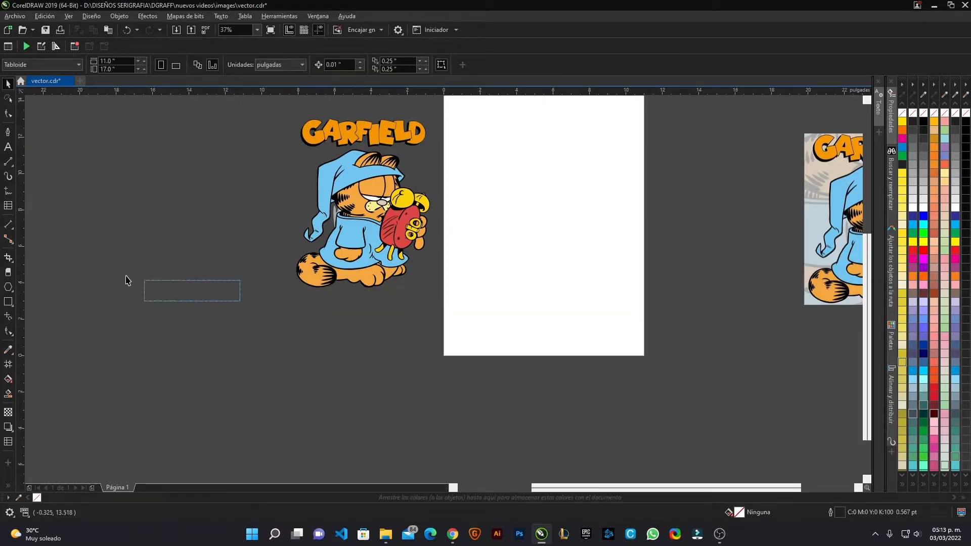
Group the cleaned title and character artwork and move it onto the page
{"action": "scroll", "coordinate": [262, 220], "scroll_direction": "up", "scroll_amount": 3}
{"action": "scroll", "coordinate": [282, 182], "scroll_direction": "down", "scroll_amount": 1}
{"action": "scroll", "coordinate": [508, 175], "scroll_direction": "up", "scroll_amount": 1}
{"action": "scroll", "coordinate": [646, 154], "scroll_direction": "down", "scroll_amount": 5}
{"action": "left_click_drag", "start_coordinate": [362, 327], "coordinate": [587, 143]}
{"action": "scroll", "coordinate": [535, 223], "scroll_direction": "up", "scroll_amount": 2}
{"action": "left_click_drag", "start_coordinate": [362, 265], "coordinate": [719, 265]}
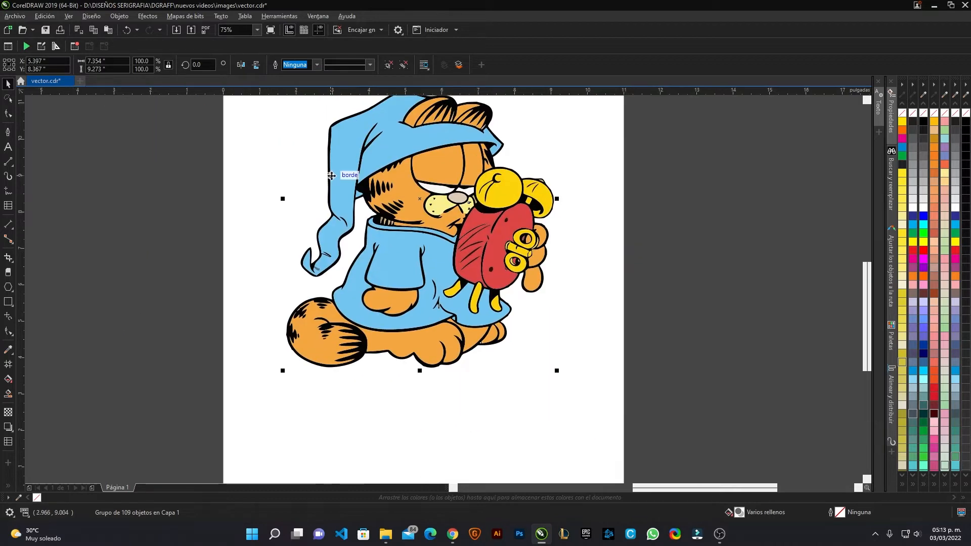
Inspect the character artwork in wireframe view, then return the display to enhanced view
{"action": "left_click", "coordinate": [69, 16]}
{"action": "left_click", "coordinate": [79, 30]}
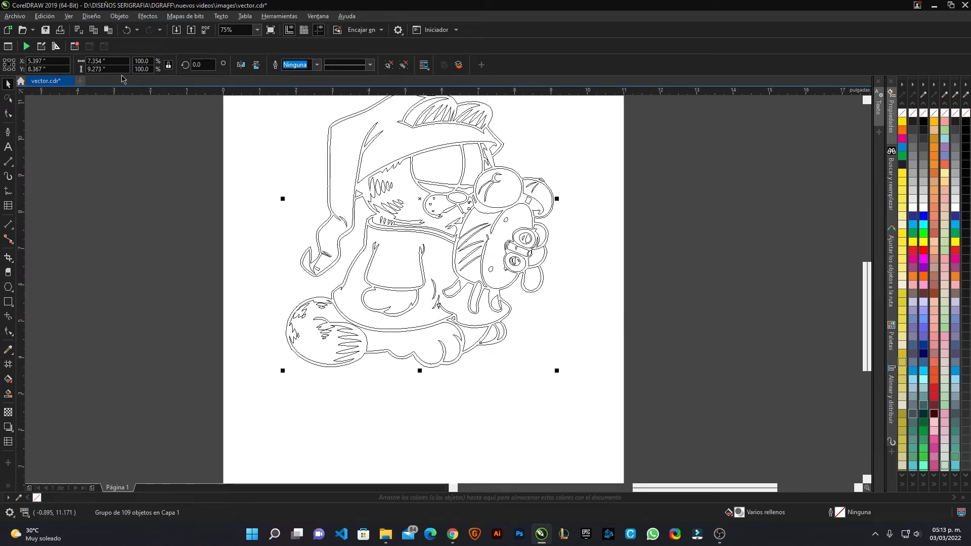
{"action": "left_click", "coordinate": [71, 16]}
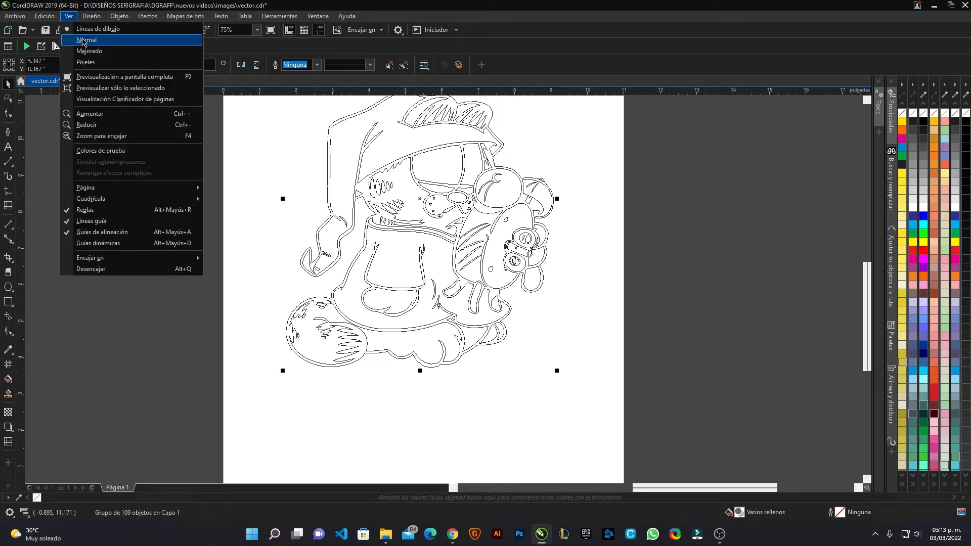
{"action": "left_click", "coordinate": [92, 50]}
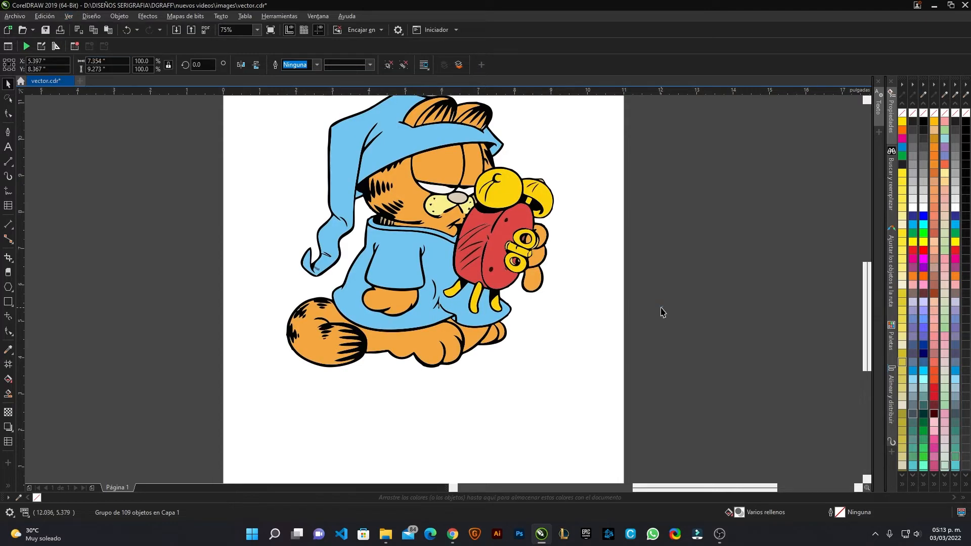
{"action": "scroll", "coordinate": [661, 310], "scroll_direction": "down", "scroll_amount": 1}
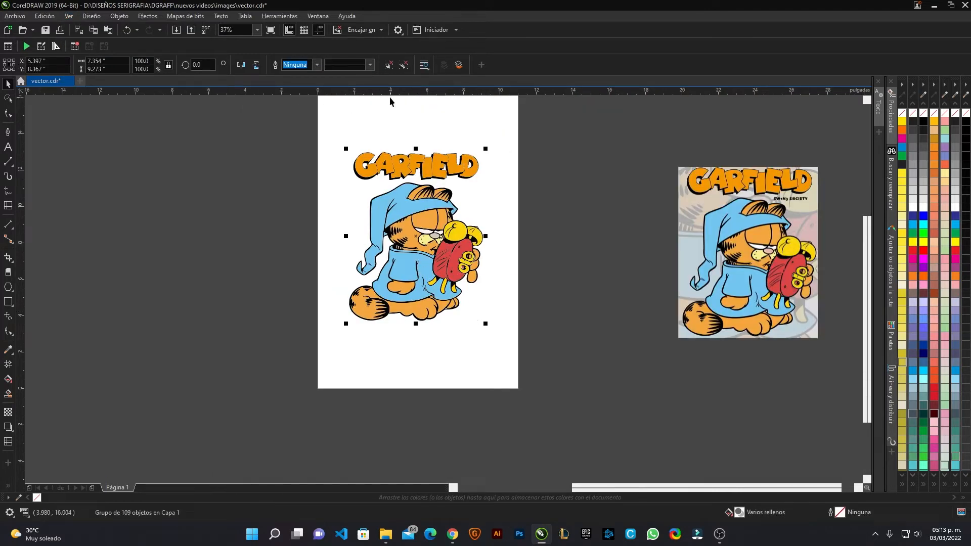
Start a Clipart outline trace of the original Garfield bitmap beside the page and examine its preview around the face and collar
{"action": "left_click", "coordinate": [748, 242]}
{"action": "left_click", "coordinate": [306, 64]}
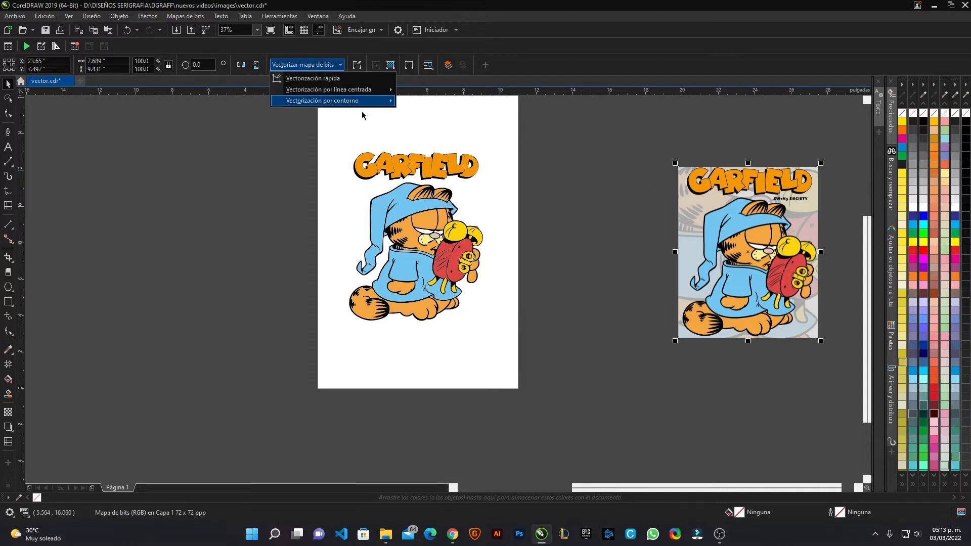
{"action": "mouse_move", "coordinate": [379, 101]}
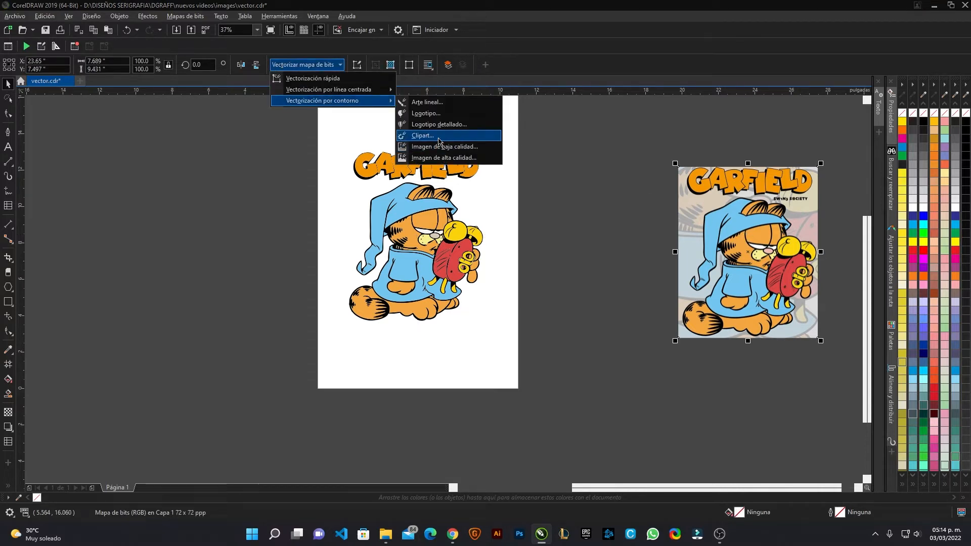
{"action": "left_click", "coordinate": [438, 146]}
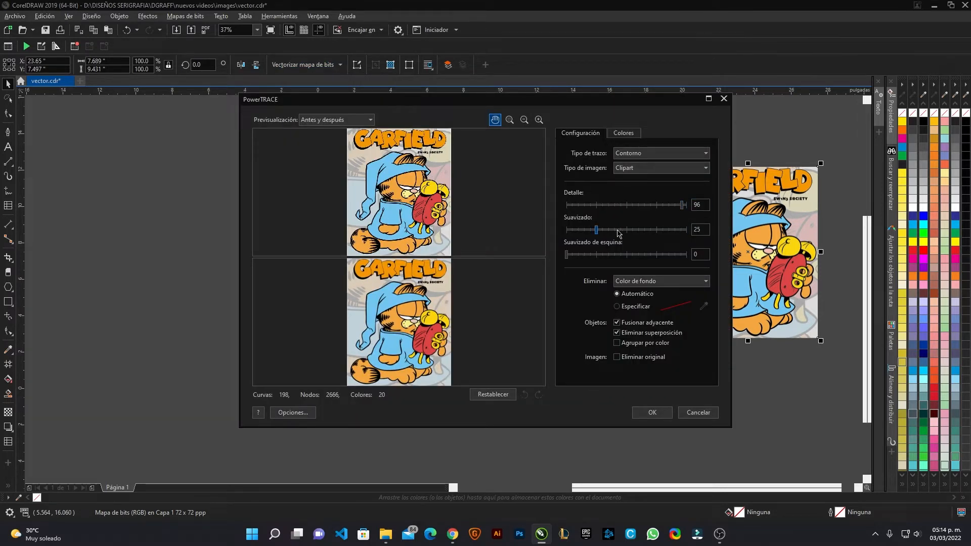
{"action": "scroll", "coordinate": [406, 239], "scroll_direction": "up", "scroll_amount": 5}
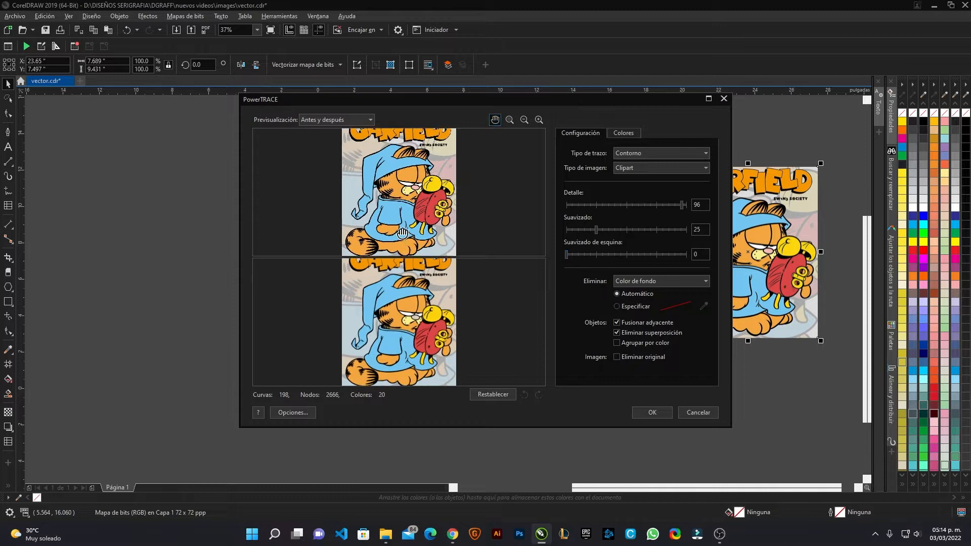
{"action": "scroll", "coordinate": [416, 293], "scroll_direction": "up", "scroll_amount": 5}
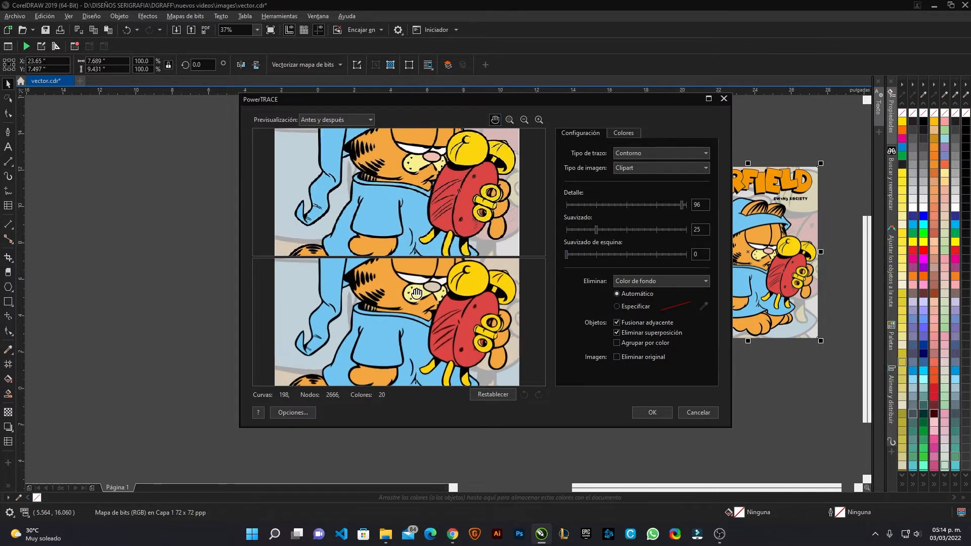
{"action": "scroll", "coordinate": [416, 293], "scroll_direction": "up", "scroll_amount": 1}
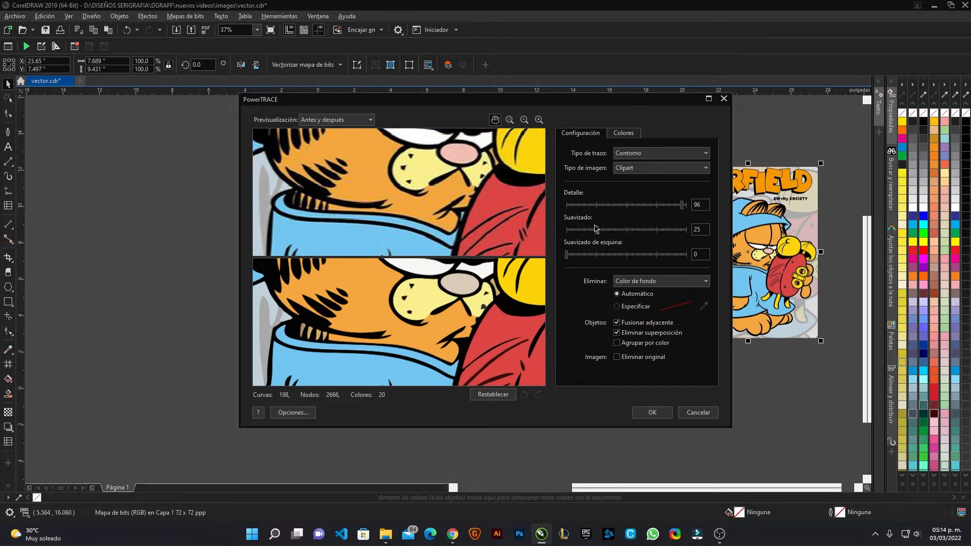
Set the trace's corner smoothness to 38 and its smoothing to 54
{"action": "left_click", "coordinate": [595, 254]}
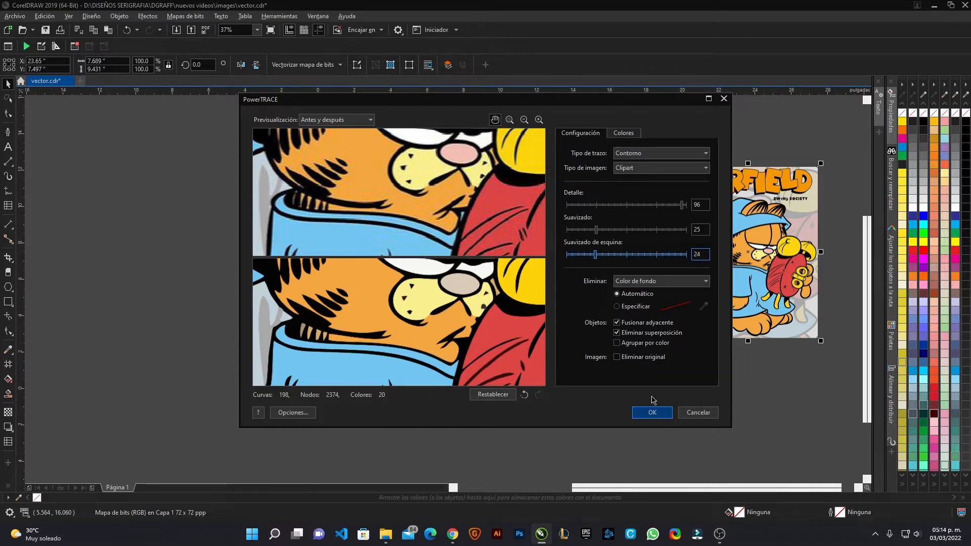
{"action": "left_click", "coordinate": [612, 255]}
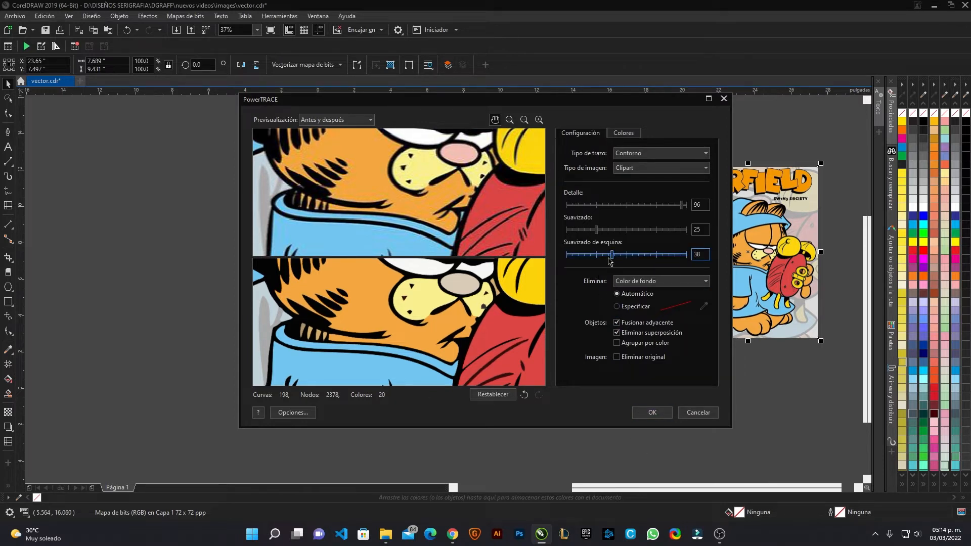
{"action": "left_click", "coordinate": [612, 230]}
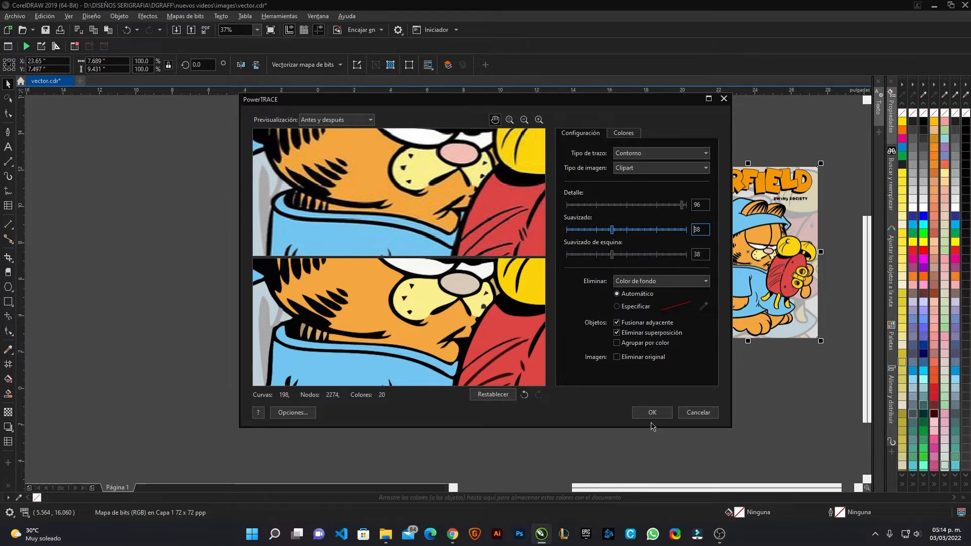
{"action": "left_click", "coordinate": [630, 230]}
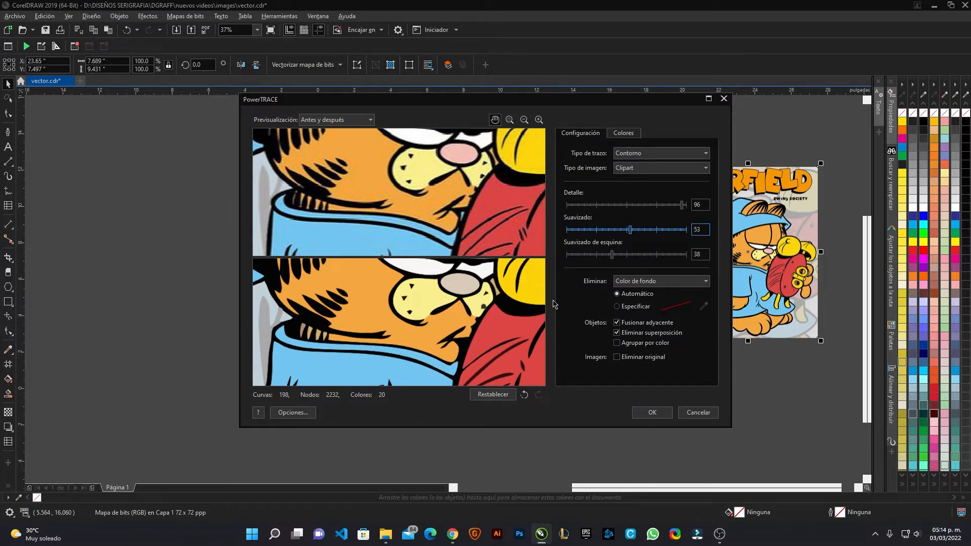
{"action": "left_click", "coordinate": [611, 230]}
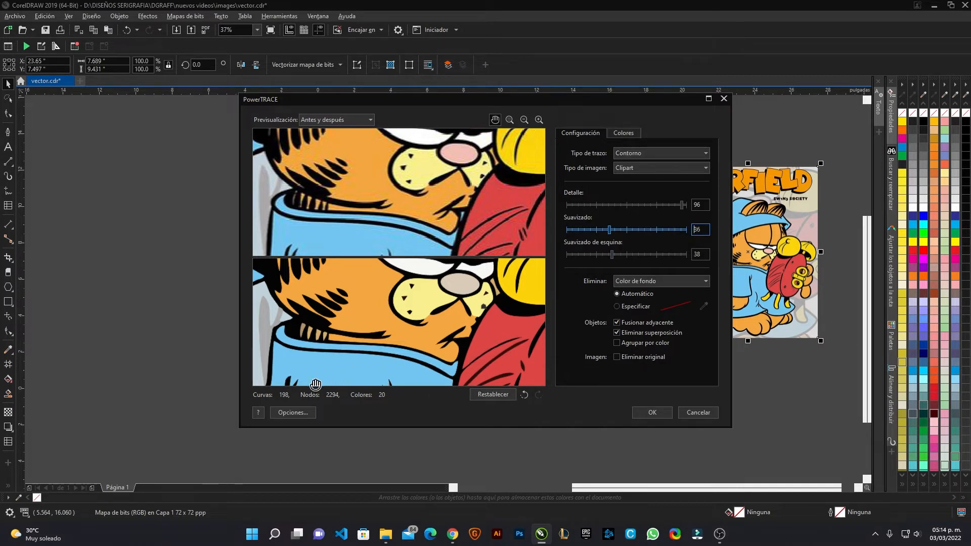
{"action": "left_click", "coordinate": [631, 230]}
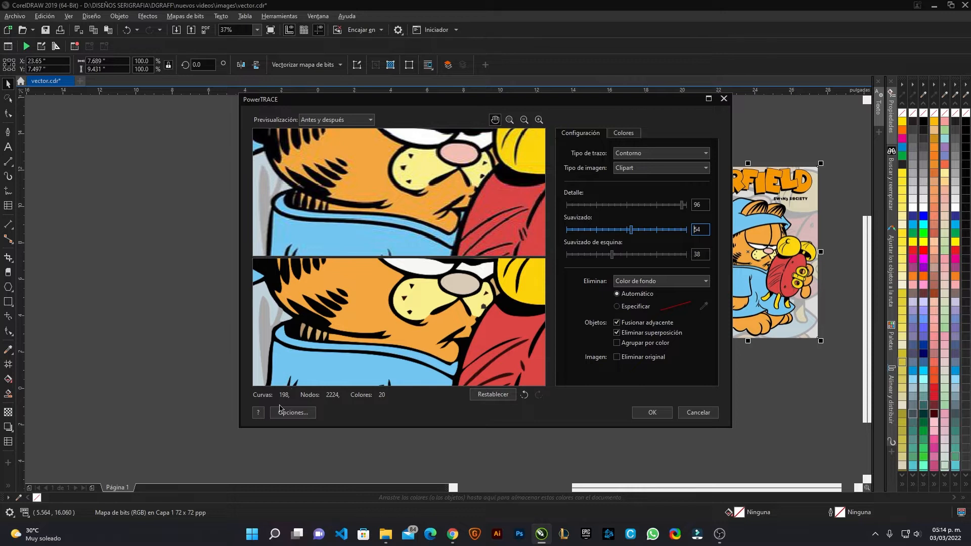
Apply the trace and move the traced copy between the page and the original bitmap
{"action": "left_click", "coordinate": [652, 412]}
{"action": "scroll", "coordinate": [809, 242], "scroll_direction": "up", "scroll_amount": 2}
{"action": "mouse_move", "coordinate": [702, 277]}
{"action": "left_mouse_down"}
{"action": "mouse_move", "coordinate": [391, 276]}
{"action": "mouse_move", "coordinate": [560, 339]}
{"action": "left_mouse_up"}
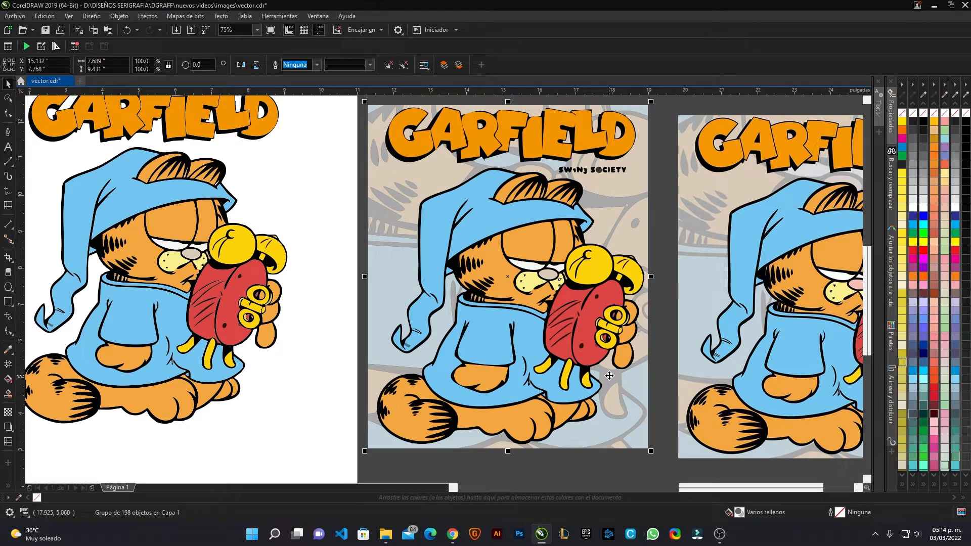
{"action": "scroll", "coordinate": [463, 329], "scroll_direction": "down", "scroll_amount": 2}
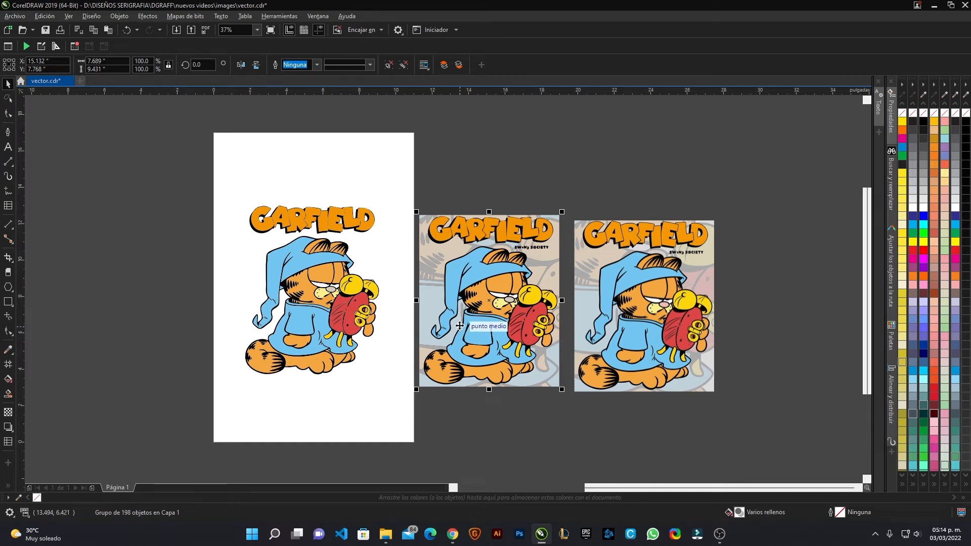
Delete the new traced copy and the two leftover Garfield images on either side of the page
{"action": "key", "text": "Delete"}
{"action": "left_click", "coordinate": [675, 307]}
{"action": "scroll", "coordinate": [675, 307], "scroll_direction": "down", "scroll_amount": 2}
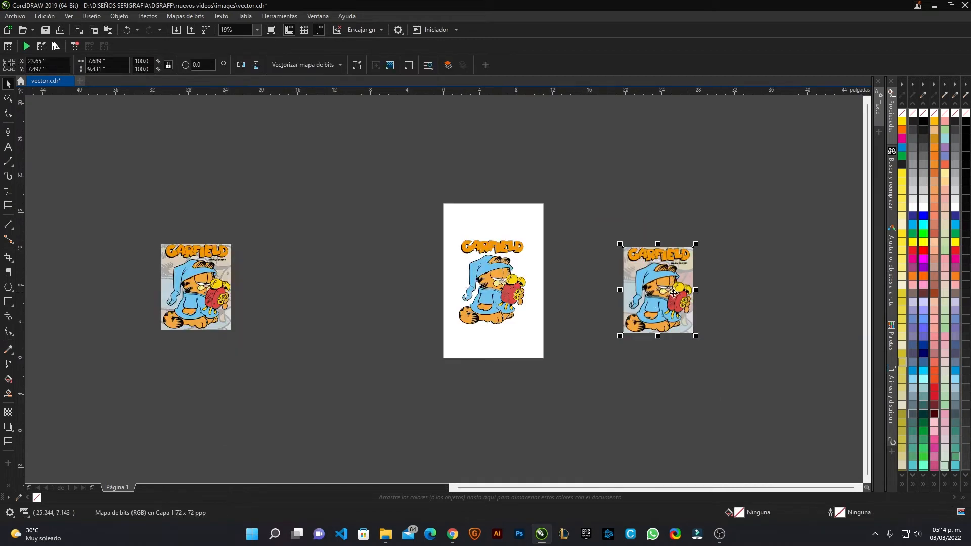
{"action": "key", "text": "Delete"}
{"action": "left_click", "coordinate": [230, 311]}
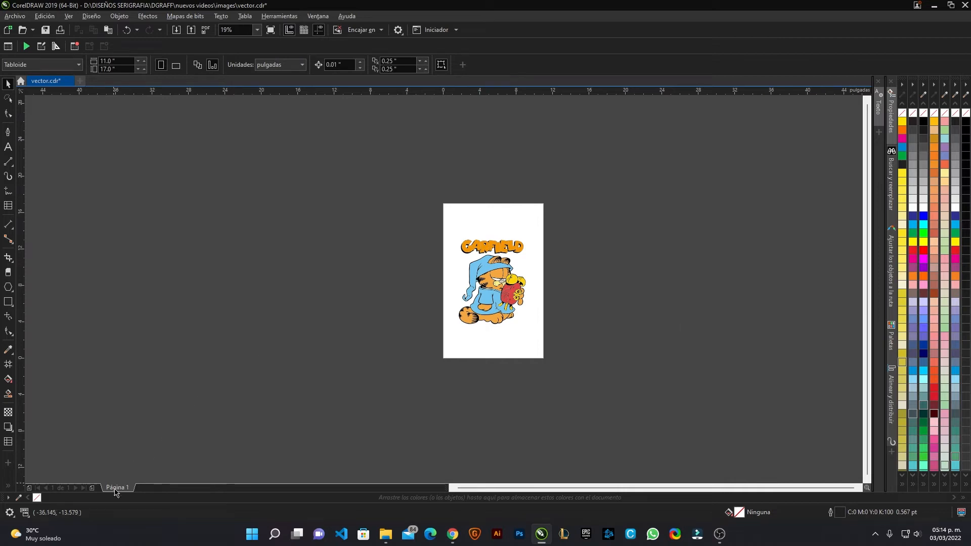
Rename the page as "vector"
{"action": "right_click", "coordinate": [115, 492]}
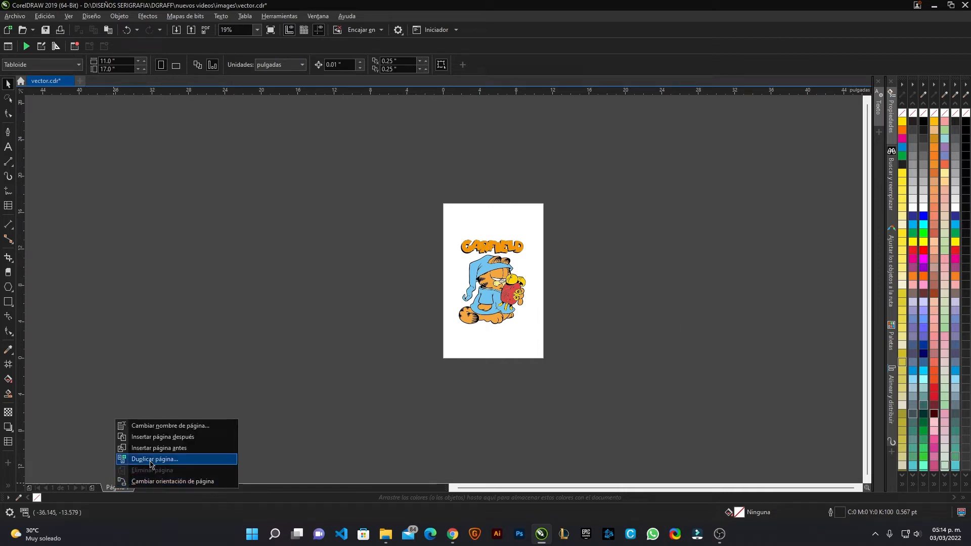
{"action": "left_click", "coordinate": [174, 431]}
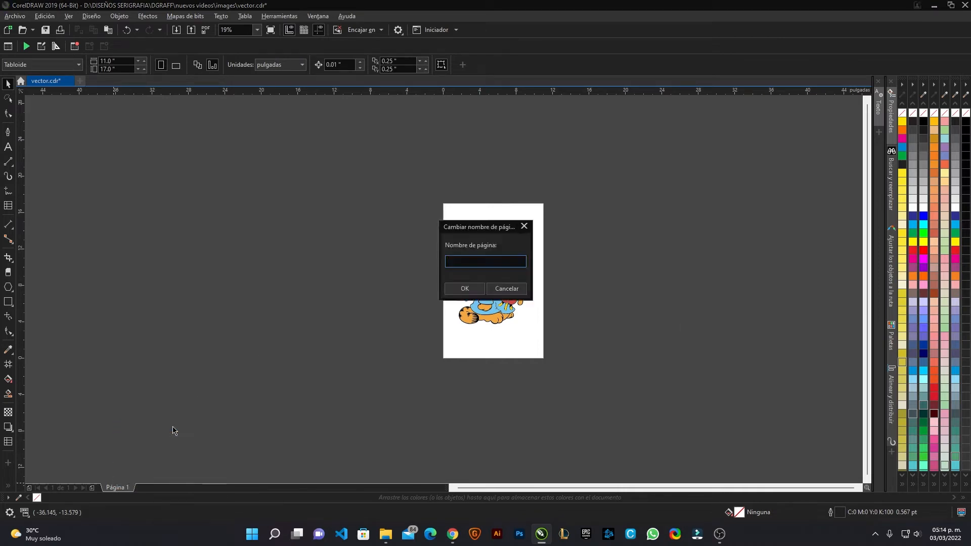
{"action": "type", "text": "vector"}
{"action": "key", "text": "Return"}
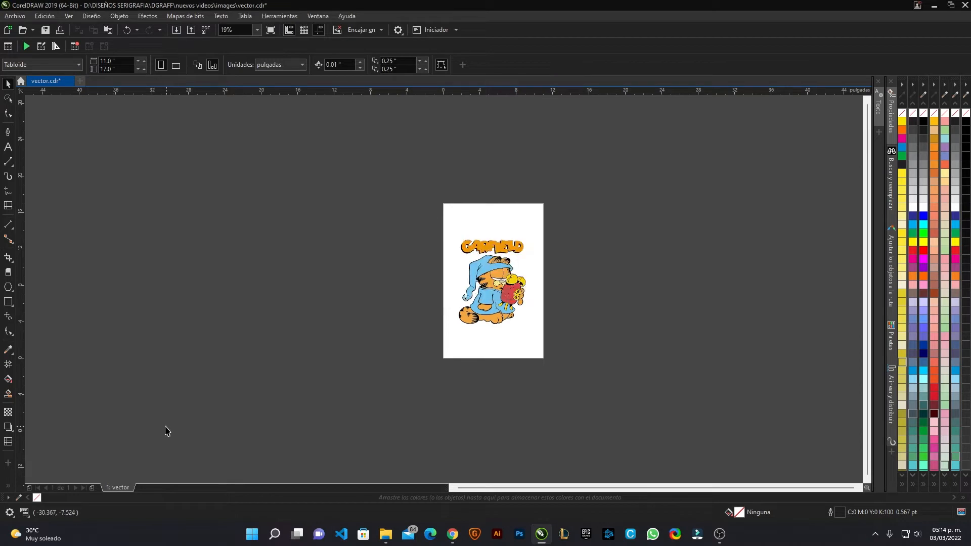
Add a second page and place the black-and-white Waikiki image from the images folder on it
{"action": "left_click", "coordinate": [92, 487]}
{"action": "key", "text": "alt+Tab"}
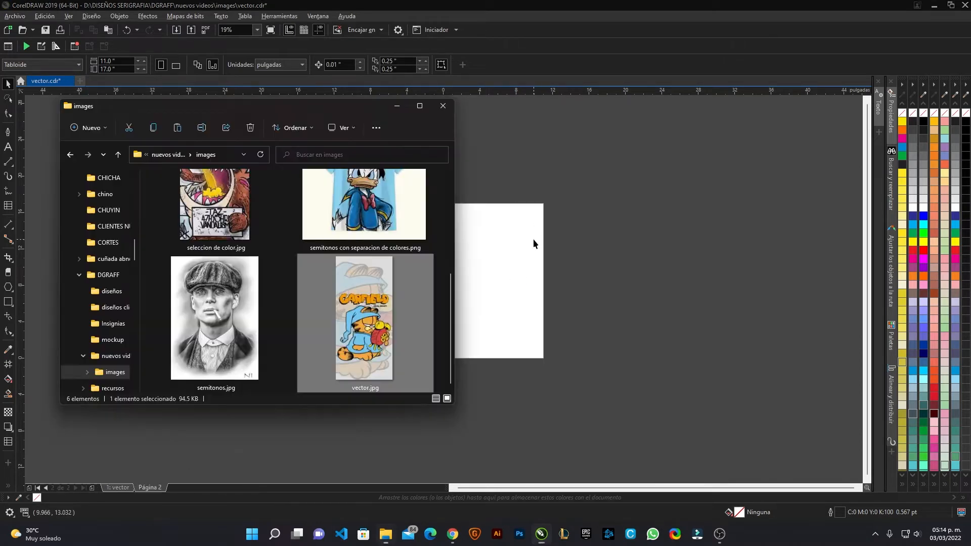
{"action": "scroll", "coordinate": [388, 328], "scroll_direction": "up", "scroll_amount": 3}
{"action": "left_click", "coordinate": [375, 247]}
{"action": "left_click_drag", "start_coordinate": [375, 247], "coordinate": [501, 291]}
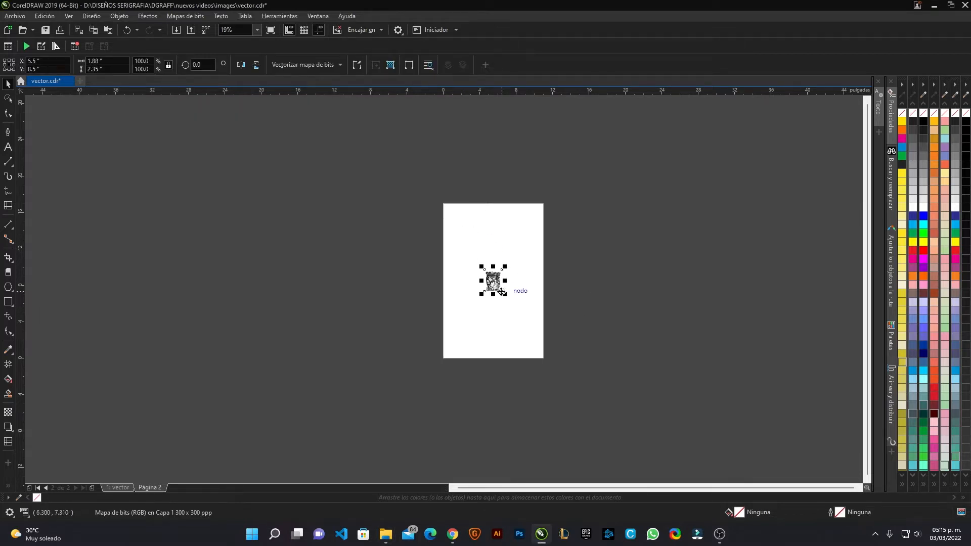
Examine the edge quality of the Waikiki bitmap's lettering and character linework up close
{"action": "scroll", "coordinate": [499, 286], "scroll_direction": "up", "scroll_amount": 6}
{"action": "scroll", "coordinate": [458, 284], "scroll_direction": "down", "scroll_amount": 2}
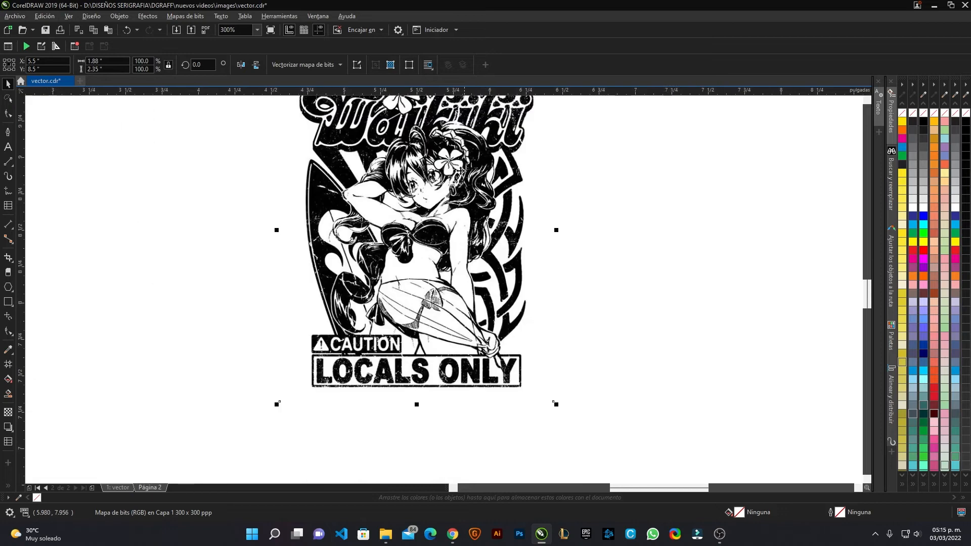
{"action": "scroll", "coordinate": [453, 162], "scroll_direction": "up", "scroll_amount": 2}
{"action": "left_click_drag", "start_coordinate": [453, 162], "coordinate": [451, 186]}
{"action": "scroll", "coordinate": [451, 186], "scroll_direction": "down", "scroll_amount": 2}
{"action": "scroll", "coordinate": [496, 177], "scroll_direction": "up", "scroll_amount": 3}
{"action": "scroll", "coordinate": [495, 202], "scroll_direction": "down", "scroll_amount": 4}
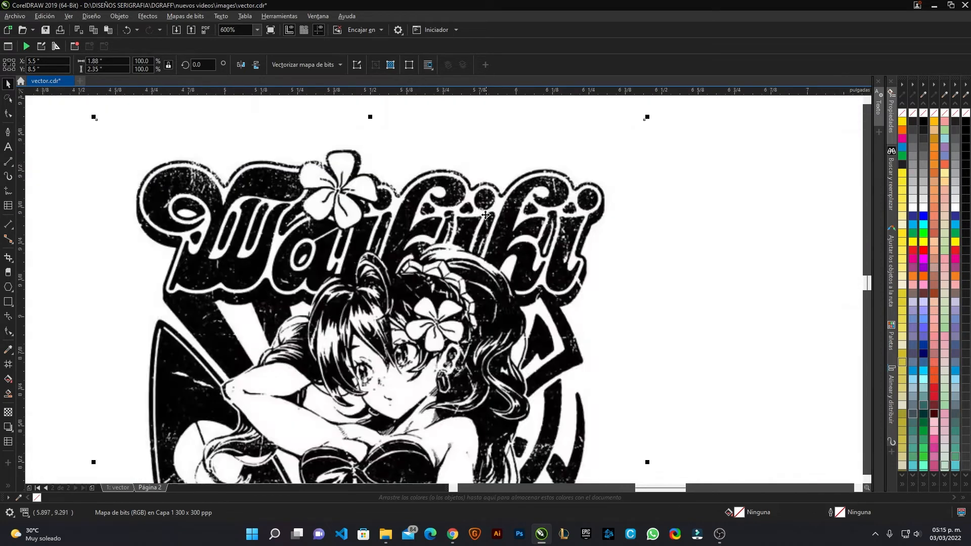
{"action": "scroll", "coordinate": [494, 228], "scroll_direction": "up", "scroll_amount": 4}
{"action": "scroll", "coordinate": [494, 228], "scroll_direction": "up", "scroll_amount": 1}
{"action": "scroll", "coordinate": [493, 217], "scroll_direction": "down", "scroll_amount": 6}
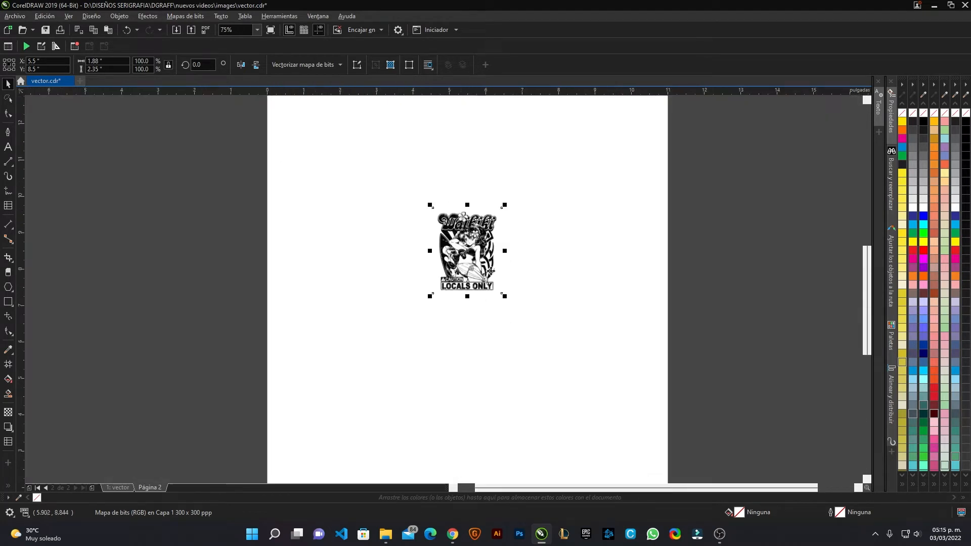
Enlarge the Waikiki image proportionally to about 9.94 by 12.43 inches, centred on the page
{"action": "left_click_drag", "start_coordinate": [503, 295], "coordinate": [609, 424]}
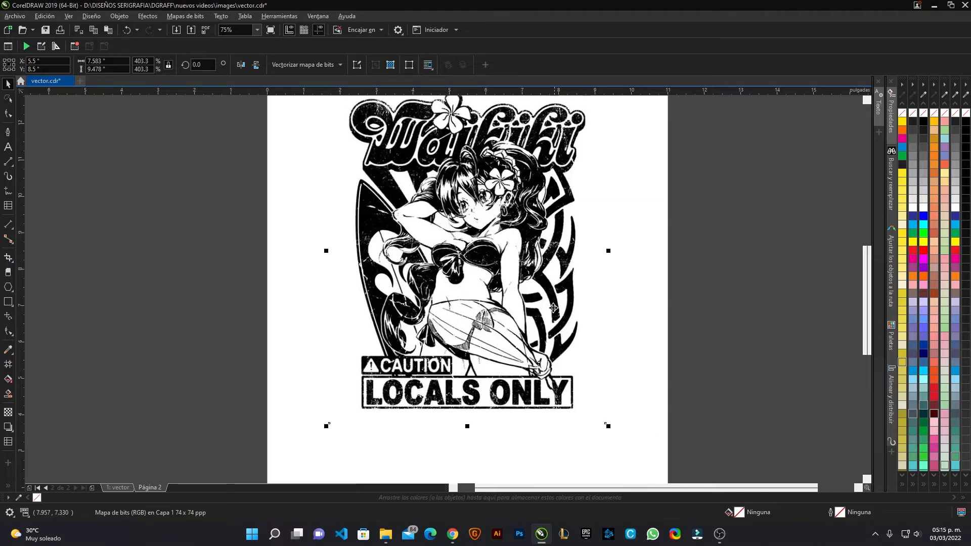
{"action": "scroll", "coordinate": [612, 347], "scroll_direction": "down", "scroll_amount": 1}
{"action": "left_click", "coordinate": [612, 344]}
{"action": "left_click", "coordinate": [548, 338]}
{"action": "left_click_drag", "start_coordinate": [652, 369], "coordinate": [577, 360]}
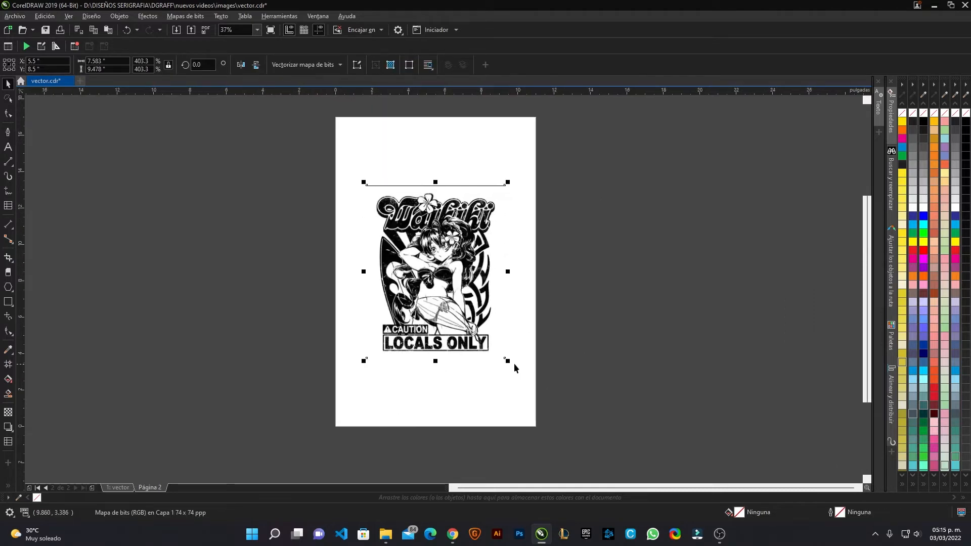
{"action": "left_click_drag", "start_coordinate": [509, 363], "coordinate": [529, 389]}
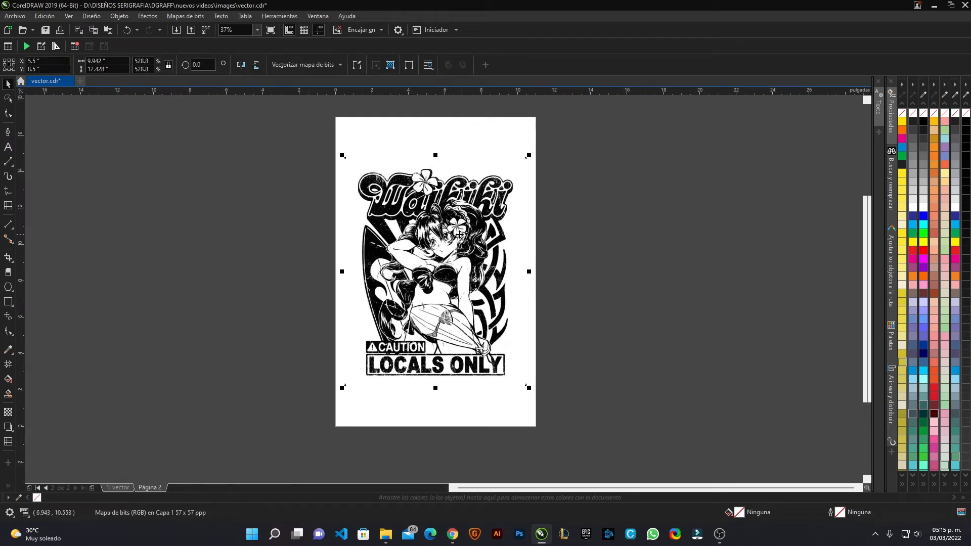
Convert the Waikiki image to a 500 ppp, 8-bit grayscale bitmap with a transparent background and check its lettering up close
{"action": "left_click", "coordinate": [185, 17]}
{"action": "left_click", "coordinate": [199, 30]}
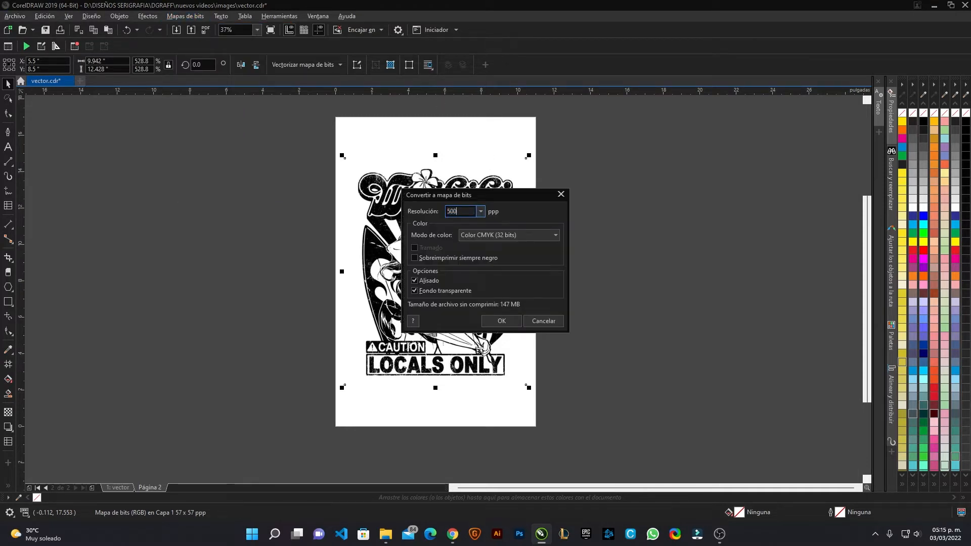
{"action": "left_click", "coordinate": [522, 236]}
{"action": "left_click", "coordinate": [522, 264]}
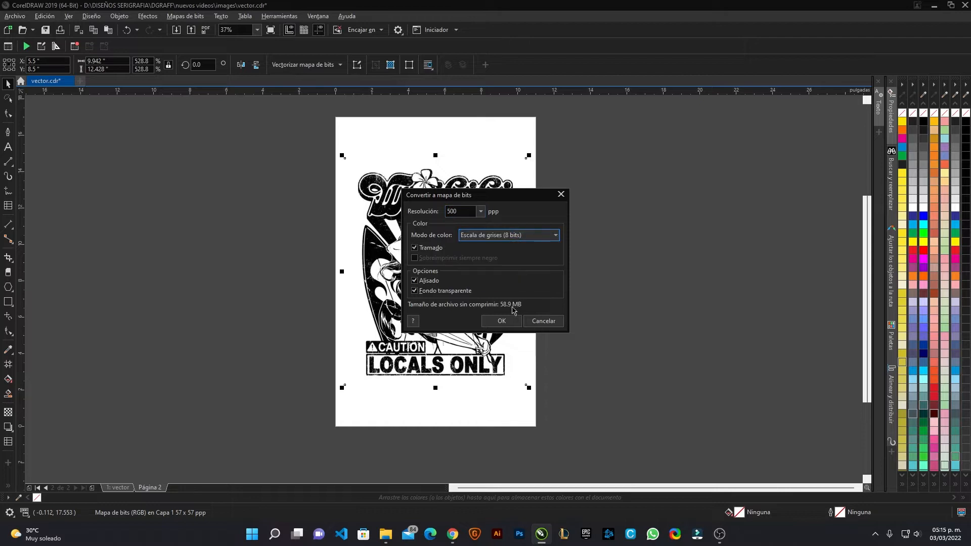
{"action": "left_click", "coordinate": [501, 321]}
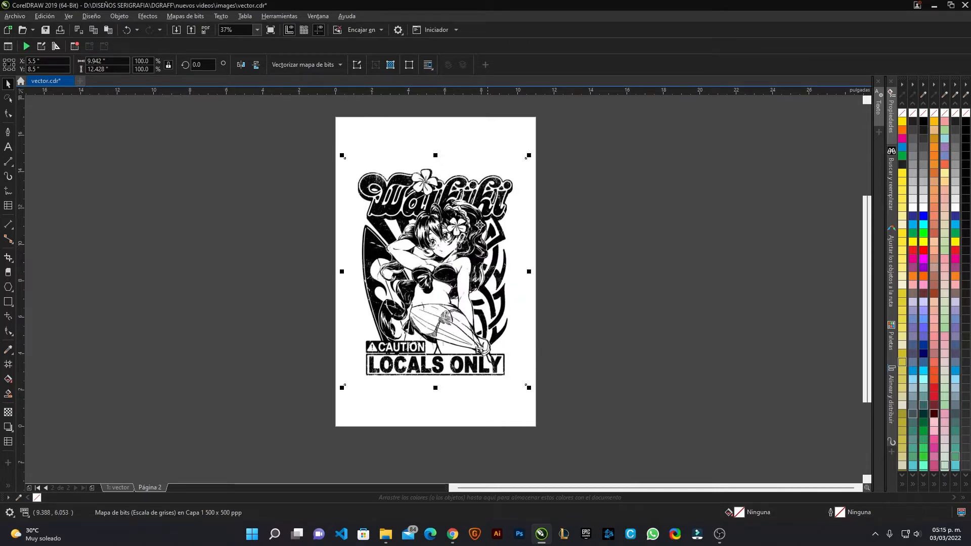
{"action": "scroll", "coordinate": [506, 203], "scroll_direction": "up", "scroll_amount": 7}
{"action": "scroll", "coordinate": [598, 295], "scroll_direction": "down", "scroll_amount": 5}
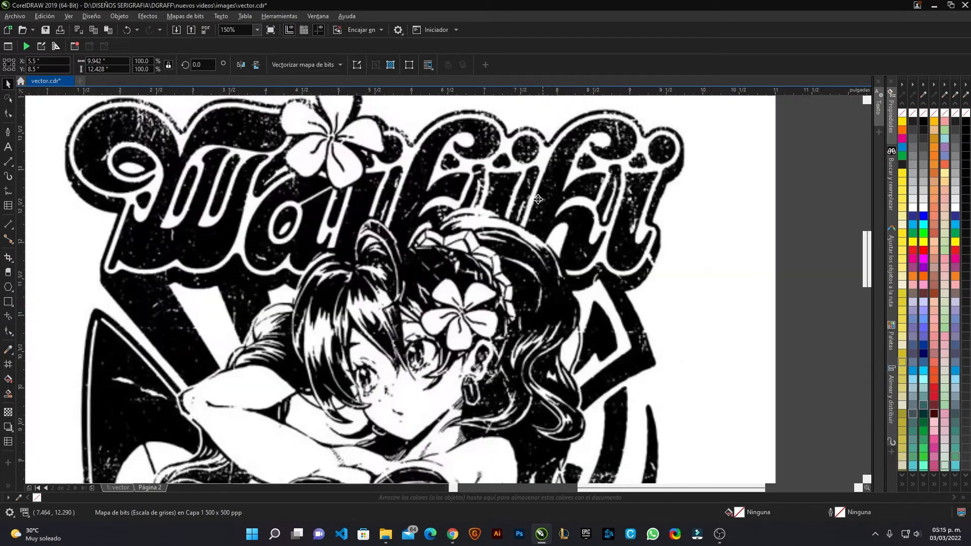
Duplicate the grayscale Waikiki bitmap and place the copy beside the page, to the left of the original
{"action": "scroll", "coordinate": [515, 198], "scroll_direction": "up", "scroll_amount": 2}
{"action": "scroll", "coordinate": [462, 182], "scroll_direction": "down", "scroll_amount": 2}
{"action": "scroll", "coordinate": [462, 183], "scroll_direction": "up", "scroll_amount": 2}
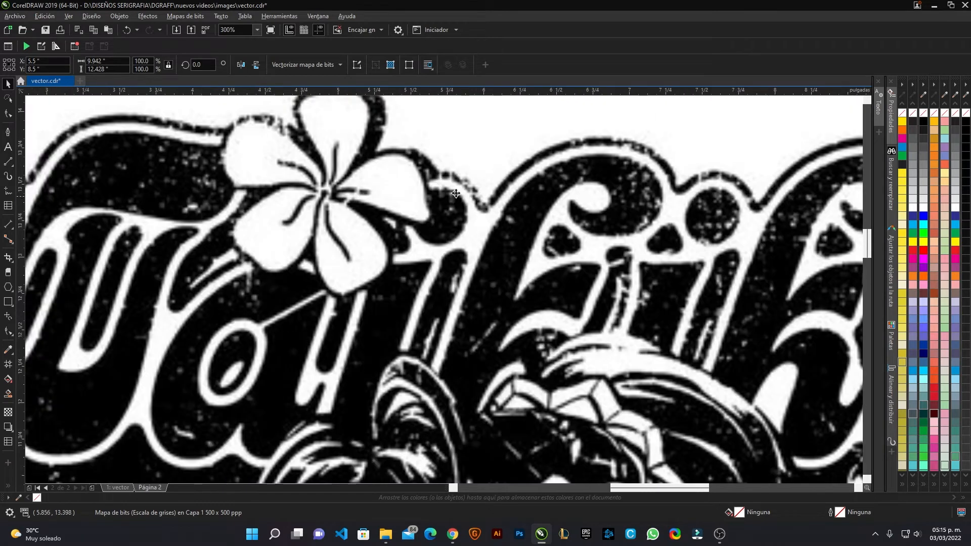
{"action": "scroll", "coordinate": [462, 183], "scroll_direction": "down", "scroll_amount": 4}
{"action": "left_click_drag", "start_coordinate": [485, 266], "coordinate": [281, 265]}
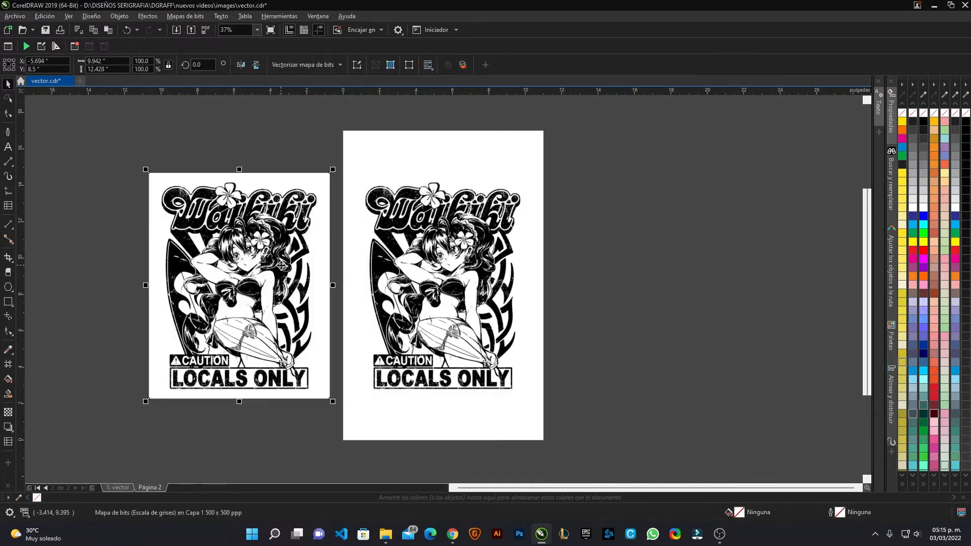
Convert the Waikiki bitmap on the page to 1-bit black and white using the Lineal method with threshold 129
{"action": "left_click", "coordinate": [410, 207]}
{"action": "scroll", "coordinate": [410, 207], "scroll_direction": "up", "scroll_amount": 2}
{"action": "scroll", "coordinate": [250, 119], "scroll_direction": "up", "scroll_amount": 2}
{"action": "scroll", "coordinate": [249, 119], "scroll_direction": "down", "scroll_amount": 2}
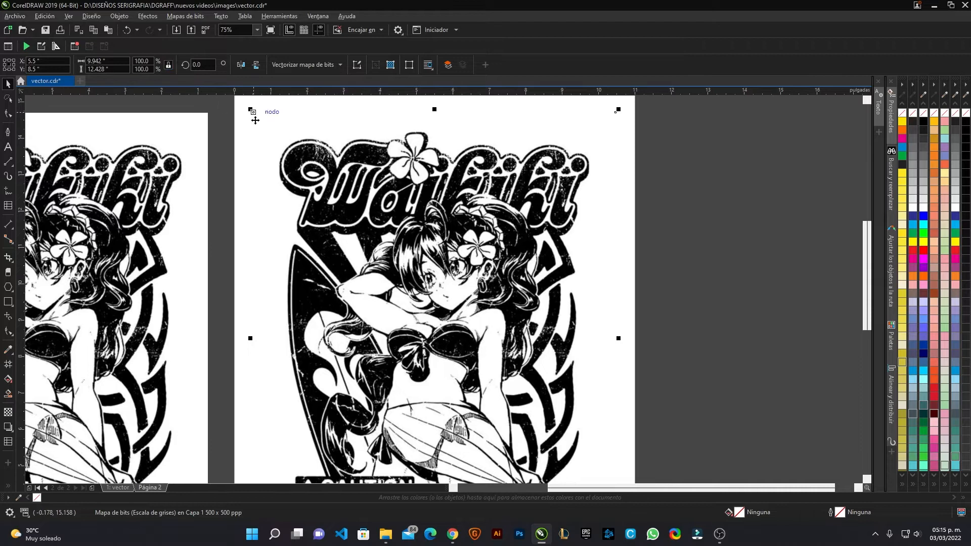
{"action": "scroll", "coordinate": [249, 119], "scroll_direction": "down", "scroll_amount": 2}
{"action": "left_click", "coordinate": [185, 16]}
{"action": "mouse_move", "coordinate": [241, 96]}
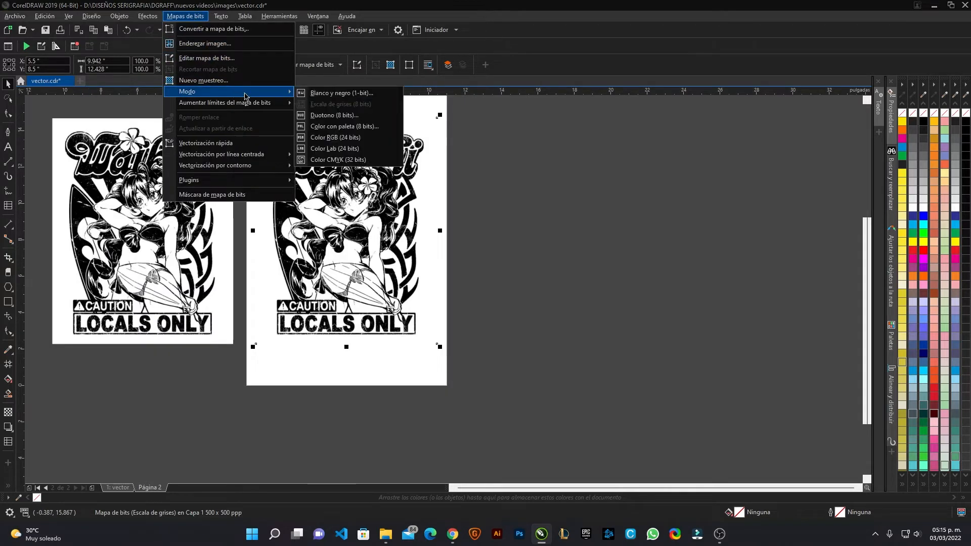
{"action": "left_click", "coordinate": [331, 94]}
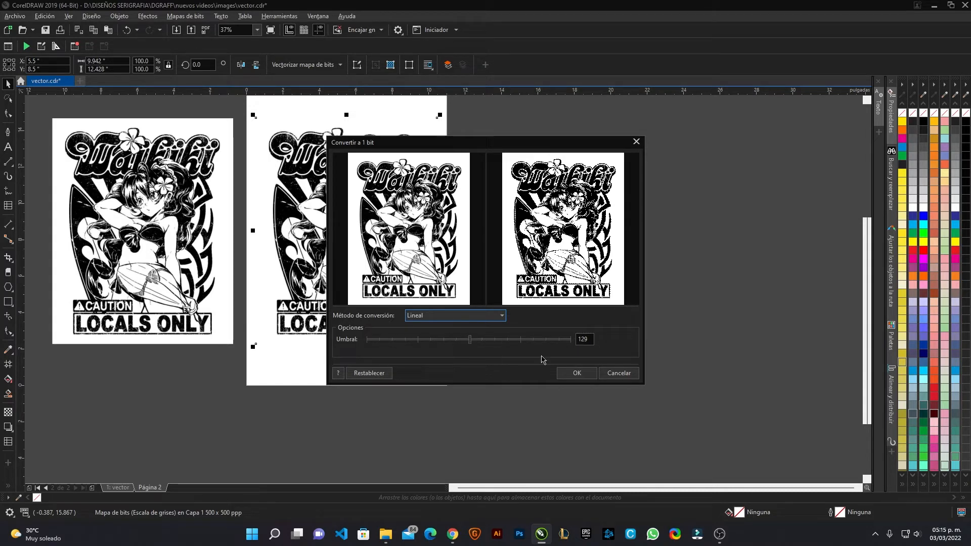
{"action": "left_click", "coordinate": [576, 373]}
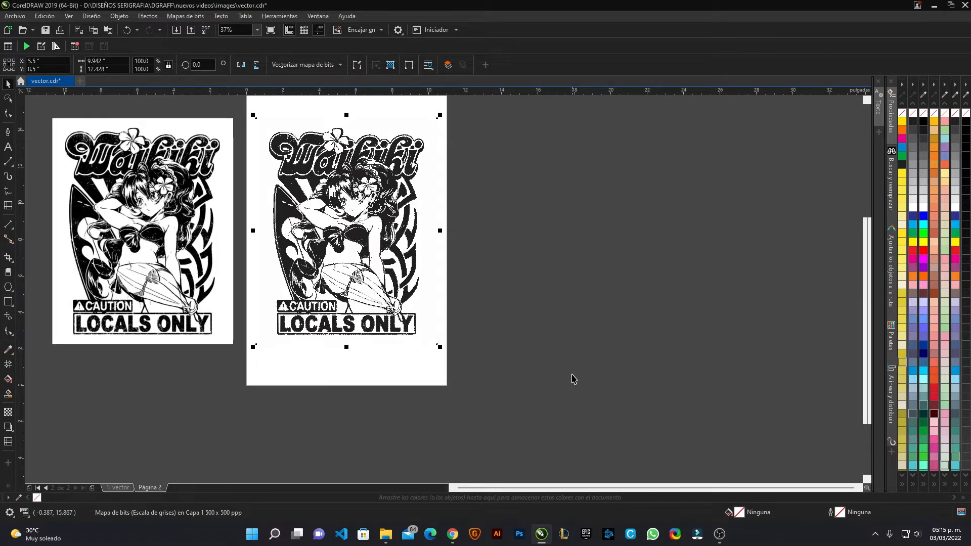
Remove the white fill from the monochrome Waikiki bitmap on the page
{"action": "left_click", "coordinate": [506, 291]}
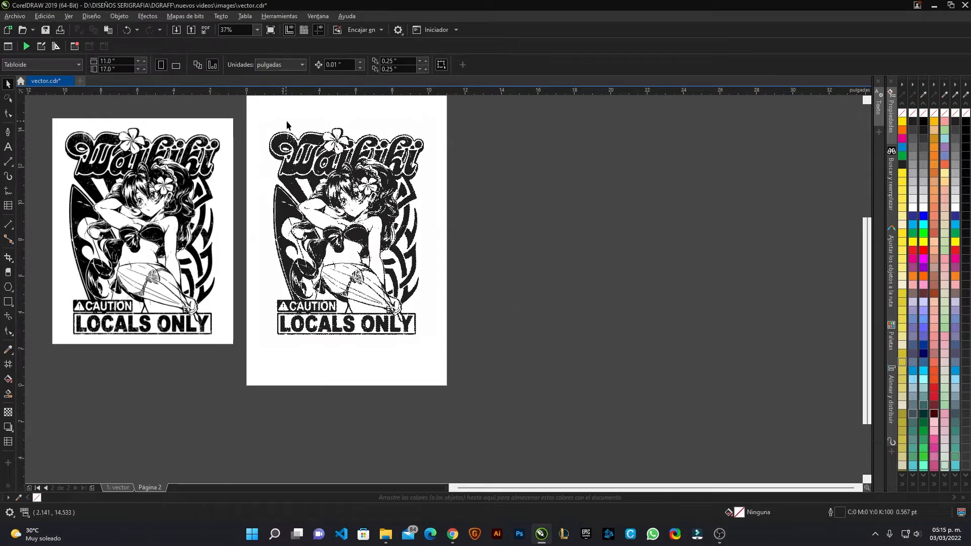
{"action": "left_click", "coordinate": [309, 124]}
{"action": "scroll", "coordinate": [309, 123], "scroll_direction": "up", "scroll_amount": 1}
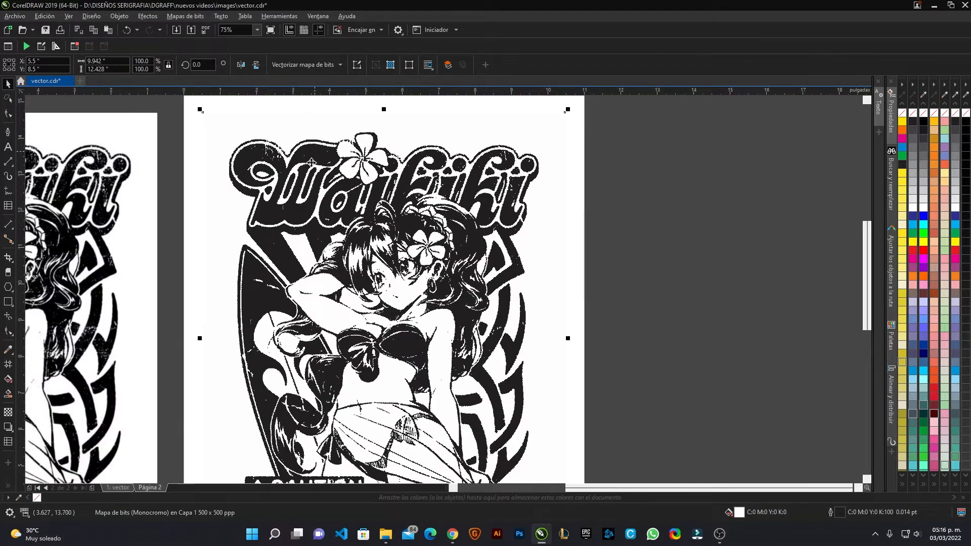
{"action": "scroll", "coordinate": [352, 221], "scroll_direction": "down", "scroll_amount": 1}
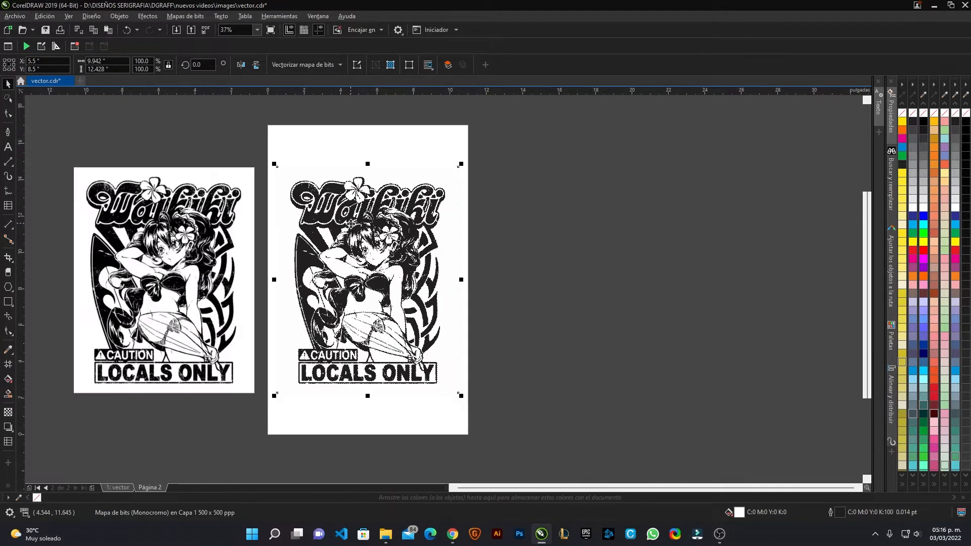
{"action": "left_click", "coordinate": [38, 500]}
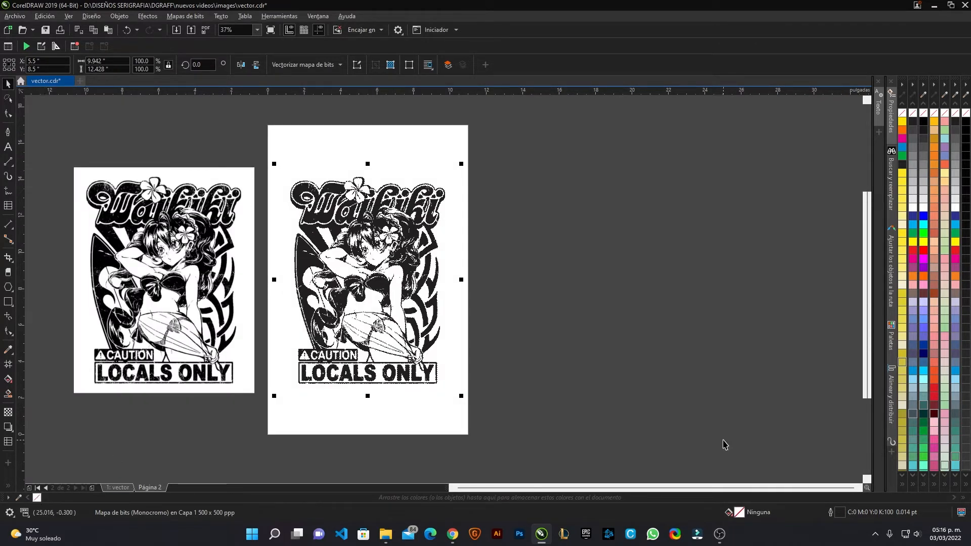
Try cyan on the monochrome bitmap's dark pixels, set them to C100 M100 Y100 K100 black, and check the lettering up close
{"action": "right_click", "coordinate": [913, 228]}
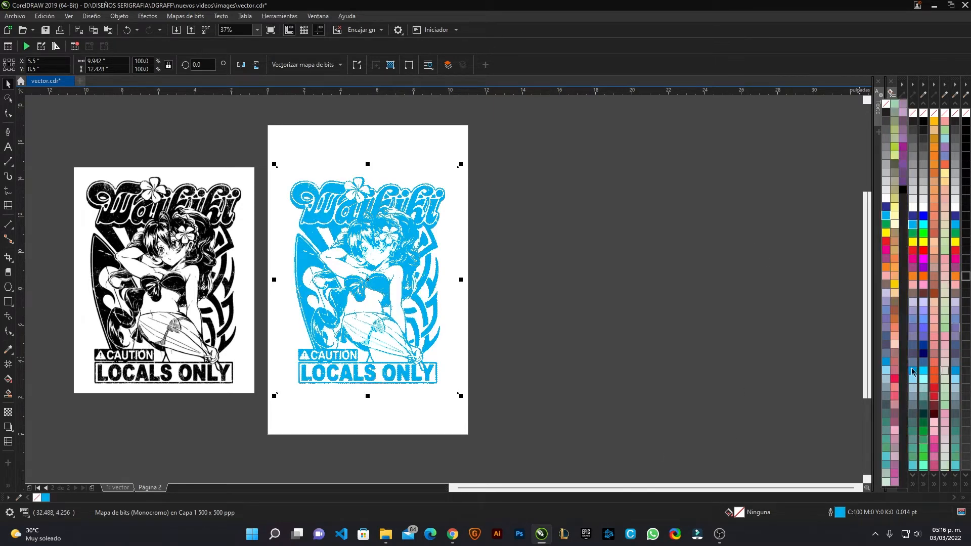
{"action": "right_click", "coordinate": [904, 191]}
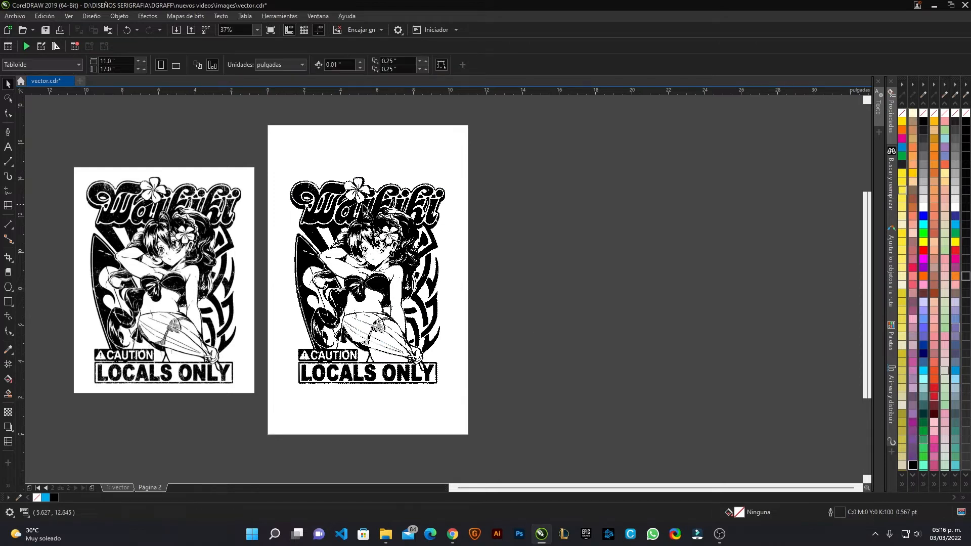
{"action": "scroll", "coordinate": [542, 325], "scroll_direction": "up", "scroll_amount": 2}
{"action": "scroll", "coordinate": [409, 166], "scroll_direction": "up", "scroll_amount": 2}
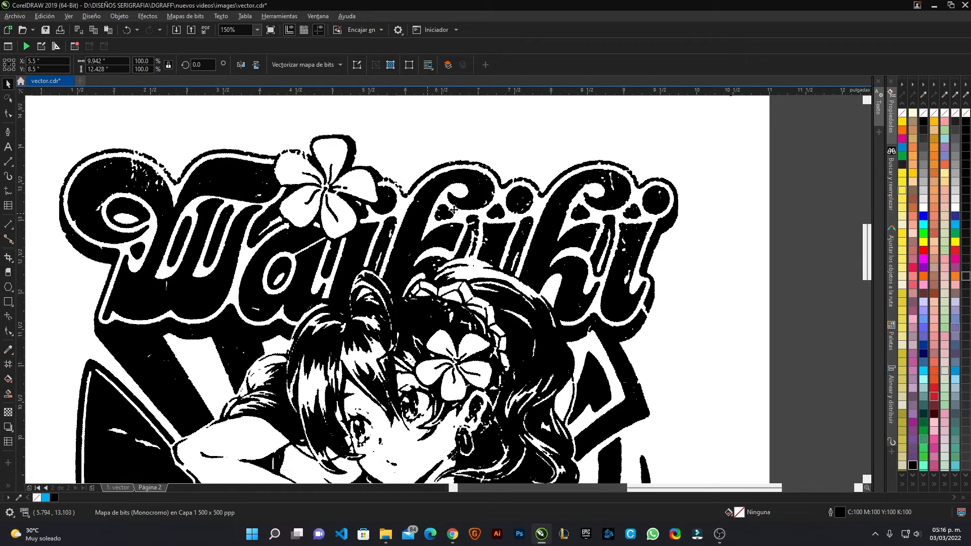
{"action": "scroll", "coordinate": [484, 224], "scroll_direction": "down", "scroll_amount": 2}
Overlap the grayscale copy with the monochrome bitmap and bring the monochrome one to the front
{"action": "left_click_drag", "start_coordinate": [524, 244], "coordinate": [429, 230]}
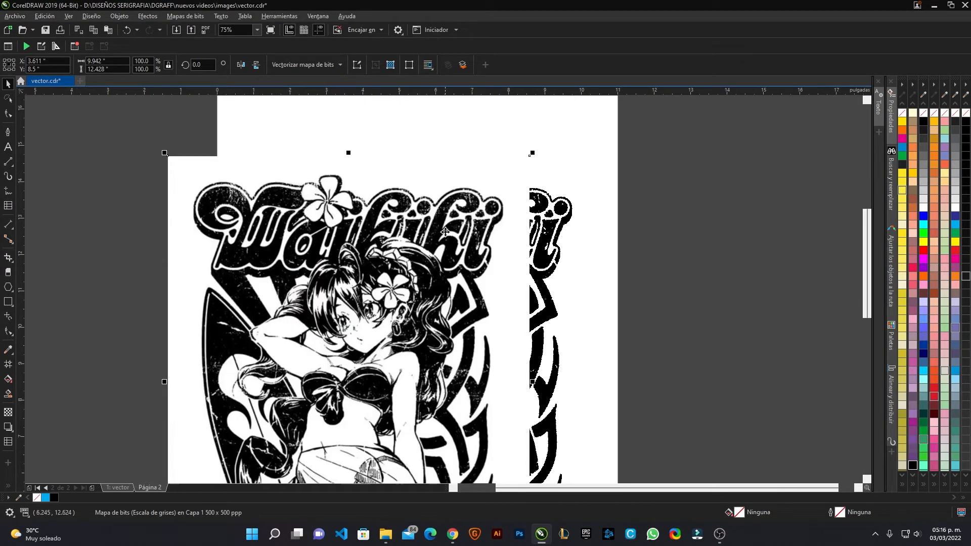
{"action": "left_click", "coordinate": [549, 215]}
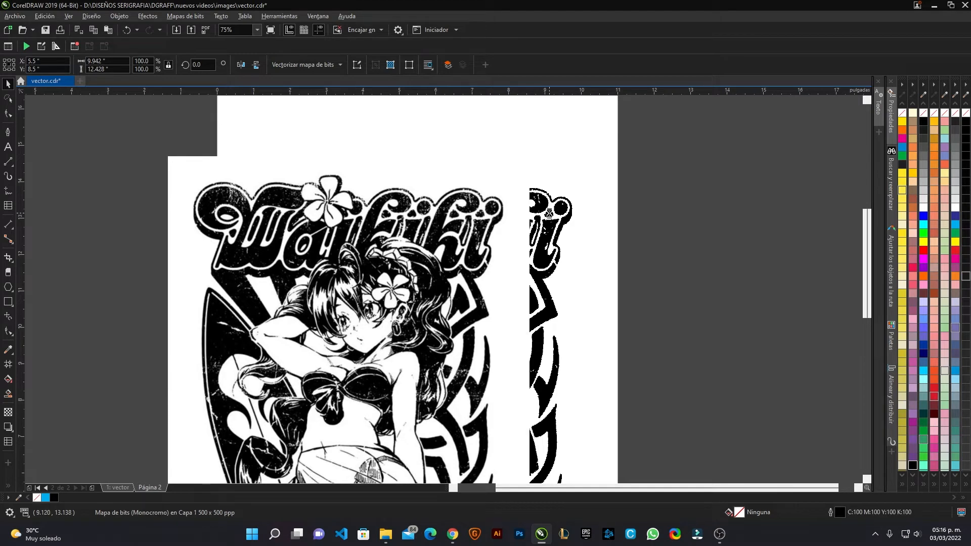
{"action": "key", "text": "shift+Page_Up"}
Recolour the monochrome bitmap red and finally yellow (#FFFF00), shift it over the grayscale copy, and compare their lettering edges
{"action": "right_click", "coordinate": [923, 251]}
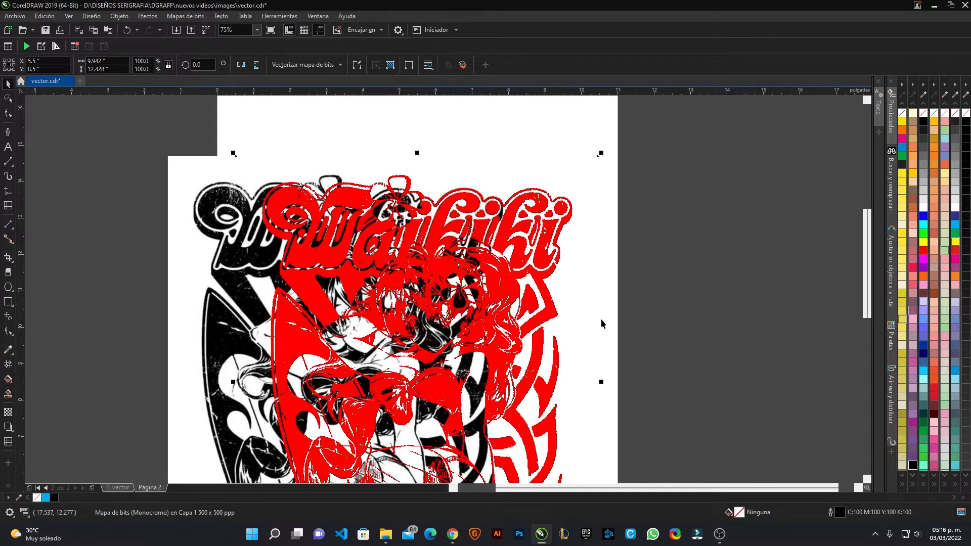
{"action": "right_click", "coordinate": [922, 242]}
{"action": "left_click_drag", "start_coordinate": [260, 199], "coordinate": [601, 237]}
{"action": "scroll", "coordinate": [364, 201], "scroll_direction": "up", "scroll_amount": 2}
{"action": "left_click_drag", "start_coordinate": [643, 264], "coordinate": [387, 259]}
{"action": "scroll", "coordinate": [327, 238], "scroll_direction": "up", "scroll_amount": 2}
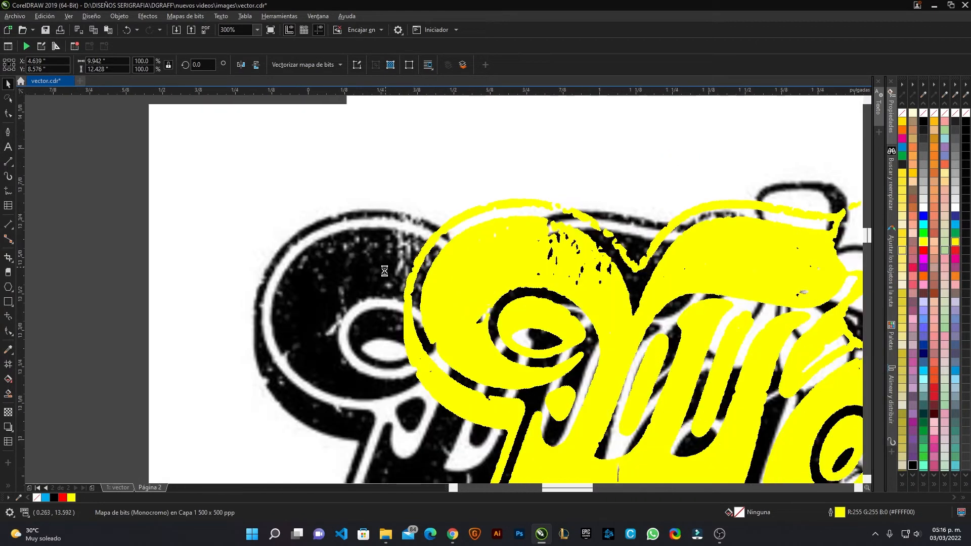
{"action": "scroll", "coordinate": [404, 277], "scroll_direction": "up", "scroll_amount": 2}
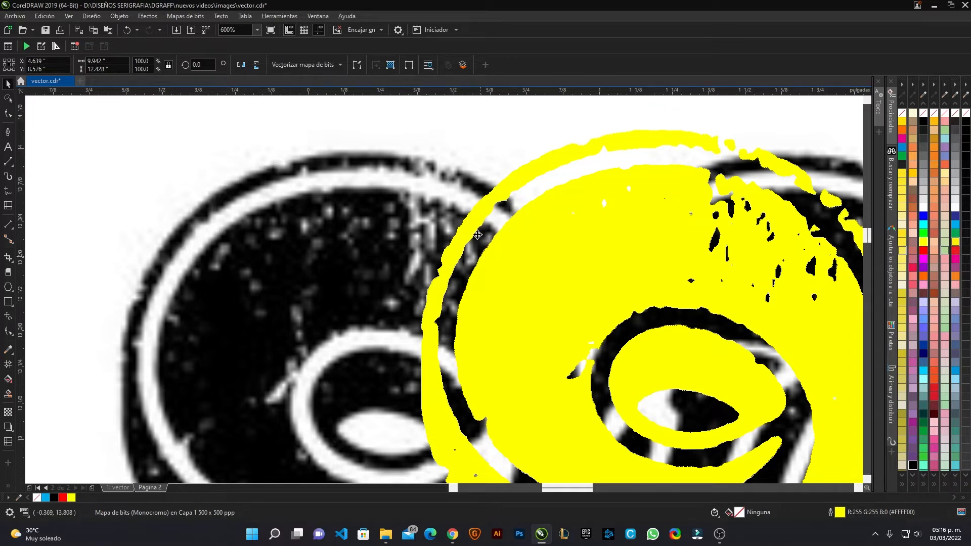
{"action": "scroll", "coordinate": [476, 272], "scroll_direction": "down", "scroll_amount": 2}
Separate the two Waikiki bitmaps side by side and recolour the yellow one C100 M100 Y100 K100 black
{"action": "left_click_drag", "start_coordinate": [476, 272], "coordinate": [373, 203]}
{"action": "left_click_drag", "start_coordinate": [571, 330], "coordinate": [404, 141]}
{"action": "left_click_drag", "start_coordinate": [489, 230], "coordinate": [700, 239]}
{"action": "scroll", "coordinate": [453, 250], "scroll_direction": "down", "scroll_amount": 1}
{"action": "left_click_drag", "start_coordinate": [369, 258], "coordinate": [156, 258]}
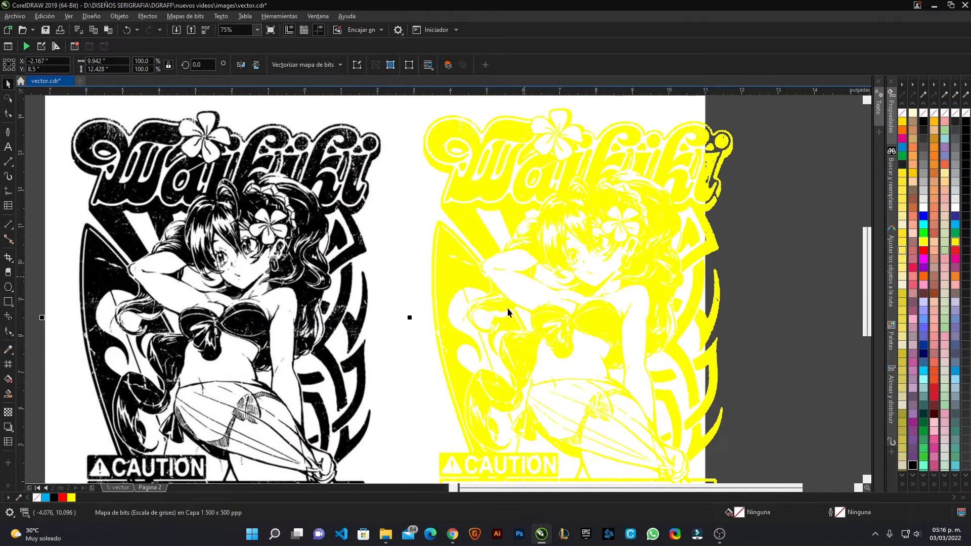
{"action": "left_click", "coordinate": [478, 373]}
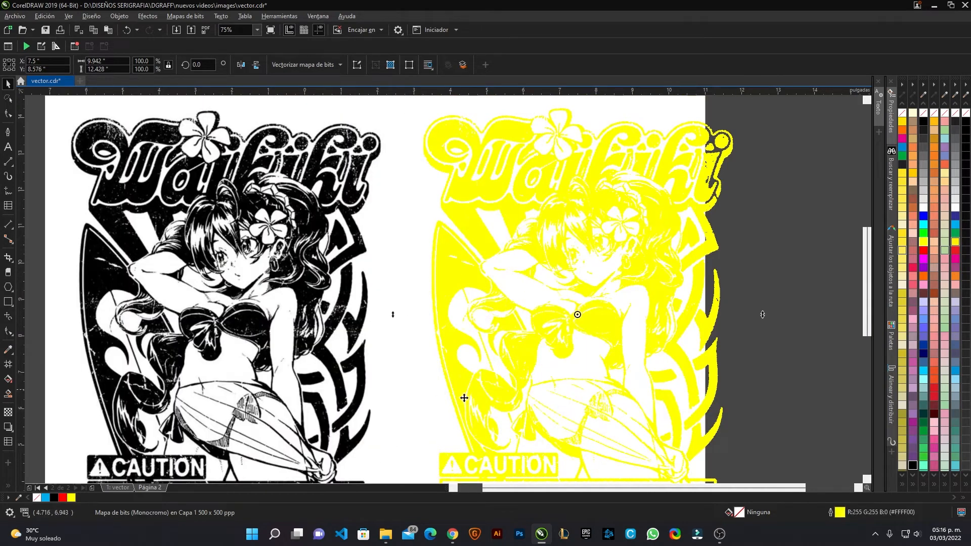
{"action": "left_click", "coordinate": [54, 498]}
Examine the pixel edges of the monochrome bitmap's CAUTION lettering at very high magnification
{"action": "scroll", "coordinate": [584, 392], "scroll_direction": "down", "scroll_amount": 3}
{"action": "scroll", "coordinate": [537, 358], "scroll_direction": "up", "scroll_amount": 2}
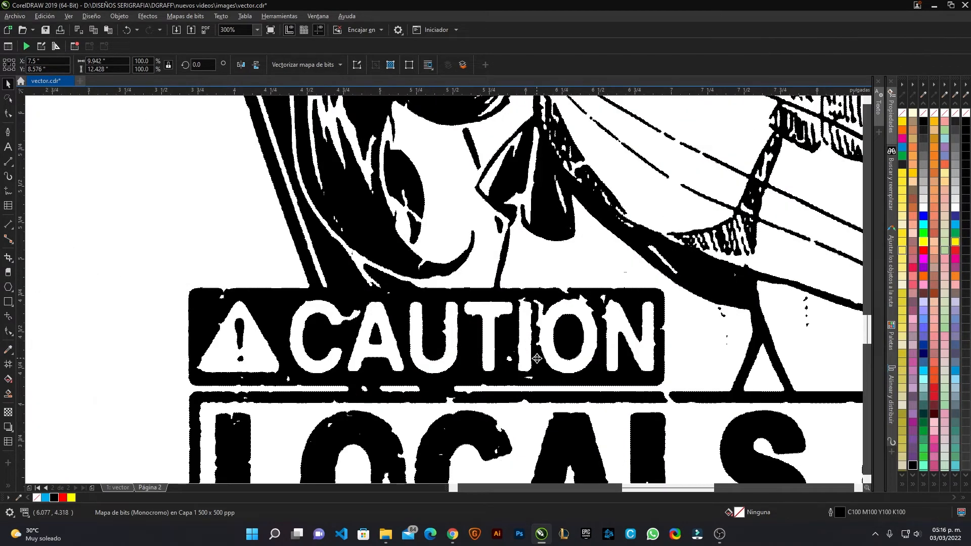
{"action": "scroll", "coordinate": [536, 358], "scroll_direction": "up", "scroll_amount": 8}
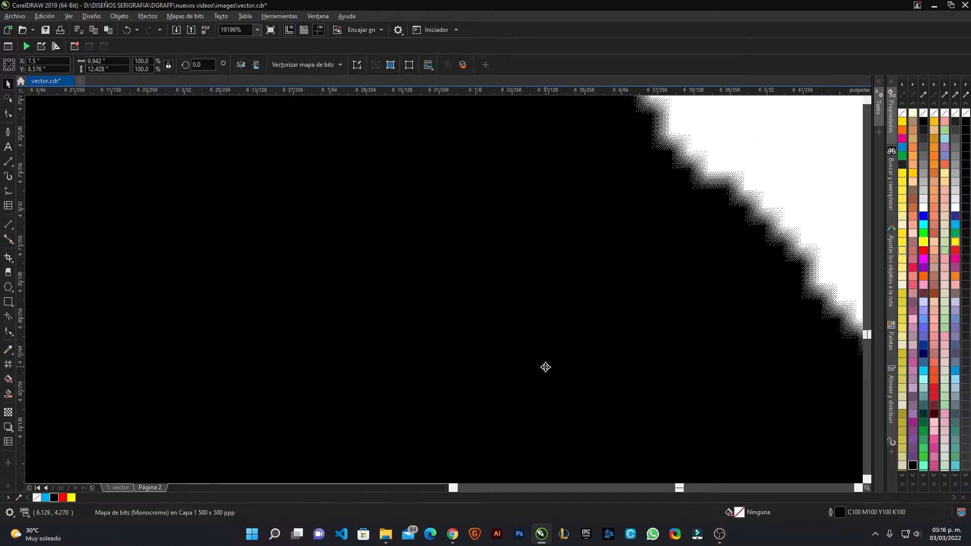
{"action": "scroll", "coordinate": [545, 367], "scroll_direction": "down", "scroll_amount": 4}
{"action": "scroll", "coordinate": [632, 347], "scroll_direction": "up", "scroll_amount": 4}
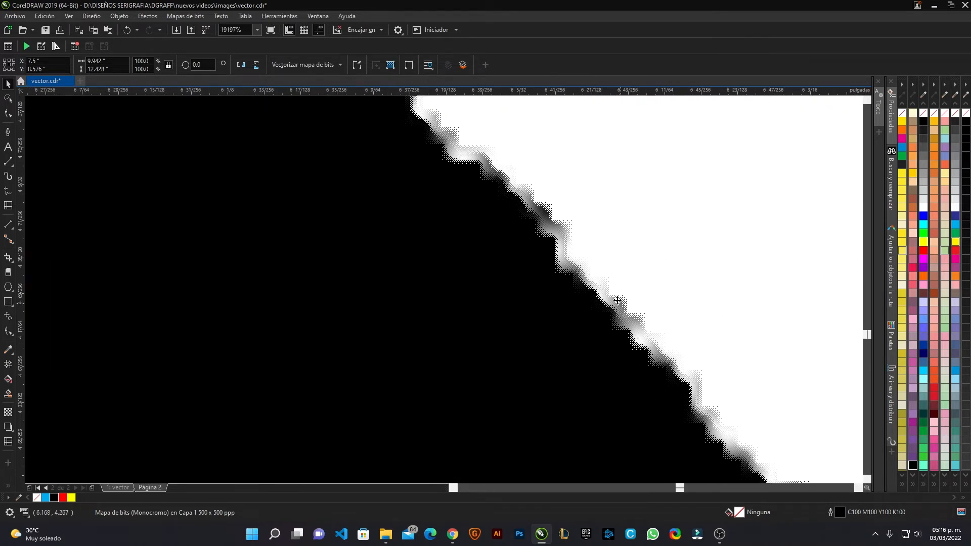
{"action": "scroll", "coordinate": [516, 301], "scroll_direction": "down", "scroll_amount": 6}
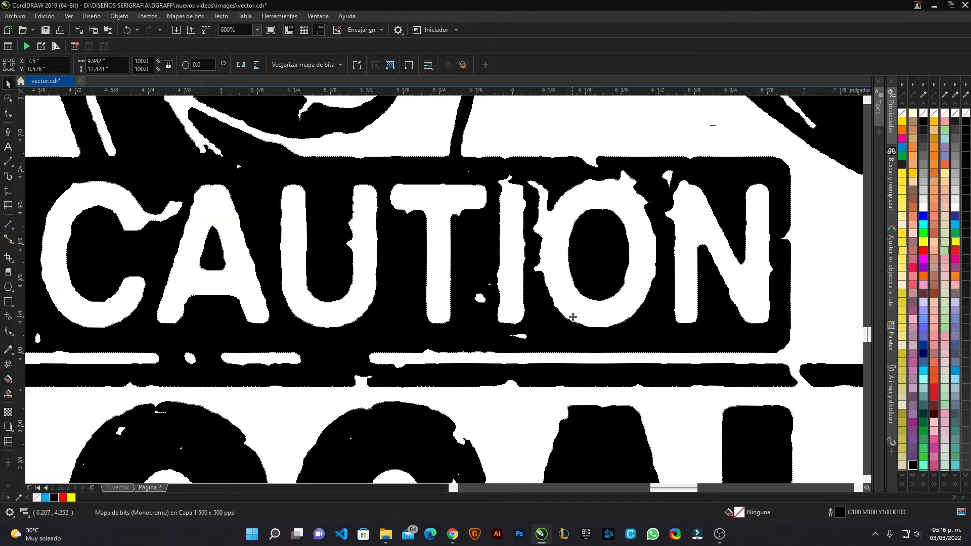
{"action": "scroll", "coordinate": [573, 317], "scroll_direction": "down", "scroll_amount": 2}
{"action": "scroll", "coordinate": [541, 316], "scroll_direction": "up", "scroll_amount": 6}
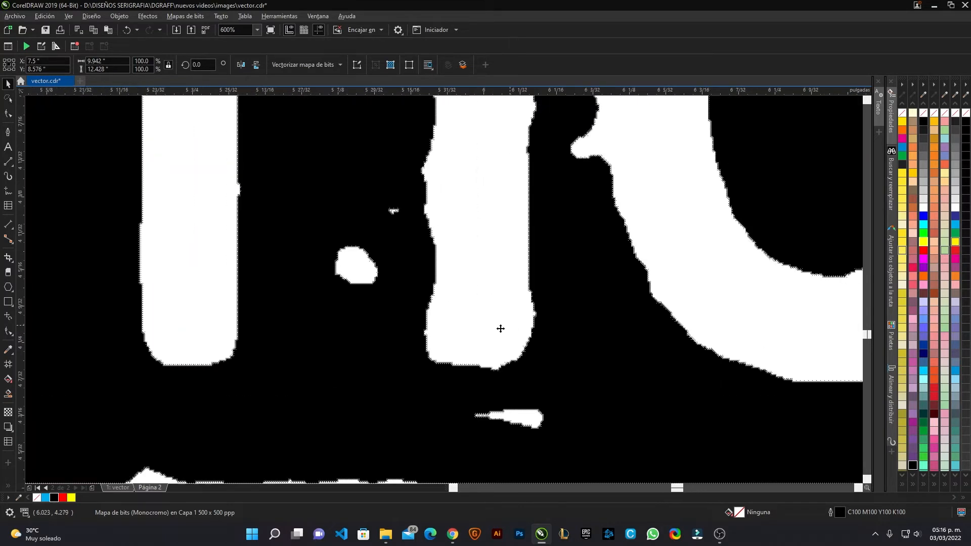
{"action": "scroll", "coordinate": [459, 357], "scroll_direction": "up", "scroll_amount": 3}
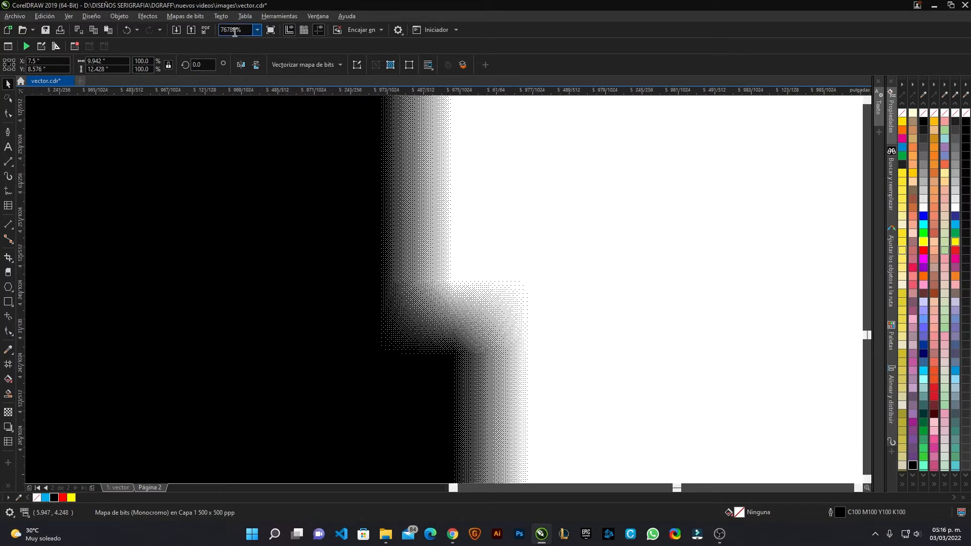
{"action": "scroll", "coordinate": [505, 297], "scroll_direction": "down", "scroll_amount": 8}
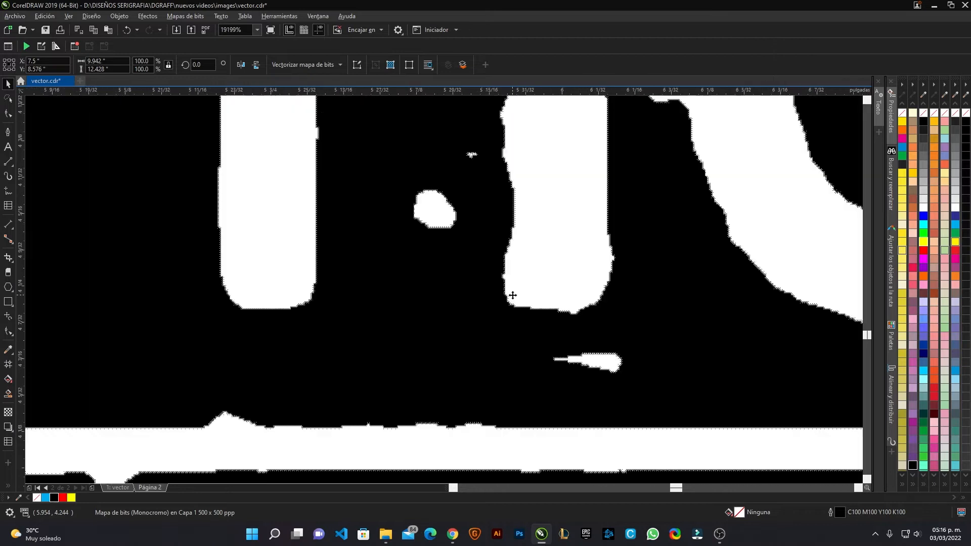
{"action": "scroll", "coordinate": [513, 296], "scroll_direction": "down", "scroll_amount": 7}
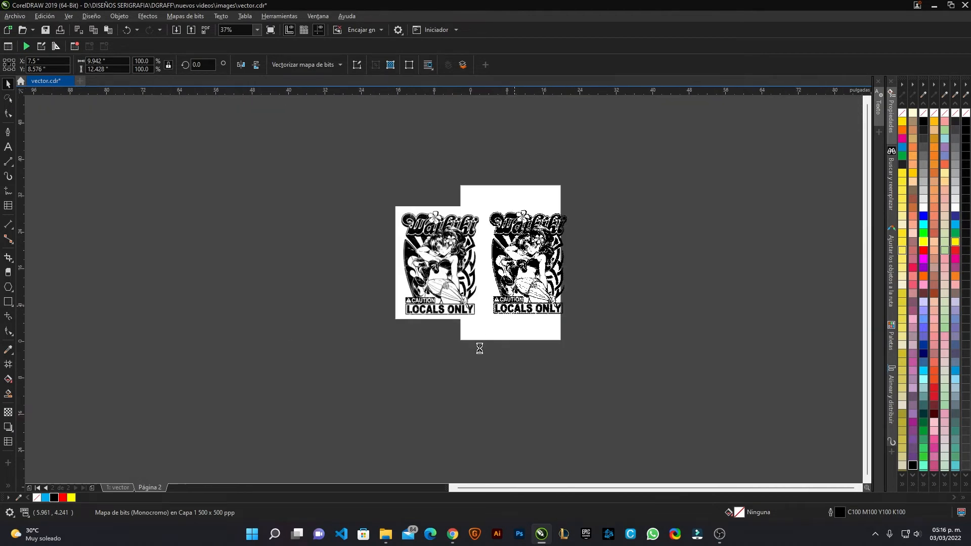
Move the grayscale copy off the page and the monochrome bitmap halfway over the page's left edge to check its transparent background
{"action": "left_click", "coordinate": [470, 312]}
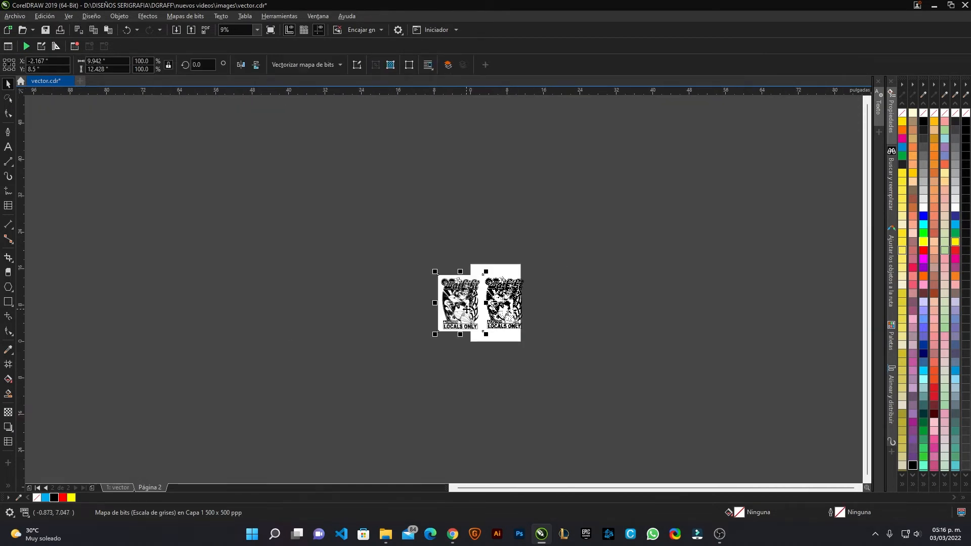
{"action": "scroll", "coordinate": [470, 312], "scroll_direction": "up", "scroll_amount": 4}
{"action": "scroll", "coordinate": [329, 287], "scroll_direction": "up", "scroll_amount": 1}
{"action": "left_click_drag", "start_coordinate": [741, 276], "coordinate": [417, 268]}
{"action": "scroll", "coordinate": [688, 244], "scroll_direction": "up", "scroll_amount": 2}
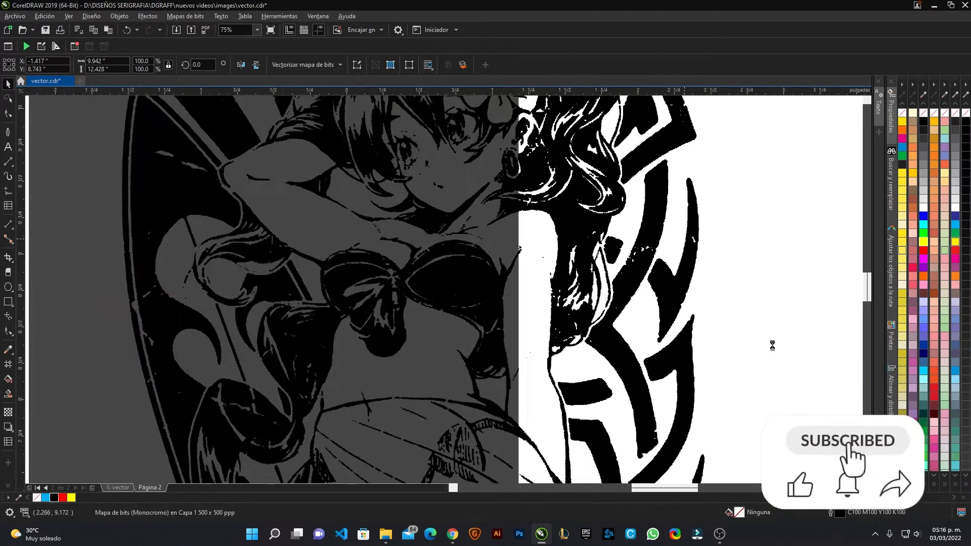
{"action": "scroll", "coordinate": [741, 265], "scroll_direction": "down", "scroll_amount": 2}
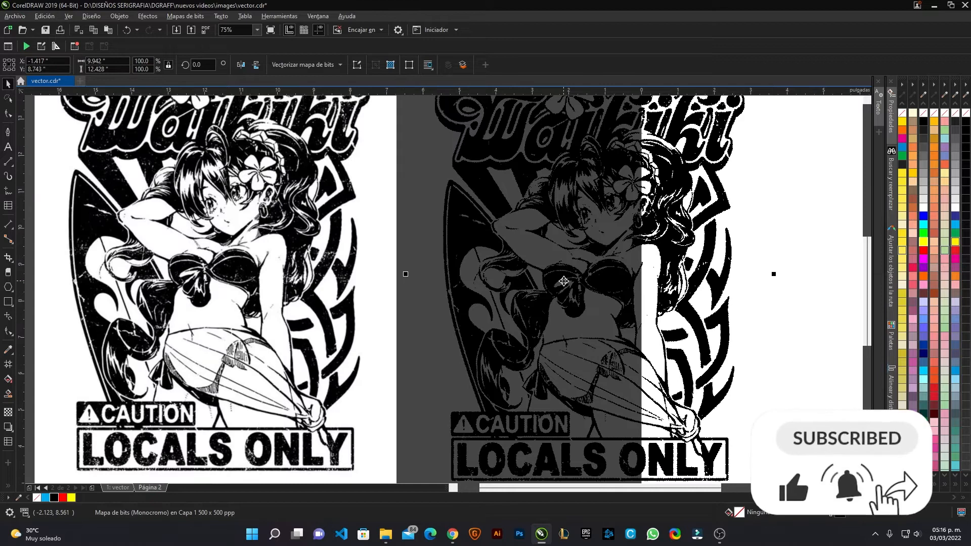
Delete the grayscale Waikiki copy and centre the monochrome bitmap on the page
{"action": "scroll", "coordinate": [464, 275], "scroll_direction": "down", "scroll_amount": 2}
{"action": "left_click", "coordinate": [466, 288]}
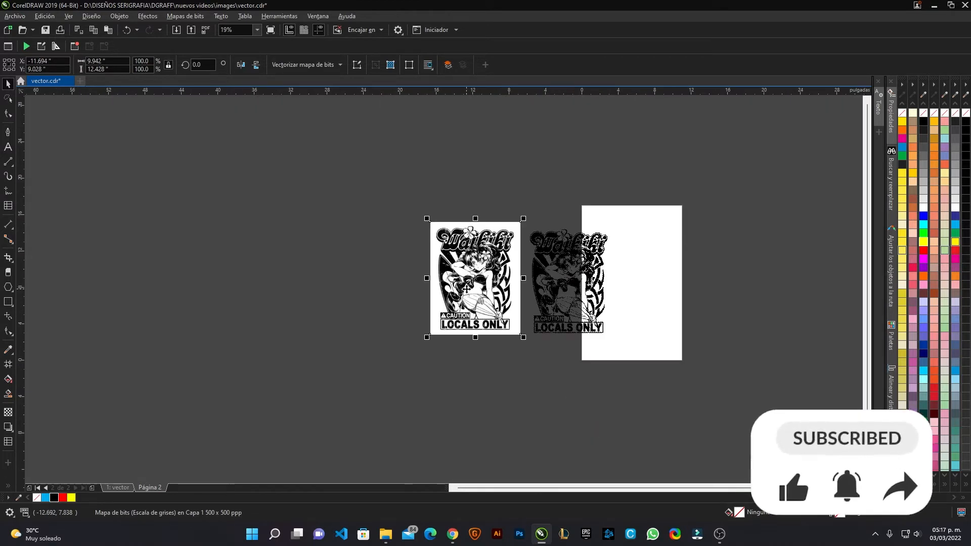
{"action": "key", "text": "Delete"}
{"action": "left_click", "coordinate": [547, 305]}
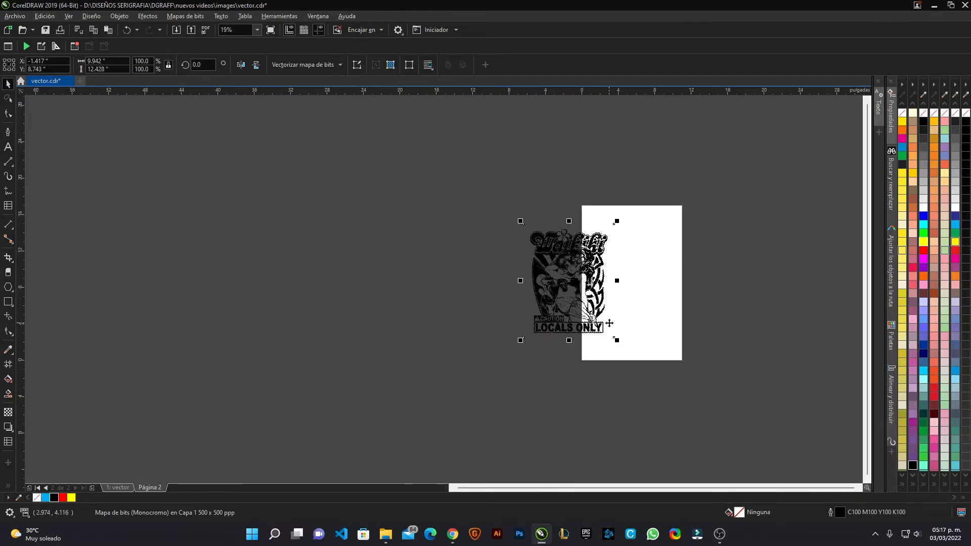
{"action": "key", "text": "p"}
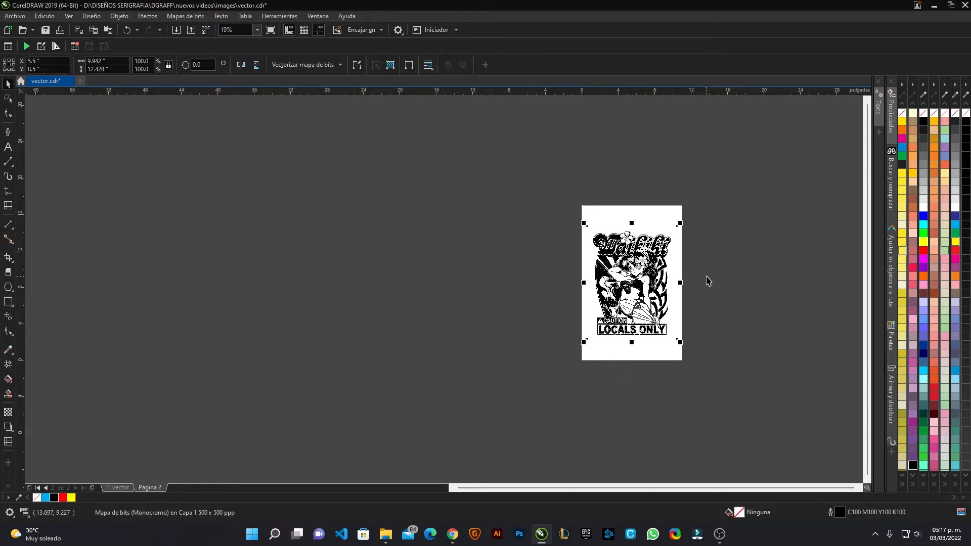
{"action": "scroll", "coordinate": [707, 279], "scroll_direction": "up", "scroll_amount": 1}
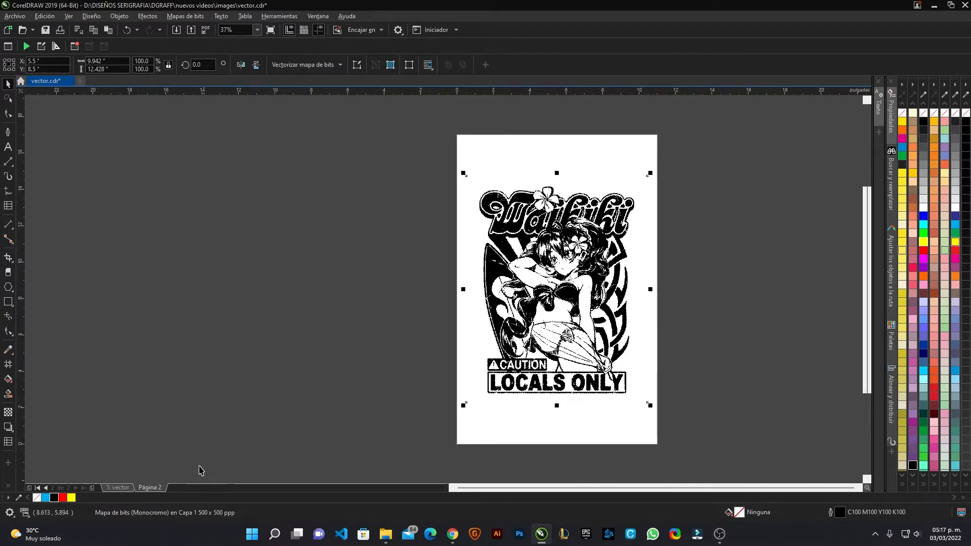
{"action": "right_click", "coordinate": [153, 488]}
{"action": "left_click", "coordinate": [186, 455]}
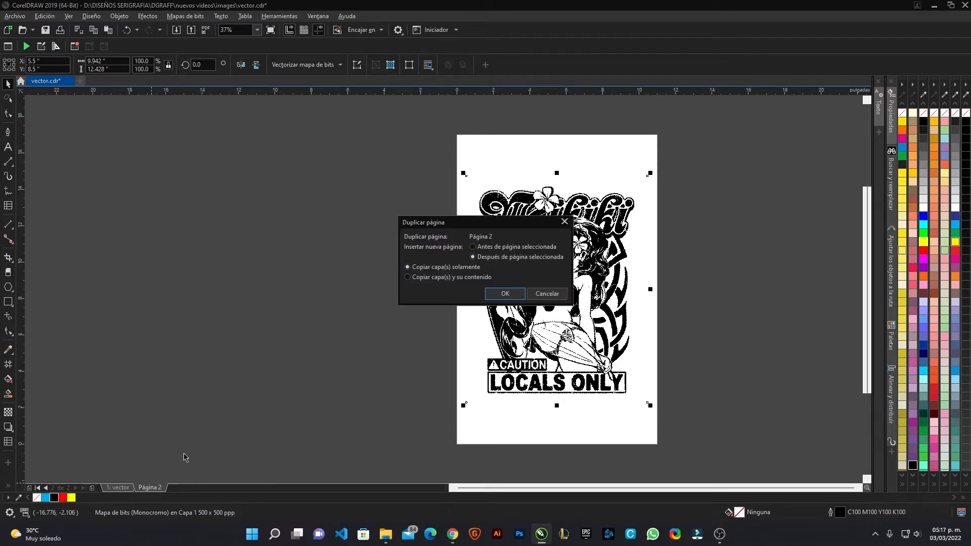
{"action": "left_click", "coordinate": [546, 297]}
Rename the current page "mapa bits" and add a new page after it
{"action": "right_click", "coordinate": [152, 488]}
{"action": "left_click", "coordinate": [178, 423]}
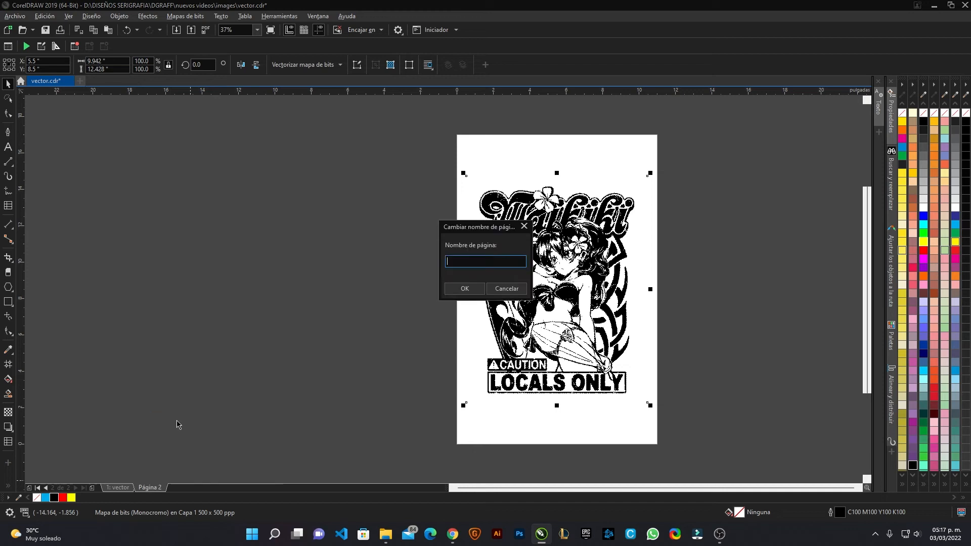
{"action": "type", "text": "mapa bits"}
{"action": "key", "text": "Return"}
{"action": "left_click", "coordinate": [93, 488]}
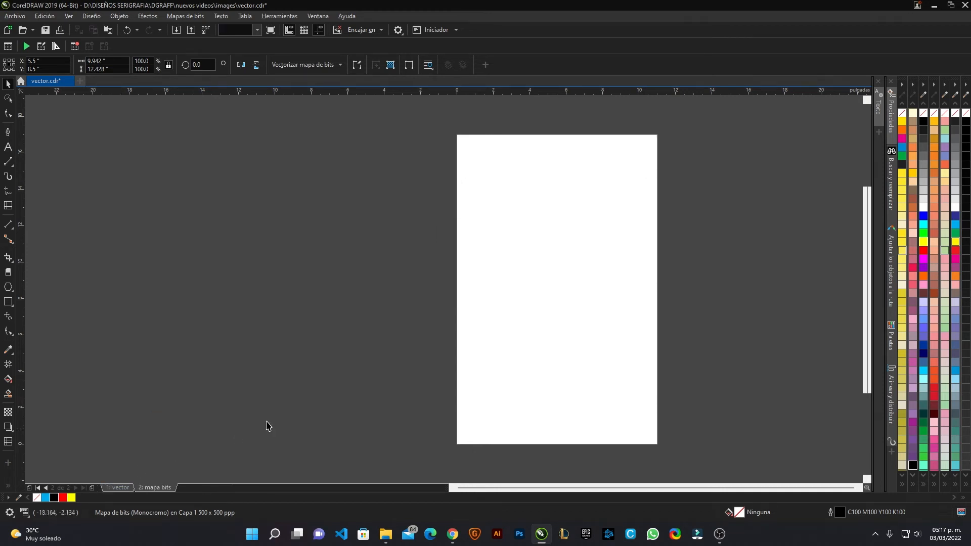
Import the Taz graffiti picture from the images folder in File Explorer and centre it on the new page
{"action": "key", "text": "alt+Tab"}
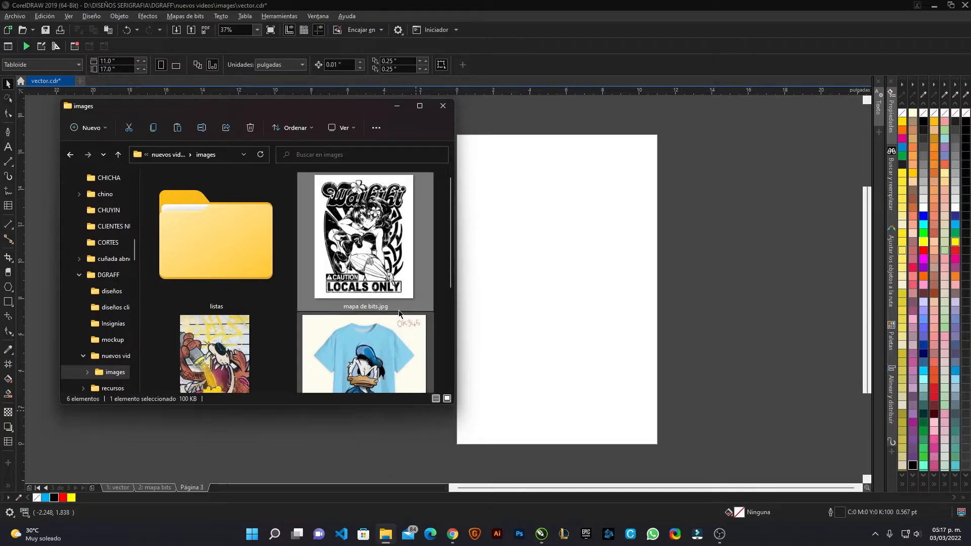
{"action": "scroll", "coordinate": [366, 319], "scroll_direction": "down", "scroll_amount": 1}
{"action": "left_click_drag", "start_coordinate": [217, 324], "coordinate": [524, 260]}
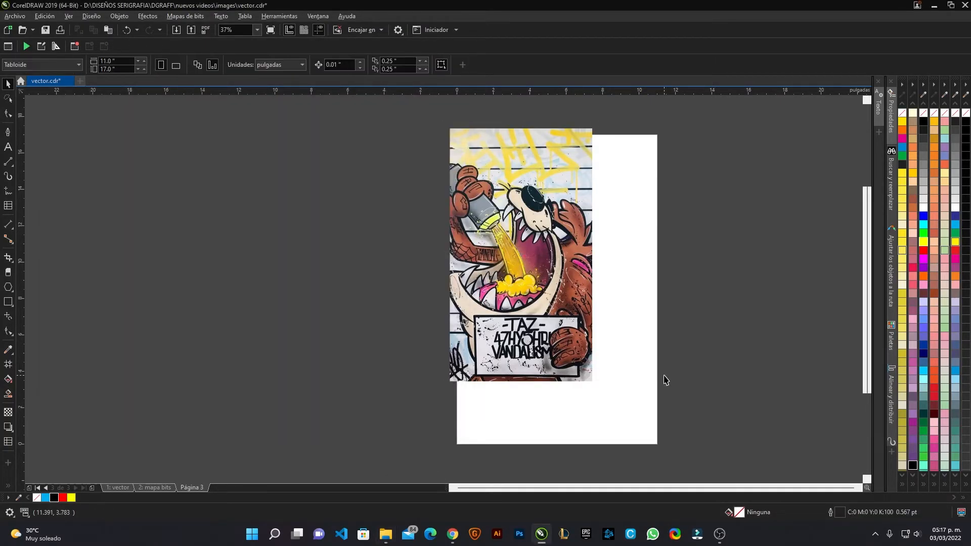
{"action": "left_click", "coordinate": [512, 313]}
{"action": "key", "text": "p"}
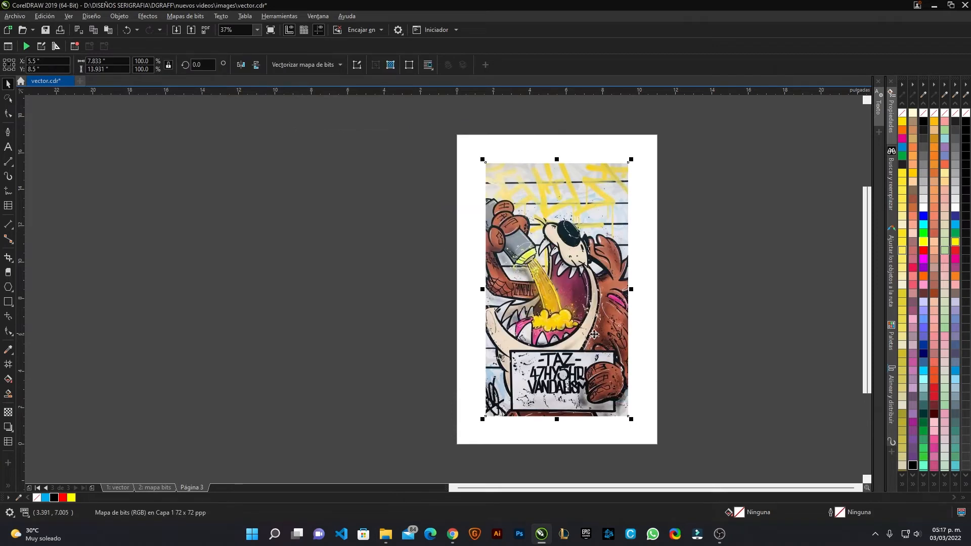
Rename the Taz picture's page "seleccion"
{"action": "left_click_drag", "start_coordinate": [599, 335], "coordinate": [224, 328]}
{"action": "right_click", "coordinate": [200, 488]}
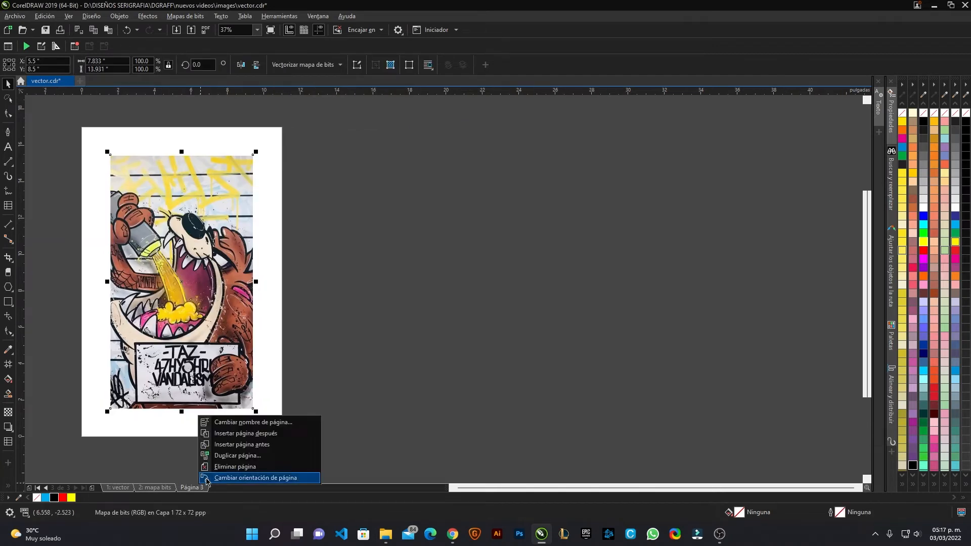
{"action": "left_click", "coordinate": [236, 423]}
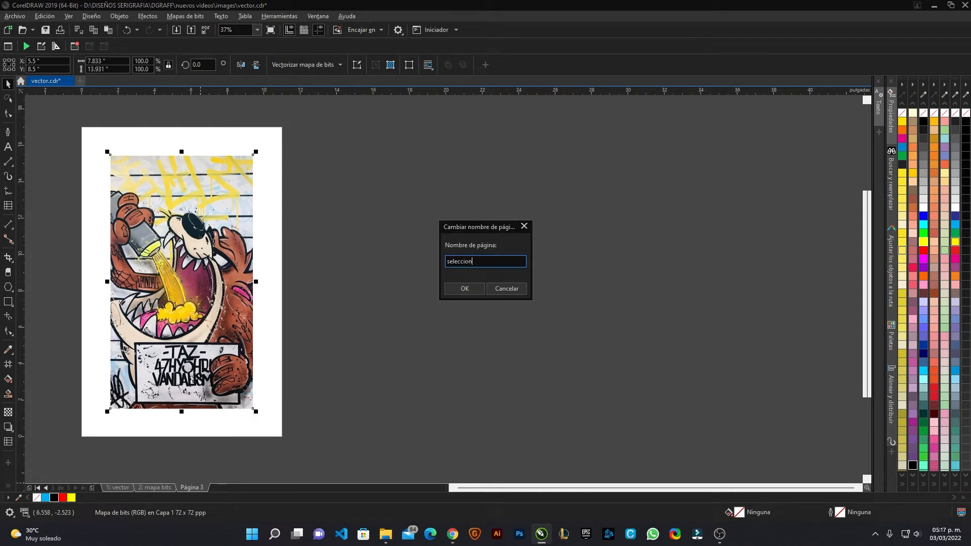
{"action": "key", "text": "Return"}
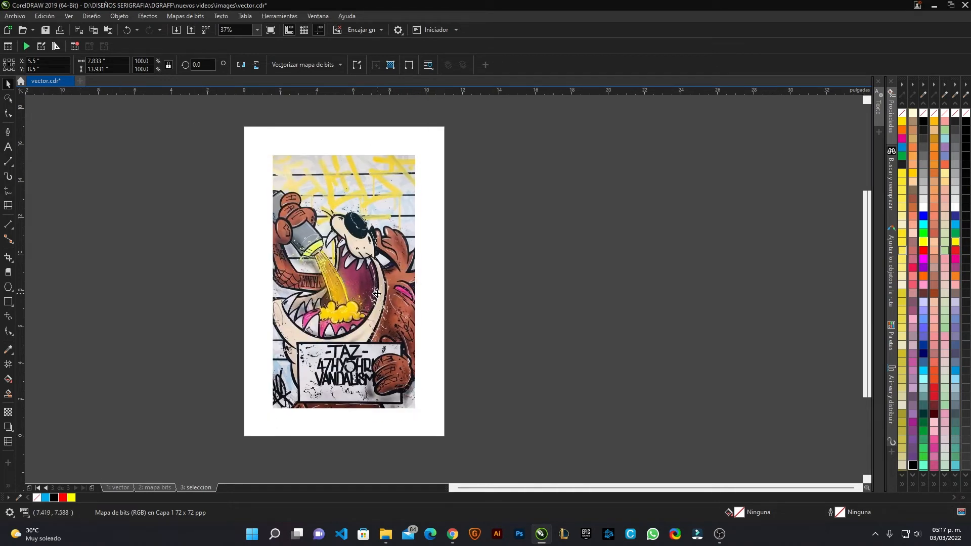
Draw a short horizontal Artistic Media stroke in the blank margin at the page's upper-left corner
{"action": "left_click", "coordinate": [548, 182]}
{"action": "scroll", "coordinate": [305, 144], "scroll_direction": "up", "scroll_amount": 1}
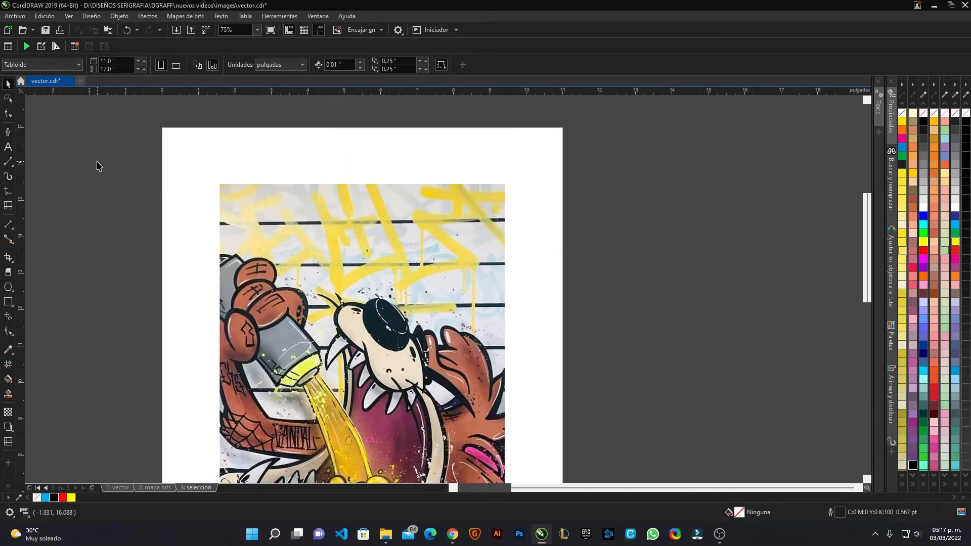
{"action": "left_click", "coordinate": [8, 175]}
{"action": "left_click_drag", "start_coordinate": [180, 161], "coordinate": [198, 160]}
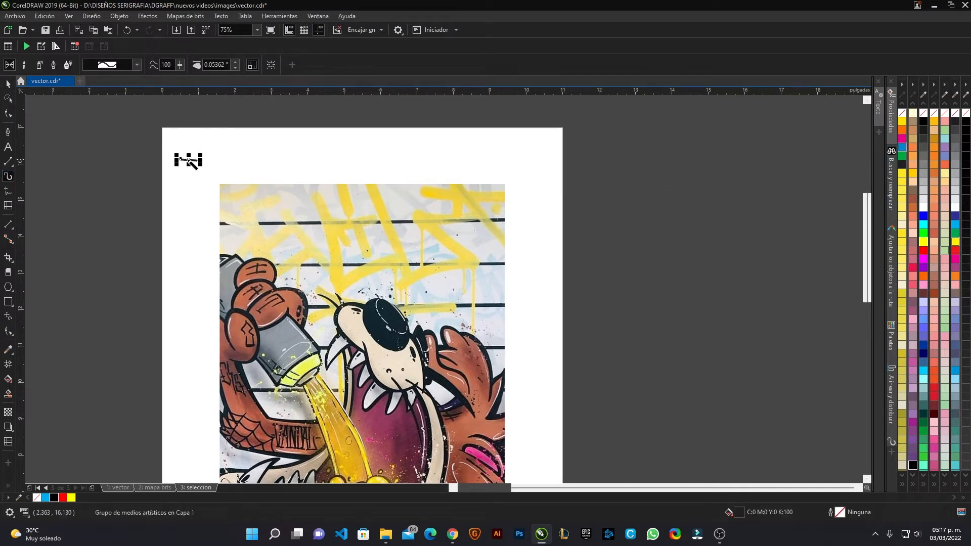
{"action": "left_click", "coordinate": [7, 84]}
{"action": "left_click_drag", "start_coordinate": [123, 135], "coordinate": [293, 187]}
{"action": "left_click", "coordinate": [11, 177]}
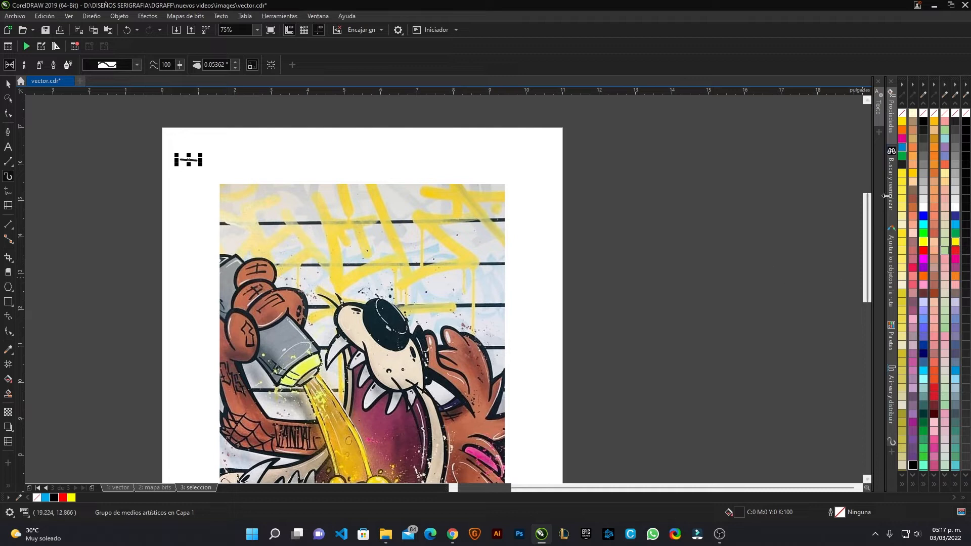
Apply the registration-target sprayer stroke from the Artistic Media presets to the short stroke
{"action": "left_click", "coordinate": [893, 179]}
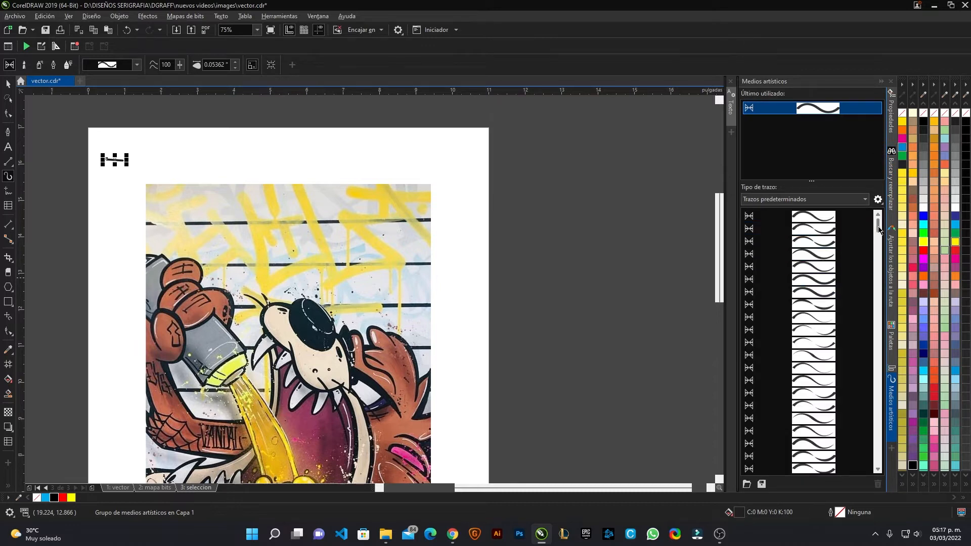
{"action": "left_click_drag", "start_coordinate": [881, 350], "coordinate": [878, 470]}
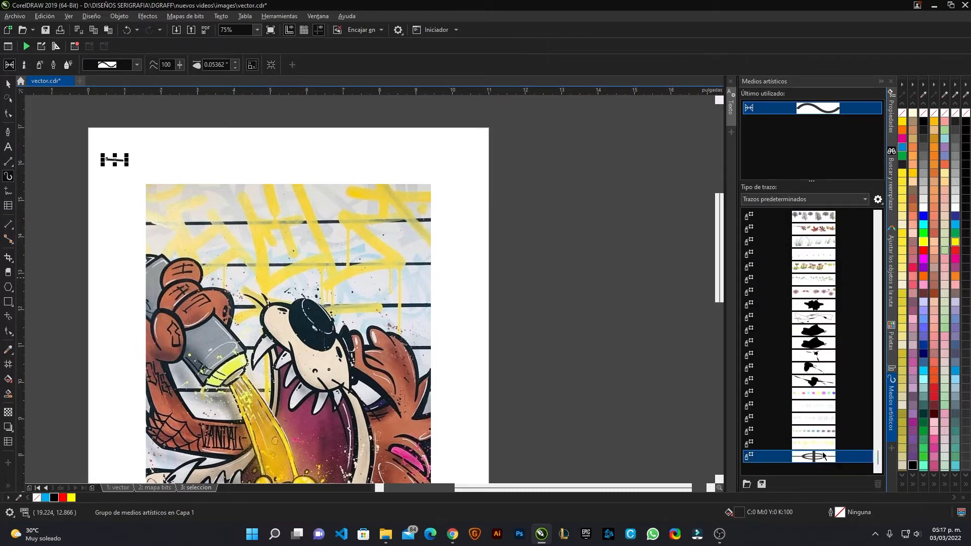
{"action": "left_click", "coordinate": [818, 461]}
{"action": "scroll", "coordinate": [88, 153], "scroll_direction": "up", "scroll_amount": 1}
Duplicate the registration mark to the page's upper-right corner and shift the pair slightly right to balance it over the page
{"action": "left_click", "coordinate": [8, 84]}
{"action": "scroll", "coordinate": [121, 147], "scroll_direction": "down", "scroll_amount": 1}
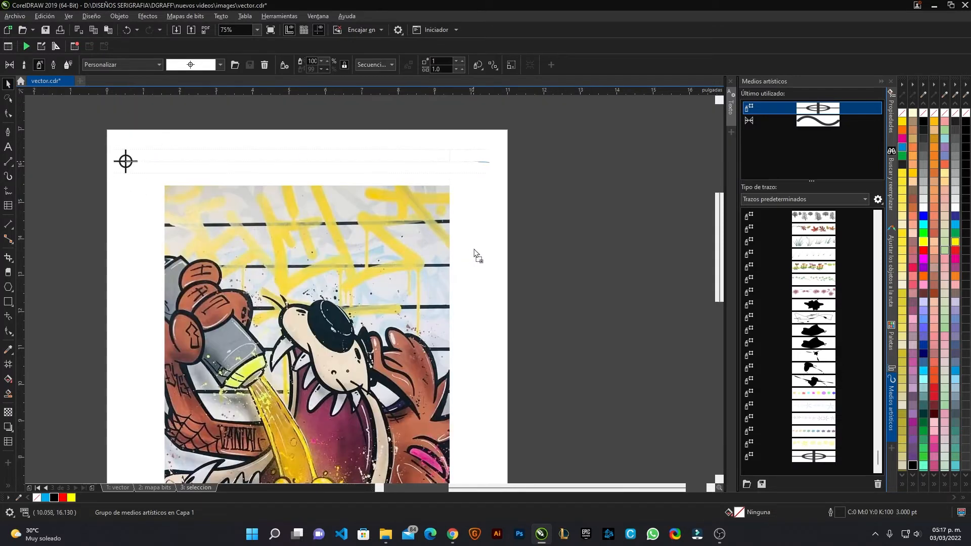
{"action": "left_click_drag", "start_coordinate": [480, 256], "coordinate": [481, 255]}
{"action": "left_click_drag", "start_coordinate": [60, 107], "coordinate": [542, 210]}
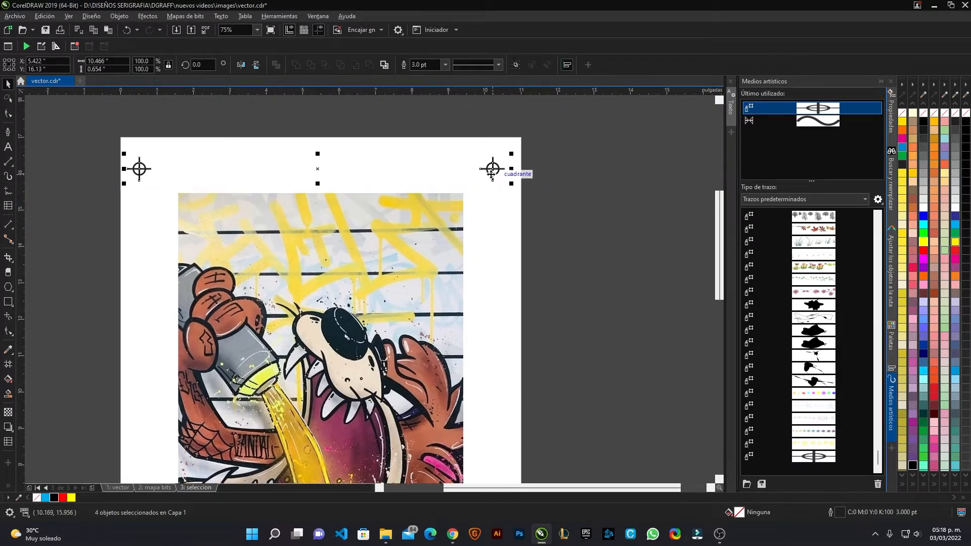
{"action": "left_click_drag", "start_coordinate": [492, 170], "coordinate": [501, 176]}
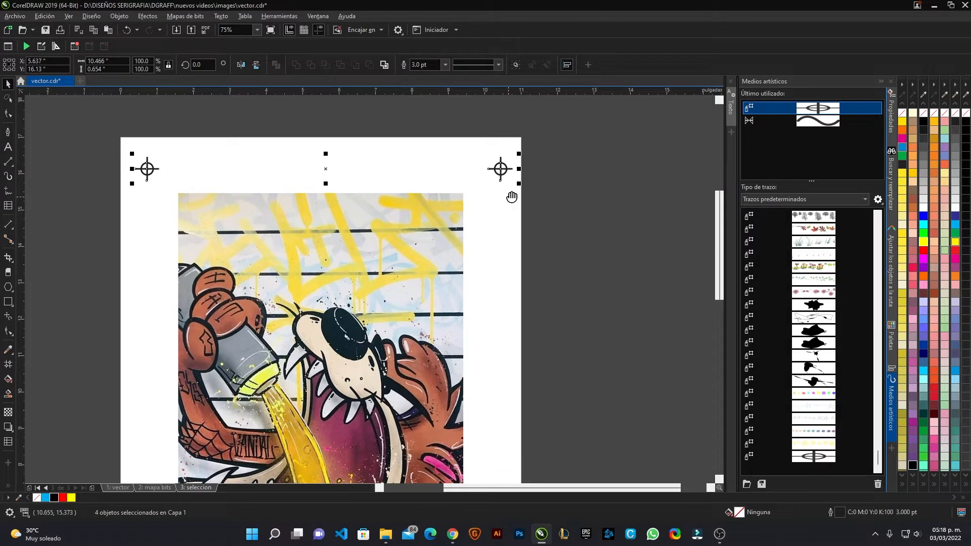
Duplicate the two upper registration marks to the page's lower corners
{"action": "scroll", "coordinate": [505, 135], "scroll_direction": "down", "scroll_amount": 1}
{"action": "scroll", "coordinate": [501, 123], "scroll_direction": "down", "scroll_amount": 1}
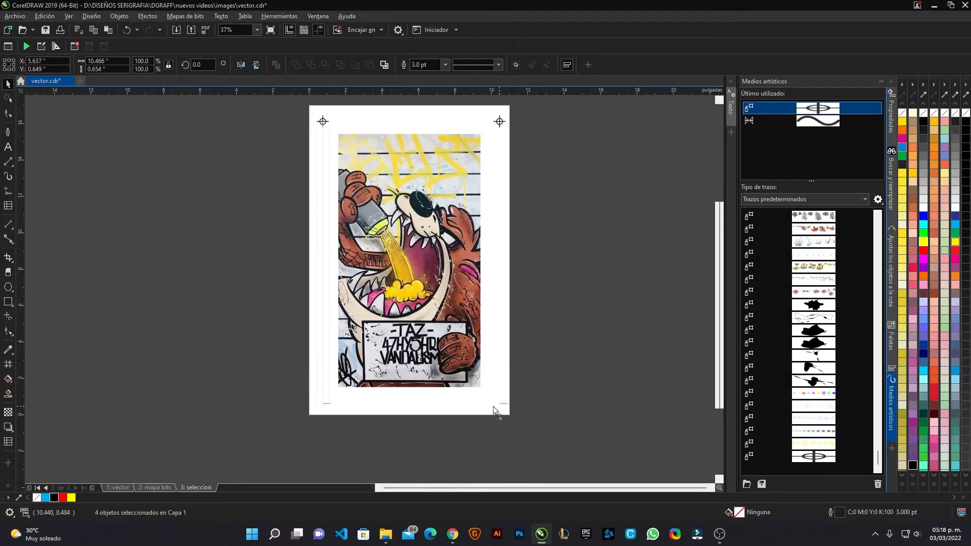
{"action": "left_click_drag", "start_coordinate": [489, 407], "coordinate": [486, 405]}
{"action": "left_click", "coordinate": [525, 399]}
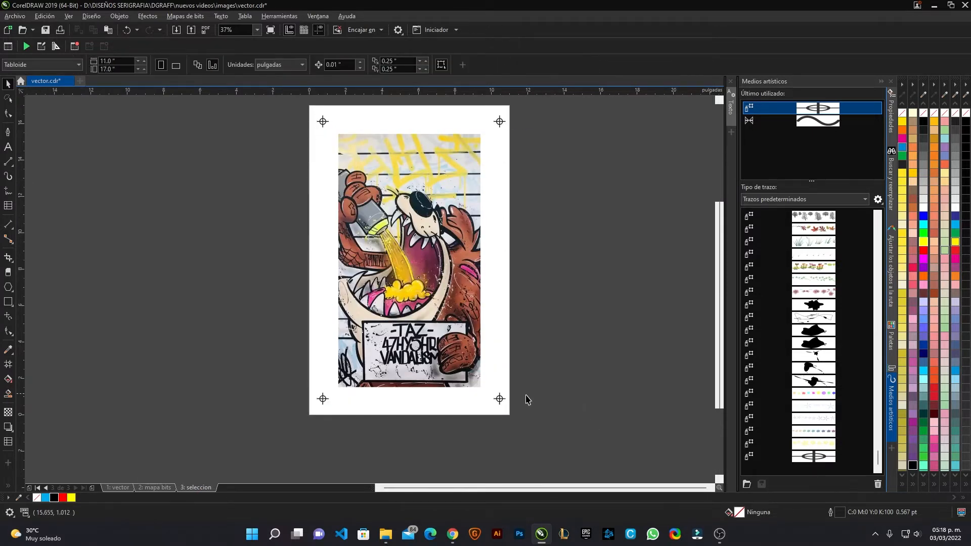
Add the Arial 24 pt text "NEGRO AMARILLO MAGENTA CIAN" below the Taz picture, between the lower registration marks
{"action": "scroll", "coordinate": [424, 236], "scroll_direction": "up", "scroll_amount": 1}
{"action": "left_click", "coordinate": [423, 237]}
{"action": "scroll", "coordinate": [138, 317], "scroll_direction": "down", "scroll_amount": 3}
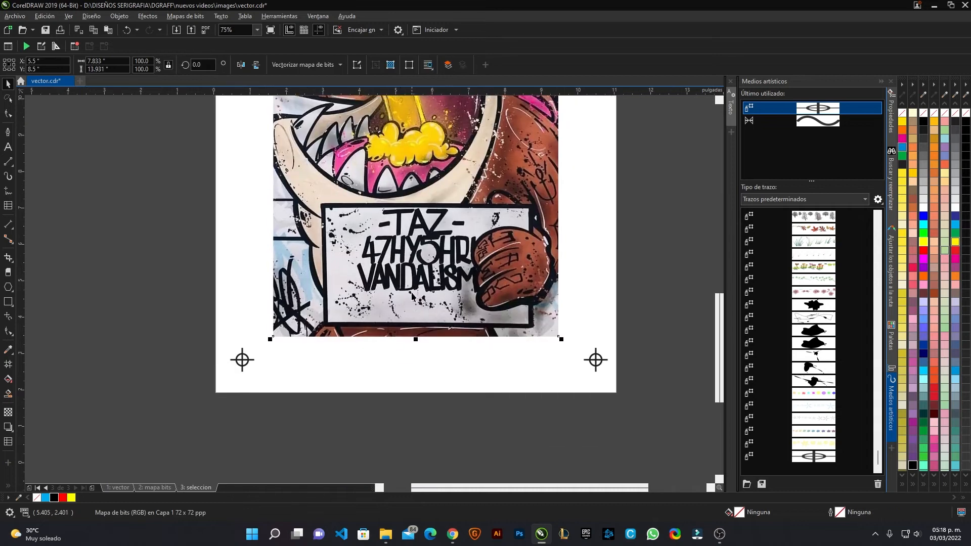
{"action": "left_click", "coordinate": [138, 317]}
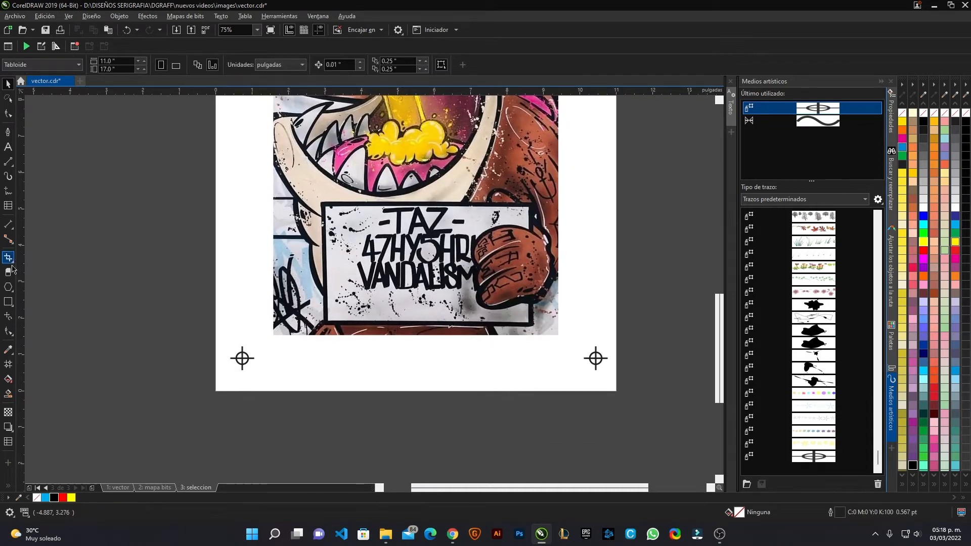
{"action": "left_click", "coordinate": [7, 147]}
{"action": "left_click", "coordinate": [310, 353]}
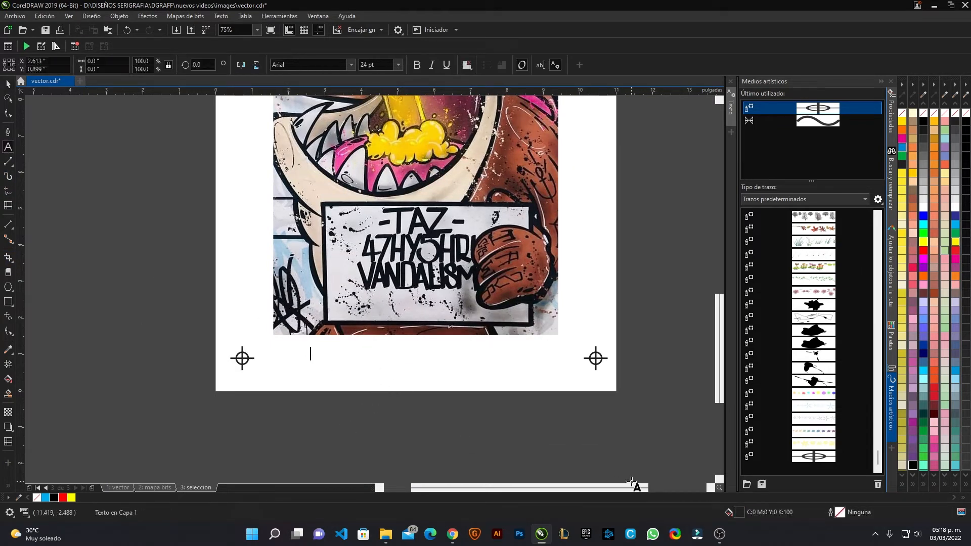
{"action": "type", "text": "AMARI"}
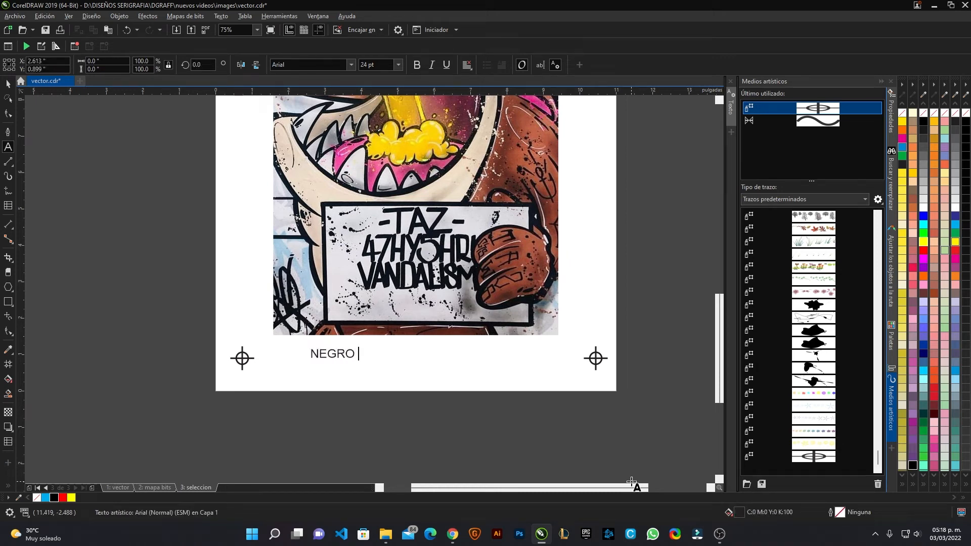
{"action": "type", "text": "MARILLO MAGENTA CIAN"}
{"action": "left_click", "coordinate": [8, 85]}
{"action": "left_click", "coordinate": [141, 271]}
Colour the word AMARILLO in the text line yellow
{"action": "left_click_drag", "start_coordinate": [379, 302], "coordinate": [371, 330]}
{"action": "scroll", "coordinate": [366, 388], "scroll_direction": "up", "scroll_amount": 2}
{"action": "double_click", "coordinate": [351, 384]}
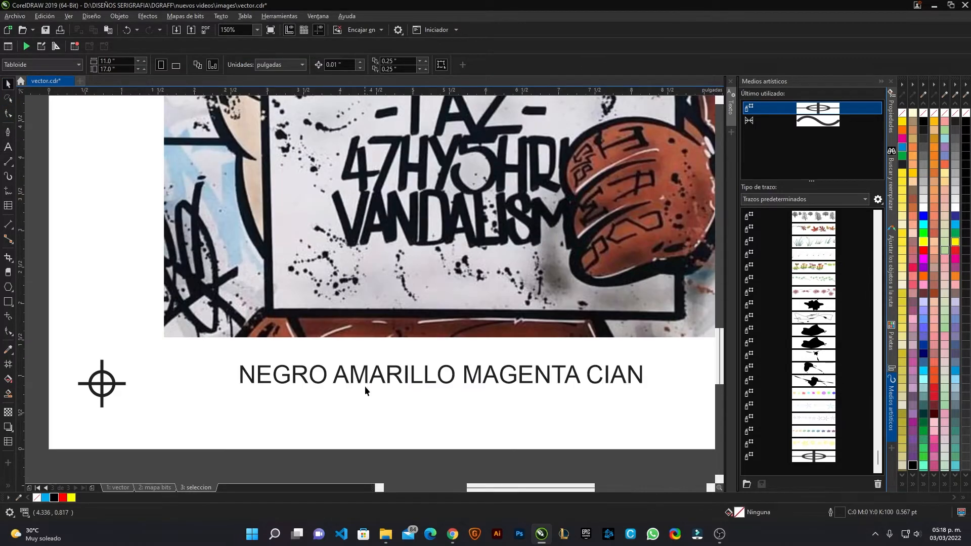
{"action": "left_click_drag", "start_coordinate": [337, 379], "coordinate": [454, 380]}
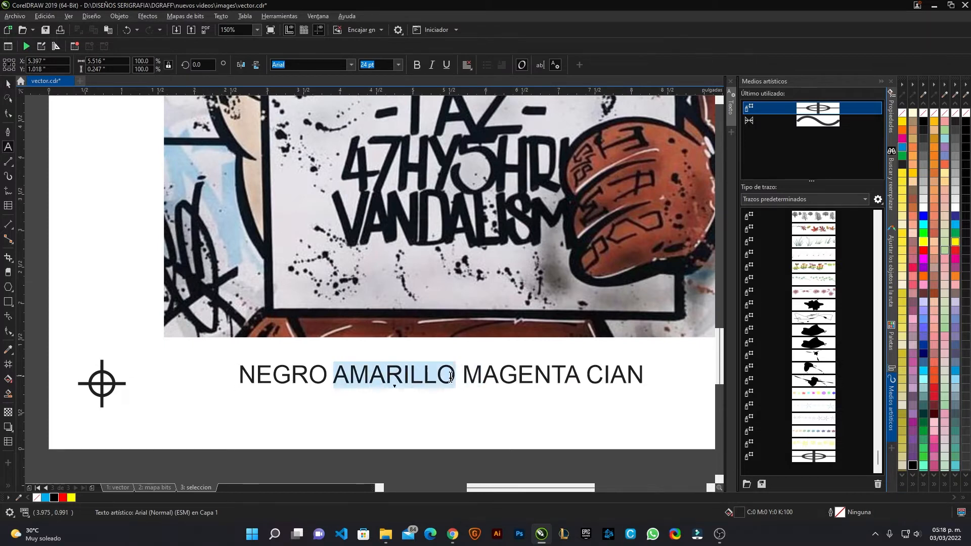
{"action": "left_click", "coordinate": [913, 484]}
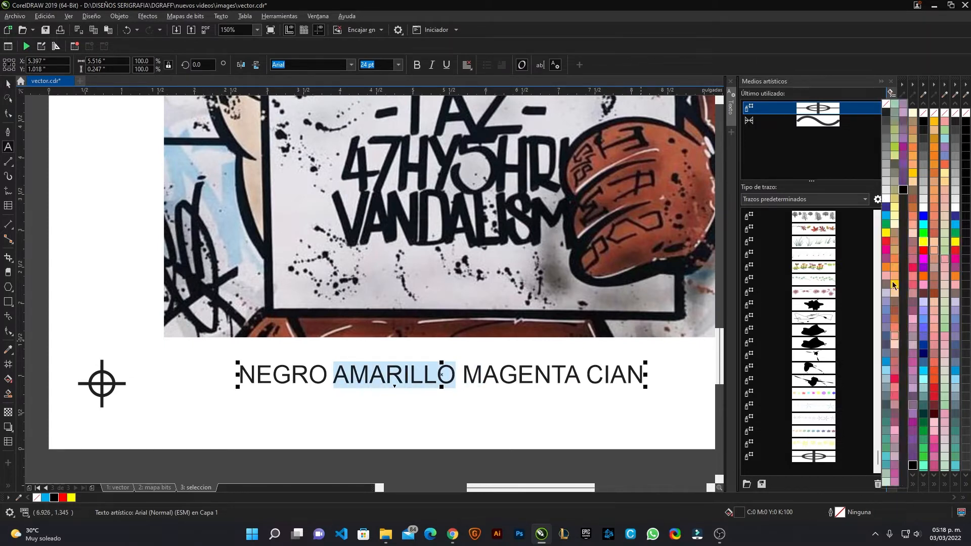
{"action": "left_click", "coordinate": [887, 228]}
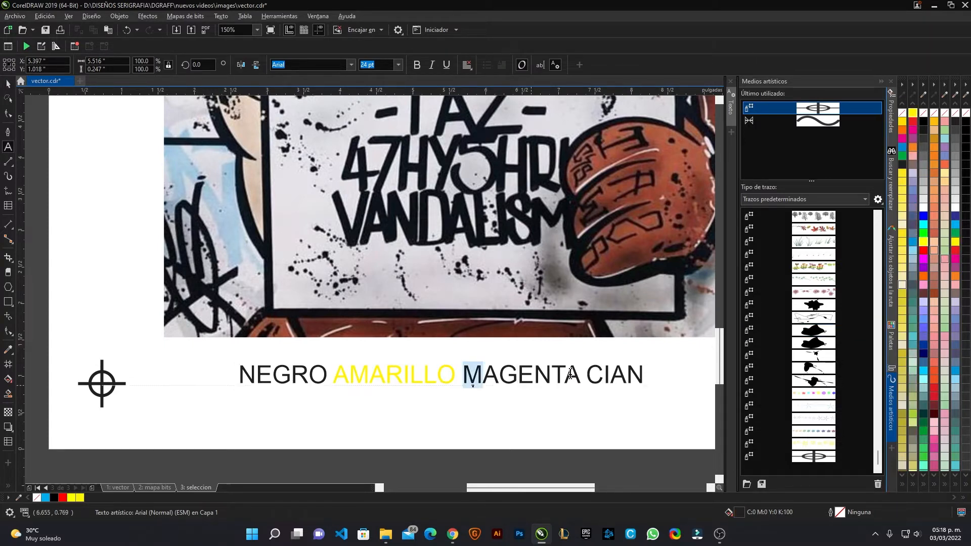
Colour the word MAGENTA magenta and the word CIAN cyan (C100 M0 Y0 K0)
{"action": "left_click_drag", "start_coordinate": [463, 377], "coordinate": [584, 376]}
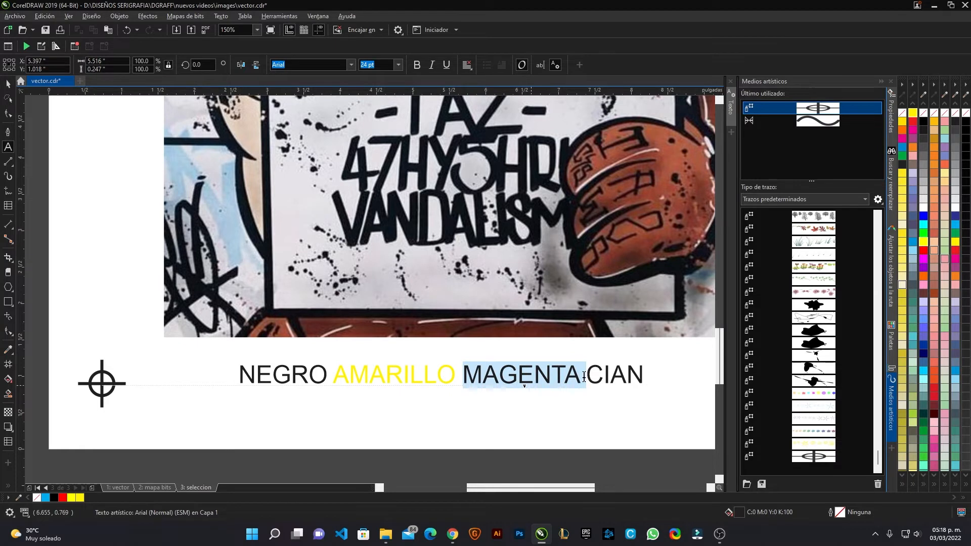
{"action": "left_click", "coordinate": [913, 130]}
{"action": "mouse_move", "coordinate": [587, 378]}
{"action": "left_mouse_down"}
{"action": "mouse_move", "coordinate": [646, 378]}
{"action": "mouse_move", "coordinate": [588, 379]}
{"action": "left_mouse_up"}
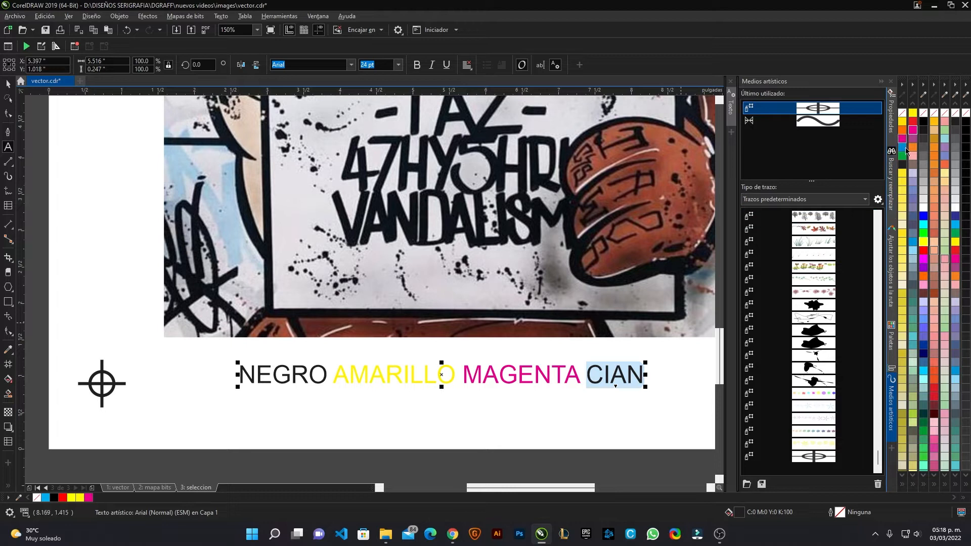
{"action": "left_click", "coordinate": [914, 486]}
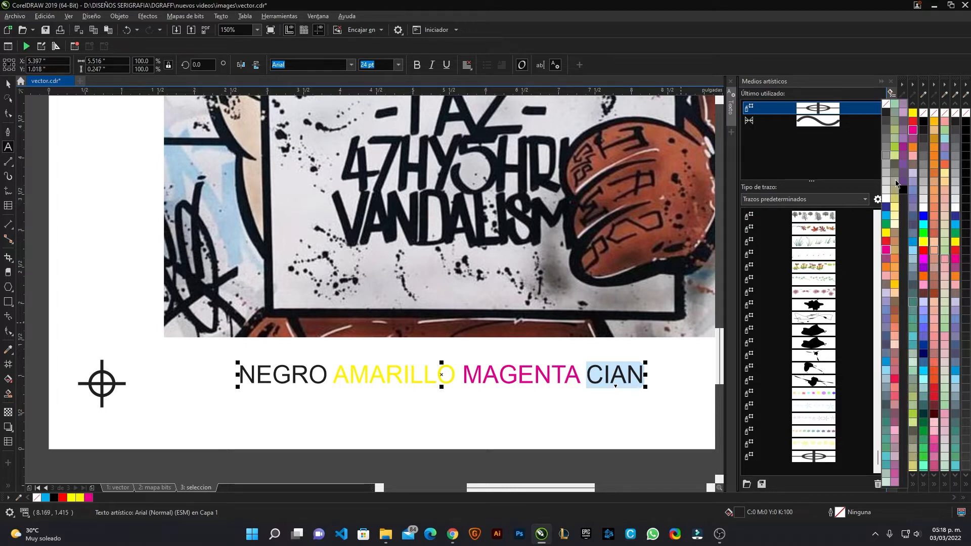
{"action": "left_click", "coordinate": [885, 218]}
{"action": "left_click", "coordinate": [9, 83]}
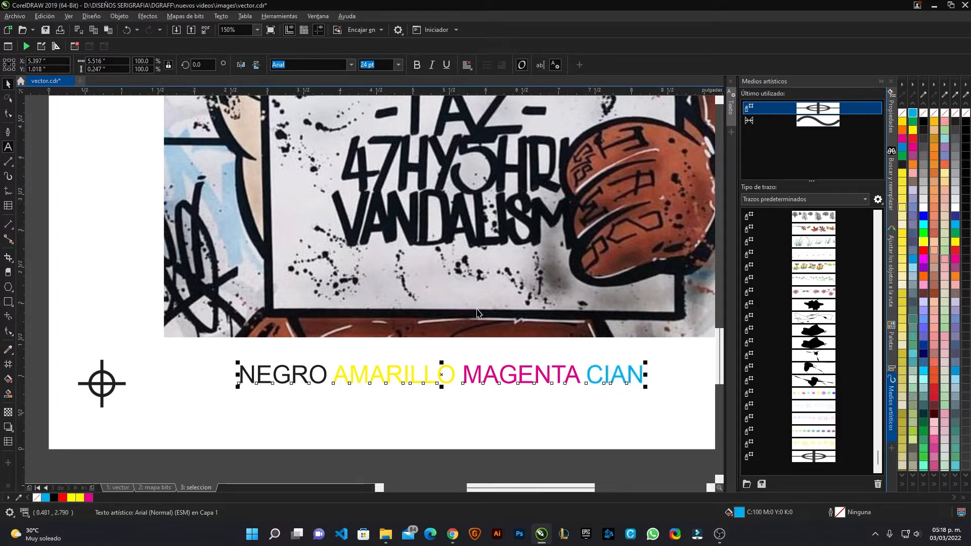
Shrink the colour-name text to about 3.86 inches wide below the picture and convert it to curves
{"action": "scroll", "coordinate": [495, 328], "scroll_direction": "down", "scroll_amount": 2}
{"action": "left_click_drag", "start_coordinate": [569, 361], "coordinate": [534, 368]}
{"action": "left_click", "coordinate": [513, 419]}
{"action": "left_click", "coordinate": [469, 368]}
{"action": "key", "text": "ctrl+q"}
{"action": "left_click", "coordinate": [497, 376]}
{"action": "left_click", "coordinate": [499, 371]}
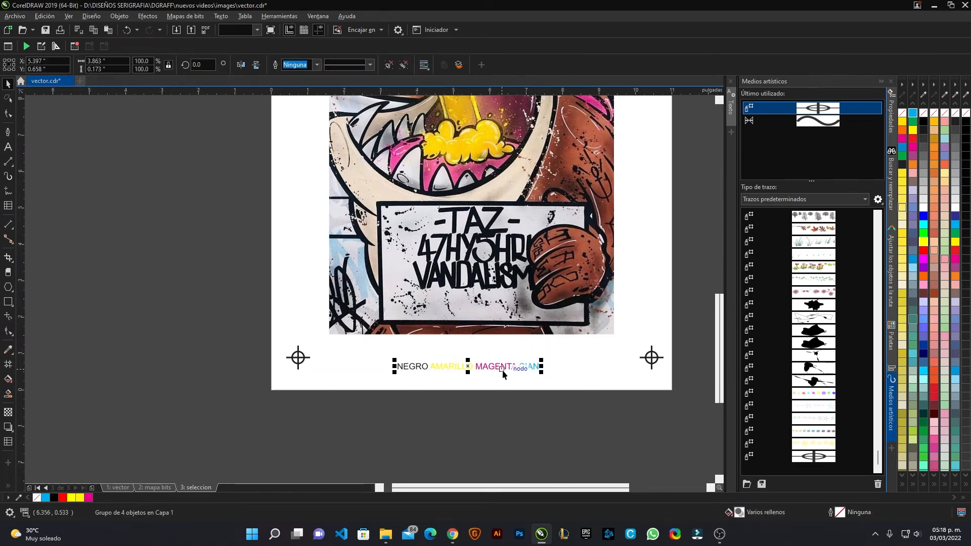
{"action": "left_click", "coordinate": [515, 372]}
{"action": "scroll", "coordinate": [503, 364], "scroll_direction": "down", "scroll_amount": 2}
{"action": "left_click_drag", "start_coordinate": [645, 327], "coordinate": [643, 365]}
{"action": "left_click", "coordinate": [536, 293]}
{"action": "left_click_drag", "start_coordinate": [637, 223], "coordinate": [598, 271]}
{"action": "left_click", "coordinate": [461, 236]}
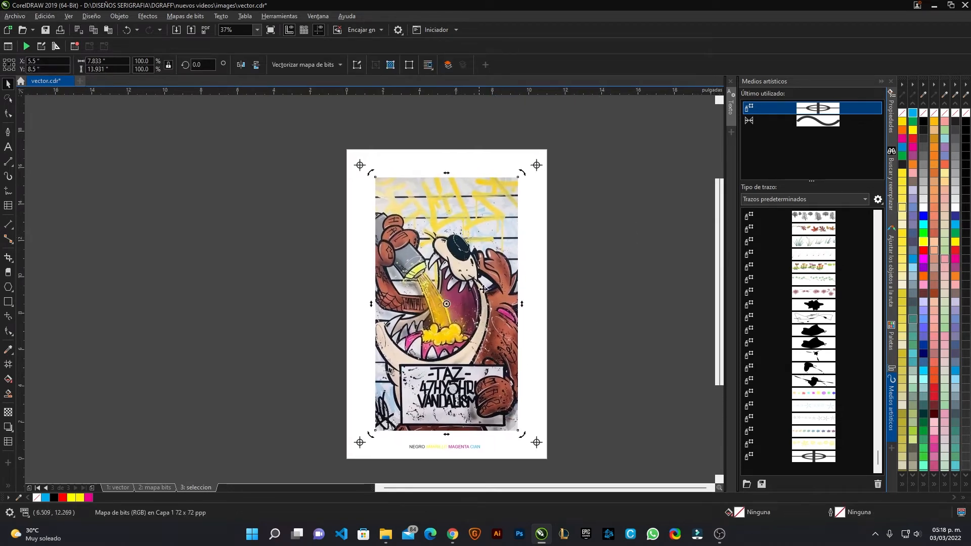
{"action": "key", "text": "Escape"}
{"action": "scroll", "coordinate": [431, 231], "scroll_direction": "up", "scroll_amount": 1}
{"action": "scroll", "coordinate": [414, 205], "scroll_direction": "down", "scroll_amount": 1}
Place one duplicate of the Taz picture beside the page on the left and another on the right
{"action": "left_click", "coordinate": [440, 263]}
{"action": "left_click_drag", "start_coordinate": [439, 263], "coordinate": [239, 263]}
{"action": "right_click", "coordinate": [238, 262]}
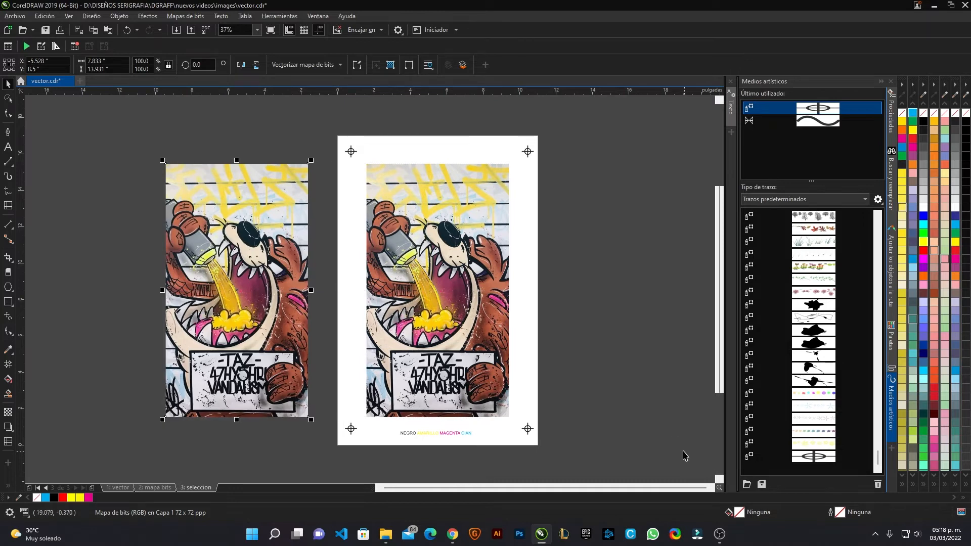
{"action": "left_click_drag", "start_coordinate": [399, 273], "coordinate": [607, 280]}
{"action": "right_click", "coordinate": [607, 280]}
{"action": "key", "text": "Delete"}
{"action": "left_click", "coordinate": [435, 265]}
{"action": "left_click_drag", "start_coordinate": [426, 264], "coordinate": [108, 212]}
{"action": "key", "text": "space"}
{"action": "key", "text": "ctrl+z"}
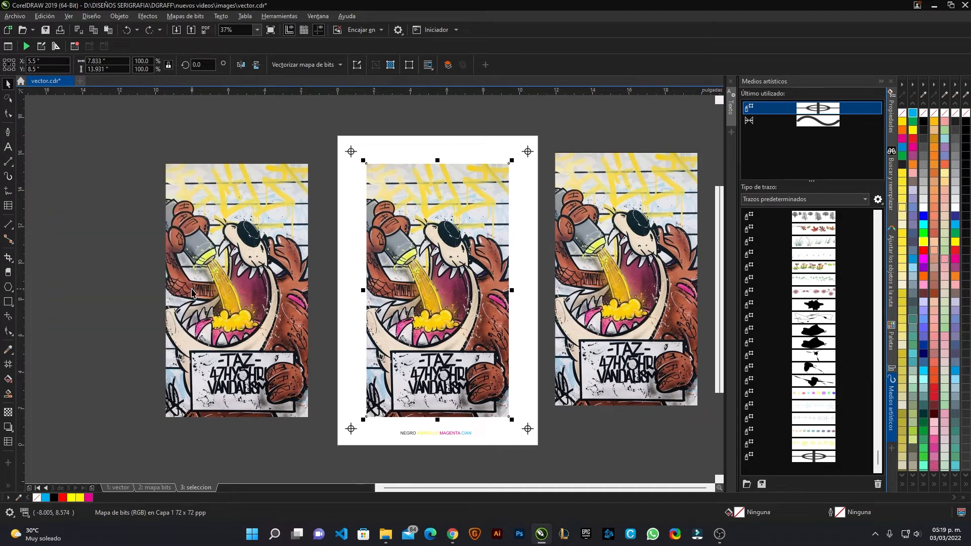
Undo the duplicate to the right of the page and convert the page's Taz picture to a 300 ppi, 32-bit CMYK bitmap
{"action": "key", "text": "ctrl+z"}
{"action": "left_click", "coordinate": [297, 132]}
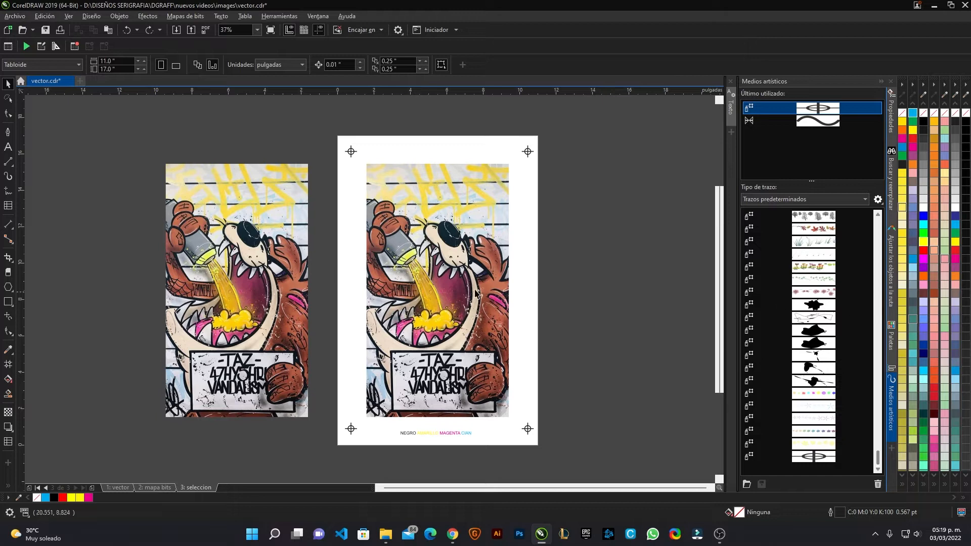
{"action": "left_click", "coordinate": [403, 204]}
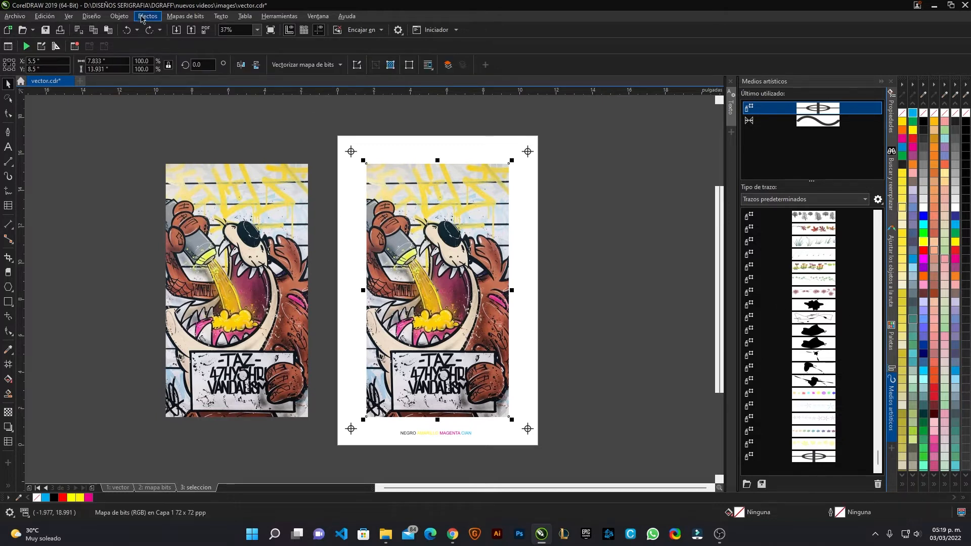
{"action": "left_click", "coordinate": [185, 16]}
{"action": "left_click", "coordinate": [188, 29]}
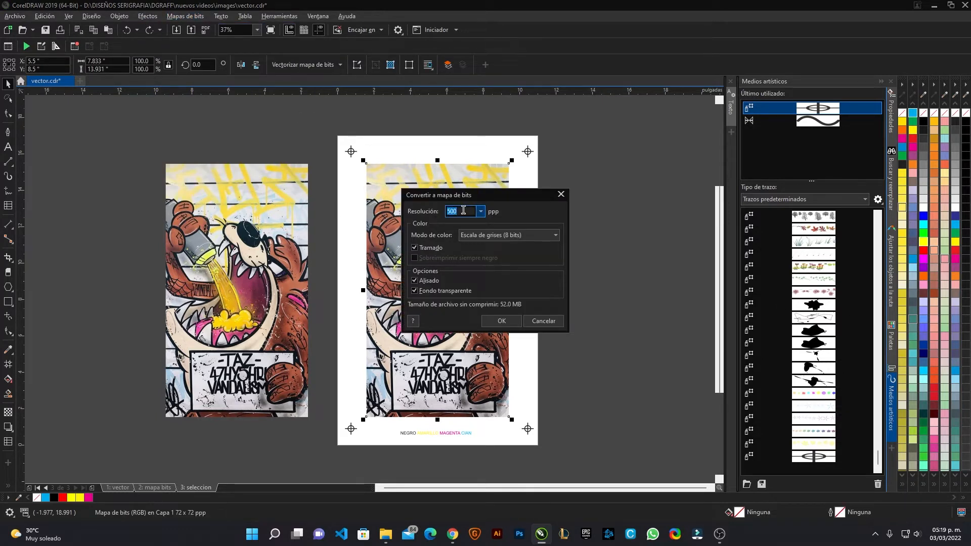
{"action": "type", "text": "300"}
{"action": "left_click", "coordinate": [505, 235]}
{"action": "left_click", "coordinate": [510, 279]}
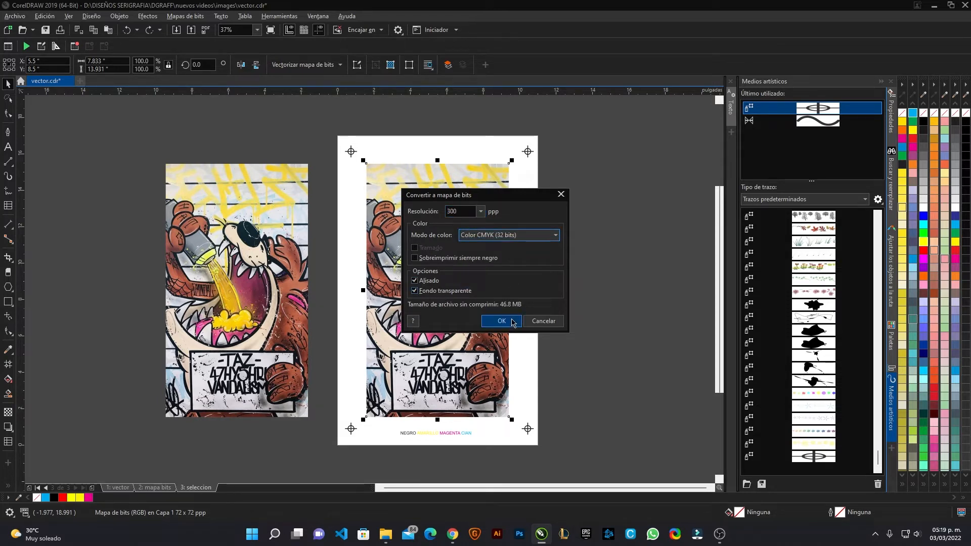
{"action": "left_click", "coordinate": [501, 321]}
Apply the Halftone effect to the page's Taz picture with angles cyan 15, magenta 75, yellow 90 and black 45
{"action": "scroll", "coordinate": [422, 304], "scroll_direction": "up", "scroll_amount": 3}
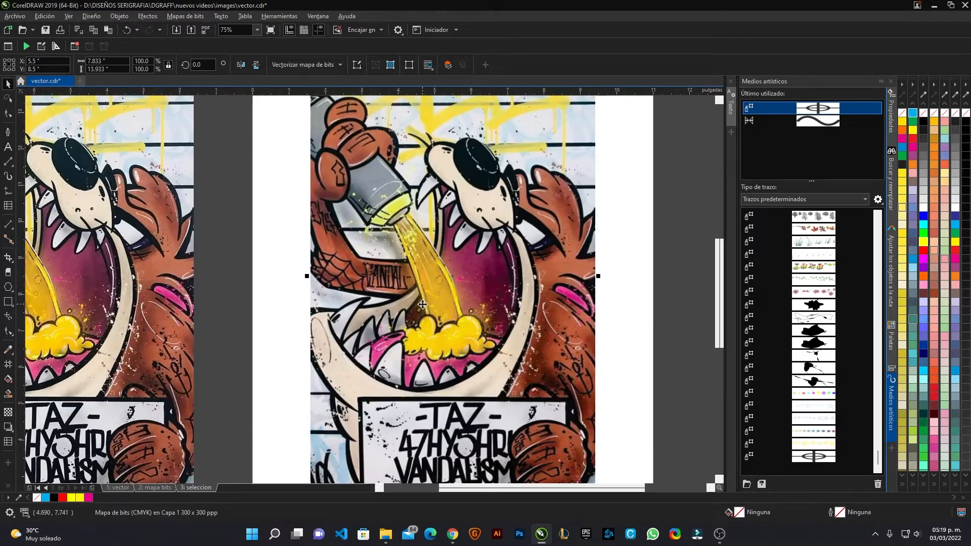
{"action": "left_click", "coordinate": [488, 273]}
{"action": "scroll", "coordinate": [488, 273], "scroll_direction": "left", "scroll_amount": 1}
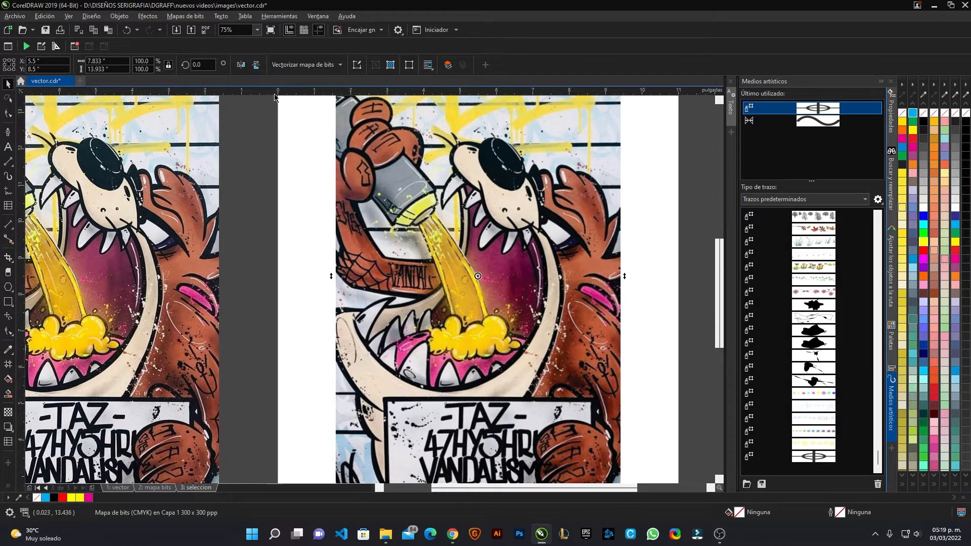
{"action": "left_click", "coordinate": [145, 17]}
{"action": "mouse_move", "coordinate": [222, 84]}
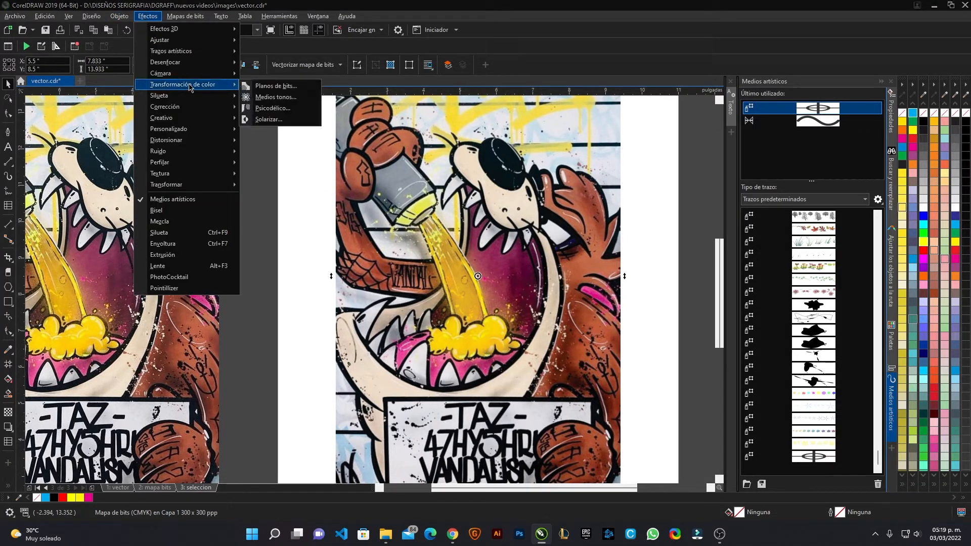
{"action": "left_click", "coordinate": [286, 103]}
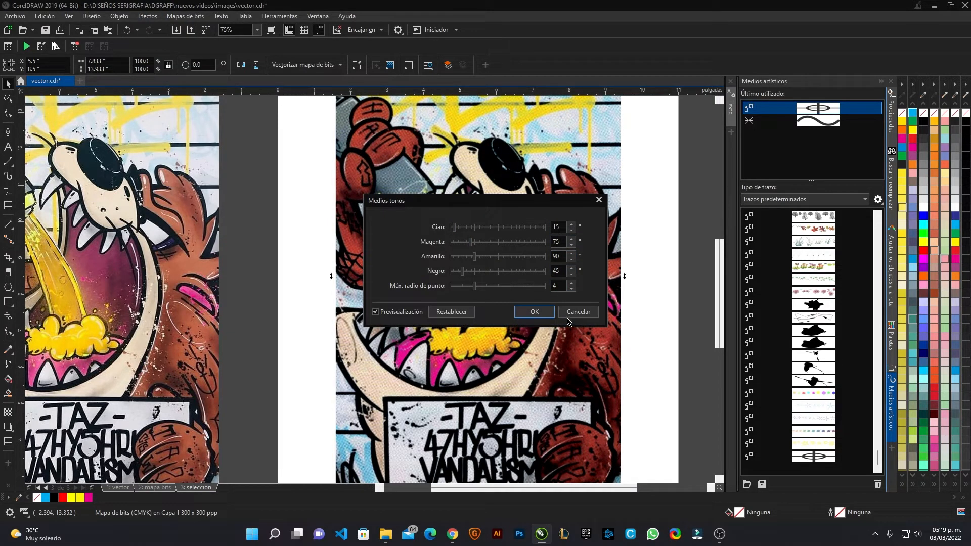
{"action": "left_click", "coordinate": [571, 284]}
{"action": "left_click", "coordinate": [543, 312]}
{"action": "scroll", "coordinate": [447, 218], "scroll_direction": "up", "scroll_amount": 4}
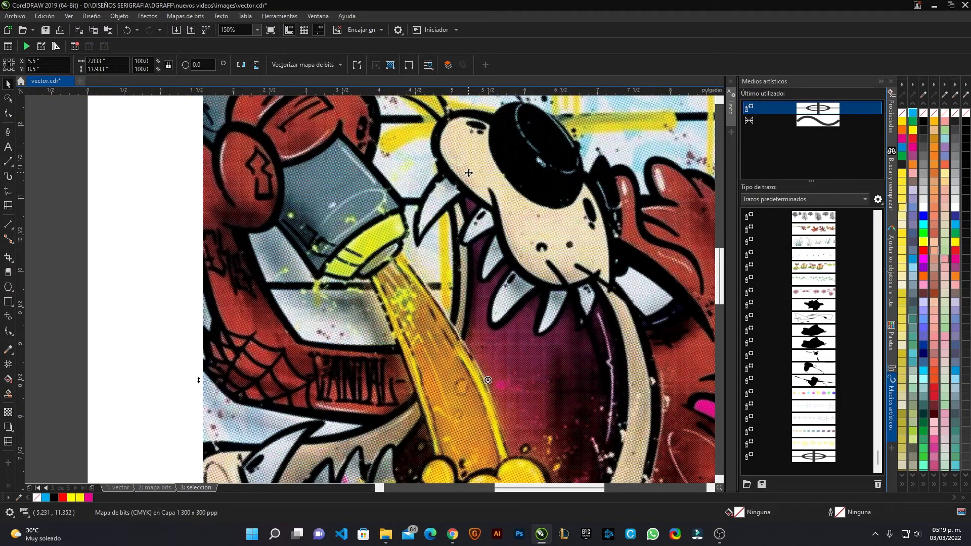
{"action": "scroll", "coordinate": [448, 217], "scroll_direction": "down", "scroll_amount": 4}
Cover the duplicate Taz picture beside the page with a black-filled rectangle about 7.83 × 13.93 inches
{"action": "left_click", "coordinate": [542, 263]}
{"action": "scroll", "coordinate": [452, 258], "scroll_direction": "up", "scroll_amount": 1}
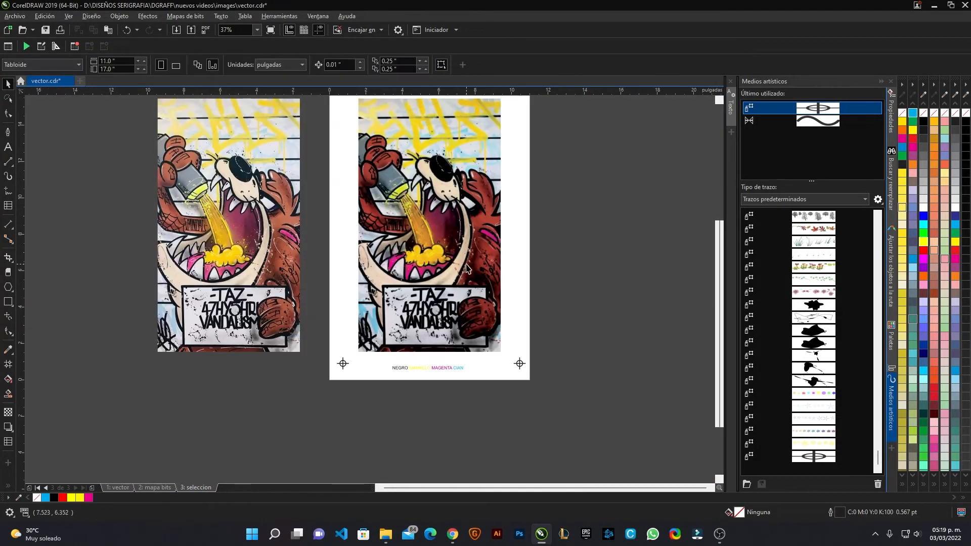
{"action": "left_click", "coordinate": [273, 269]}
{"action": "left_click_drag", "start_coordinate": [348, 291], "coordinate": [438, 327]}
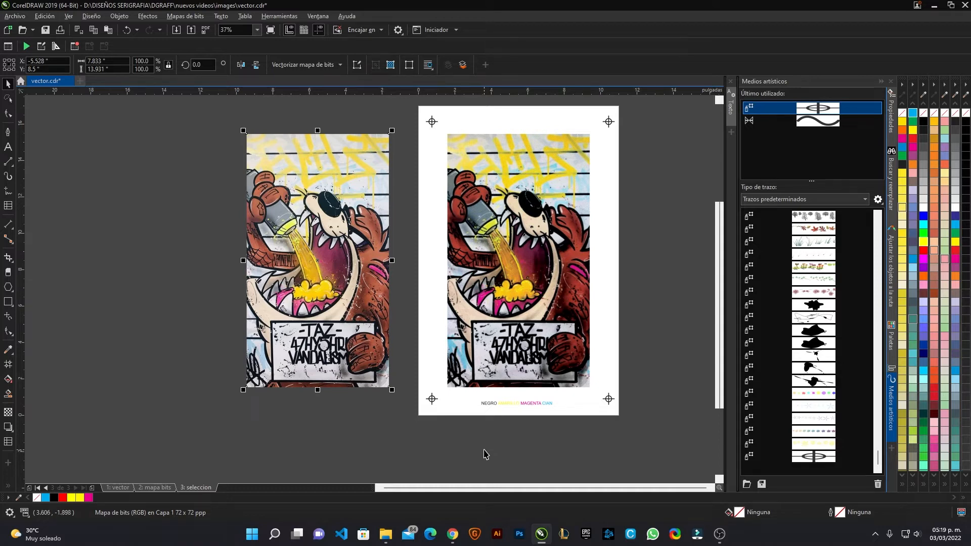
{"action": "left_click", "coordinate": [364, 342]}
{"action": "left_click", "coordinate": [8, 302]}
{"action": "left_click_drag", "start_coordinate": [246, 135], "coordinate": [389, 388]}
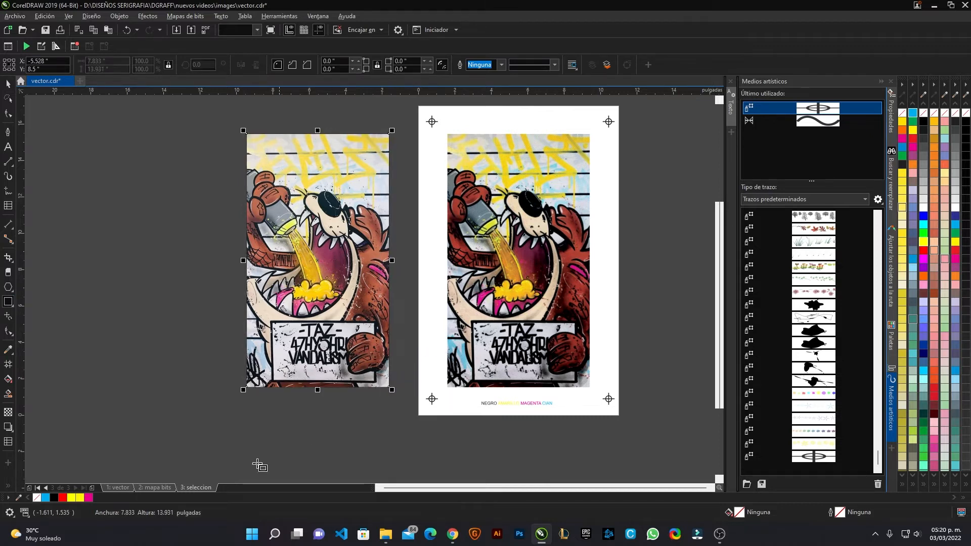
{"action": "left_click", "coordinate": [54, 497]}
{"action": "left_click", "coordinate": [8, 86]}
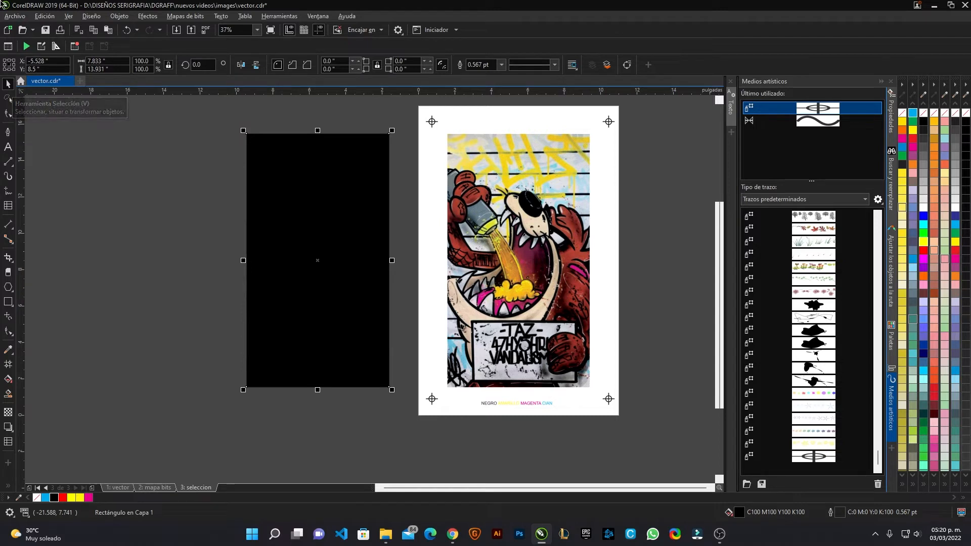
Delete the black rectangle covering the duplicate picture
{"action": "left_click", "coordinate": [605, 468]}
{"action": "left_click", "coordinate": [323, 278]}
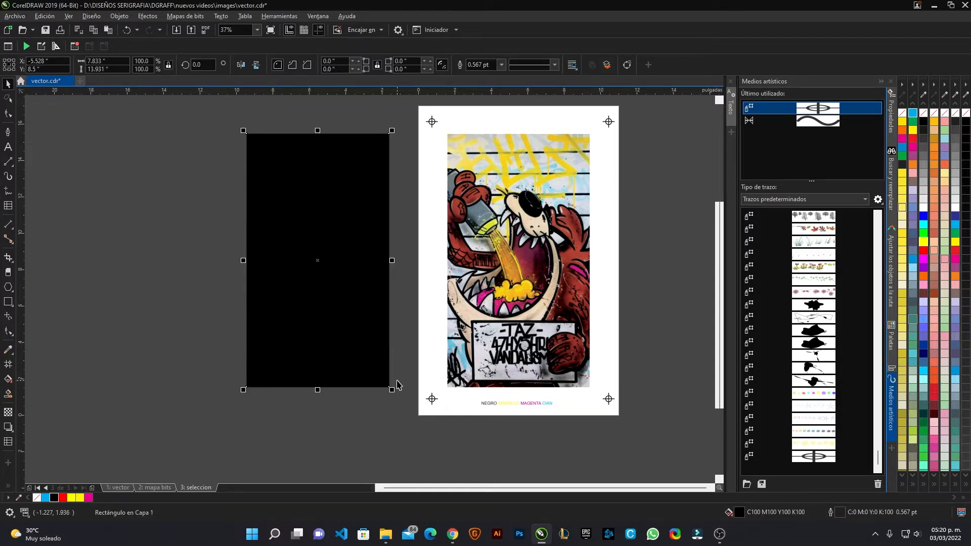
{"action": "key", "text": "Delete"}
Duplicate the "seleccion" page with its layers and contents after itself, making three copies in total
{"action": "left_click_drag", "start_coordinate": [565, 380], "coordinate": [479, 353]}
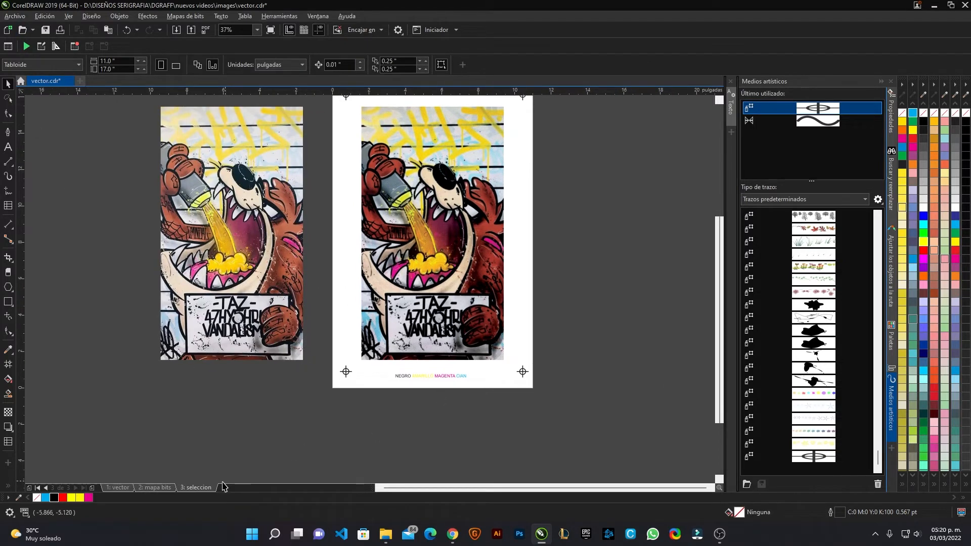
{"action": "right_click", "coordinate": [208, 488]}
{"action": "left_click", "coordinate": [245, 460]}
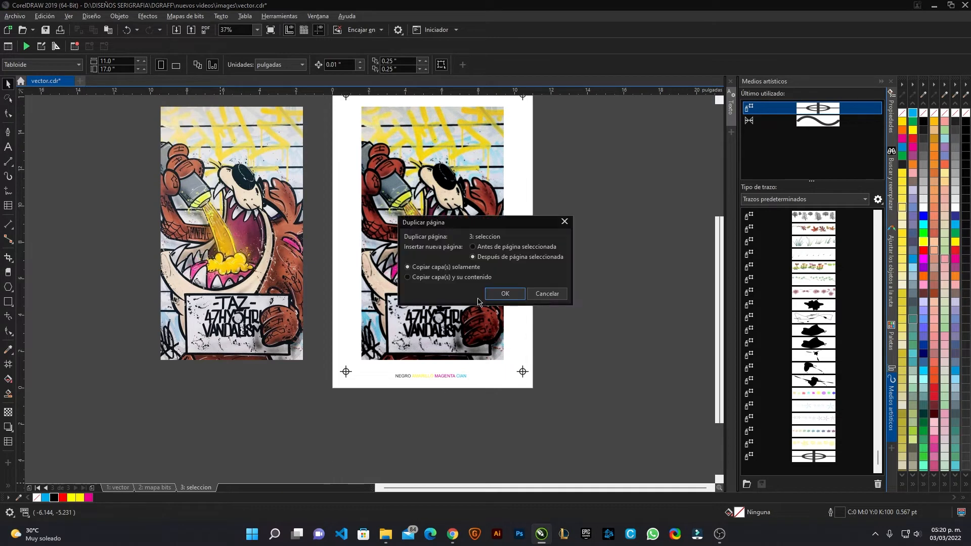
{"action": "left_click", "coordinate": [496, 292]}
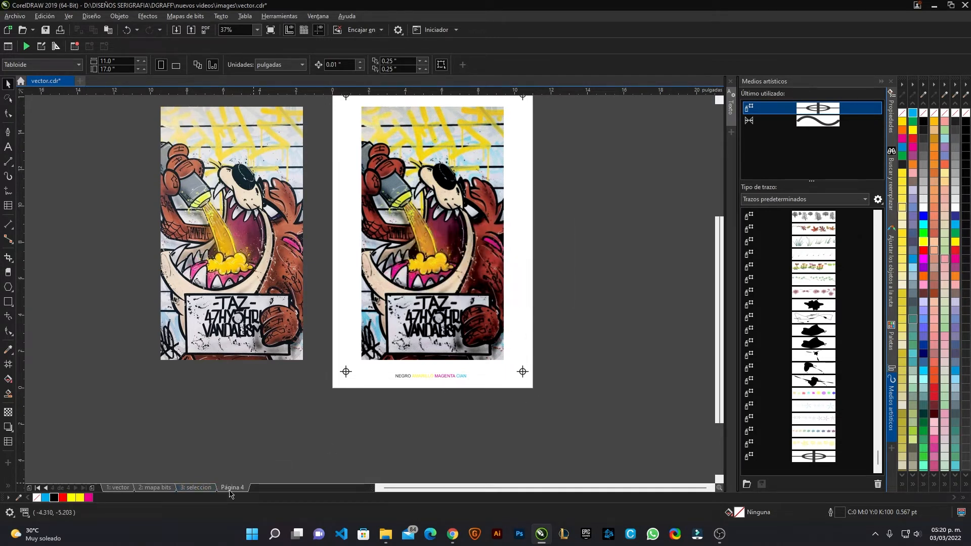
{"action": "key", "text": "ctrl+r"}
{"action": "key", "text": "ctrl+r"}
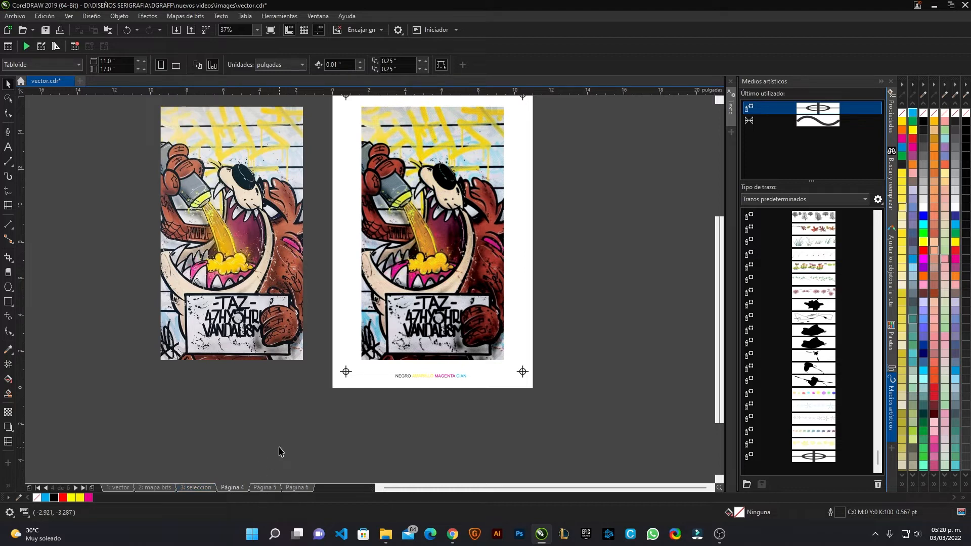
On the "seleccion" page, reduce the halftoned picture to the Black output channel with the CMYK Channel Mixer
{"action": "left_click", "coordinate": [196, 486]}
{"action": "left_click", "coordinate": [400, 279]}
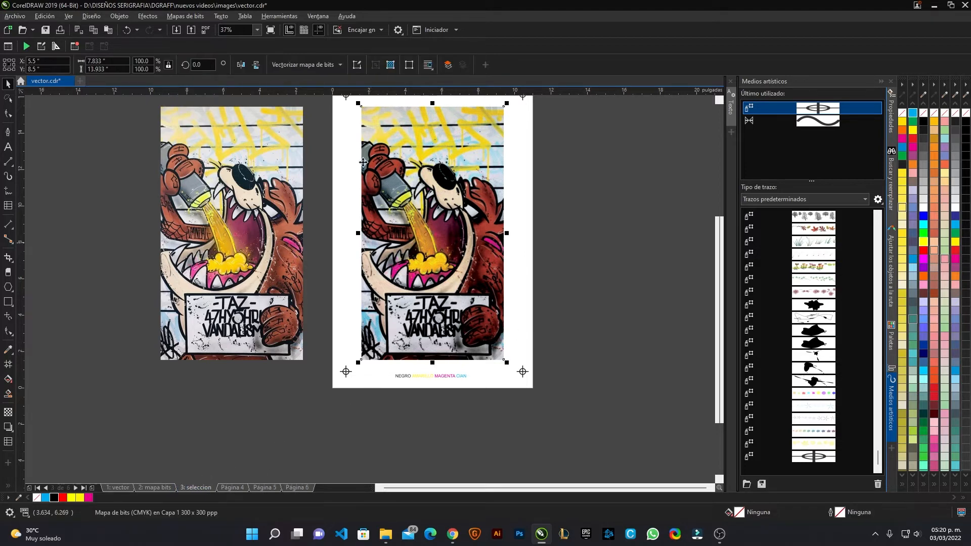
{"action": "left_click", "coordinate": [147, 16]}
{"action": "mouse_move", "coordinate": [192, 39]}
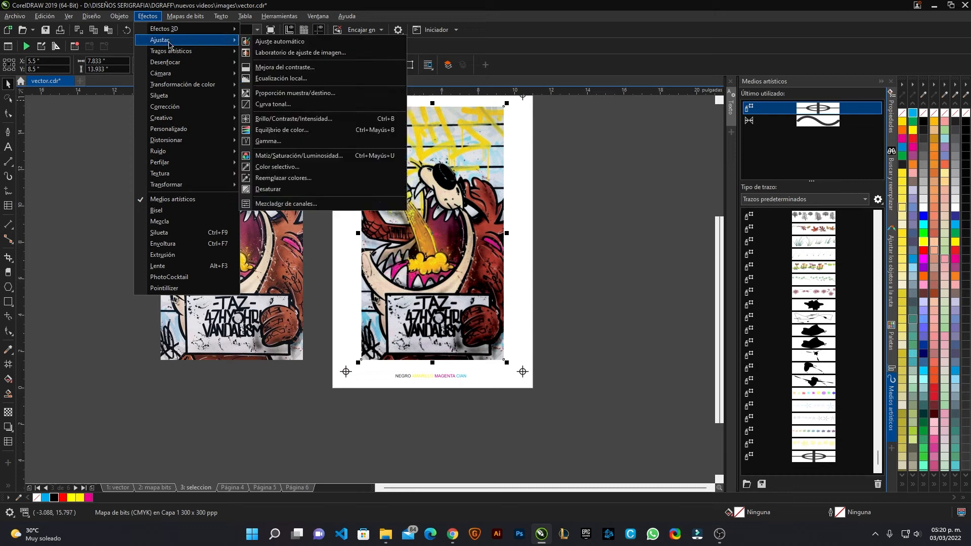
{"action": "left_click", "coordinate": [299, 204]}
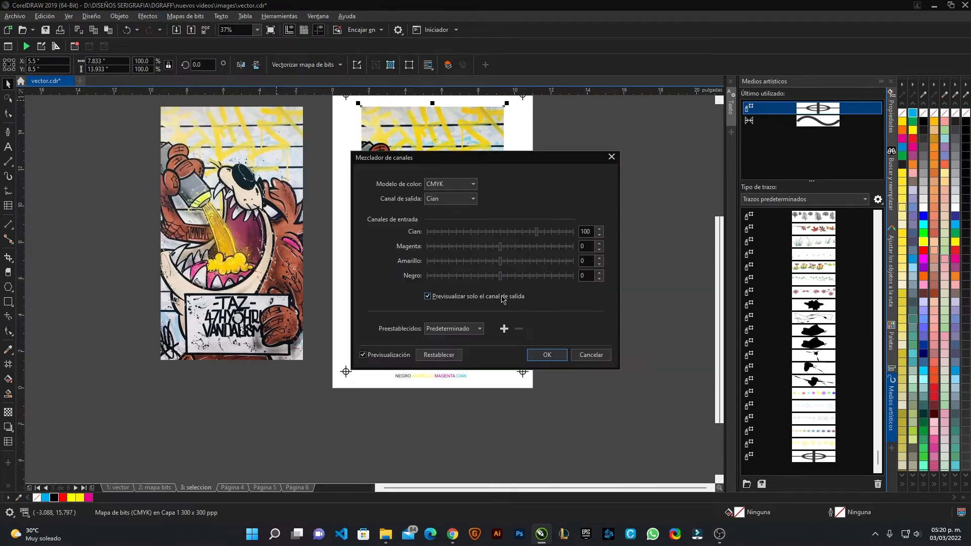
{"action": "left_click", "coordinate": [450, 199]}
{"action": "left_click", "coordinate": [452, 241]}
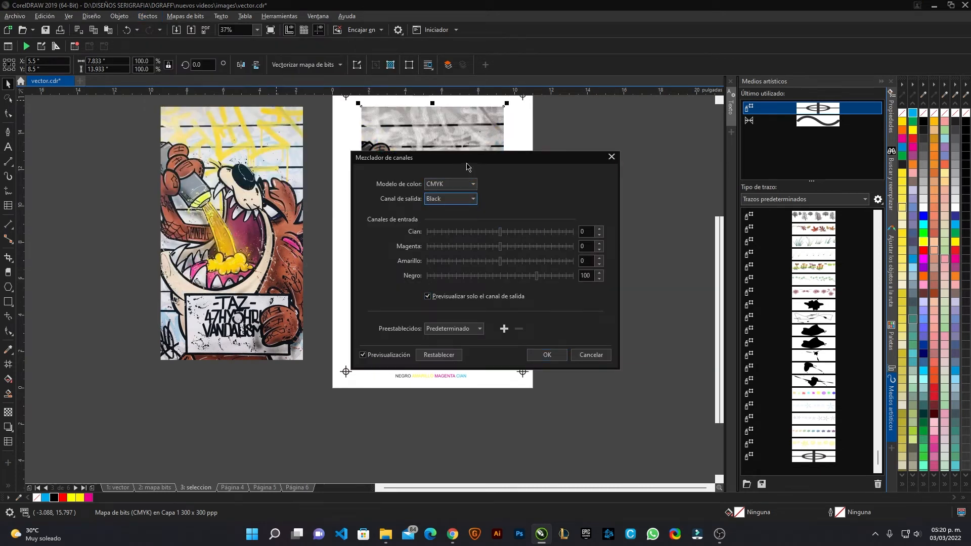
{"action": "left_click_drag", "start_coordinate": [468, 165], "coordinate": [684, 180]}
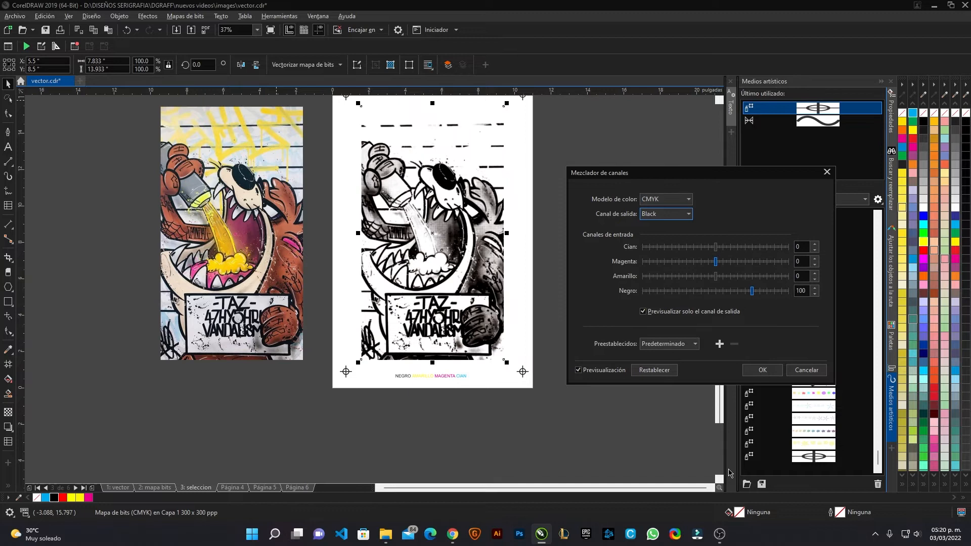
{"action": "left_click", "coordinate": [762, 370]}
Delete the AMARILLO, MAGENTA and CIAN labels below the picture on the "seleccion" page
{"action": "scroll", "coordinate": [451, 369], "scroll_direction": "up", "scroll_amount": 2}
{"action": "left_click_drag", "start_coordinate": [505, 416], "coordinate": [365, 361]}
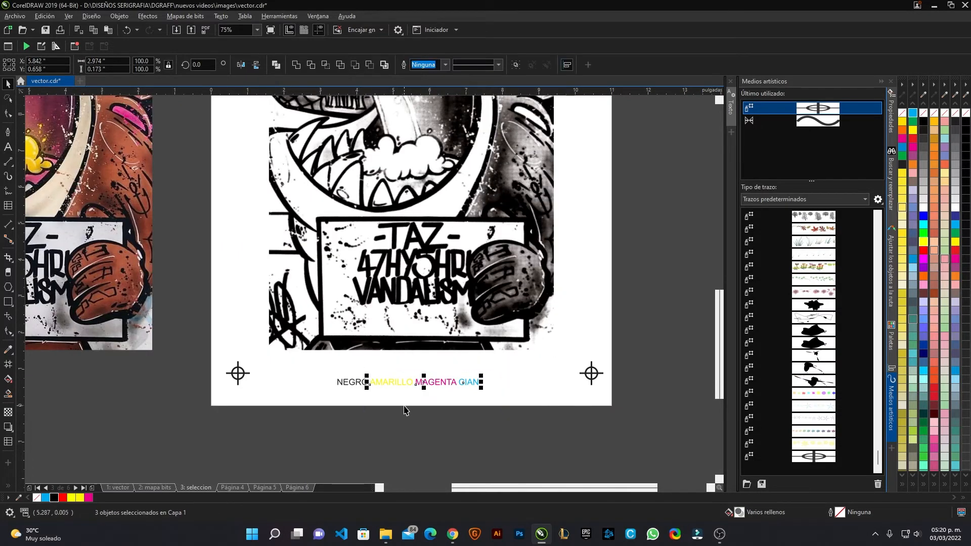
{"action": "key", "text": "Delete"}
On Página 4, delete the NEGRO, MAGENTA and CIAN labels, keeping only AMARILLO
{"action": "left_click", "coordinate": [232, 487]}
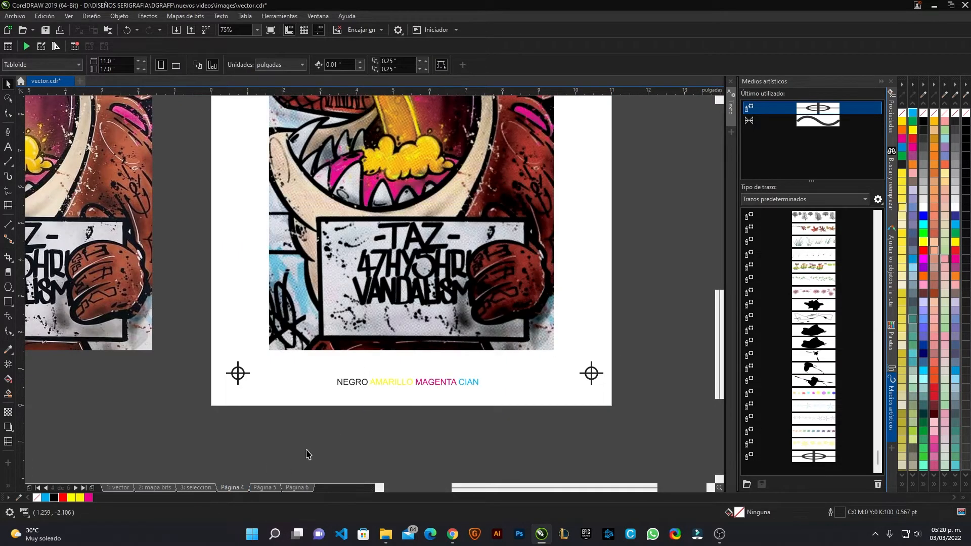
{"action": "left_click_drag", "start_coordinate": [373, 412], "coordinate": [291, 365]}
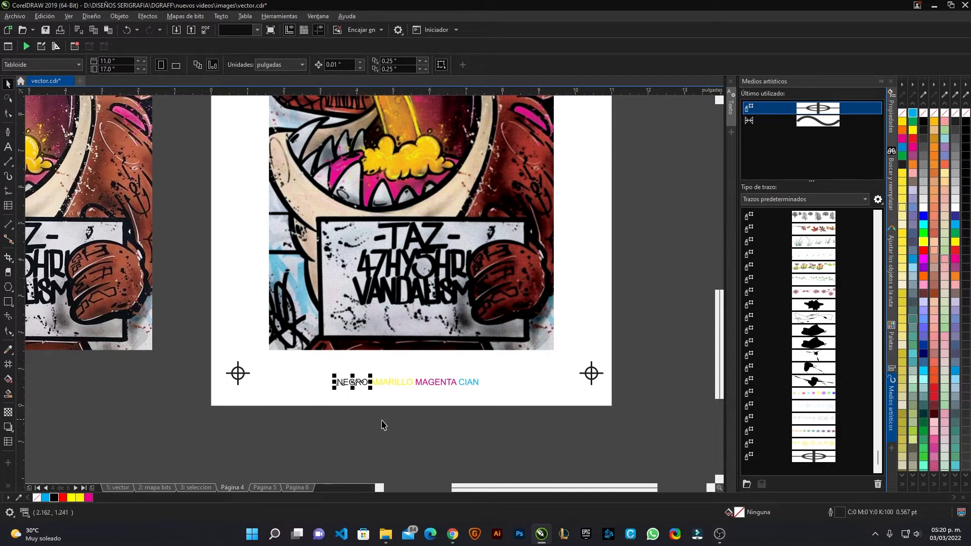
{"action": "key", "text": "Delete"}
{"action": "left_click_drag", "start_coordinate": [402, 412], "coordinate": [515, 365]}
{"action": "key", "text": "Delete"}
Reduce the halftoned picture on Página 4 to the yellow output channel with the CMYK Channel Mixer
{"action": "left_click", "coordinate": [407, 263]}
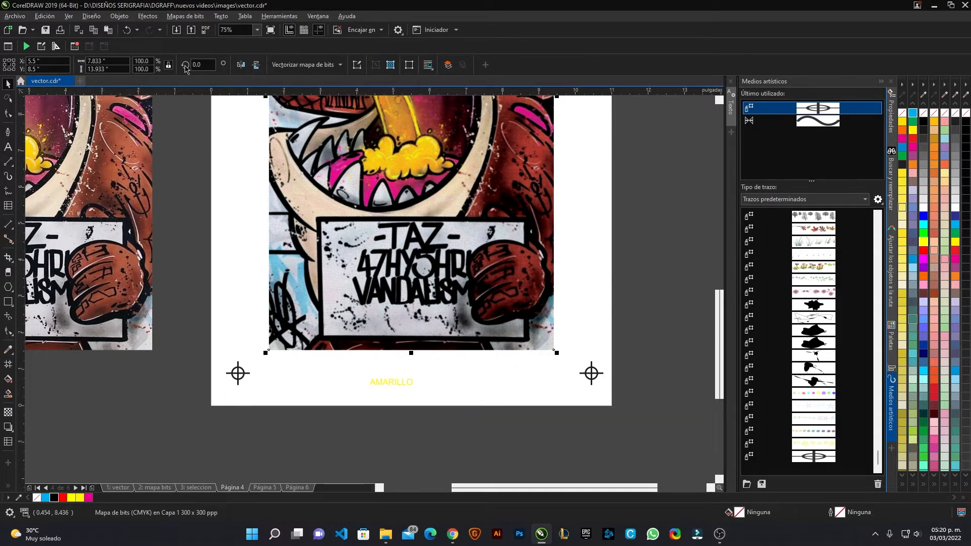
{"action": "left_click", "coordinate": [153, 19]}
{"action": "mouse_move", "coordinate": [160, 39]}
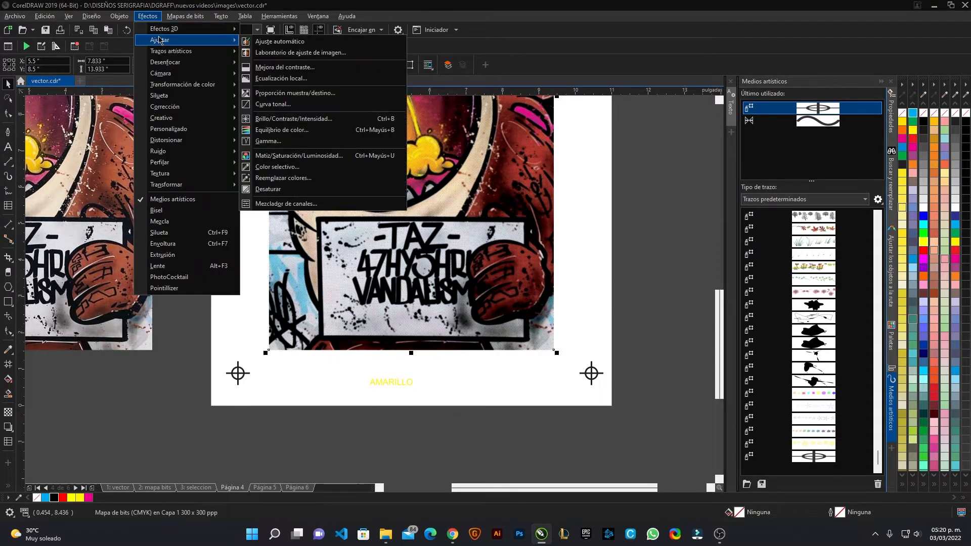
{"action": "left_click", "coordinate": [349, 203]}
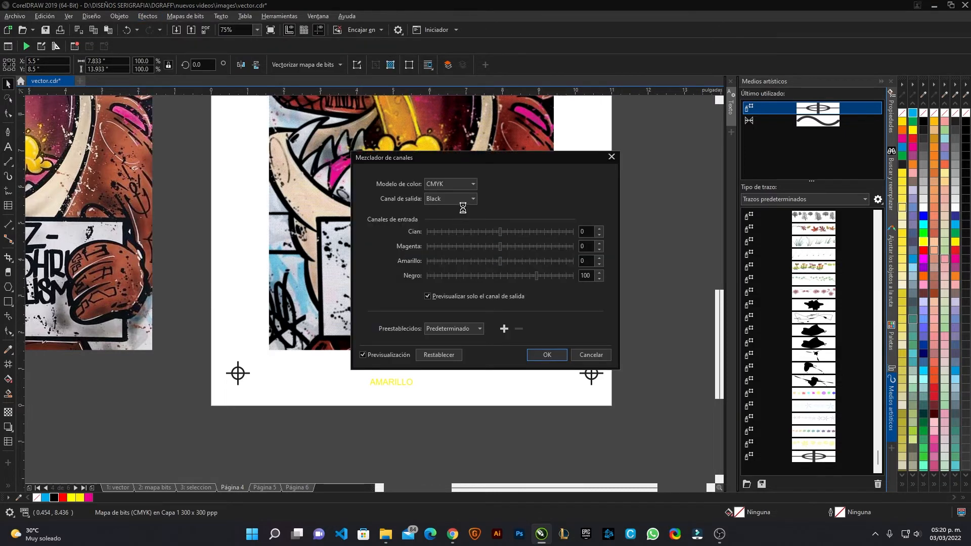
{"action": "left_click", "coordinate": [463, 199]}
{"action": "left_click", "coordinate": [445, 230]}
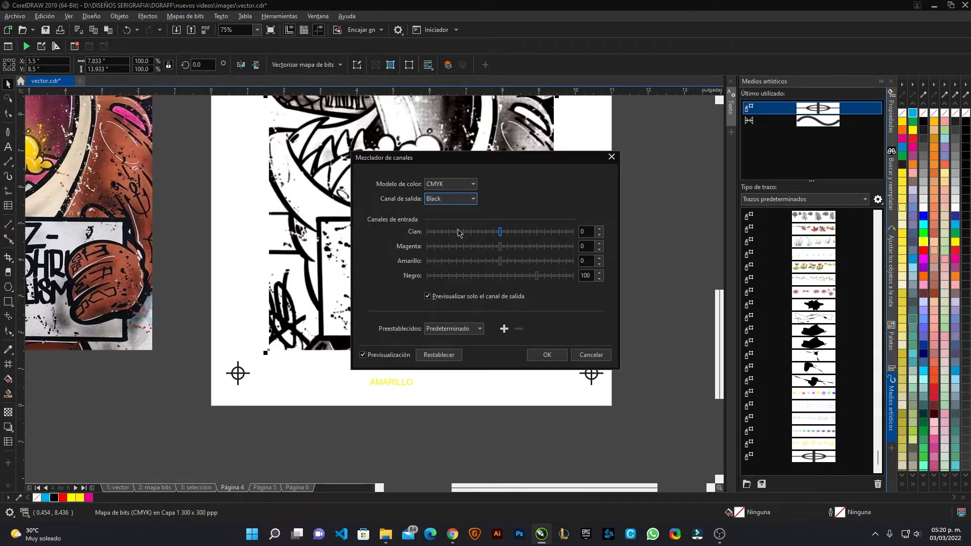
{"action": "left_click", "coordinate": [547, 355]}
On Página 5, reduce the halftoned picture to the Magenta output channel with the CMYK Channel Mixer
{"action": "left_click", "coordinate": [271, 487]}
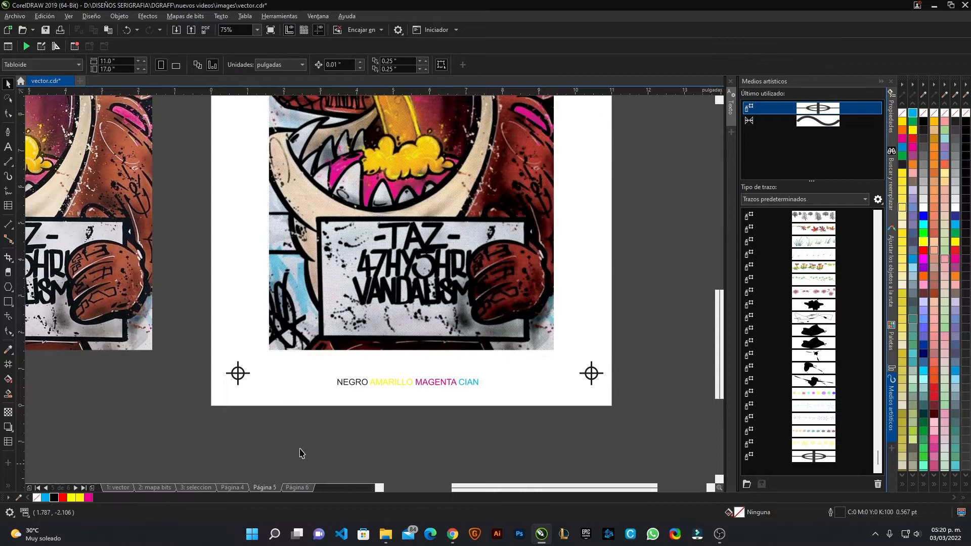
{"action": "left_click", "coordinate": [151, 20]}
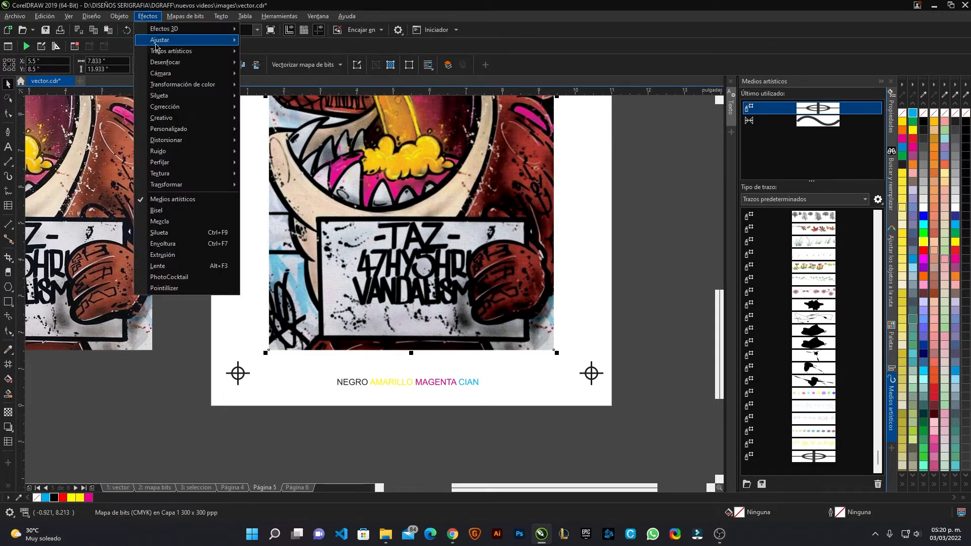
{"action": "mouse_move", "coordinate": [160, 41]}
{"action": "left_click", "coordinate": [329, 205]}
{"action": "left_click", "coordinate": [450, 199]}
{"action": "left_click", "coordinate": [455, 221]}
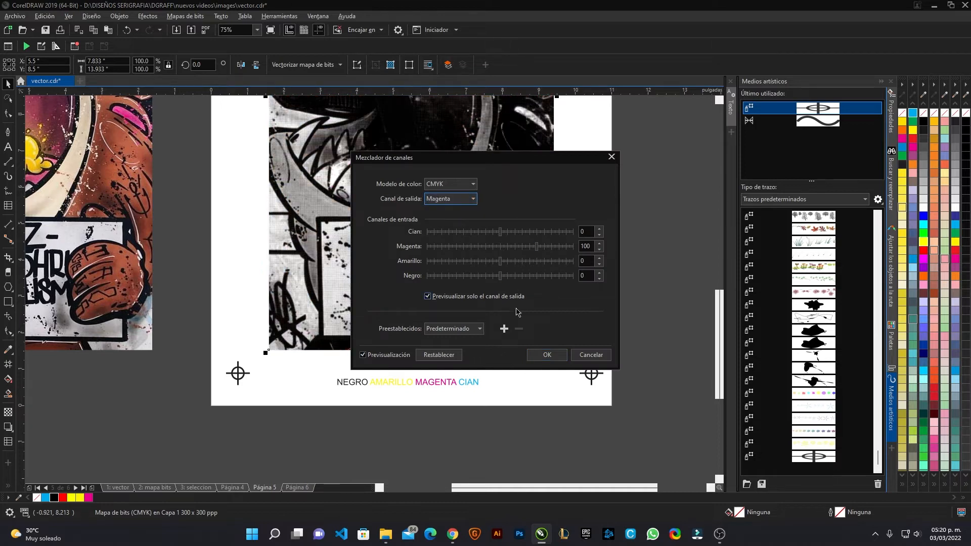
{"action": "left_click", "coordinate": [551, 356]}
Delete the NEGRO, AMARILLO and CIAN labels on Página 5, keeping only MAGENTA
{"action": "left_click_drag", "start_coordinate": [425, 423], "coordinate": [329, 371]}
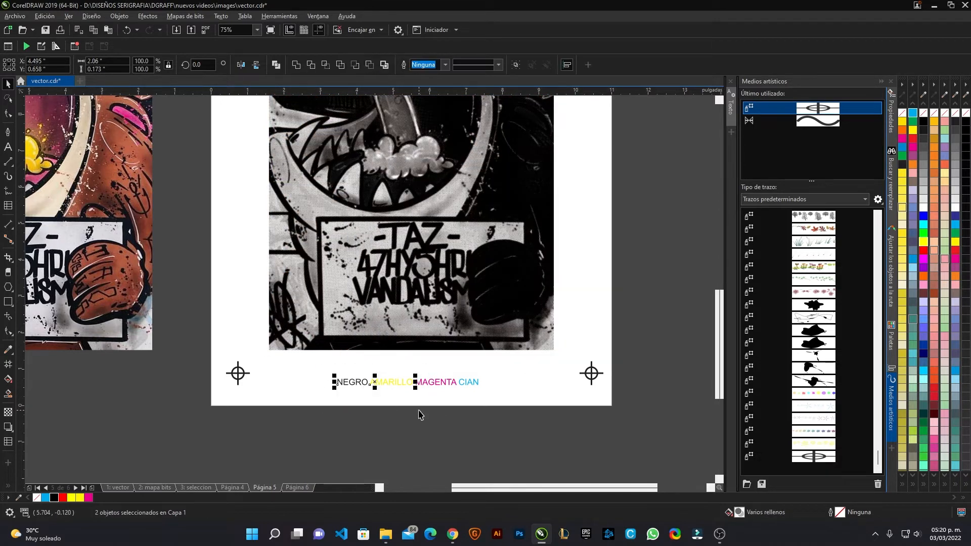
{"action": "key", "text": "Delete"}
{"action": "left_click", "coordinate": [468, 382]}
{"action": "key", "text": "Delete"}
On Página 6, delete the NEGRO, AMARILLO and MAGENTA labels, keeping only CIAN
{"action": "left_click", "coordinate": [297, 488]}
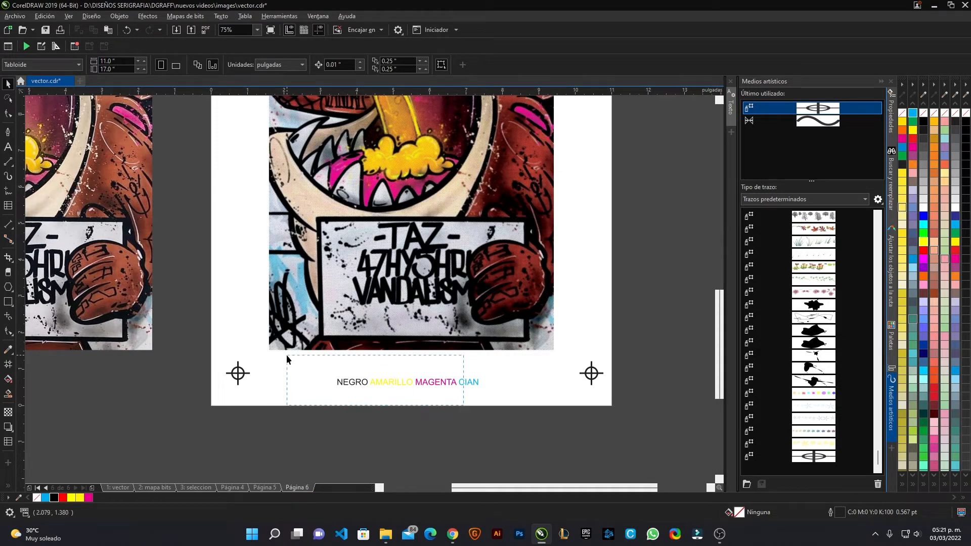
{"action": "left_click_drag", "start_coordinate": [286, 355], "coordinate": [288, 354]}
{"action": "key", "text": "Delete"}
Reduce the halftoned picture on Página 6 to the Cian output channel with the CMYK Channel Mixer
{"action": "left_click", "coordinate": [293, 324]}
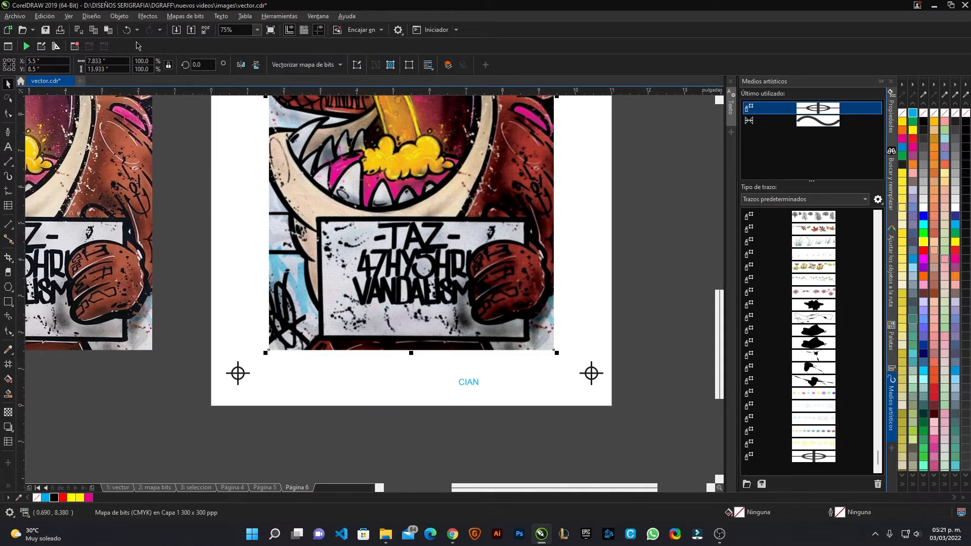
{"action": "left_click", "coordinate": [141, 15]}
{"action": "mouse_move", "coordinate": [162, 40]}
{"action": "left_click", "coordinate": [283, 202]}
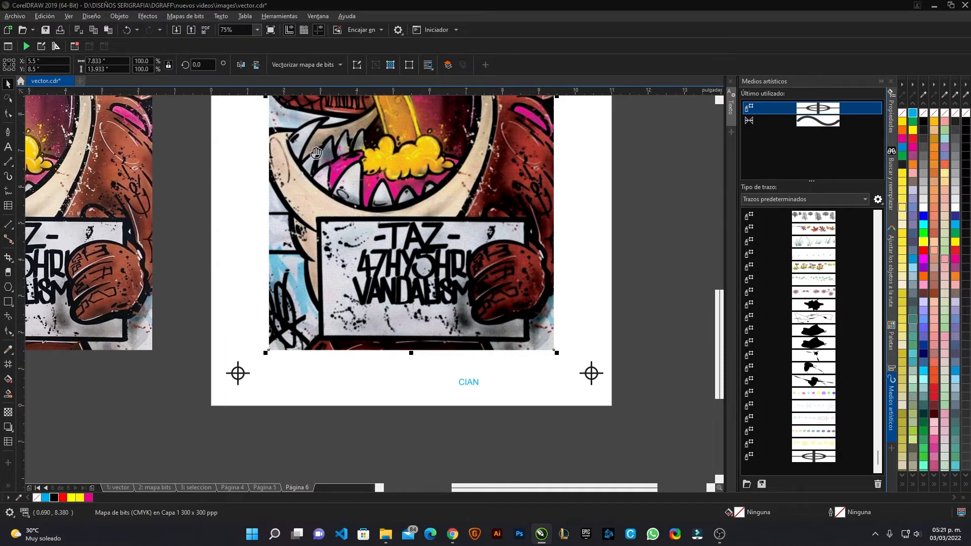
{"action": "left_click", "coordinate": [450, 199]}
{"action": "left_click", "coordinate": [442, 207]}
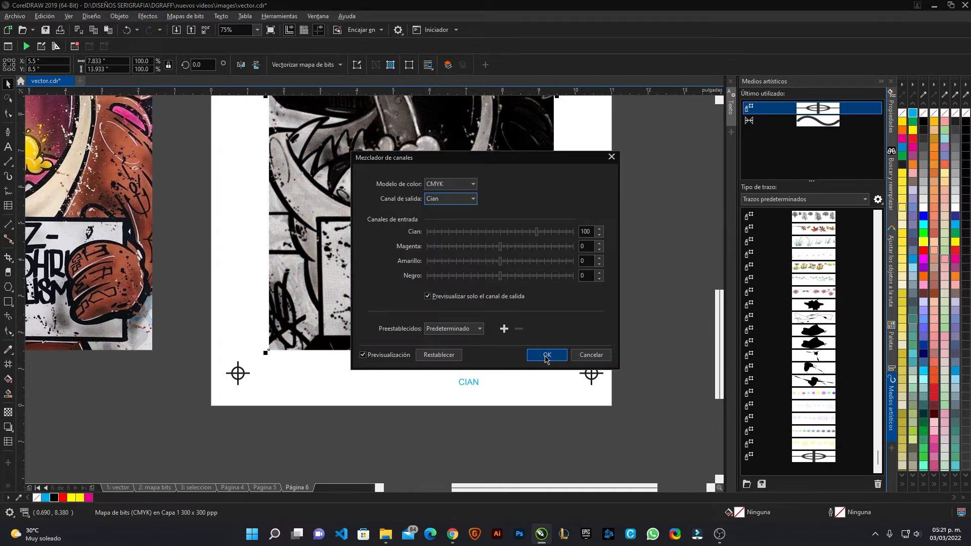
{"action": "left_click", "coordinate": [545, 356]}
Review the finished separations page by page, from the seleccion page with the black plate through Página 6
{"action": "scroll", "coordinate": [451, 346], "scroll_direction": "down", "scroll_amount": 2}
{"action": "left_click", "coordinate": [461, 387]}
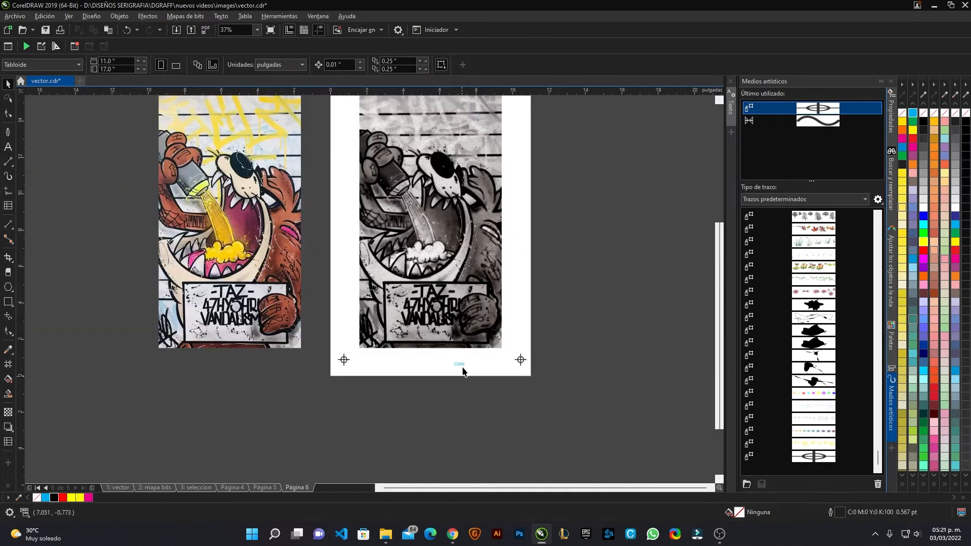
{"action": "left_click_drag", "start_coordinate": [468, 210], "coordinate": [446, 257]}
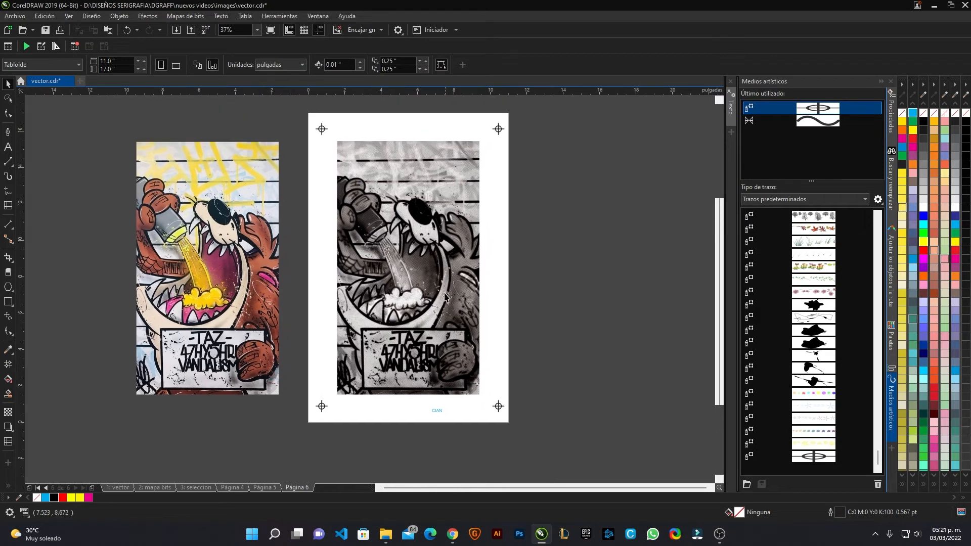
{"action": "left_click", "coordinate": [264, 487]}
{"action": "left_click", "coordinate": [235, 488]}
{"action": "left_click", "coordinate": [207, 488]}
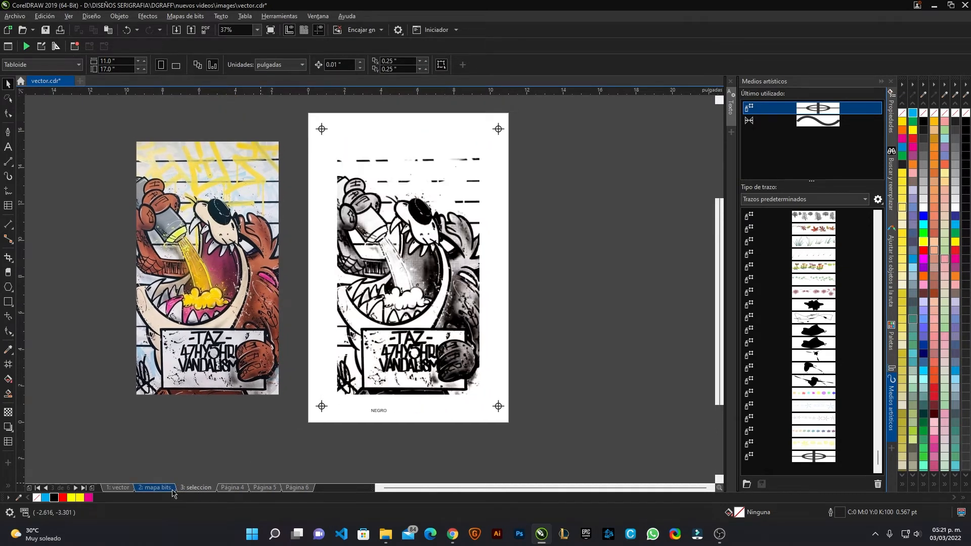
{"action": "left_click", "coordinate": [232, 488]}
{"action": "left_click", "coordinate": [265, 487]}
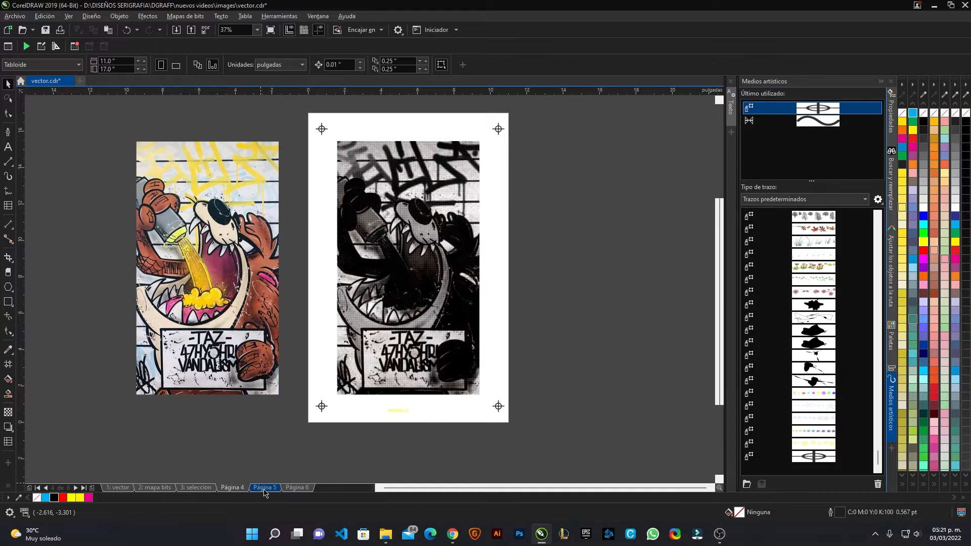
{"action": "left_click", "coordinate": [292, 488]}
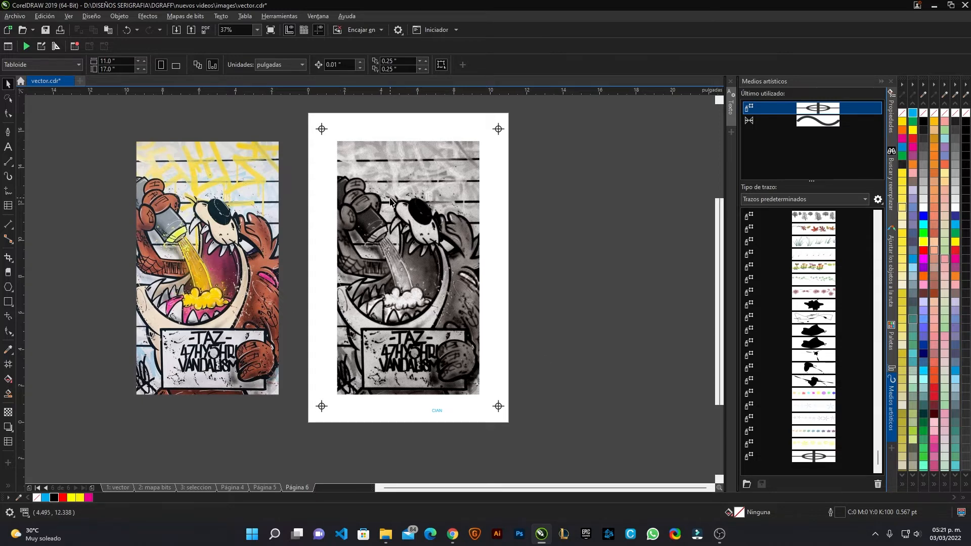
Examine the halftone dots of the cyan separation up close and compare them with the colour original beside the page
{"action": "scroll", "coordinate": [430, 359], "scroll_direction": "up", "scroll_amount": 5}
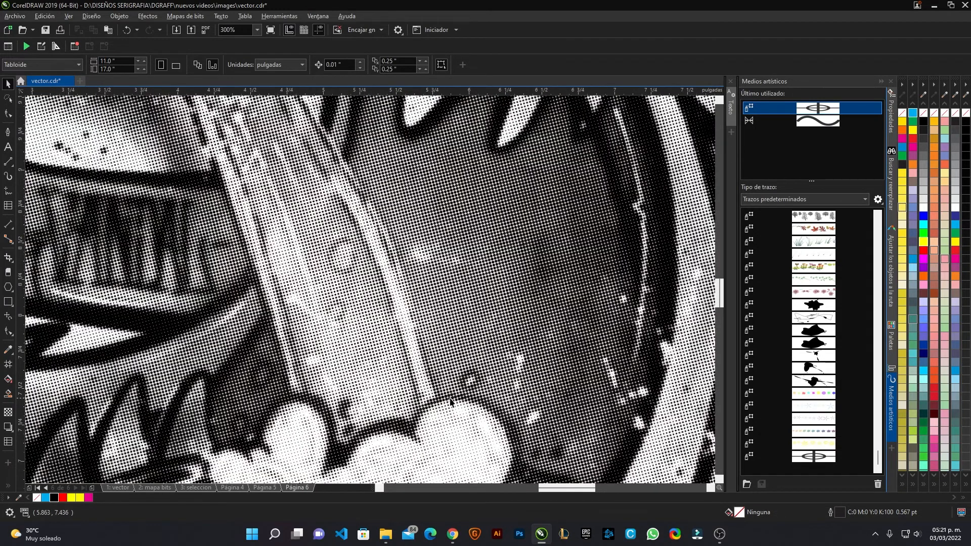
{"action": "scroll", "coordinate": [404, 359], "scroll_direction": "down", "scroll_amount": 1}
{"action": "scroll", "coordinate": [430, 410], "scroll_direction": "up", "scroll_amount": 3}
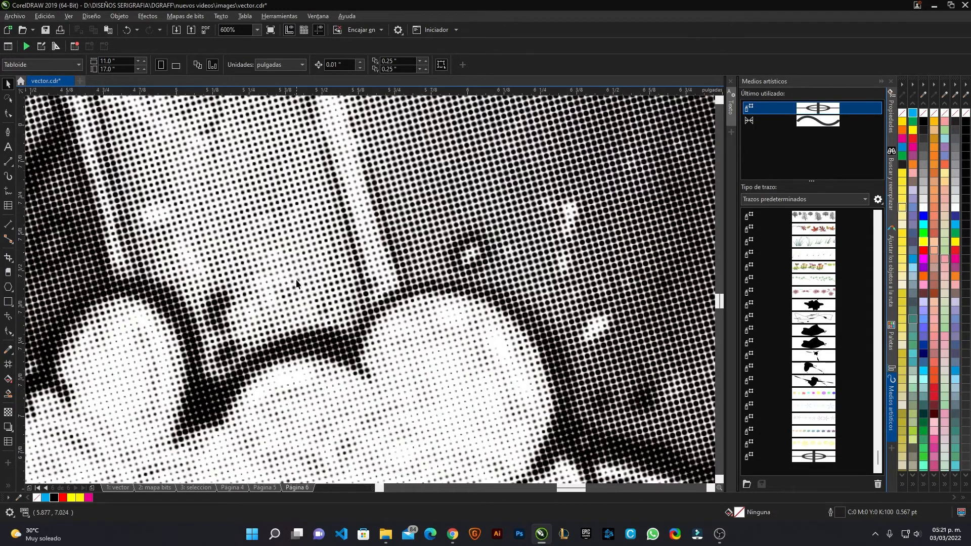
{"action": "scroll", "coordinate": [392, 457], "scroll_direction": "down", "scroll_amount": 2}
{"action": "scroll", "coordinate": [298, 282], "scroll_direction": "up", "scroll_amount": 1}
{"action": "scroll", "coordinate": [399, 243], "scroll_direction": "down", "scroll_amount": 1}
{"action": "scroll", "coordinate": [359, 333], "scroll_direction": "up", "scroll_amount": 1}
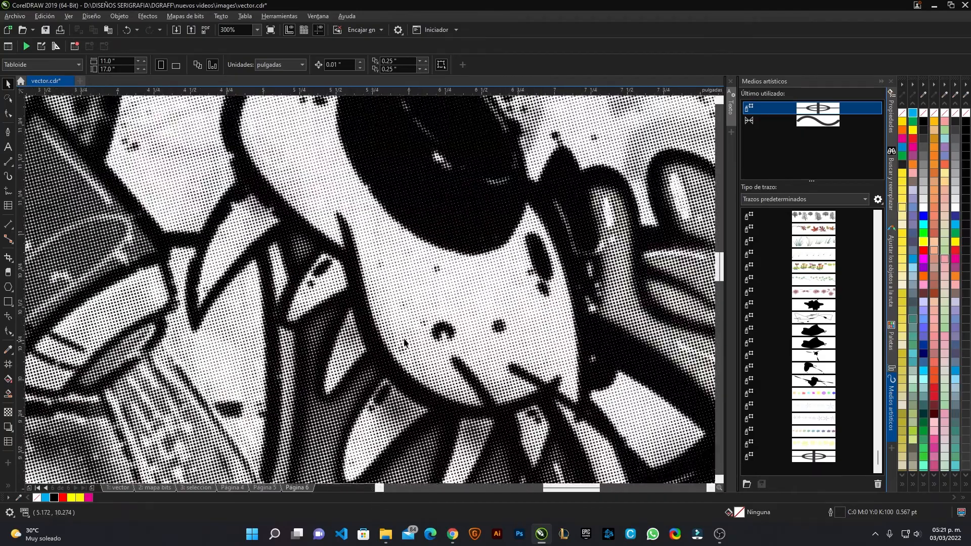
{"action": "scroll", "coordinate": [527, 278], "scroll_direction": "down", "scroll_amount": 1}
{"action": "scroll", "coordinate": [455, 288], "scroll_direction": "up", "scroll_amount": 2}
{"action": "scroll", "coordinate": [434, 298], "scroll_direction": "down", "scroll_amount": 2}
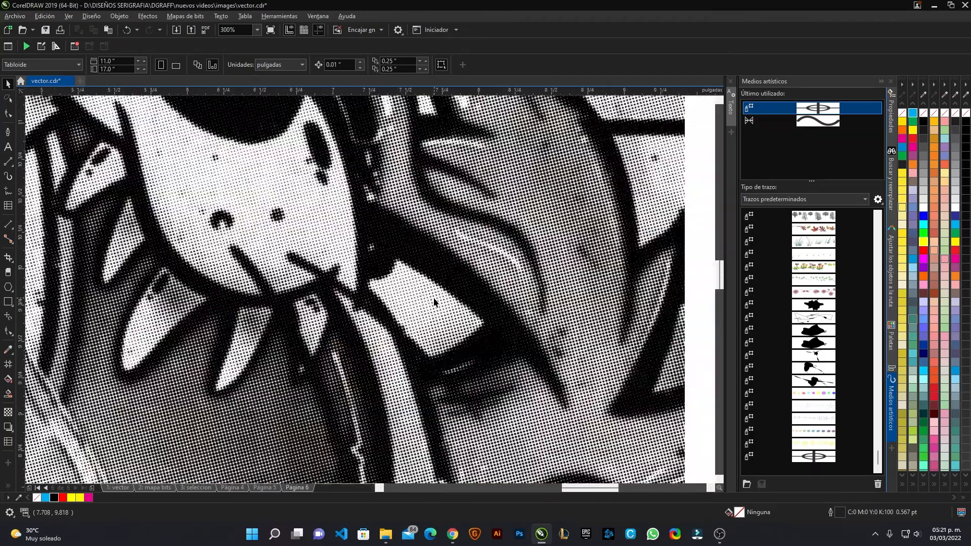
{"action": "scroll", "coordinate": [434, 300], "scroll_direction": "down", "scroll_amount": 2}
{"action": "scroll", "coordinate": [278, 302], "scroll_direction": "up", "scroll_amount": 4}
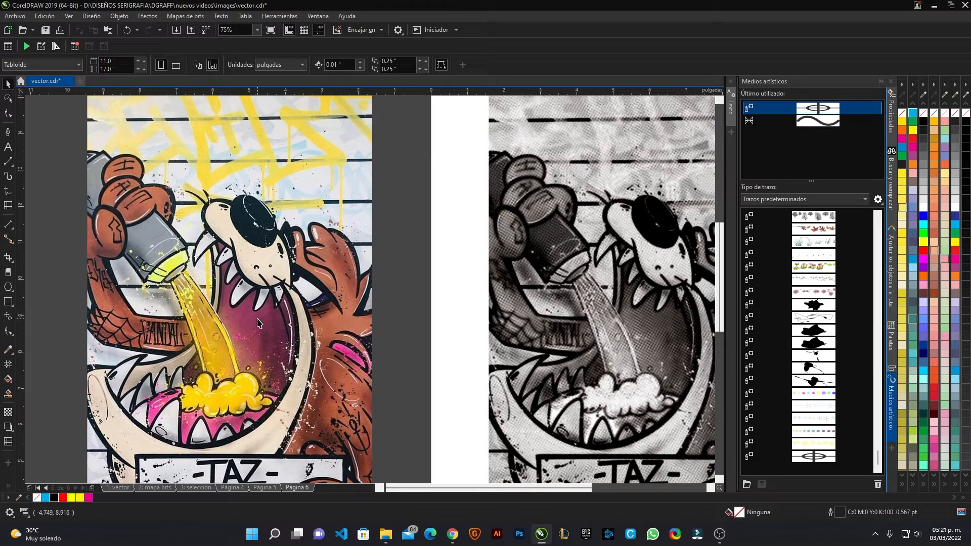
{"action": "scroll", "coordinate": [338, 295], "scroll_direction": "down", "scroll_amount": 2}
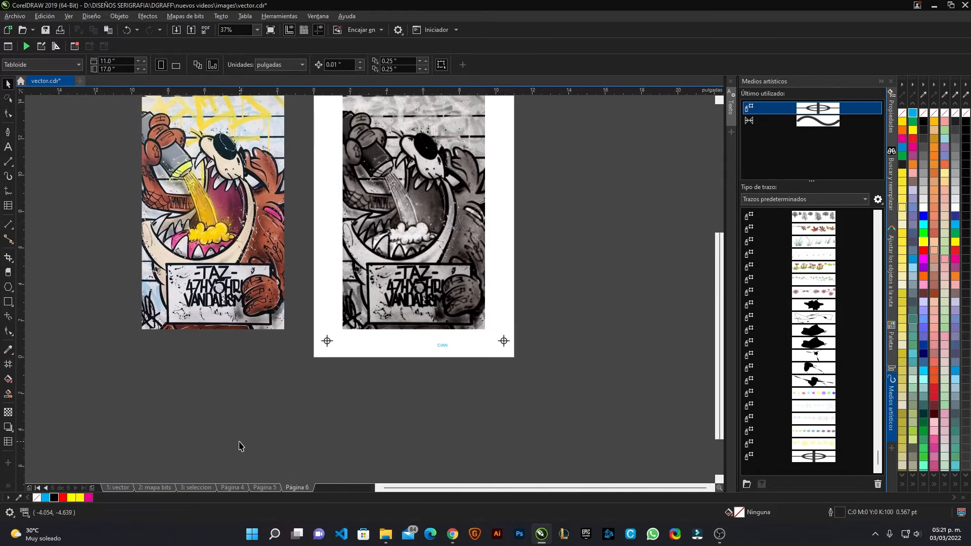
Add a new page after Página 6 and bring in the blue Donald Duck T-shirt picture from outside the document
{"action": "left_click", "coordinate": [92, 488]}
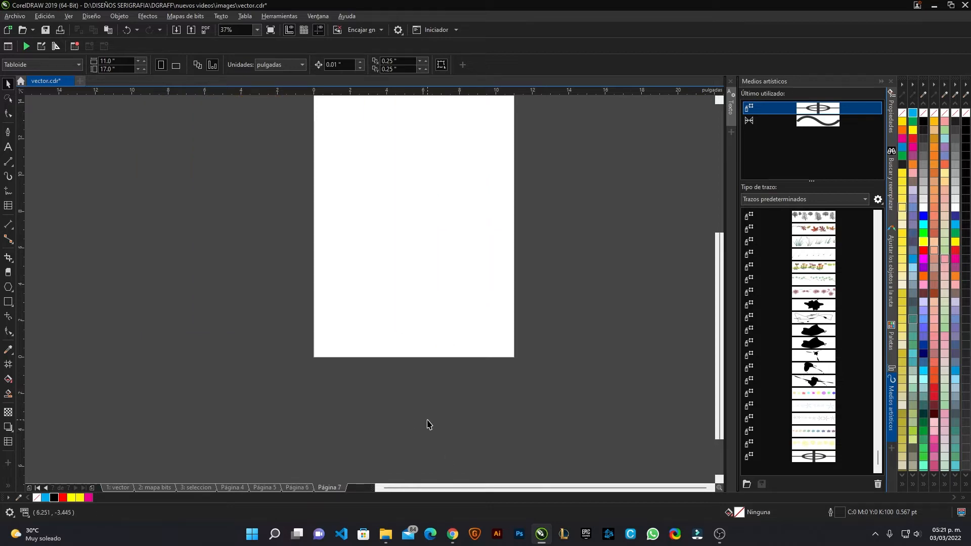
{"action": "key", "text": "alt+Tab"}
{"action": "left_click_drag", "start_coordinate": [357, 330], "coordinate": [555, 381]}
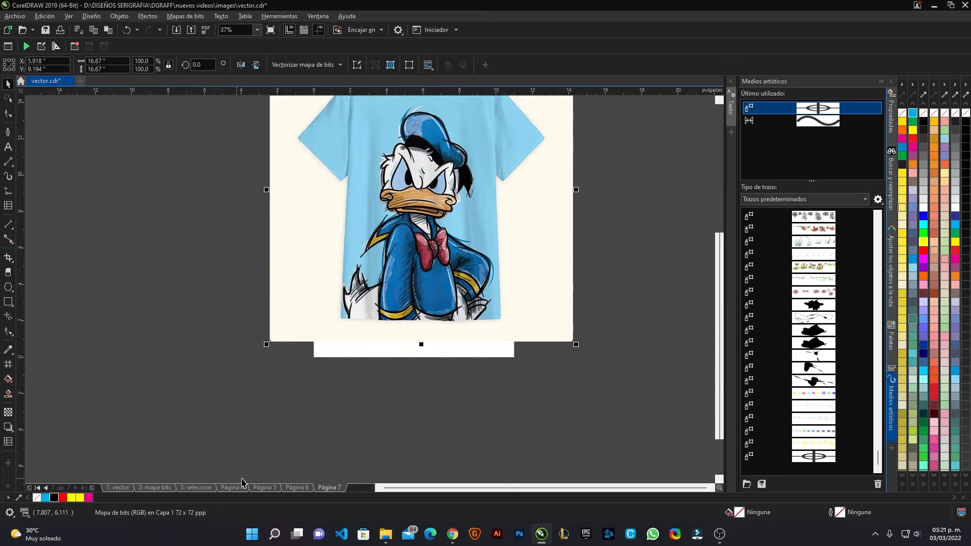
Rename Página 7 as "mapa vector"
{"action": "right_click", "coordinate": [326, 491]}
{"action": "left_click", "coordinate": [569, 383]}
{"action": "left_click_drag", "start_coordinate": [509, 351], "coordinate": [503, 411]}
{"action": "right_click", "coordinate": [340, 487]}
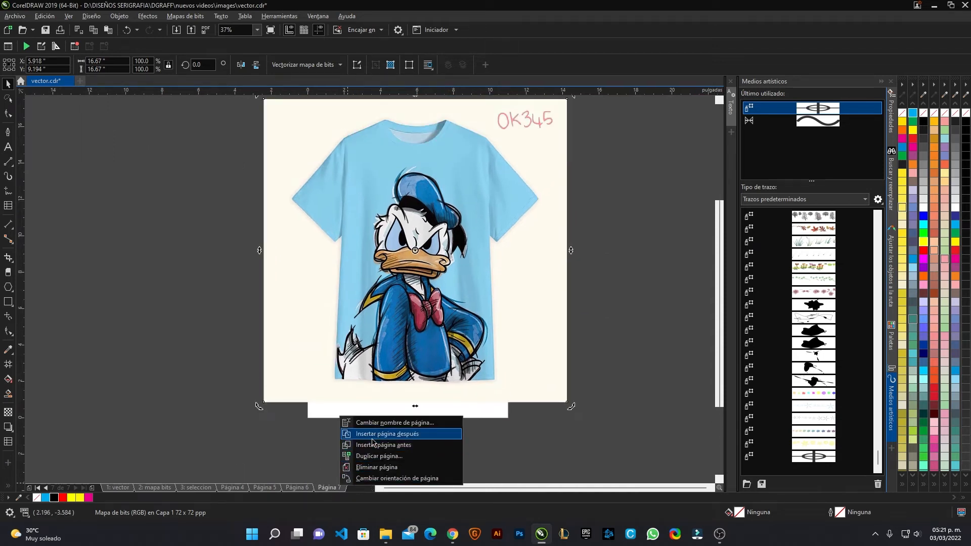
{"action": "left_click", "coordinate": [389, 423]}
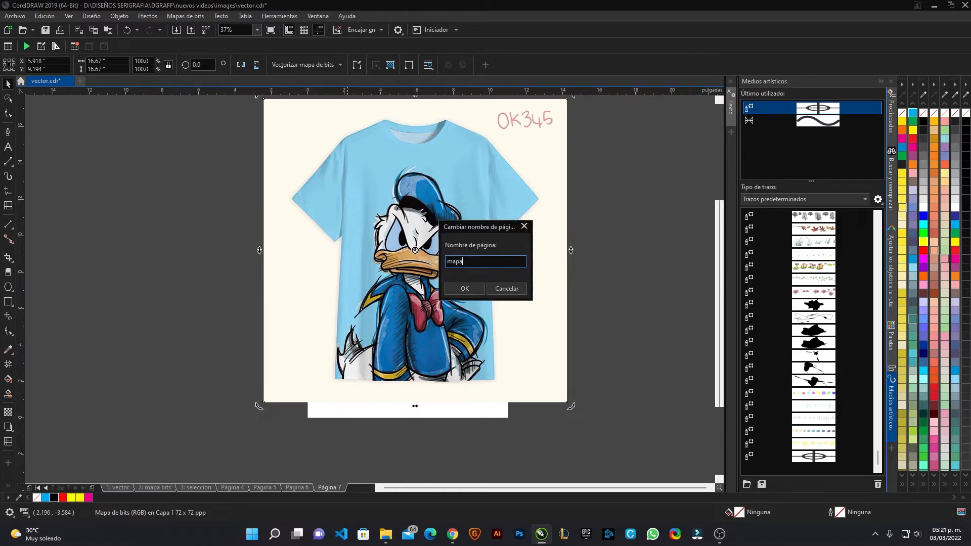
{"action": "type", "text": "mapa vector"}
{"action": "key", "text": "Return"}
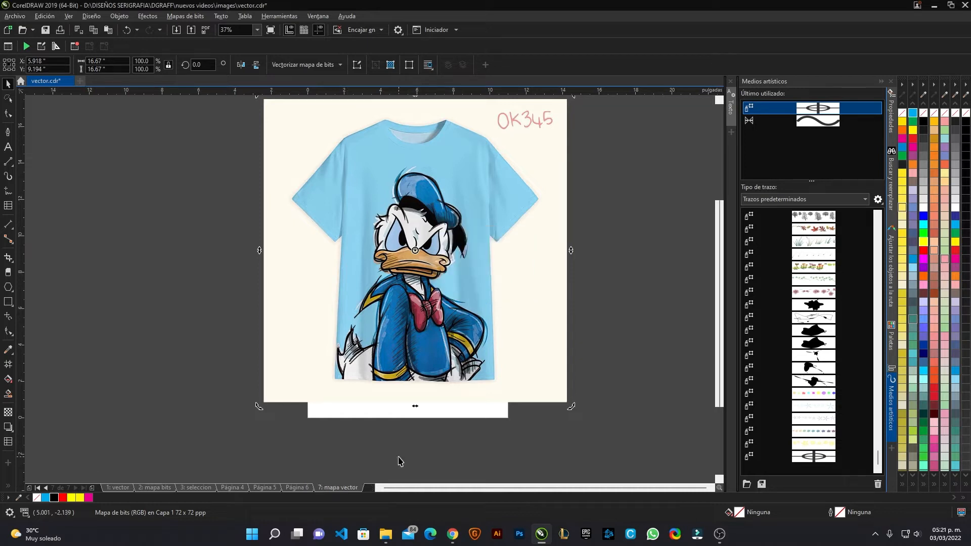
Try to crop the T-shirt picture to a rectangle of about 8.4 by 11.2 inches around the duck
{"action": "left_click", "coordinate": [459, 346]}
{"action": "left_click_drag", "start_coordinate": [499, 258], "coordinate": [488, 286]}
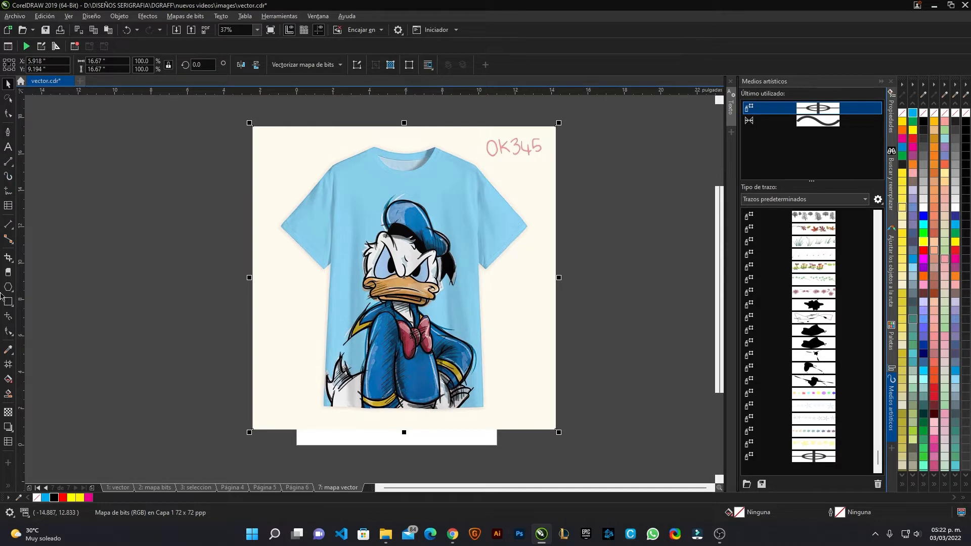
{"action": "left_click", "coordinate": [8, 259]}
{"action": "left_click_drag", "start_coordinate": [339, 204], "coordinate": [478, 408]}
{"action": "scroll", "coordinate": [345, 361], "scroll_direction": "up", "scroll_amount": 2}
{"action": "left_click_drag", "start_coordinate": [332, 252], "coordinate": [305, 258]}
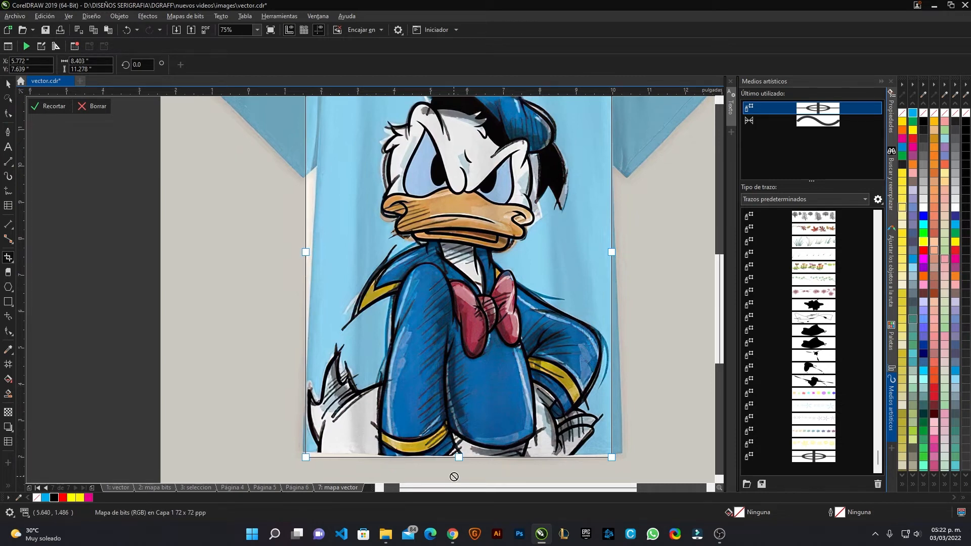
{"action": "scroll", "coordinate": [453, 476], "scroll_direction": "up", "scroll_amount": 4}
{"action": "left_click_drag", "start_coordinate": [470, 400], "coordinate": [470, 390]}
{"action": "scroll", "coordinate": [419, 407], "scroll_direction": "down", "scroll_amount": 4}
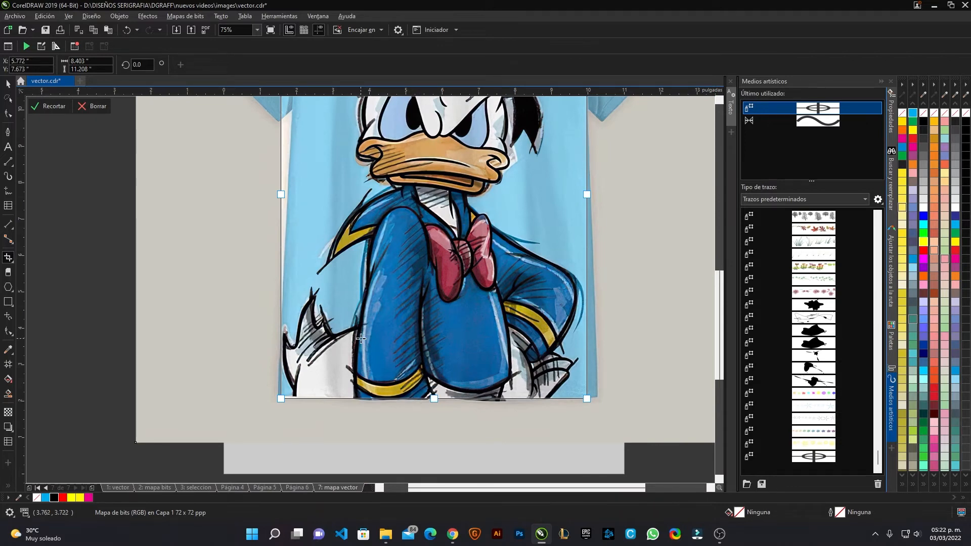
{"action": "double_click", "coordinate": [421, 248]}
Copy the cropped duck picture beside the page, and undo both the copy and the crop
{"action": "left_click", "coordinate": [3, 86]}
{"action": "scroll", "coordinate": [206, 334], "scroll_direction": "down", "scroll_amount": 1}
{"action": "left_click_drag", "start_coordinate": [303, 280], "coordinate": [484, 279]}
{"action": "right_click", "coordinate": [484, 280]}
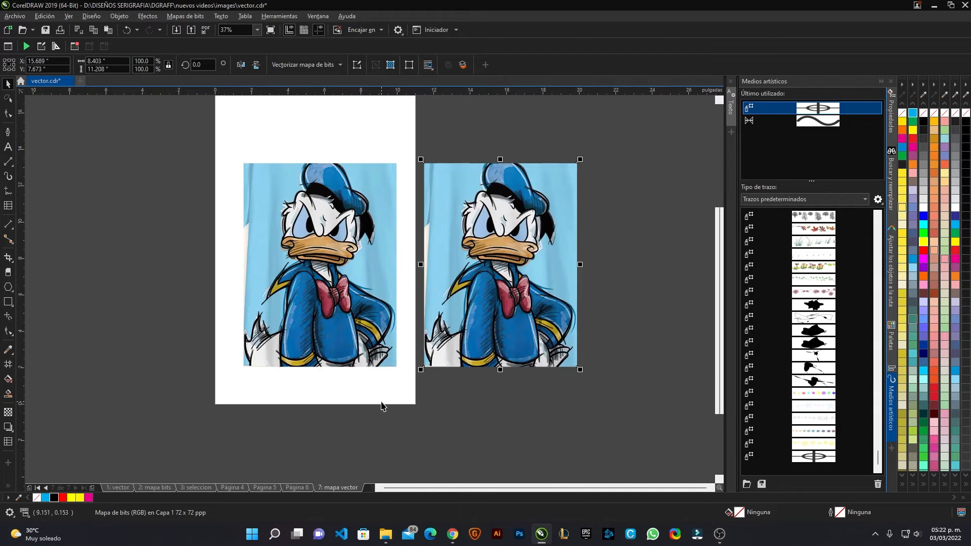
{"action": "left_click_drag", "start_coordinate": [307, 201], "coordinate": [314, 240]}
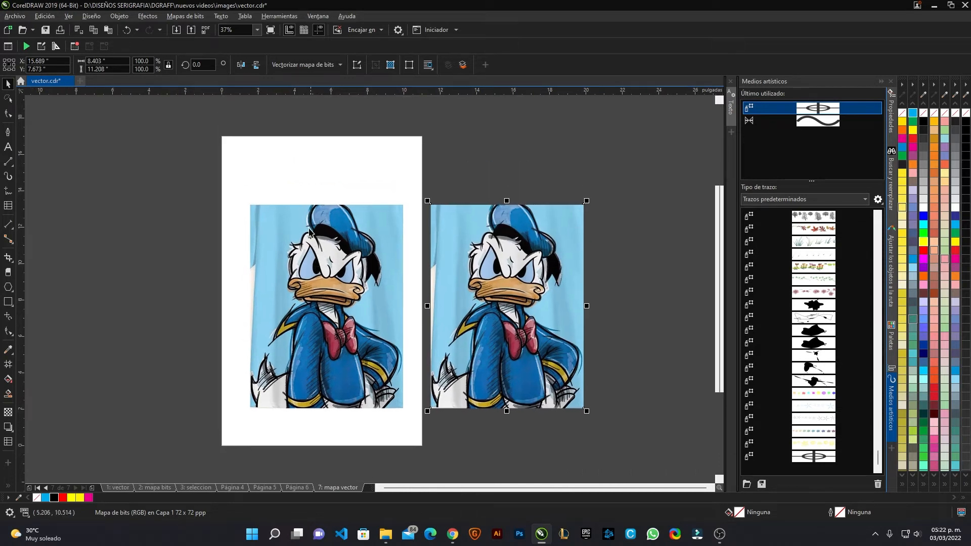
{"action": "scroll", "coordinate": [304, 195], "scroll_direction": "up", "scroll_amount": 1}
{"action": "key", "text": "ctrl+z"}
{"action": "key", "text": "ctrl+z"}
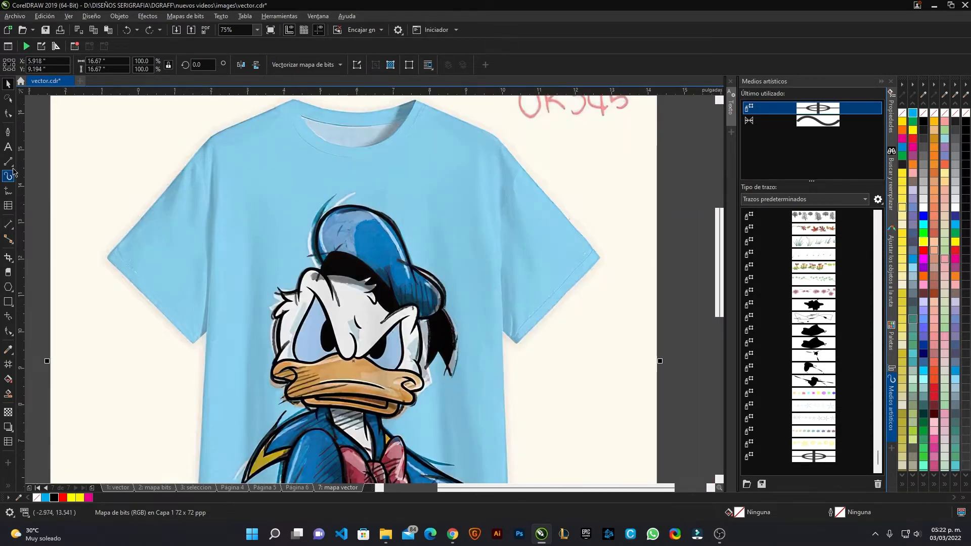
Crop the T-shirt picture to the duck with space above its cap, about 8.5 by 12.2 inches
{"action": "left_click", "coordinate": [8, 258]}
{"action": "left_click_drag", "start_coordinate": [230, 176], "coordinate": [496, 462]}
{"action": "left_click_drag", "start_coordinate": [496, 239], "coordinate": [501, 239]}
{"action": "left_click_drag", "start_coordinate": [230, 239], "coordinate": [192, 245]}
{"action": "double_click", "coordinate": [294, 267]}
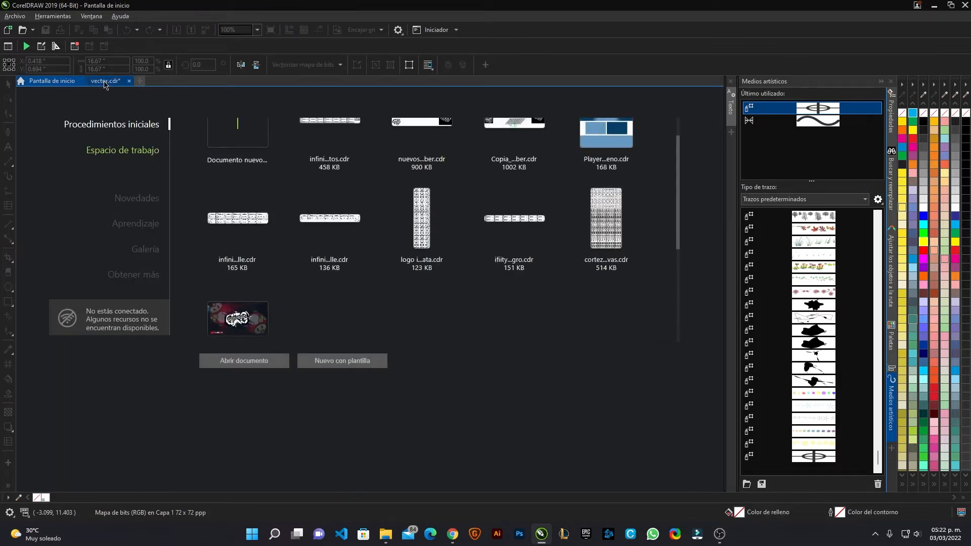
{"action": "left_click", "coordinate": [104, 82]}
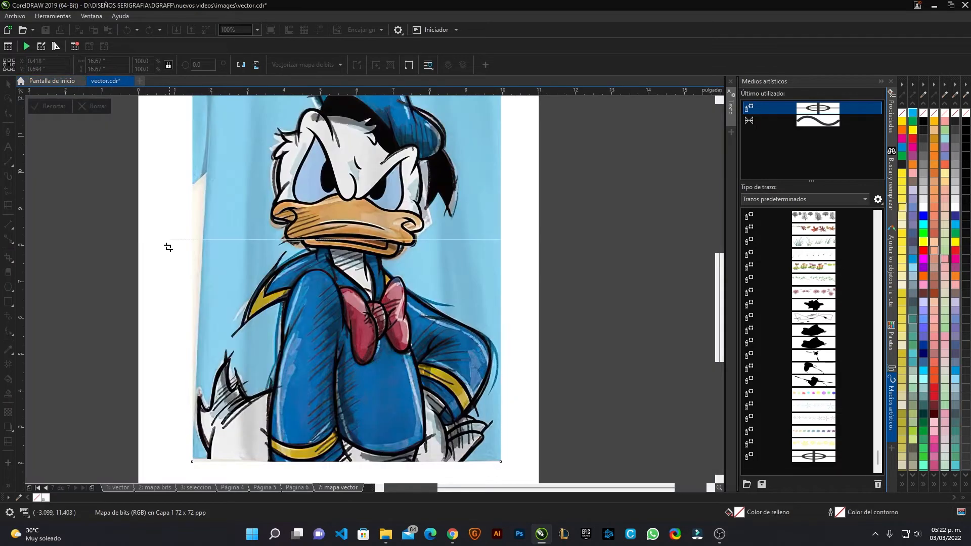
{"action": "left_click", "coordinate": [5, 87]}
{"action": "left_click", "coordinate": [119, 212]}
Place a copy of the cropped duck picture level with the original, just outside the page's right edge
{"action": "scroll", "coordinate": [119, 211], "scroll_direction": "down", "scroll_amount": 1}
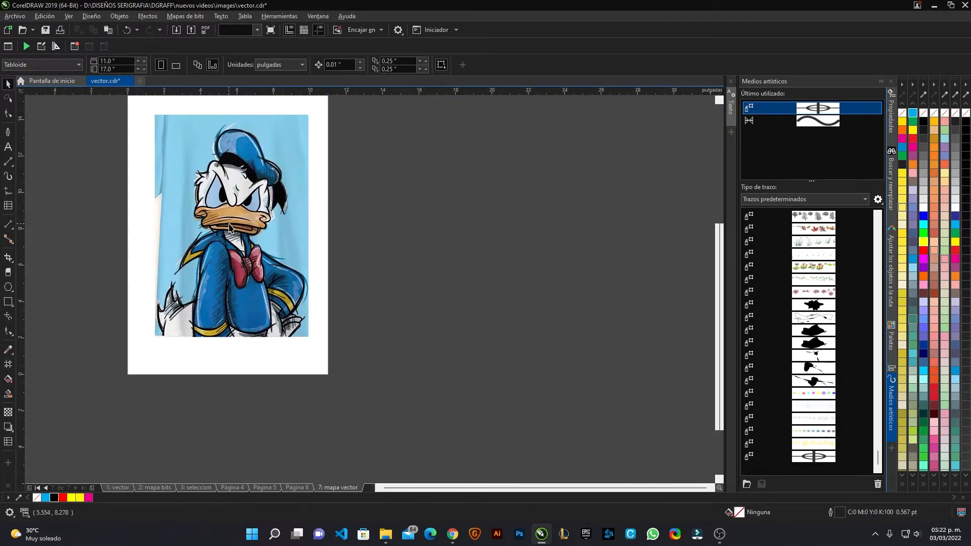
{"action": "left_click_drag", "start_coordinate": [231, 226], "coordinate": [428, 226]}
{"action": "right_click", "coordinate": [428, 226]}
Reduce the duck picture on the page to the Black output channel with the CMYK Channel Mixer
{"action": "left_click", "coordinate": [237, 225]}
{"action": "scroll", "coordinate": [155, 184], "scroll_direction": "up", "scroll_amount": 1}
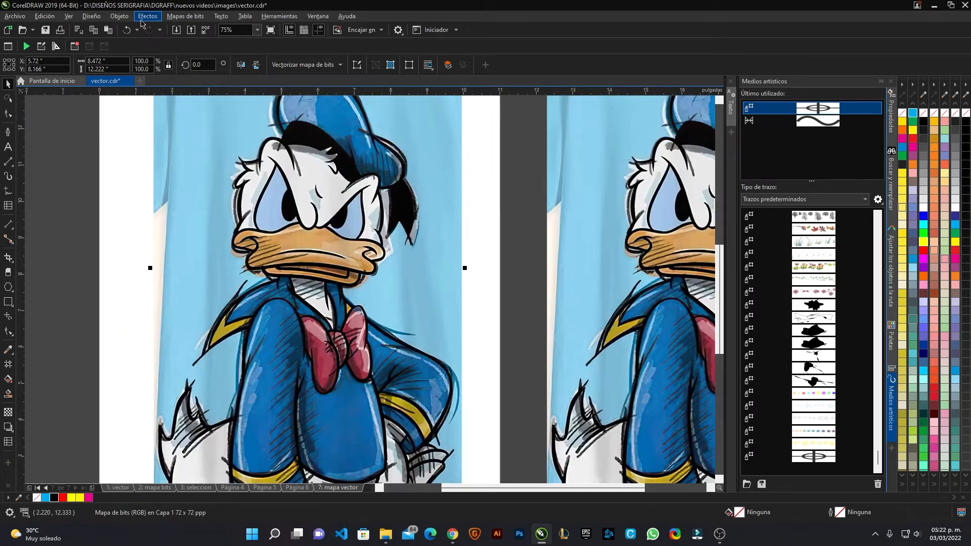
{"action": "left_click", "coordinate": [142, 20]}
{"action": "mouse_move", "coordinate": [144, 40]}
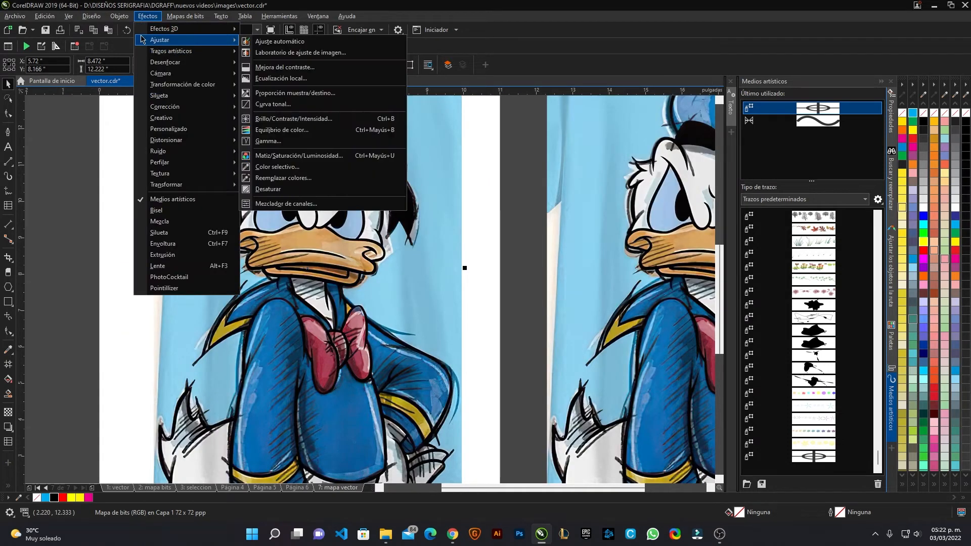
{"action": "left_click", "coordinate": [292, 206]}
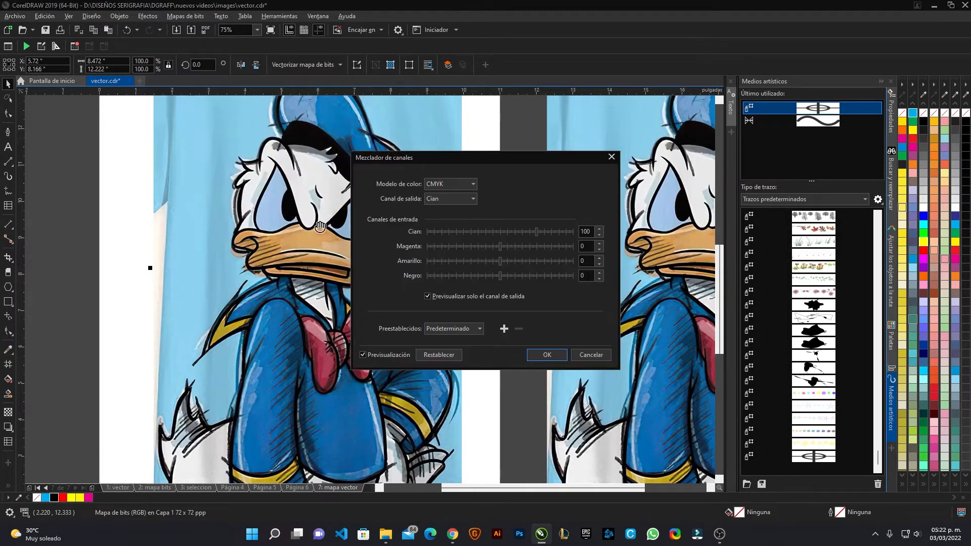
{"action": "left_click", "coordinate": [449, 199]}
{"action": "left_click", "coordinate": [451, 240]}
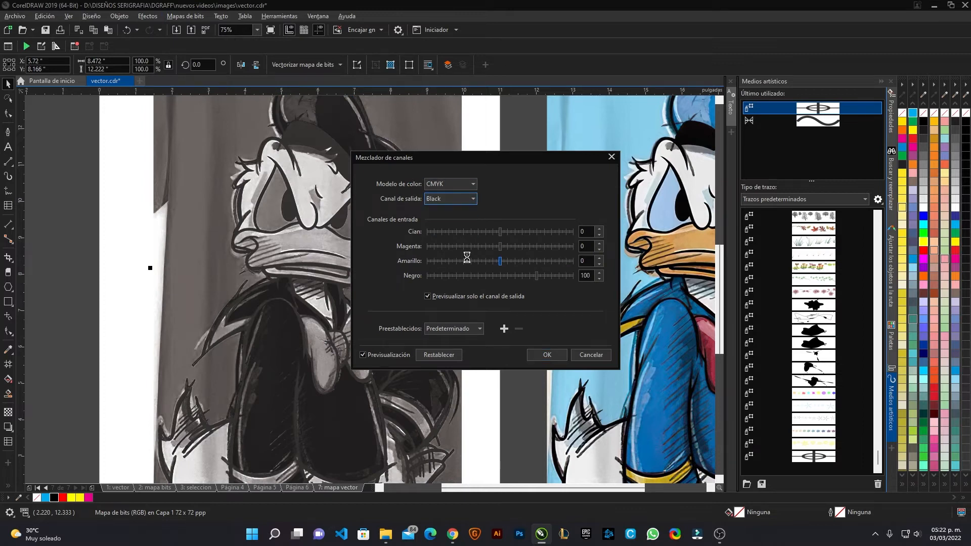
{"action": "left_click", "coordinate": [549, 358]}
Examine the black separation of the duck up close around the bow tie, collar and arm
{"action": "scroll", "coordinate": [444, 295], "scroll_direction": "up", "scroll_amount": 5}
{"action": "scroll", "coordinate": [433, 322], "scroll_direction": "up", "scroll_amount": 1}
{"action": "scroll", "coordinate": [434, 320], "scroll_direction": "down", "scroll_amount": 2}
{"action": "scroll", "coordinate": [240, 247], "scroll_direction": "up", "scroll_amount": 2}
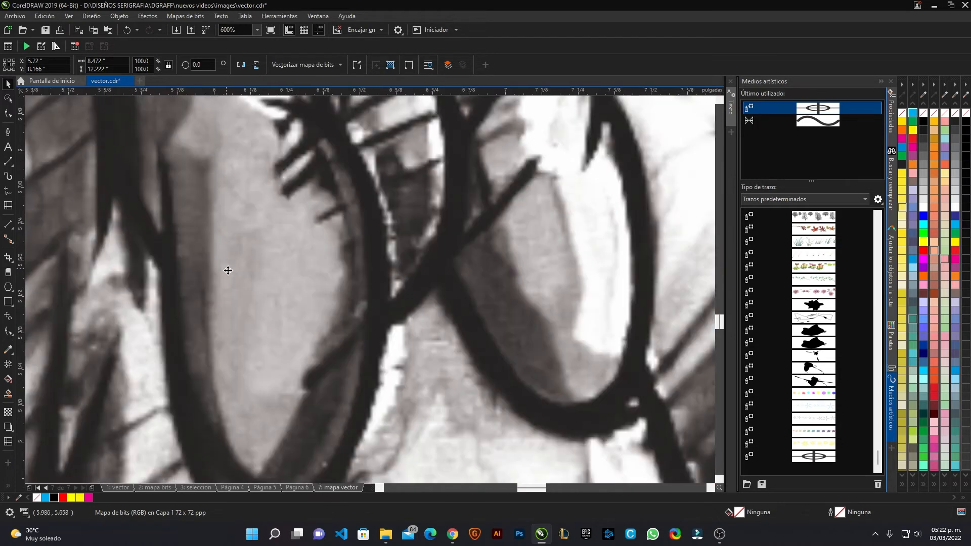
{"action": "left_click_drag", "start_coordinate": [275, 293], "coordinate": [422, 360]}
{"action": "scroll", "coordinate": [382, 355], "scroll_direction": "down", "scroll_amount": 2}
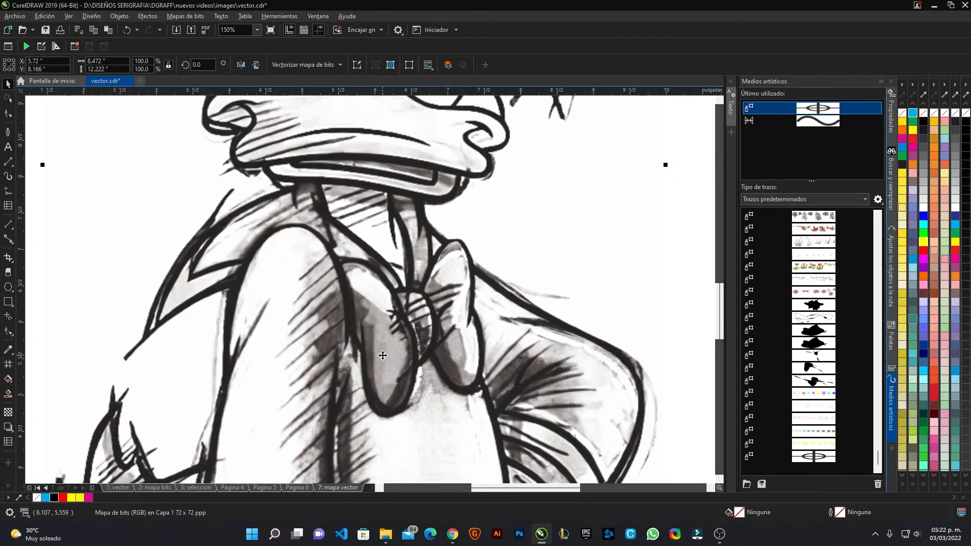
Centre the black separation of the duck on the page
{"action": "scroll", "coordinate": [360, 284], "scroll_direction": "up", "scroll_amount": 2}
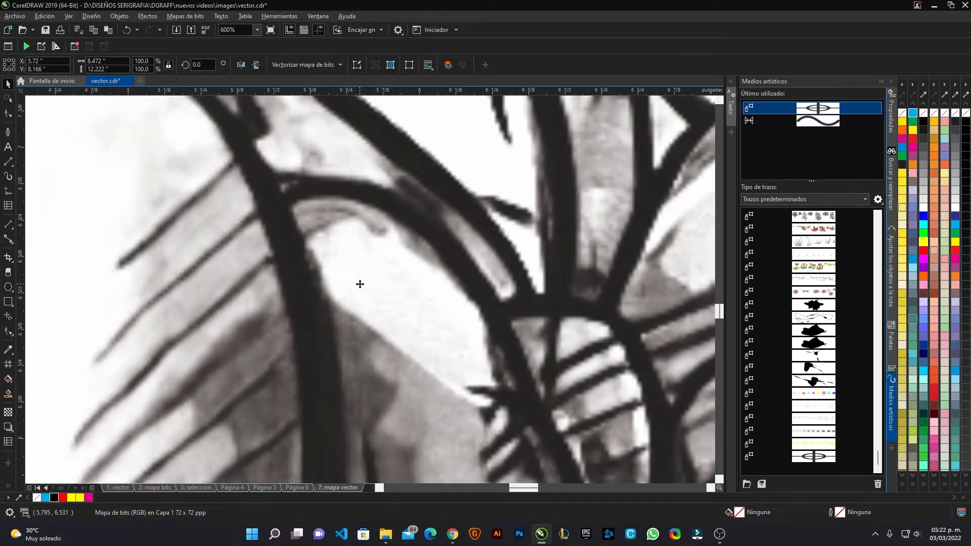
{"action": "scroll", "coordinate": [360, 284], "scroll_direction": "down", "scroll_amount": 4}
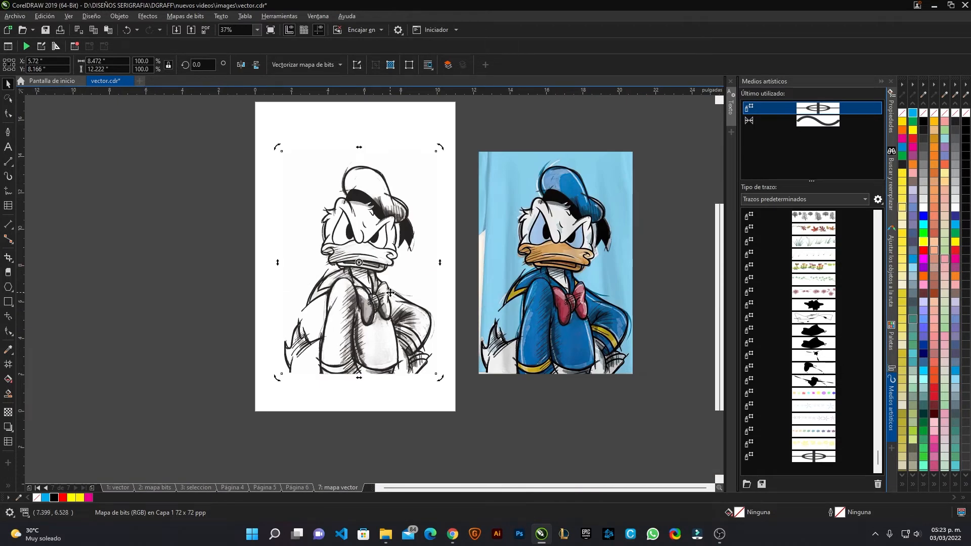
{"action": "key", "text": "p"}
Convert the black duck separation to an 8-bit greyscale bitmap at 300 ppp
{"action": "scroll", "coordinate": [348, 206], "scroll_direction": "up", "scroll_amount": 3}
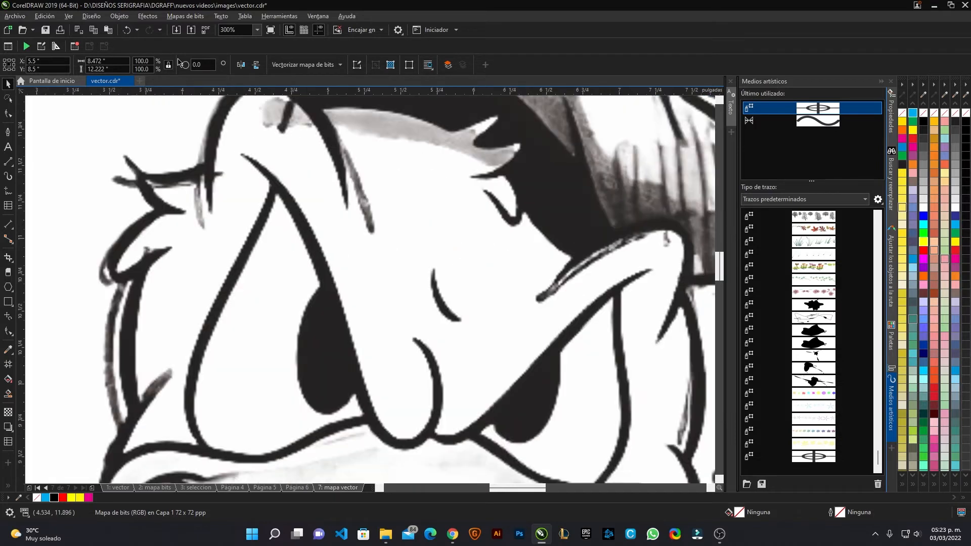
{"action": "left_click", "coordinate": [180, 16]}
{"action": "left_click", "coordinate": [192, 29]}
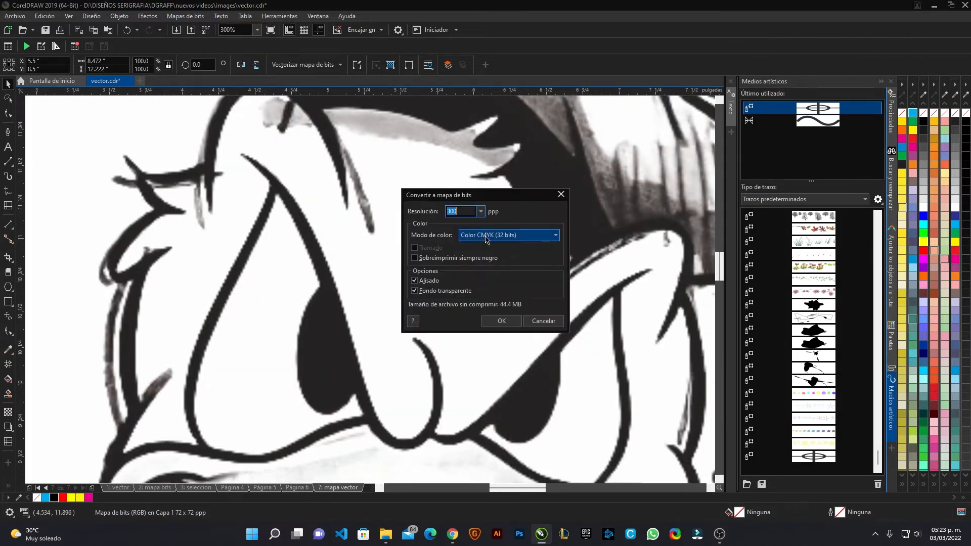
{"action": "left_click", "coordinate": [500, 236]}
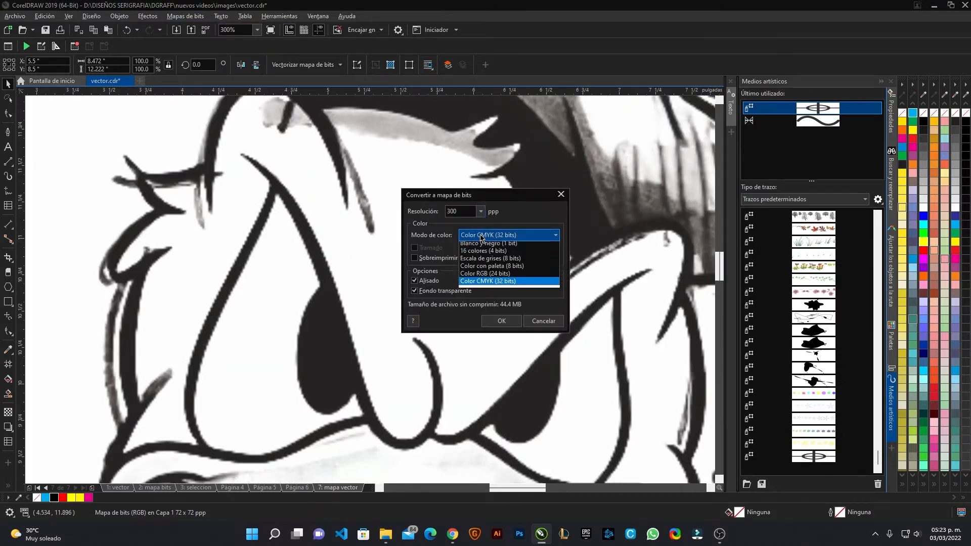
{"action": "left_click", "coordinate": [515, 261]}
{"action": "left_click", "coordinate": [501, 321]}
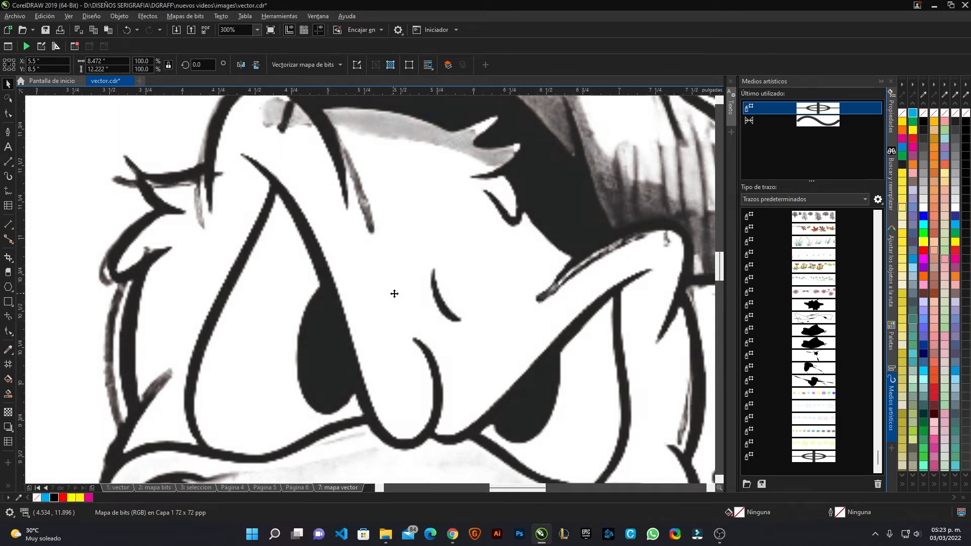
Apply the Medios tonos halftone effect to the greyscale duck with a black angle of 45° and a maximum dot radius of 4
{"action": "scroll", "coordinate": [341, 224], "scroll_direction": "down", "scroll_amount": 3}
{"action": "scroll", "coordinate": [296, 190], "scroll_direction": "up", "scroll_amount": 3}
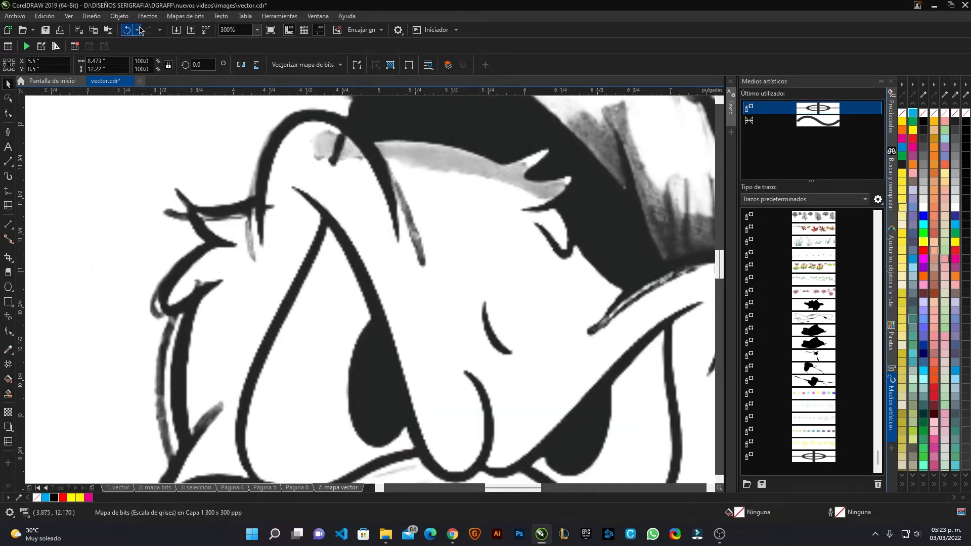
{"action": "left_click", "coordinate": [147, 16]}
{"action": "mouse_move", "coordinate": [179, 85]}
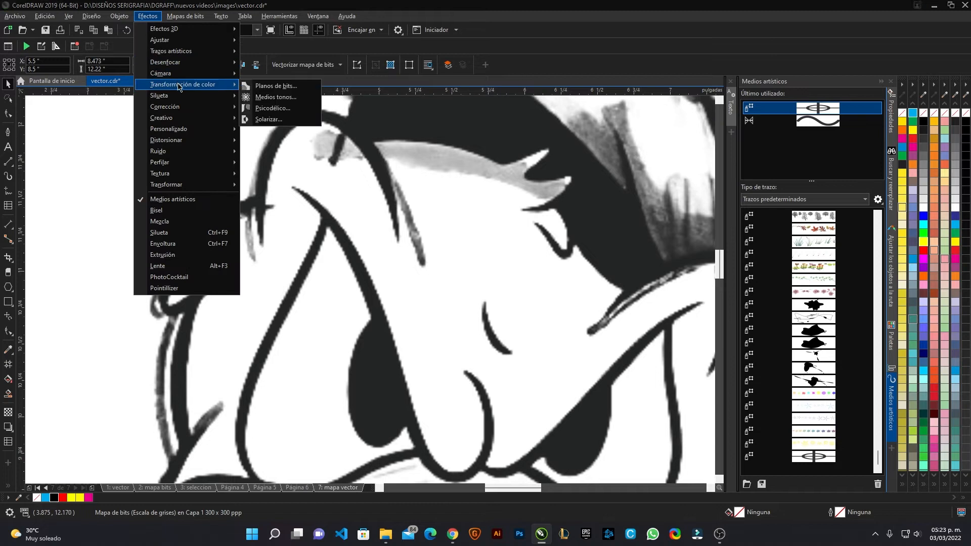
{"action": "left_click", "coordinate": [302, 100]}
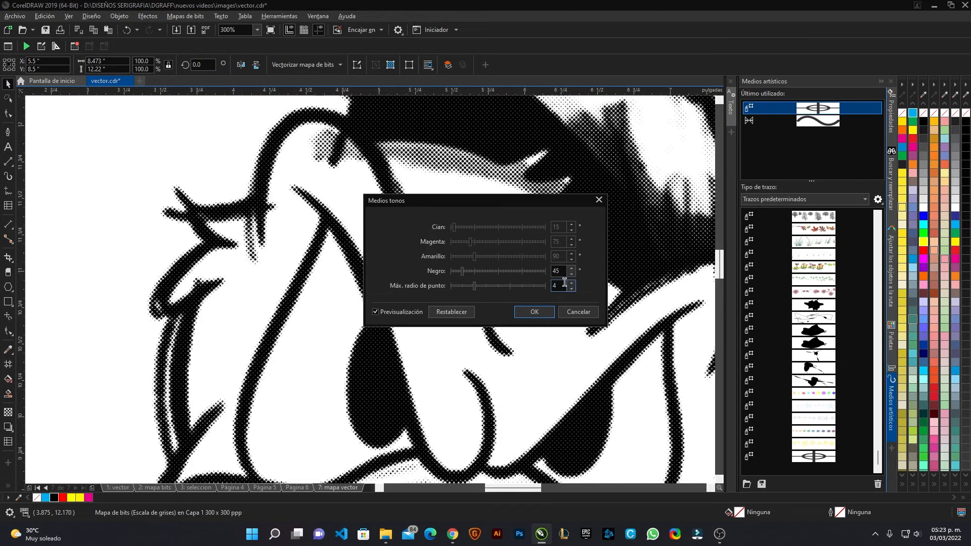
{"action": "left_click", "coordinate": [534, 312]}
Examine the halftone dots around the beak, bow tie and arm, and compare them with the colour original
{"action": "scroll", "coordinate": [385, 241], "scroll_direction": "down", "scroll_amount": 3}
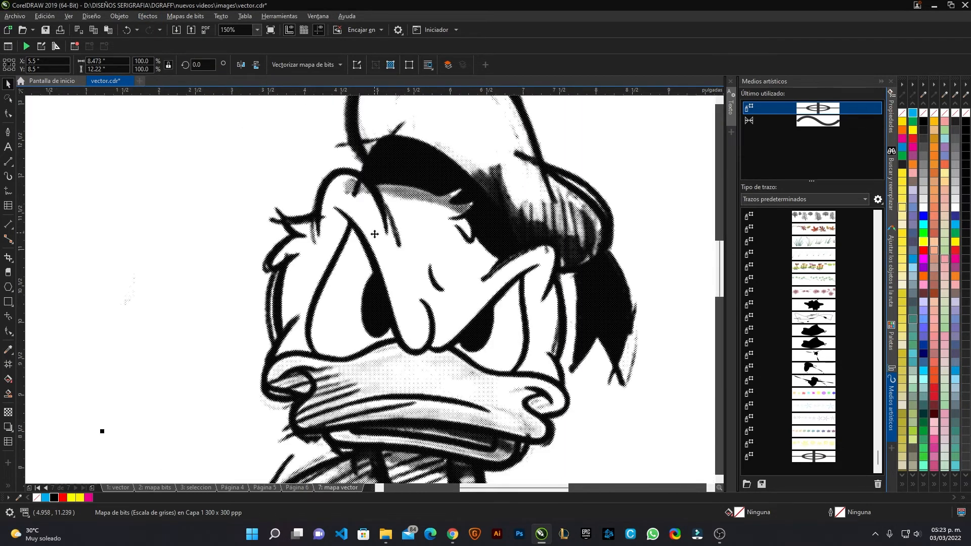
{"action": "scroll", "coordinate": [385, 240], "scroll_direction": "up", "scroll_amount": 2}
{"action": "scroll", "coordinate": [384, 240], "scroll_direction": "up", "scroll_amount": 1}
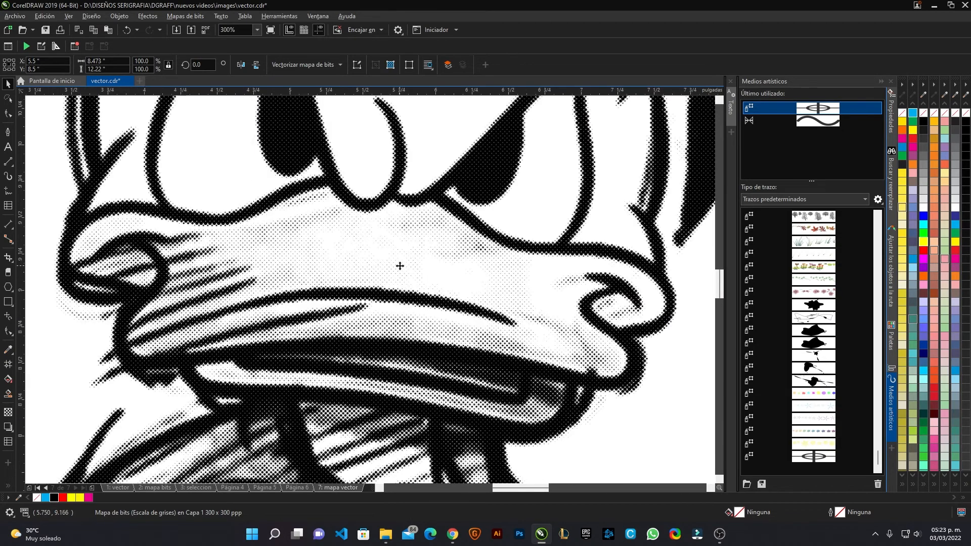
{"action": "scroll", "coordinate": [235, 205], "scroll_direction": "up", "scroll_amount": 1}
{"action": "scroll", "coordinate": [251, 209], "scroll_direction": "down", "scroll_amount": 4}
{"action": "scroll", "coordinate": [292, 293], "scroll_direction": "up", "scroll_amount": 3}
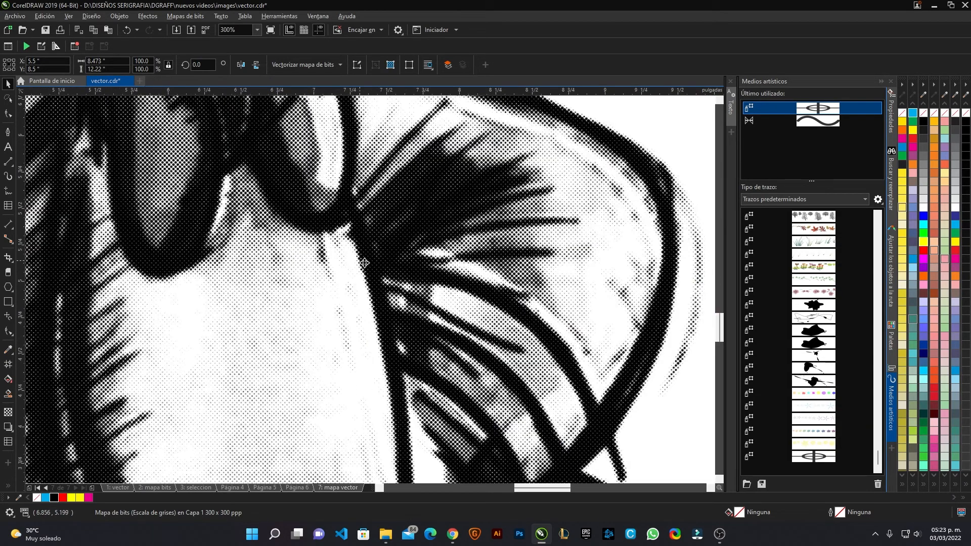
{"action": "scroll", "coordinate": [294, 295], "scroll_direction": "up", "scroll_amount": 1}
{"action": "scroll", "coordinate": [309, 291], "scroll_direction": "down", "scroll_amount": 1}
{"action": "scroll", "coordinate": [537, 221], "scroll_direction": "up", "scroll_amount": 1}
{"action": "scroll", "coordinate": [476, 235], "scroll_direction": "down", "scroll_amount": 4}
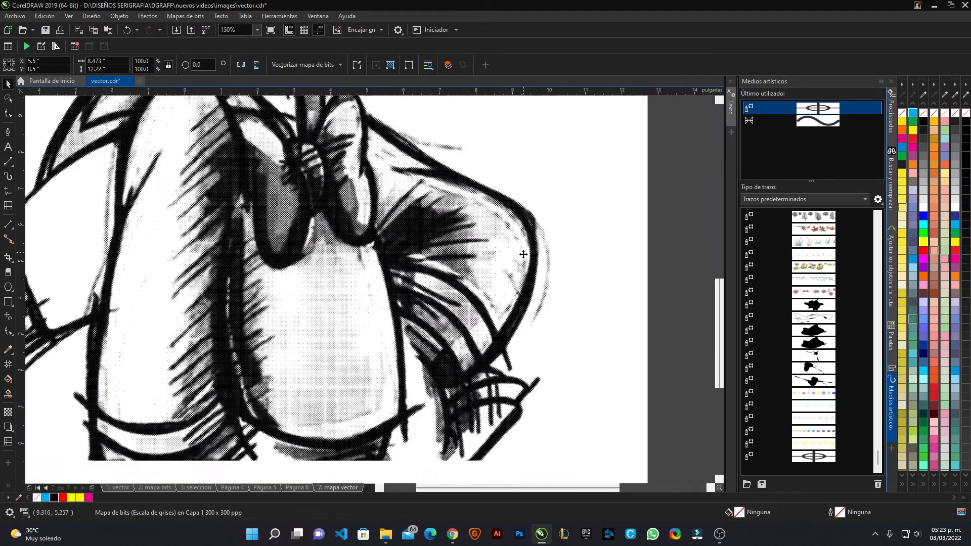
{"action": "scroll", "coordinate": [657, 268], "scroll_direction": "up", "scroll_amount": 2}
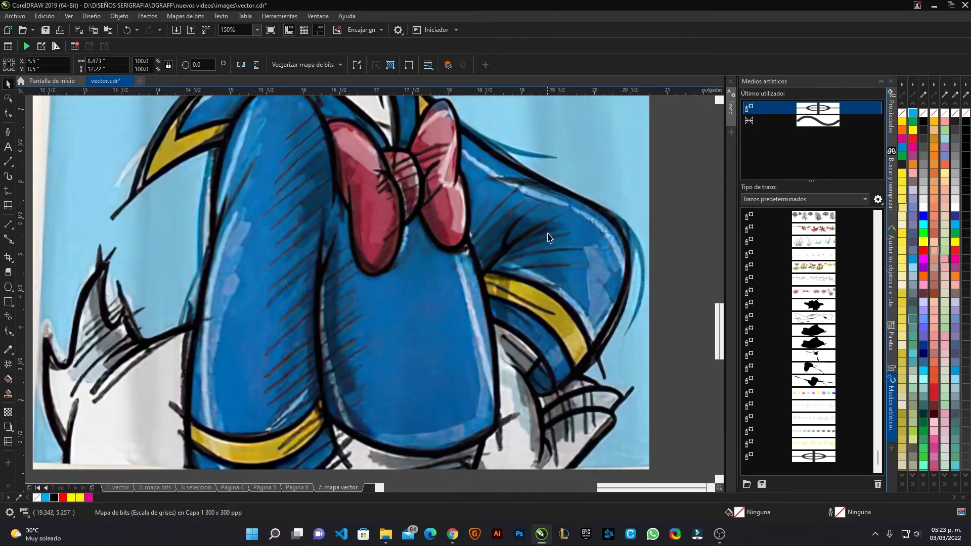
{"action": "scroll", "coordinate": [490, 234], "scroll_direction": "down", "scroll_amount": 3}
{"action": "scroll", "coordinate": [429, 159], "scroll_direction": "up", "scroll_amount": 1}
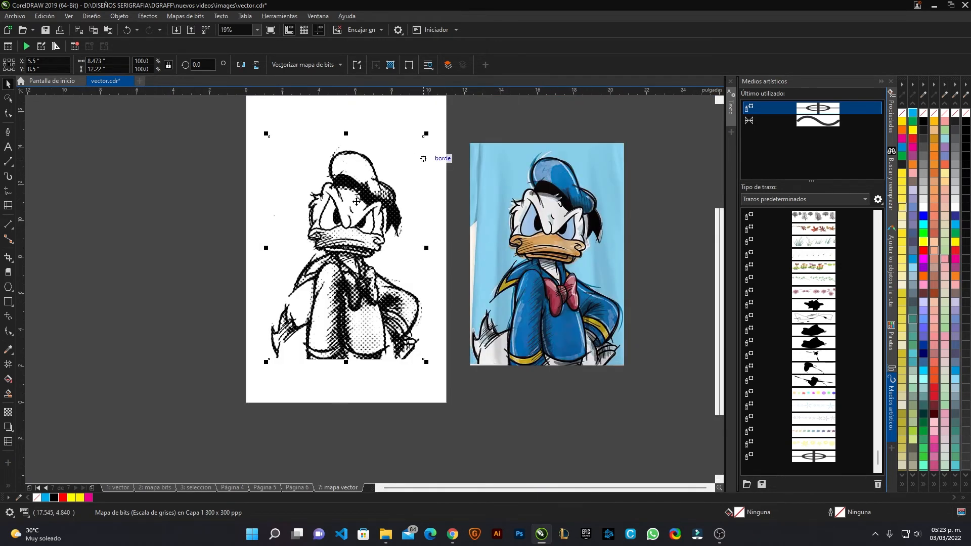
Convert the halftoned duck to a bitmap again at 300 ppp in 8-bit greyscale
{"action": "left_click", "coordinate": [173, 17]}
{"action": "left_click", "coordinate": [203, 28]}
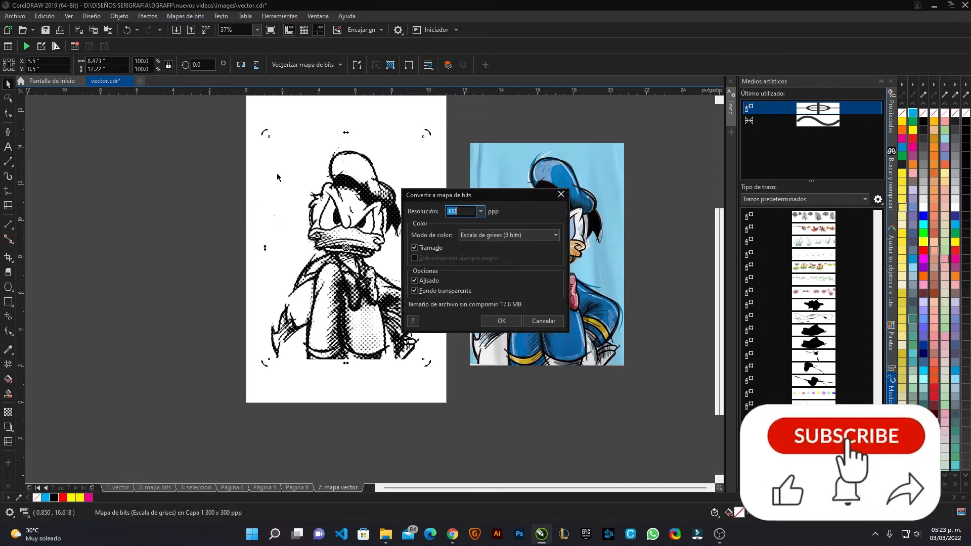
{"action": "left_click", "coordinate": [501, 321]}
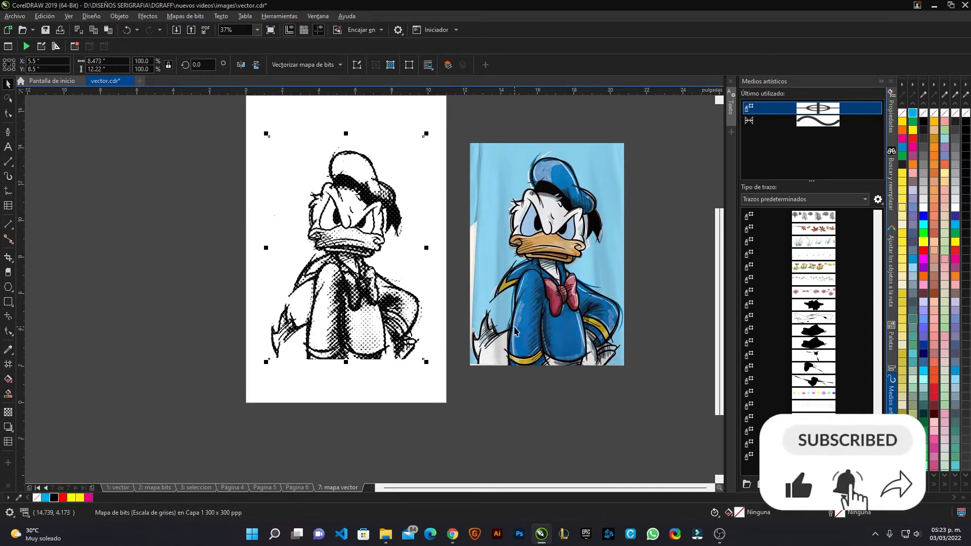
Change the halftoned duck to a 1-bit black-and-white bitmap using the Lineal conversion method with a threshold of 129
{"action": "left_click", "coordinate": [178, 18]}
{"action": "mouse_move", "coordinate": [212, 85]}
{"action": "left_click", "coordinate": [314, 99]}
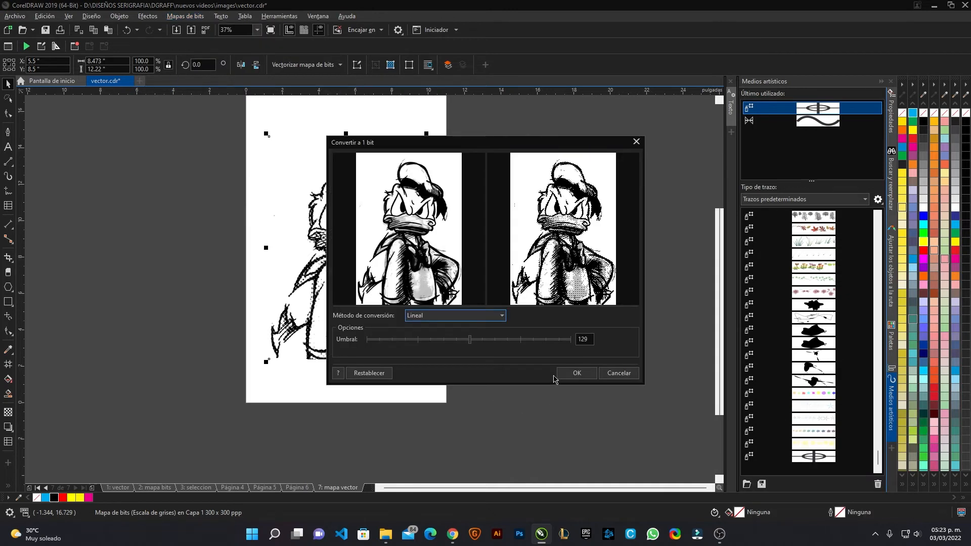
{"action": "left_click", "coordinate": [577, 373]}
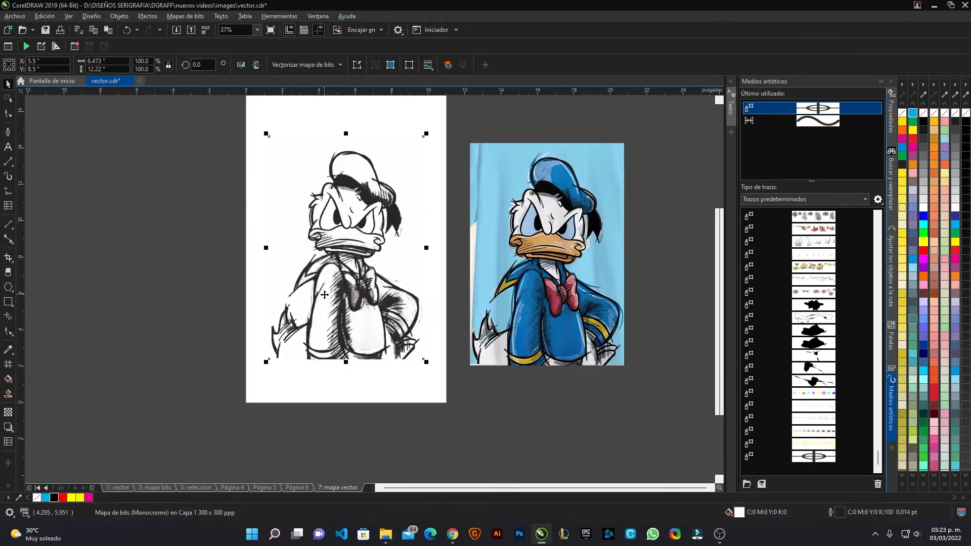
Remove the white fill from the monochrome duck bitmap so that only its black dots remain
{"action": "scroll", "coordinate": [341, 312], "scroll_direction": "up", "scroll_amount": 2}
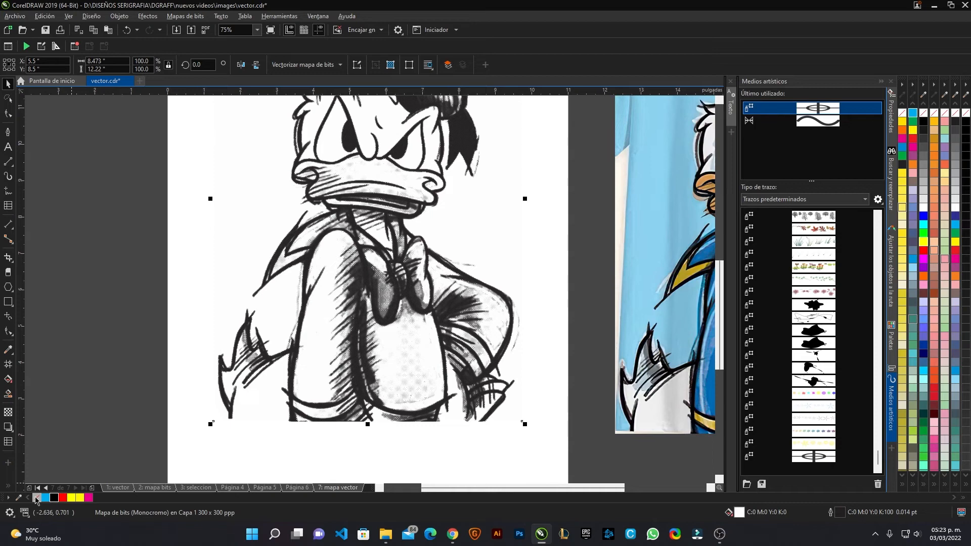
{"action": "scroll", "coordinate": [308, 295], "scroll_direction": "down", "scroll_amount": 2}
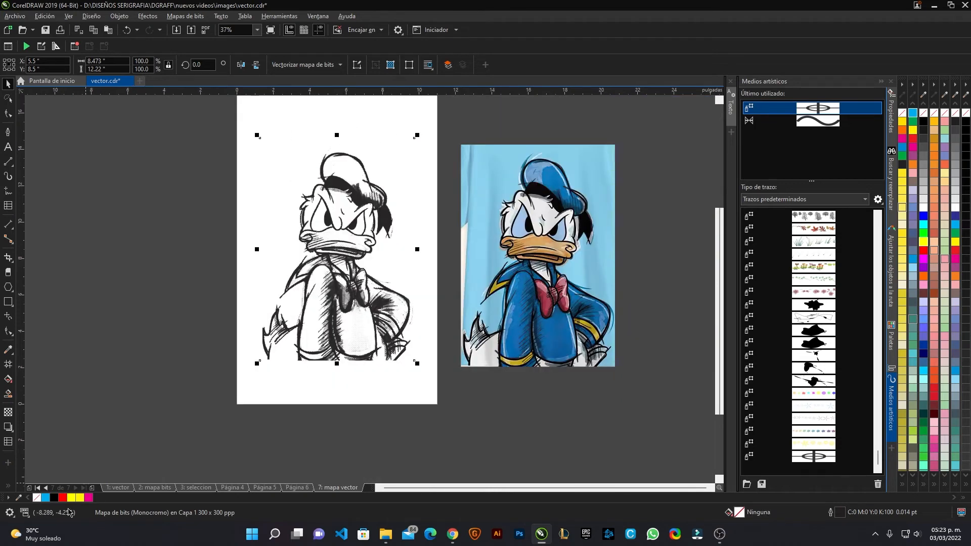
{"action": "left_click", "coordinate": [241, 444]}
{"action": "scroll", "coordinate": [354, 304], "scroll_direction": "up", "scroll_amount": 6}
{"action": "scroll", "coordinate": [318, 216], "scroll_direction": "down", "scroll_amount": 6}
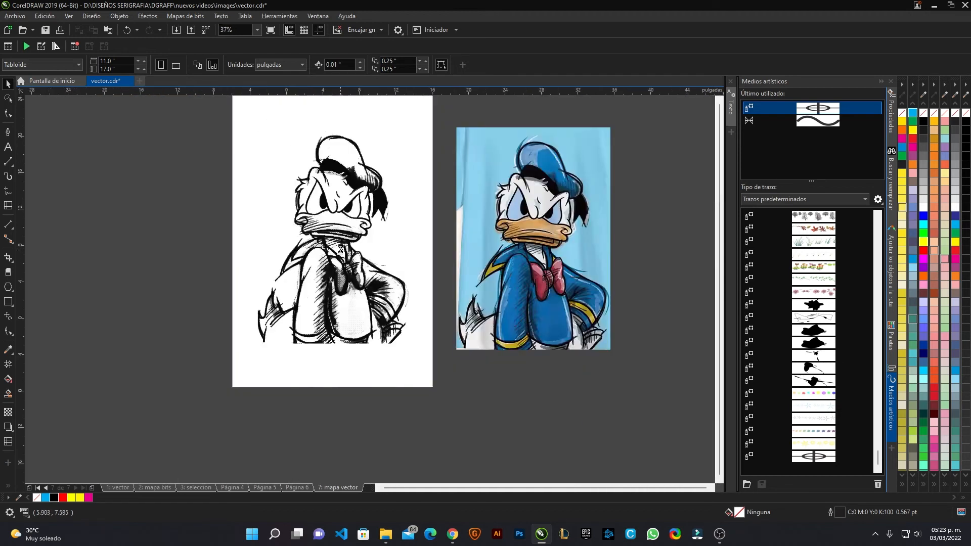
{"action": "scroll", "coordinate": [341, 249], "scroll_direction": "down", "scroll_amount": 1}
Centre the colour duck picture on the page and send it behind the black halftone separation
{"action": "left_click", "coordinate": [415, 237]}
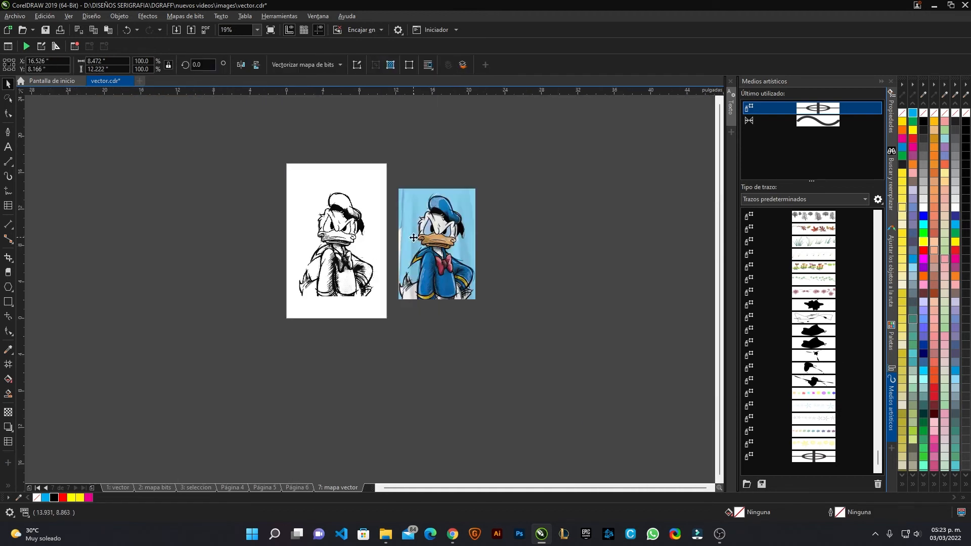
{"action": "scroll", "coordinate": [414, 238], "scroll_direction": "up", "scroll_amount": 1}
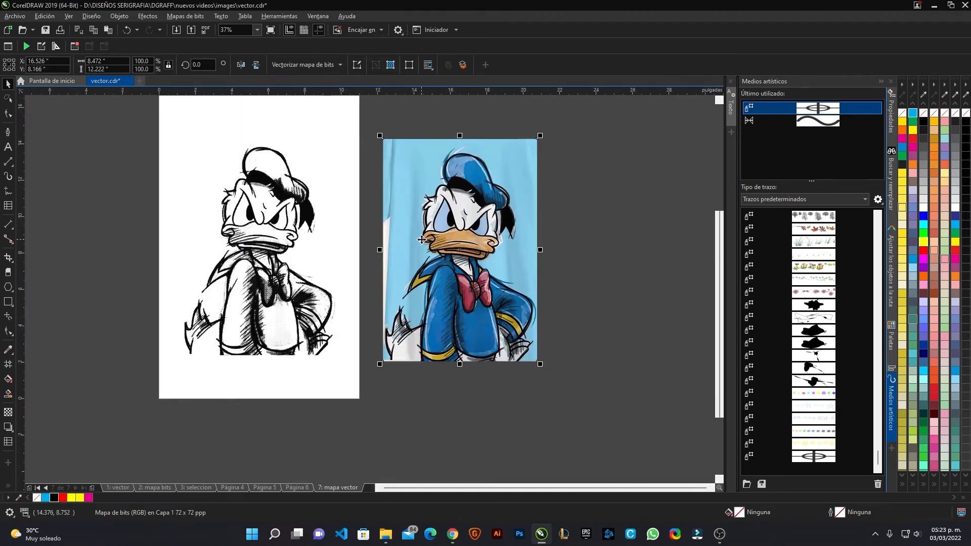
{"action": "key", "text": "p"}
{"action": "scroll", "coordinate": [260, 203], "scroll_direction": "up", "scroll_amount": 2}
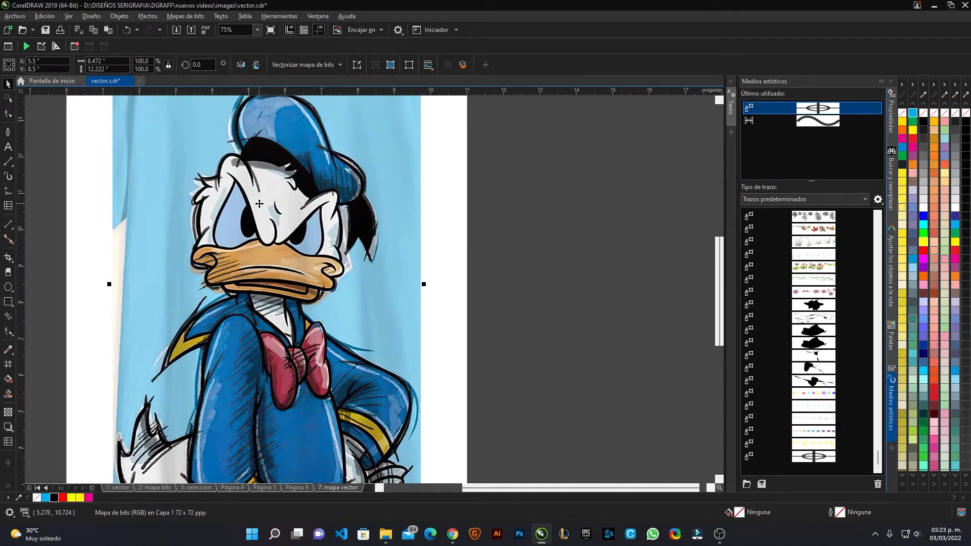
{"action": "key", "text": "shift+Page_Down"}
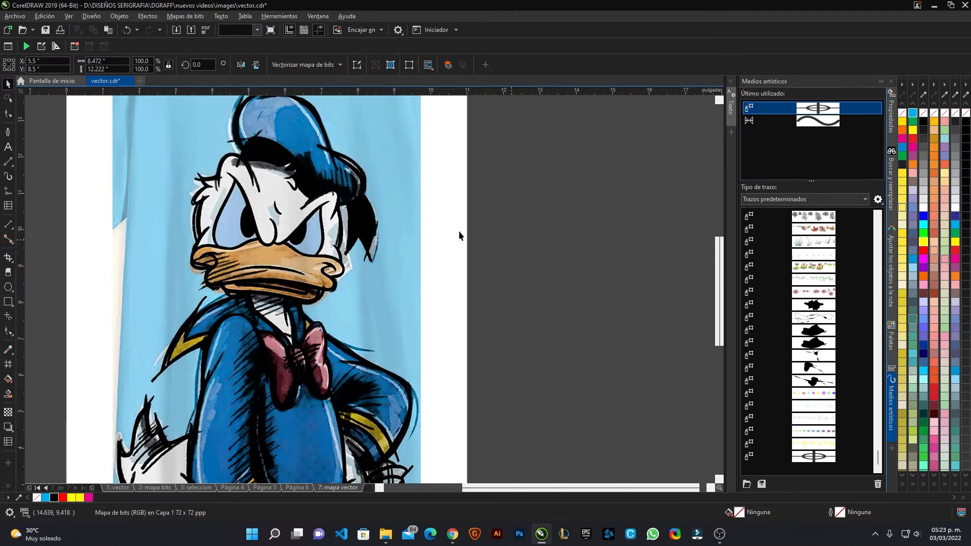
{"action": "left_click", "coordinate": [541, 248]}
{"action": "scroll", "coordinate": [327, 243], "scroll_direction": "up", "scroll_amount": 4}
{"action": "scroll", "coordinate": [320, 241], "scroll_direction": "down", "scroll_amount": 4}
{"action": "scroll", "coordinate": [242, 270], "scroll_direction": "up", "scroll_amount": 4}
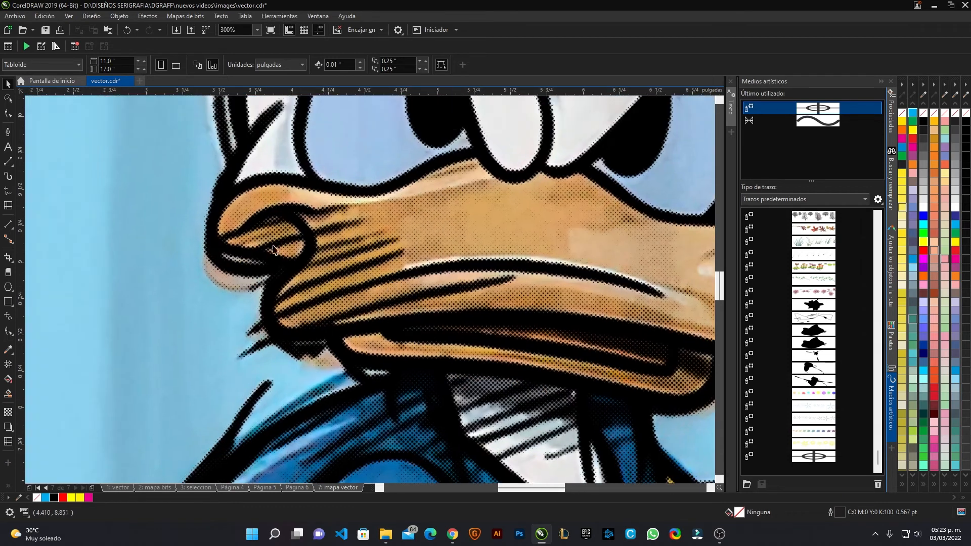
Start a B-Spline outline of the beak from the left mouth corner up to the notch below the left nostril
{"action": "left_click", "coordinate": [8, 161]}
{"action": "left_click", "coordinate": [33, 199]}
{"action": "scroll", "coordinate": [371, 385], "scroll_direction": "up", "scroll_amount": 2}
{"action": "left_click", "coordinate": [365, 351]}
{"action": "left_click", "coordinate": [357, 344]}
{"action": "left_click", "coordinate": [305, 351]}
{"action": "left_click", "coordinate": [281, 351]}
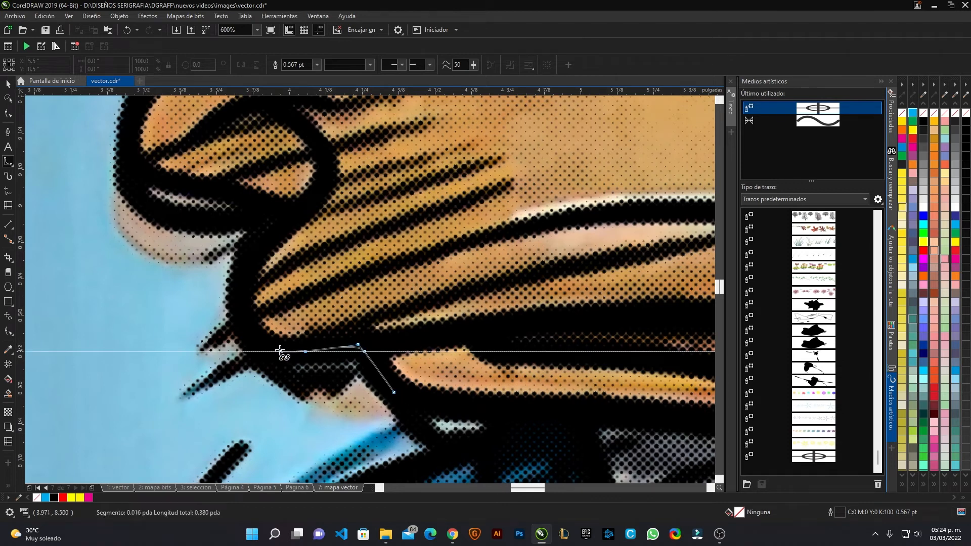
{"action": "left_click", "coordinate": [265, 351]}
{"action": "left_click", "coordinate": [242, 320]}
{"action": "left_click", "coordinate": [236, 289]}
{"action": "left_click", "coordinate": [249, 244]}
{"action": "left_click", "coordinate": [271, 225]}
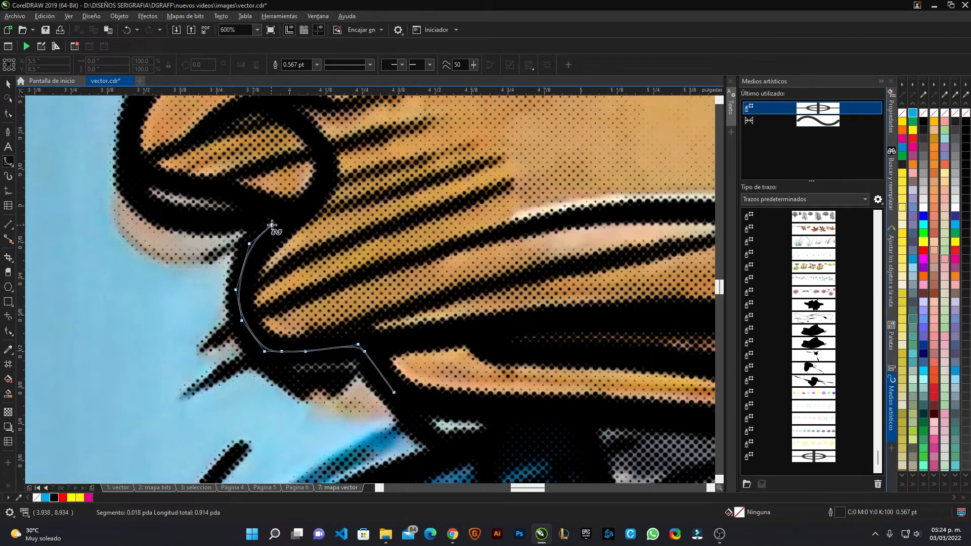
Continue the B-Spline around the beak's rounded left end and along its upper edge to below the left eye
{"action": "left_click_drag", "start_coordinate": [265, 231], "coordinate": [315, 287]}
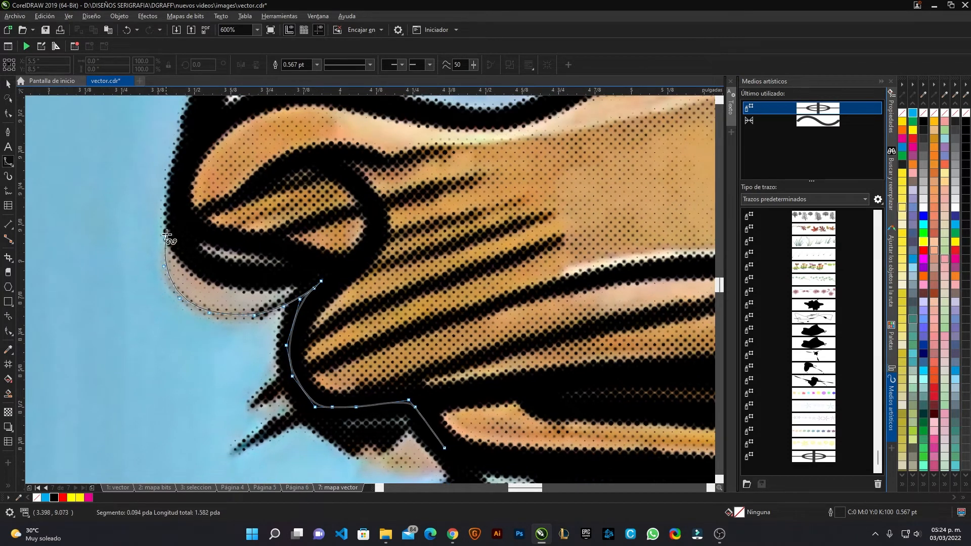
{"action": "left_click_drag", "start_coordinate": [172, 180], "coordinate": [162, 268]}
{"action": "left_click", "coordinate": [175, 256]}
{"action": "left_click", "coordinate": [183, 219]}
{"action": "left_click", "coordinate": [234, 192]}
{"action": "left_click", "coordinate": [270, 182]}
{"action": "left_click", "coordinate": [332, 186]}
{"action": "left_click", "coordinate": [383, 198]}
{"action": "left_click", "coordinate": [452, 202]}
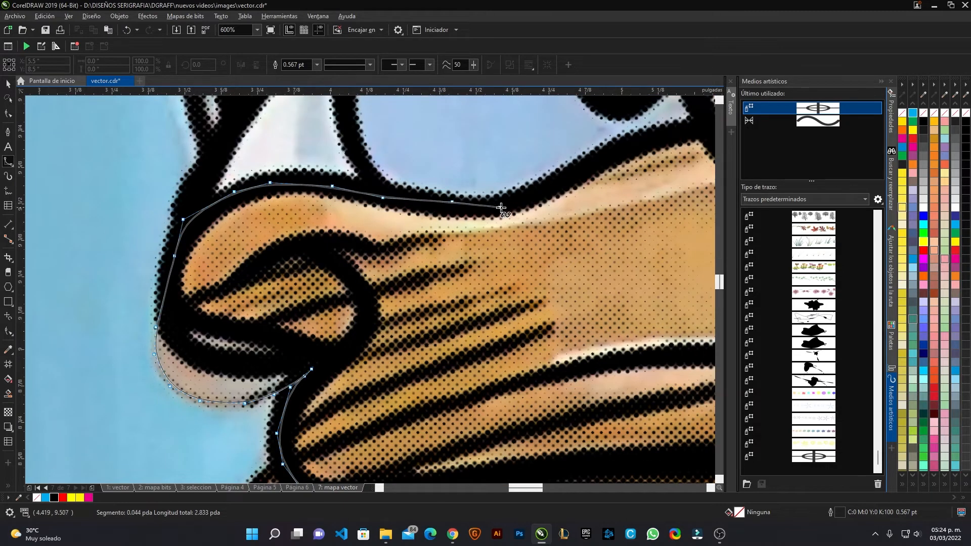
Extend the B-Spline along the beak's upper edge, dipping under the brow fold between the eyes, to below the right eye
{"action": "left_click_drag", "start_coordinate": [499, 208], "coordinate": [256, 212]}
{"action": "left_click", "coordinate": [306, 198]}
{"action": "left_click", "coordinate": [357, 160]}
{"action": "left_click", "coordinate": [407, 141]}
{"action": "left_click", "coordinate": [441, 133]}
{"action": "left_click", "coordinate": [518, 187]}
{"action": "left_click", "coordinate": [546, 181]}
{"action": "left_click_drag", "start_coordinate": [616, 175], "coordinate": [370, 162]}
{"action": "left_click", "coordinate": [358, 162]}
{"action": "left_click", "coordinate": [399, 156]}
{"action": "left_click", "coordinate": [439, 153]}
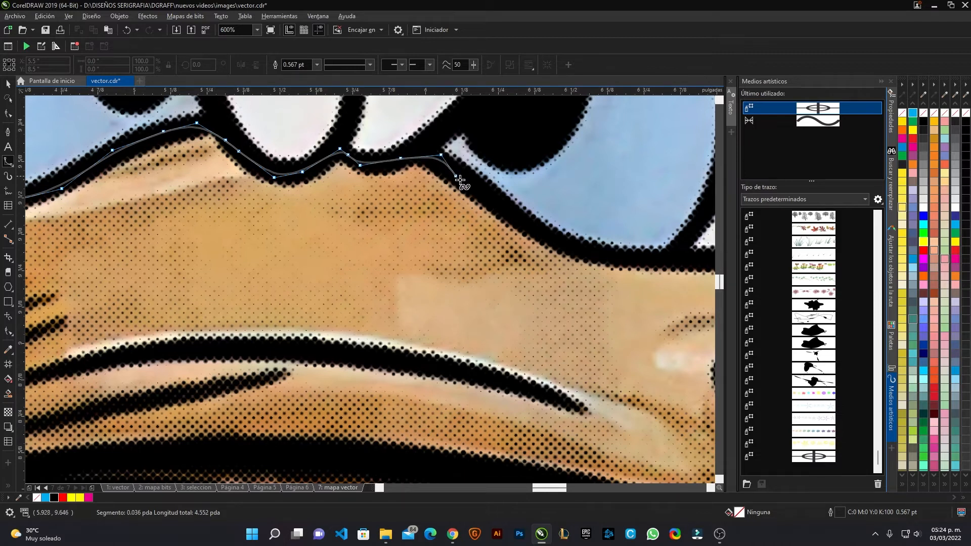
{"action": "left_click", "coordinate": [464, 184]}
Carry the B-Spline along the beak's upper right edge and around the right nostril to the notch beneath it
{"action": "left_click_drag", "start_coordinate": [528, 218], "coordinate": [277, 179]}
{"action": "left_click", "coordinate": [277, 179]}
{"action": "left_click", "coordinate": [320, 203]}
{"action": "left_click", "coordinate": [379, 214]}
{"action": "left_click", "coordinate": [468, 217]}
{"action": "left_click", "coordinate": [549, 227]}
{"action": "left_click", "coordinate": [622, 275]}
{"action": "left_click", "coordinate": [646, 314]}
{"action": "left_click", "coordinate": [646, 349]}
{"action": "left_click", "coordinate": [603, 373]}
{"action": "left_click", "coordinate": [569, 378]}
{"action": "left_click", "coordinate": [551, 406]}
{"action": "left_click", "coordinate": [568, 439]}
Close the B-Spline outline along the right mouth corner and lower bill, making a beak shape about 4.2 by 1.7 inches
{"action": "left_click_drag", "start_coordinate": [568, 439], "coordinate": [552, 251]}
{"action": "left_click", "coordinate": [530, 309]}
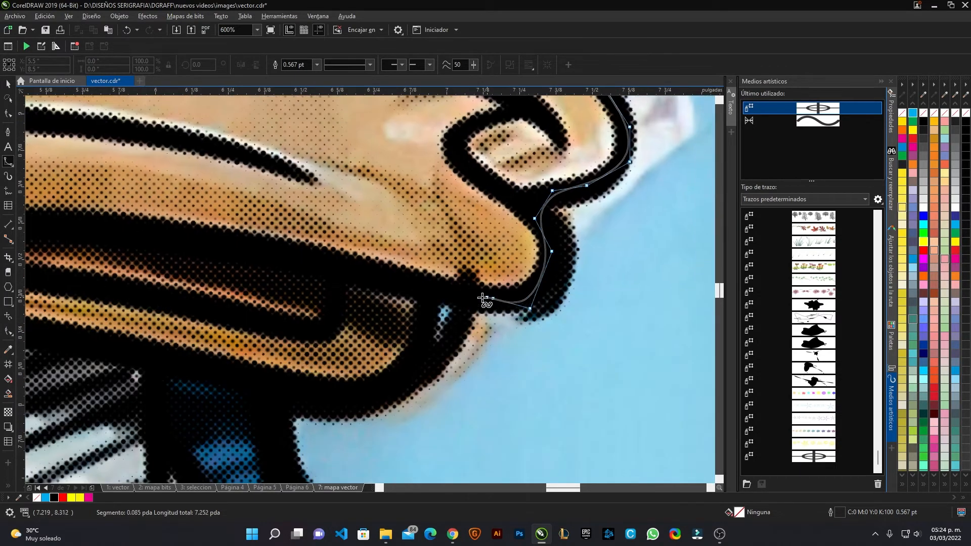
{"action": "left_click", "coordinate": [420, 349]}
{"action": "left_click", "coordinate": [381, 396]}
{"action": "left_click", "coordinate": [342, 399]}
{"action": "left_click", "coordinate": [210, 378]}
{"action": "left_click", "coordinate": [111, 337]}
{"action": "left_click_drag", "start_coordinate": [111, 337], "coordinate": [609, 356]}
{"action": "left_click", "coordinate": [440, 330]}
{"action": "left_click", "coordinate": [292, 332]}
{"action": "left_click", "coordinate": [206, 335]}
{"action": "left_click", "coordinate": [175, 319]}
{"action": "scroll", "coordinate": [342, 321], "scroll_direction": "down", "scroll_amount": 2}
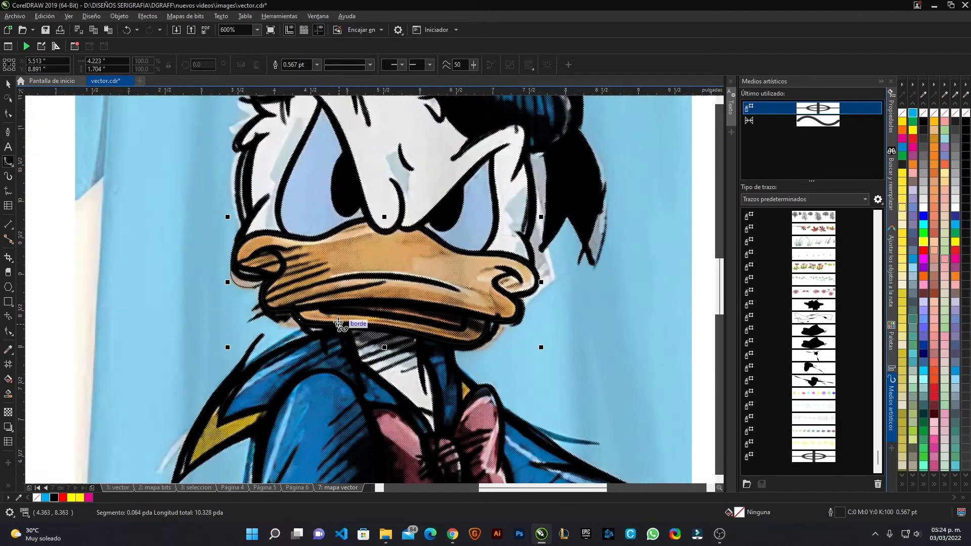
{"action": "scroll", "coordinate": [271, 232], "scroll_direction": "up", "scroll_amount": 2}
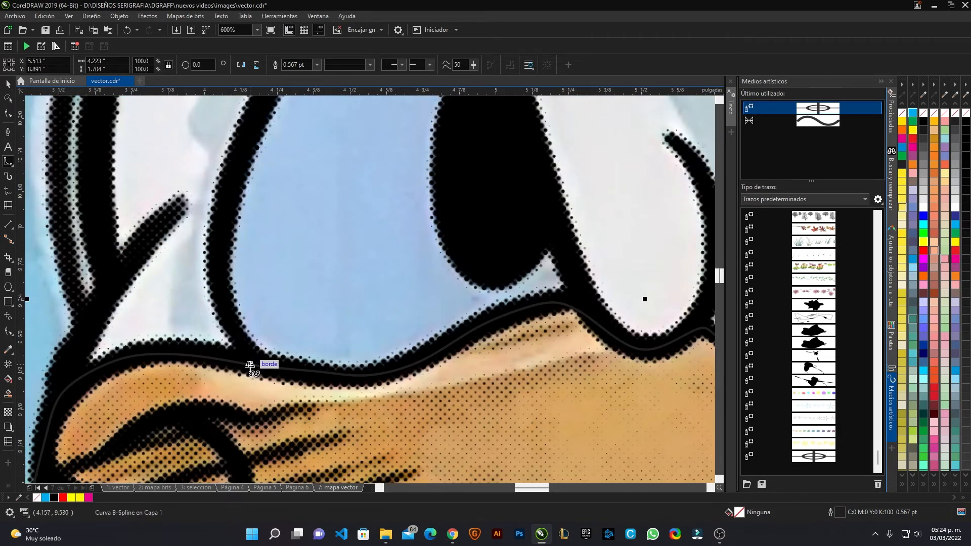
Start a B-Spline at the left eye's lower left corner and trace the eye's outer edge up to its pointed tip
{"action": "left_click", "coordinate": [250, 365]}
{"action": "left_click", "coordinate": [219, 289]}
{"action": "left_click_drag", "start_coordinate": [223, 206], "coordinate": [202, 356]}
{"action": "left_click", "coordinate": [196, 306]}
{"action": "left_click", "coordinate": [242, 218]}
{"action": "left_click", "coordinate": [238, 282]}
{"action": "left_click", "coordinate": [266, 213]}
{"action": "left_click", "coordinate": [314, 112]}
{"action": "left_click", "coordinate": [328, 132]}
Trace down the left eye's inner edge and along the beak, closing the B-Spline as a shape about 1.2 by 1.8 inches
{"action": "left_click_drag", "start_coordinate": [404, 309], "coordinate": [314, 160]}
{"action": "left_click", "coordinate": [336, 203]}
{"action": "left_click", "coordinate": [345, 249]}
{"action": "left_click_drag", "start_coordinate": [384, 370], "coordinate": [328, 247]}
{"action": "left_click", "coordinate": [335, 263]}
{"action": "left_click", "coordinate": [345, 299]}
{"action": "left_click", "coordinate": [348, 311]}
{"action": "left_click", "coordinate": [307, 311]}
{"action": "left_click", "coordinate": [266, 322]}
{"action": "left_click", "coordinate": [248, 337]}
{"action": "left_click_drag", "start_coordinate": [168, 373], "coordinate": [468, 340]}
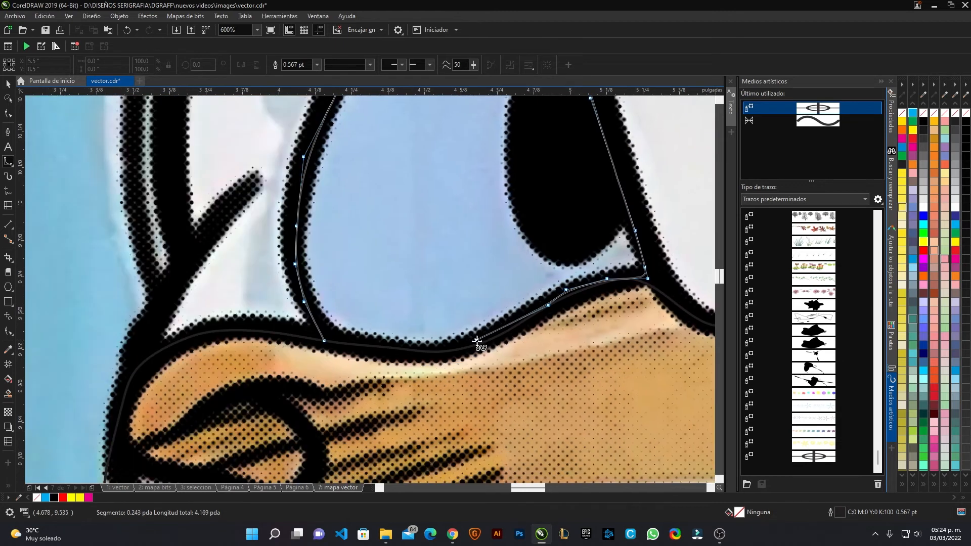
{"action": "left_click", "coordinate": [324, 340]}
Start a B-Spline at the bottom of the right eye and trace its outer edge up to the pointed tip
{"action": "scroll", "coordinate": [199, 304], "scroll_direction": "down", "scroll_amount": 3}
{"action": "scroll", "coordinate": [425, 298], "scroll_direction": "up", "scroll_amount": 3}
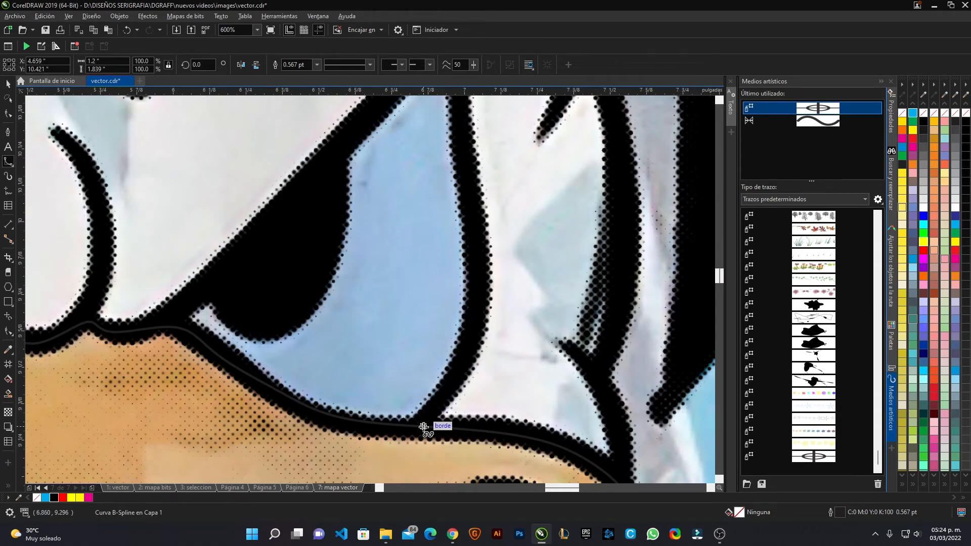
{"action": "left_click", "coordinate": [424, 426]}
{"action": "left_click", "coordinate": [468, 356]}
{"action": "left_click", "coordinate": [477, 314]}
{"action": "left_click", "coordinate": [475, 249]}
{"action": "left_click_drag", "start_coordinate": [467, 171], "coordinate": [476, 296]}
{"action": "left_click", "coordinate": [470, 157]}
Trace down the right eye's slanted brow edge to its inner corner and close the shape at about 1.0 by 1.3 inches
{"action": "left_click", "coordinate": [294, 315]}
{"action": "left_click_drag", "start_coordinate": [202, 437], "coordinate": [293, 296]}
{"action": "left_click", "coordinate": [280, 301]}
{"action": "left_click", "coordinate": [276, 326]}
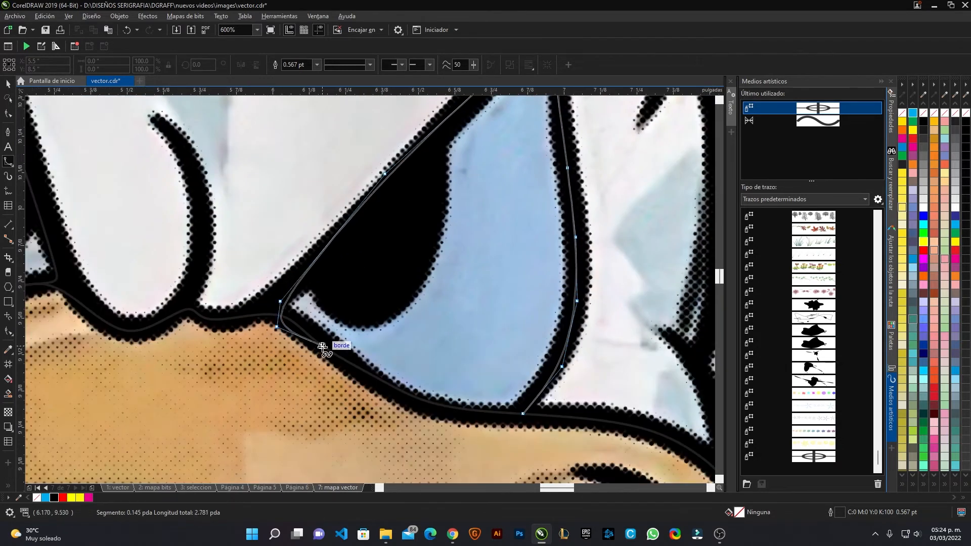
{"action": "left_click", "coordinate": [524, 414]}
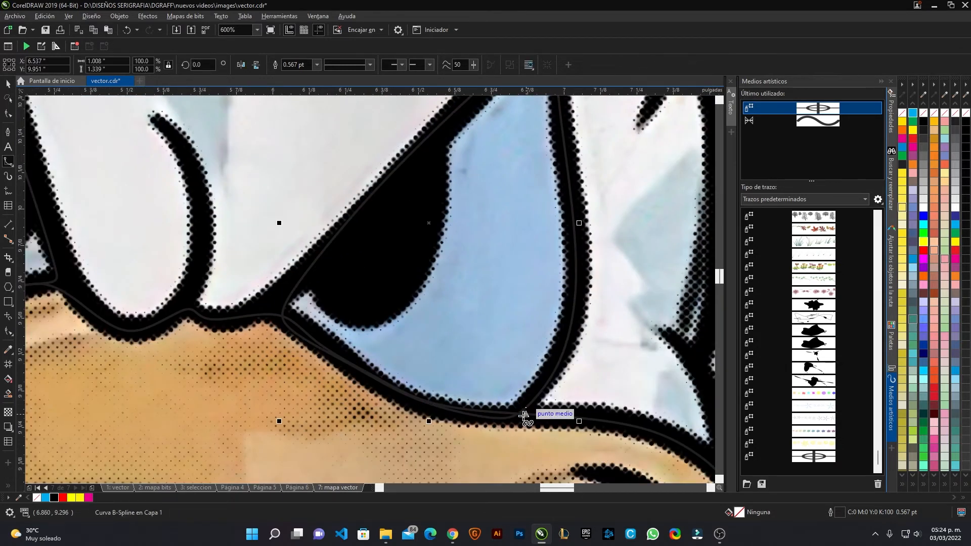
Start the white head's B-Spline at the left eye's inner corner and carry it up and over the eye's tip
{"action": "scroll", "coordinate": [528, 374], "scroll_direction": "down", "scroll_amount": 2}
{"action": "scroll", "coordinate": [426, 340], "scroll_direction": "up", "scroll_amount": 1}
{"action": "left_click", "coordinate": [398, 355]}
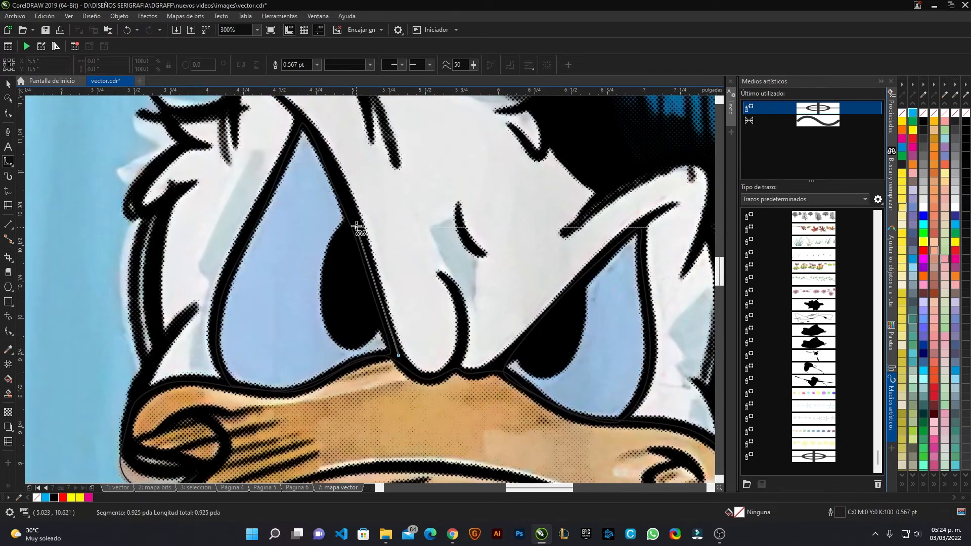
{"action": "scroll", "coordinate": [369, 273], "scroll_direction": "up", "scroll_amount": 1}
{"action": "left_click", "coordinate": [375, 273]}
{"action": "left_click", "coordinate": [341, 223]}
{"action": "left_click", "coordinate": [322, 209]}
{"action": "left_click", "coordinate": [303, 270]}
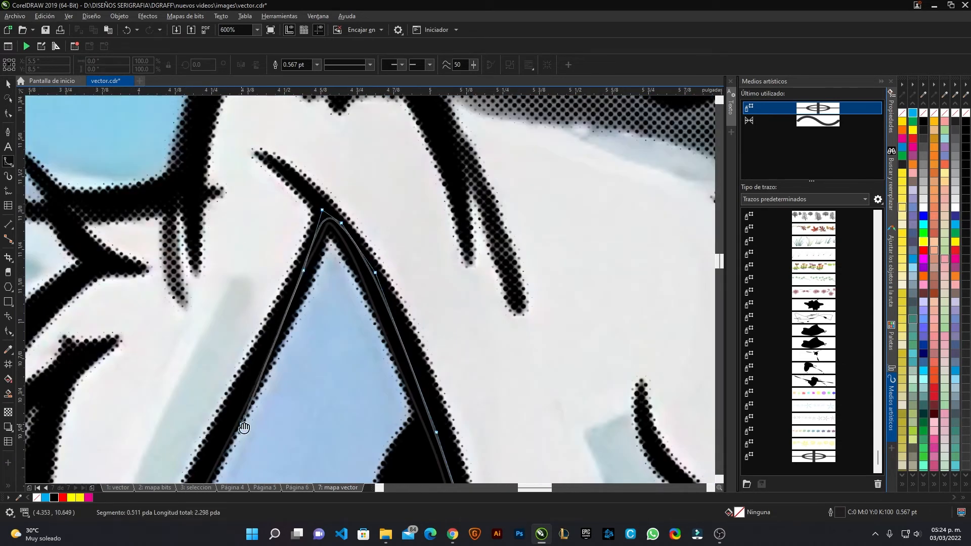
Continue the head B-Spline down the left eye's outer edge and along the beak's upper edge to its left end
{"action": "left_click_drag", "start_coordinate": [242, 424], "coordinate": [523, 103]}
{"action": "left_click", "coordinate": [473, 178]}
{"action": "left_click", "coordinate": [425, 263]}
{"action": "left_click", "coordinate": [429, 343]}
{"action": "left_click", "coordinate": [449, 390]}
{"action": "left_click", "coordinate": [455, 406]}
{"action": "left_click", "coordinate": [432, 418]}
{"action": "left_click", "coordinate": [363, 407]}
{"action": "left_click", "coordinate": [291, 437]}
Extend the head B-Spline up the left cheek and around the lower feather tuft on that side
{"action": "left_click", "coordinate": [299, 385]}
{"action": "left_click", "coordinate": [276, 328]}
{"action": "left_click", "coordinate": [270, 248]}
{"action": "left_click", "coordinate": [277, 181]}
{"action": "left_click_drag", "start_coordinate": [283, 206], "coordinate": [269, 352]}
{"action": "left_click", "coordinate": [282, 279]}
{"action": "left_click", "coordinate": [302, 255]}
{"action": "left_click", "coordinate": [255, 253]}
{"action": "left_click", "coordinate": [278, 212]}
{"action": "left_click_drag", "start_coordinate": [304, 176], "coordinate": [249, 382]}
{"action": "left_click", "coordinate": [231, 396]}
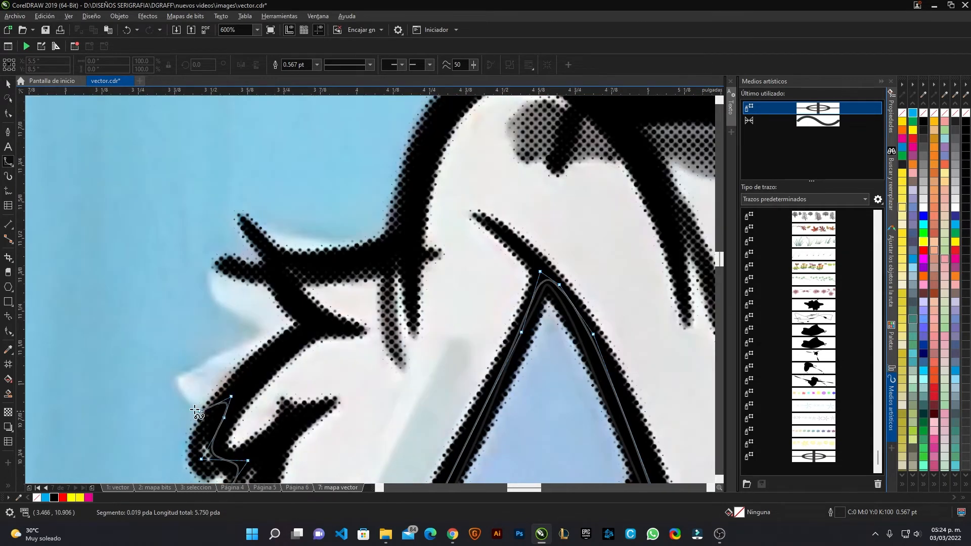
Trace the head B-Spline around the pointed upper left feathers and along their top line to the forehead
{"action": "left_click", "coordinate": [250, 342]}
{"action": "left_click", "coordinate": [259, 324]}
{"action": "left_click", "coordinate": [209, 295]}
{"action": "left_click", "coordinate": [204, 263]}
{"action": "left_click", "coordinate": [251, 271]}
{"action": "left_click", "coordinate": [289, 262]}
{"action": "left_click", "coordinate": [365, 260]}
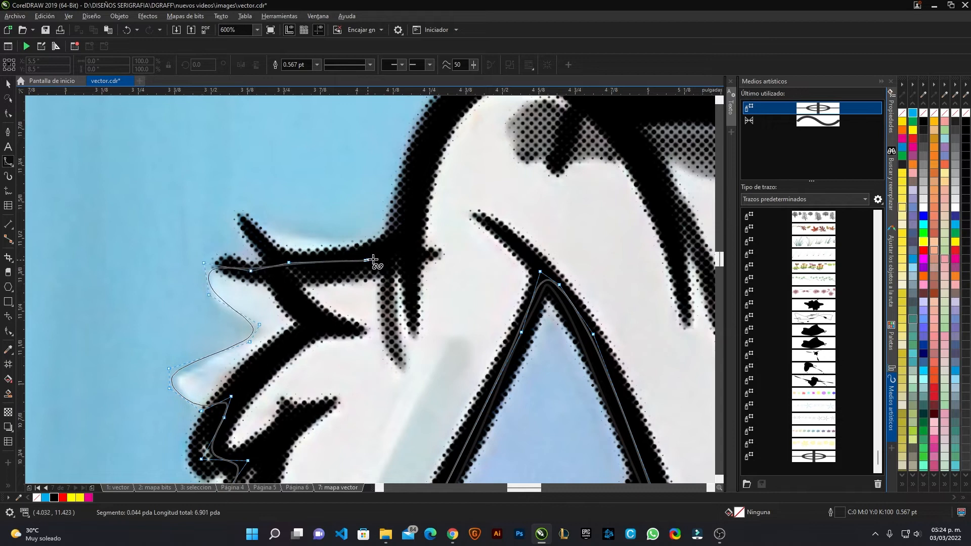
{"action": "left_click", "coordinate": [403, 241]}
Carry the head B-Spline over the top of the forehead and along the underside of the cap
{"action": "left_click_drag", "start_coordinate": [359, 279], "coordinate": [290, 379]}
{"action": "left_click", "coordinate": [345, 259]}
{"action": "left_click", "coordinate": [479, 243]}
{"action": "left_click", "coordinate": [408, 245]}
{"action": "left_click", "coordinate": [587, 262]}
{"action": "left_click", "coordinate": [248, 129]}
{"action": "left_click", "coordinate": [379, 143]}
{"action": "left_click", "coordinate": [458, 182]}
{"action": "left_click", "coordinate": [501, 314]}
Continue the head B-Spline from the cap's lower edge over the right brow and down its outer side
{"action": "left_click", "coordinate": [285, 178]}
{"action": "left_click", "coordinate": [393, 143]}
{"action": "left_click", "coordinate": [466, 158]}
{"action": "left_click", "coordinate": [493, 190]}
{"action": "left_click", "coordinate": [495, 201]}
{"action": "left_click", "coordinate": [494, 225]}
{"action": "left_click", "coordinate": [477, 303]}
{"action": "left_click", "coordinate": [503, 221]}
{"action": "left_click", "coordinate": [497, 306]}
Trace the head B-Spline around the feathers behind the right cheek and down to the beak's right end
{"action": "left_click", "coordinate": [487, 117]}
{"action": "left_click", "coordinate": [520, 107]}
{"action": "left_click", "coordinate": [598, 191]}
{"action": "left_click", "coordinate": [587, 407]}
{"action": "left_click_drag", "start_coordinate": [570, 395], "coordinate": [568, 138]}
{"action": "left_click", "coordinate": [565, 183]}
{"action": "left_click", "coordinate": [557, 223]}
{"action": "left_click", "coordinate": [576, 286]}
{"action": "left_click", "coordinate": [591, 363]}
{"action": "left_click", "coordinate": [580, 380]}
{"action": "left_click", "coordinate": [512, 435]}
{"action": "left_click", "coordinate": [500, 449]}
{"action": "left_click", "coordinate": [464, 460]}
Run the head B-Spline back around the beak's right end and along its upper edge to the right eye
{"action": "left_click", "coordinate": [442, 452]}
{"action": "left_click", "coordinate": [471, 426]}
{"action": "left_click", "coordinate": [516, 405]}
{"action": "left_click", "coordinate": [529, 391]}
{"action": "left_click", "coordinate": [524, 352]}
{"action": "left_click", "coordinate": [507, 325]}
{"action": "left_click", "coordinate": [485, 300]}
{"action": "left_click", "coordinate": [383, 272]}
{"action": "left_click", "coordinate": [335, 263]}
{"action": "left_click", "coordinate": [309, 255]}
Extend the head B-Spline up the right eye's outer edge, over its tip and down the slanted brow edge
{"action": "left_click", "coordinate": [342, 223]}
{"action": "left_click", "coordinate": [354, 195]}
{"action": "left_click", "coordinate": [364, 127]}
{"action": "left_click_drag", "start_coordinate": [364, 129], "coordinate": [343, 353]}
{"action": "left_click", "coordinate": [339, 281]}
{"action": "left_click", "coordinate": [333, 230]}
{"action": "left_click", "coordinate": [322, 166]}
{"action": "left_click_drag", "start_coordinate": [322, 166], "coordinate": [340, 274]}
{"action": "left_click", "coordinate": [338, 189]}
{"action": "left_click", "coordinate": [306, 222]}
{"action": "left_click", "coordinate": [187, 320]}
{"action": "left_click", "coordinate": [109, 393]}
Follow the beak's upper edge between the eyes and close the head B-Spline as a shape about 4.5 by 3.4 inches
{"action": "left_click_drag", "start_coordinate": [117, 395], "coordinate": [547, 166]}
{"action": "left_click", "coordinate": [495, 238]}
{"action": "left_click", "coordinate": [473, 260]}
{"action": "left_click", "coordinate": [436, 264]}
{"action": "left_click", "coordinate": [409, 271]}
{"action": "left_click", "coordinate": [389, 259]}
{"action": "left_click", "coordinate": [360, 277]}
{"action": "left_click", "coordinate": [332, 278]}
{"action": "left_click", "coordinate": [279, 238]}
{"action": "scroll", "coordinate": [380, 273], "scroll_direction": "down", "scroll_amount": 2}
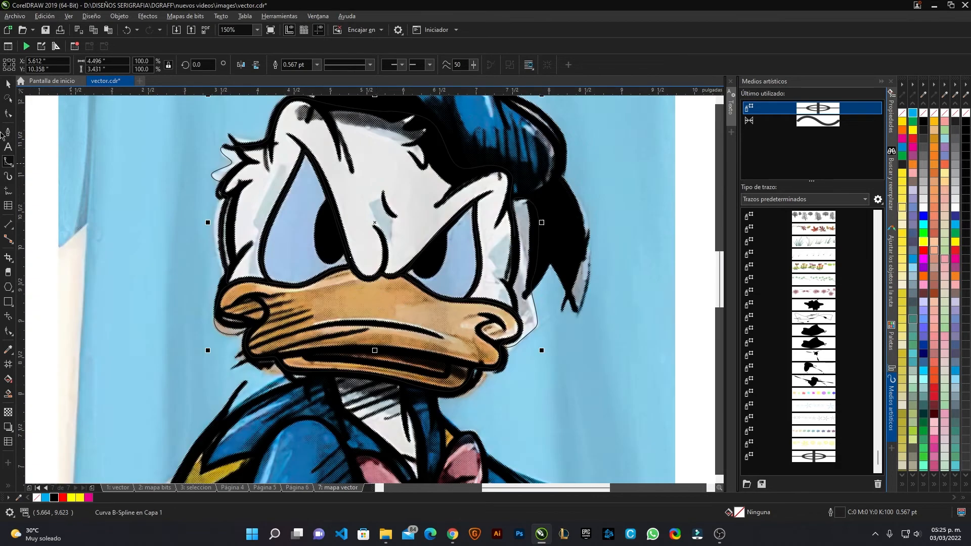
Fill the head shape with white and remove its outline
{"action": "left_click", "coordinate": [8, 87]}
{"action": "scroll", "coordinate": [452, 310], "scroll_direction": "down", "scroll_amount": 1}
{"action": "scroll", "coordinate": [468, 163], "scroll_direction": "up", "scroll_amount": 2}
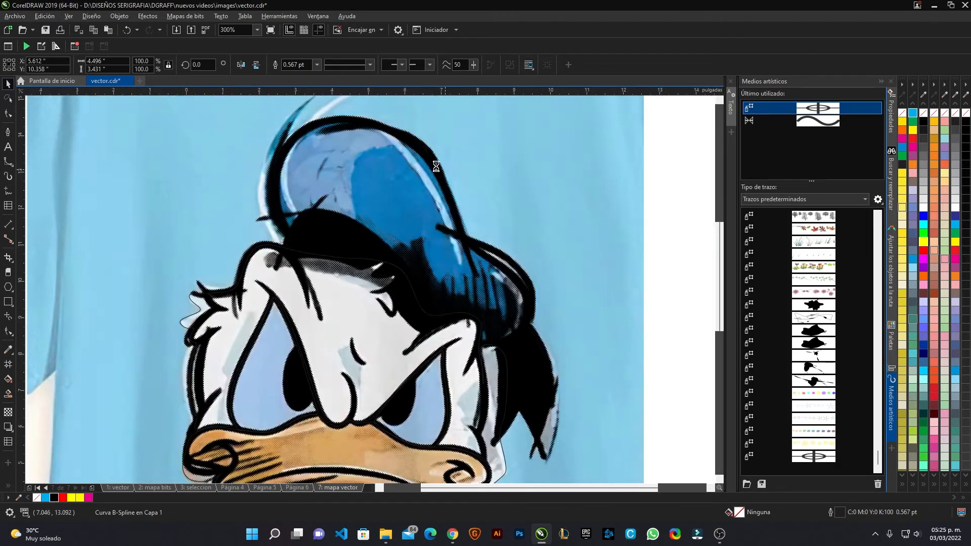
{"action": "scroll", "coordinate": [436, 167], "scroll_direction": "down", "scroll_amount": 2}
{"action": "scroll", "coordinate": [548, 277], "scroll_direction": "up", "scroll_amount": 1}
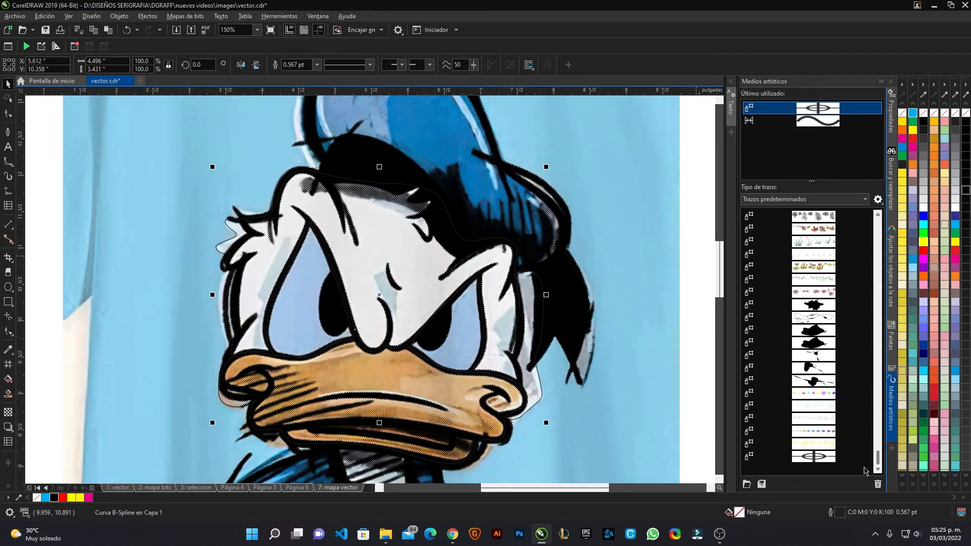
{"action": "left_click", "coordinate": [908, 486]}
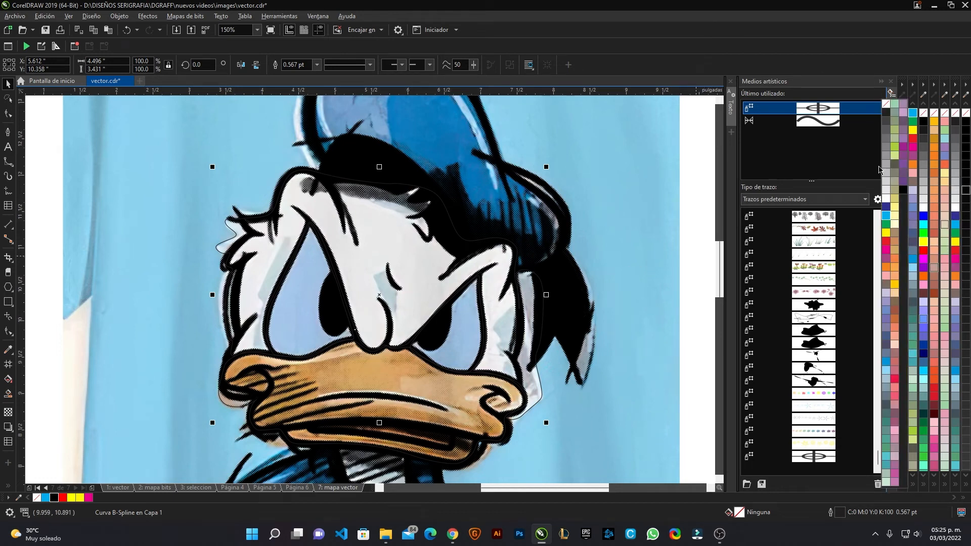
{"action": "left_click", "coordinate": [887, 200]}
{"action": "right_click", "coordinate": [37, 499]}
Fill both eye shapes with cyan and the beak shape with yellow
{"action": "left_click", "coordinate": [303, 329]}
{"action": "left_click", "coordinate": [436, 340], "text": "shift"}
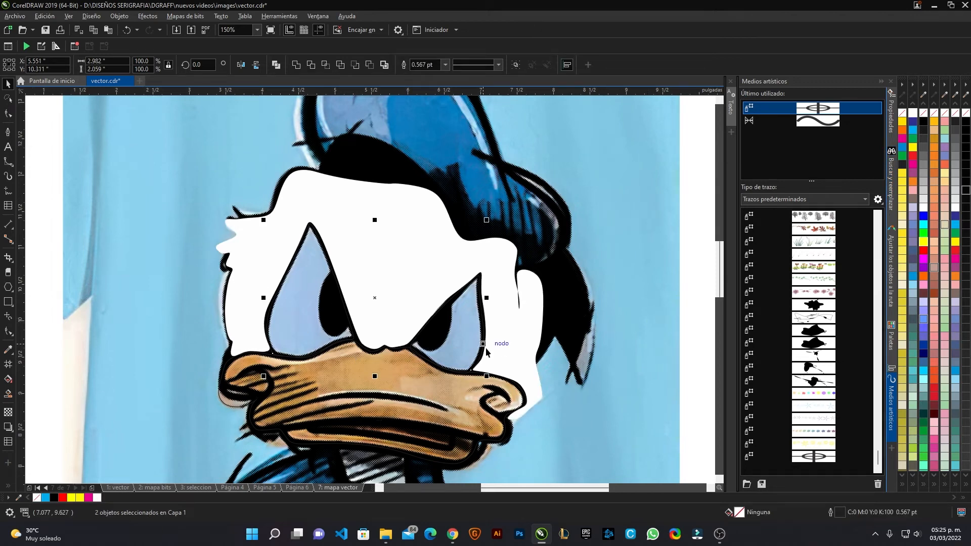
{"action": "left_click", "coordinate": [914, 131]}
{"action": "scroll", "coordinate": [409, 233], "scroll_direction": "down", "scroll_amount": 1}
{"action": "scroll", "coordinate": [403, 300], "scroll_direction": "up", "scroll_amount": 1}
{"action": "left_click", "coordinate": [403, 301]}
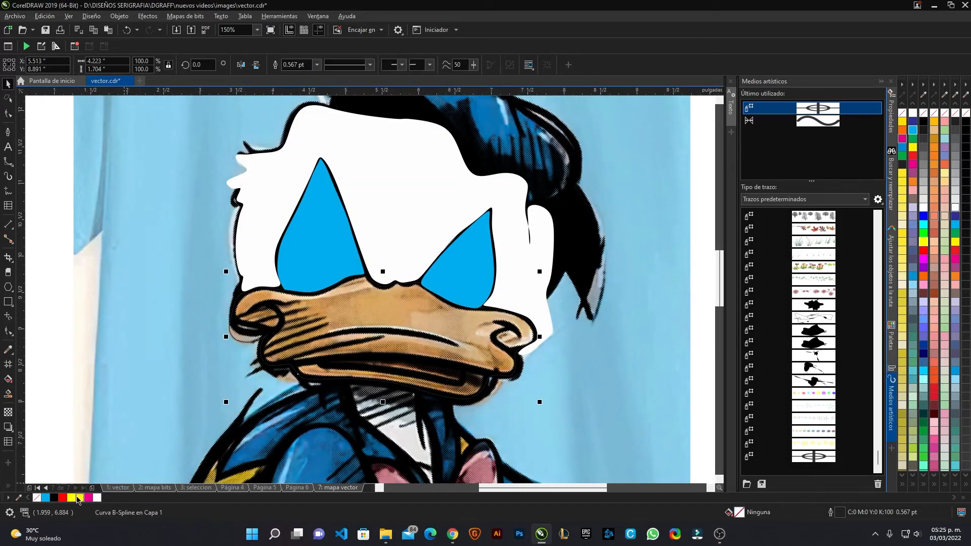
{"action": "left_click", "coordinate": [80, 498]}
Select the head, eye and beak shapes together and remove their outlines
{"action": "scroll", "coordinate": [436, 323], "scroll_direction": "down", "scroll_amount": 4}
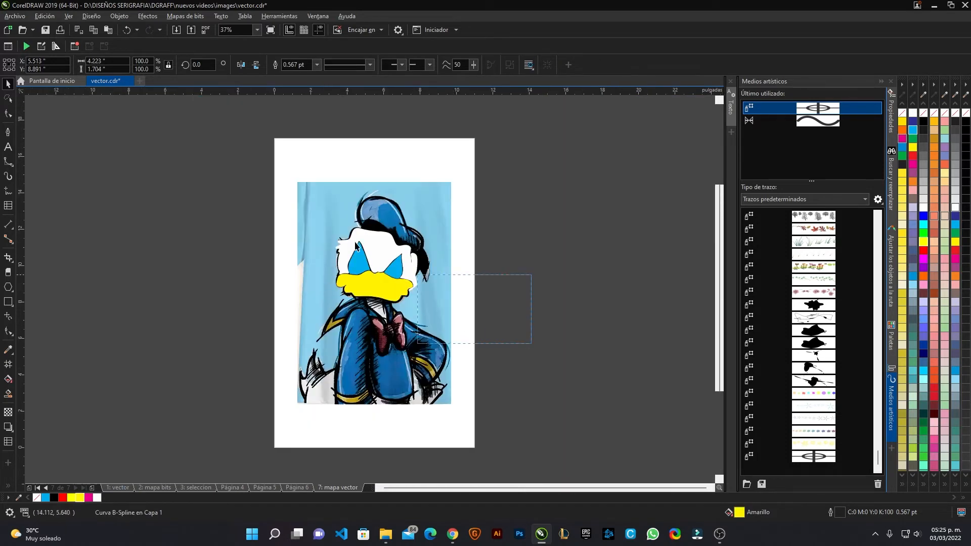
{"action": "left_click_drag", "start_coordinate": [452, 294], "coordinate": [326, 217]}
{"action": "right_click", "coordinate": [37, 497]}
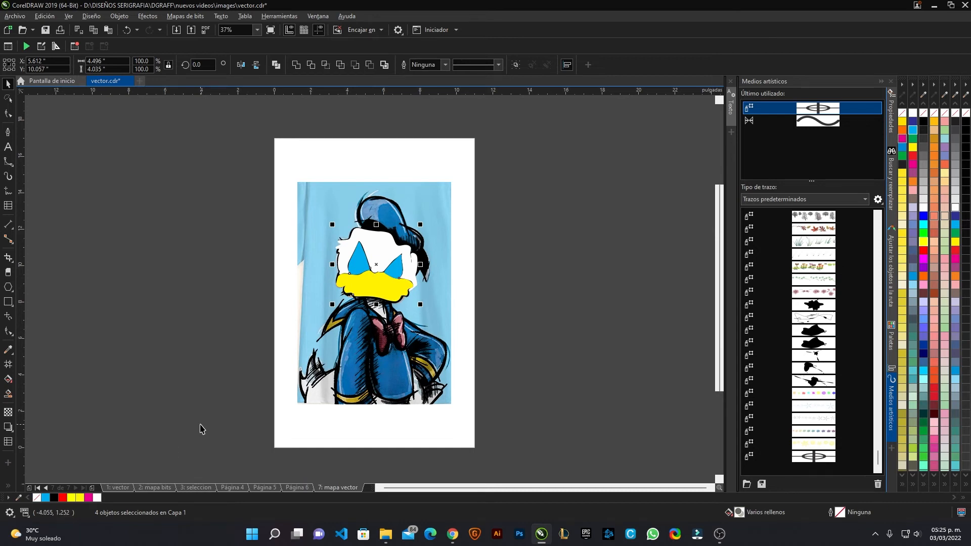
Try to move the colour image off the page to inspect the shapes, and undo the move
{"action": "left_click", "coordinate": [200, 425]}
{"action": "left_click", "coordinate": [385, 379]}
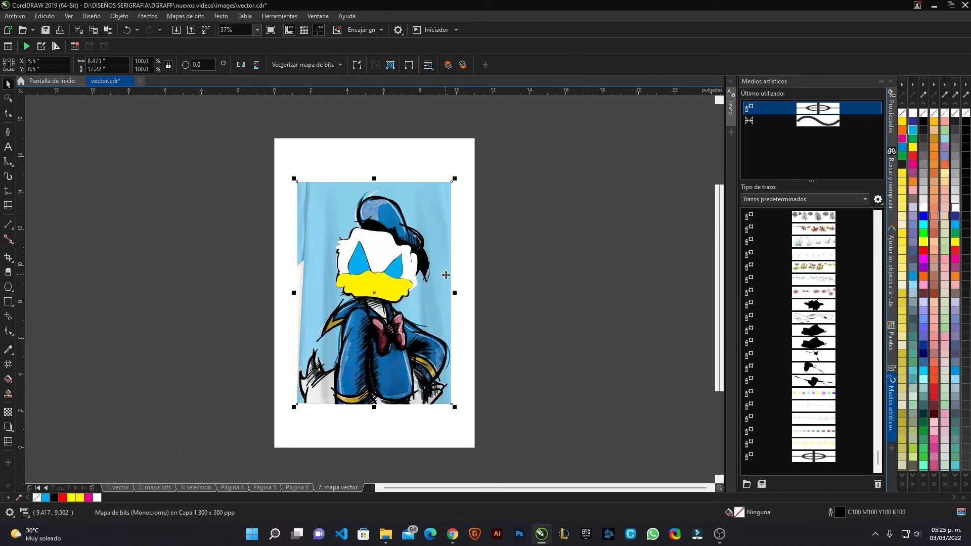
{"action": "left_click_drag", "start_coordinate": [443, 305], "coordinate": [71, 320]}
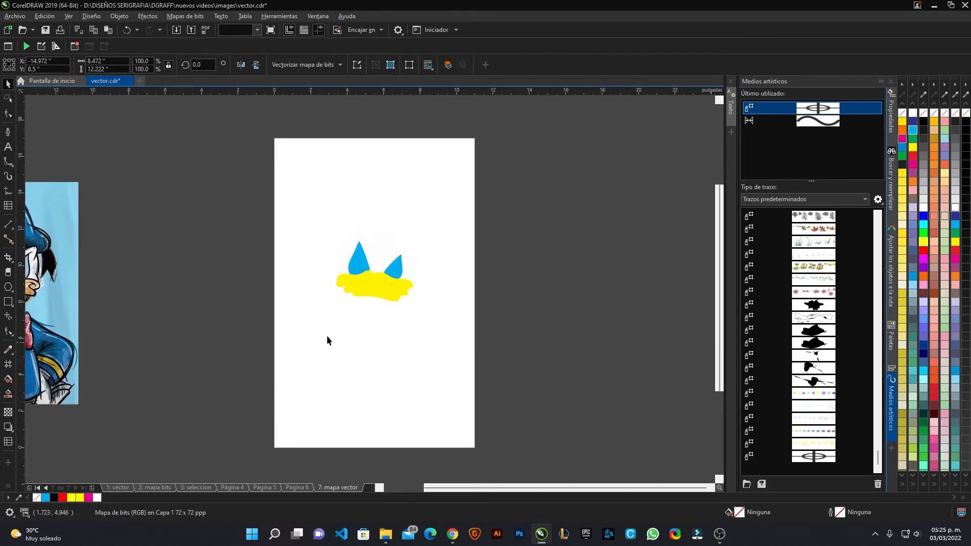
{"action": "scroll", "coordinate": [303, 274], "scroll_direction": "up", "scroll_amount": 2}
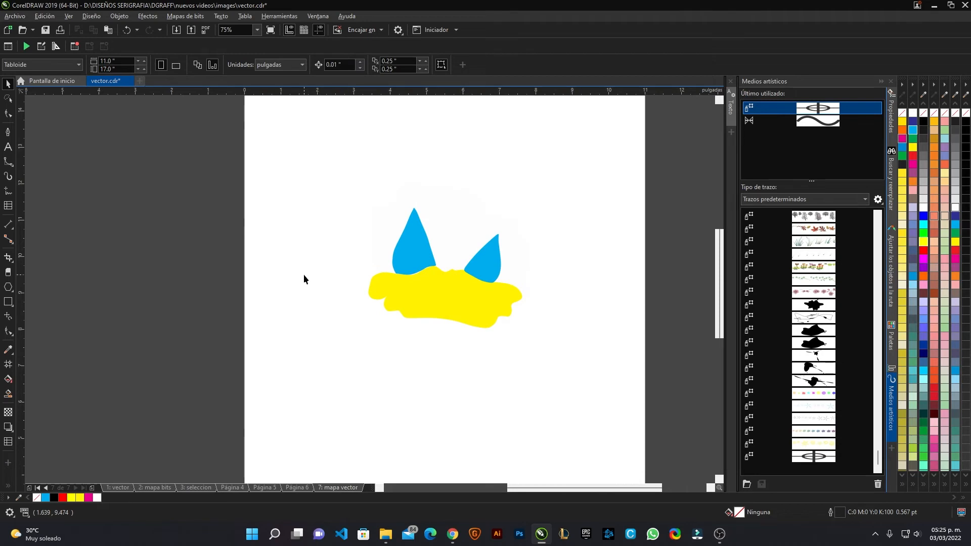
{"action": "key", "text": "ctrl+z"}
{"action": "left_click", "coordinate": [495, 404]}
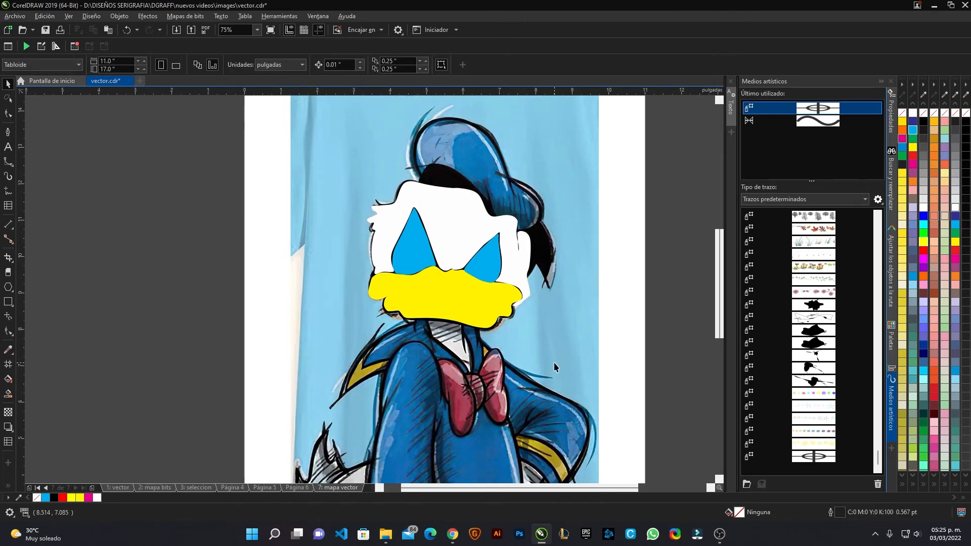
Place the colour image left of the page and bring the black halftone bitmap in front of the colour shapes
{"action": "key", "text": "ctrl+shift+z"}
{"action": "key", "text": "ctrl+z"}
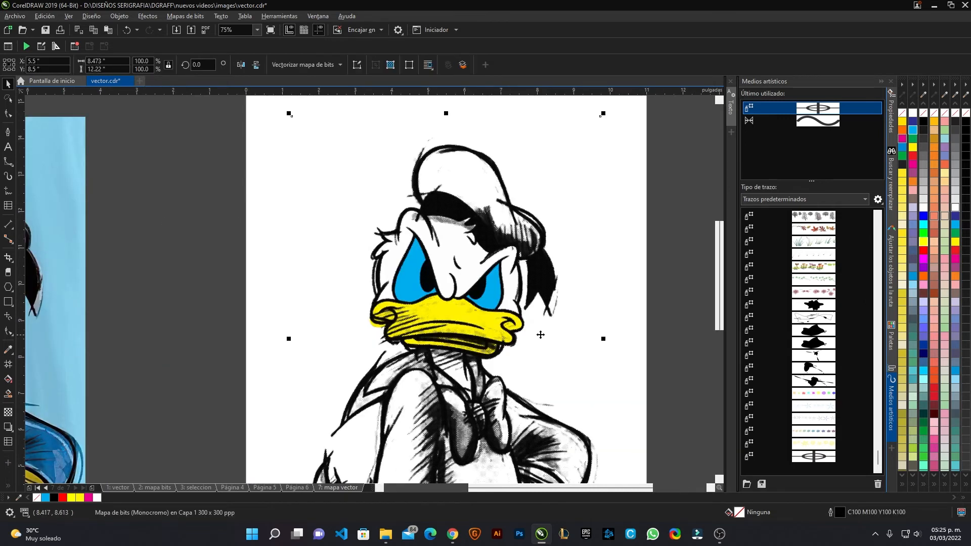
{"action": "scroll", "coordinate": [490, 280], "scroll_direction": "down", "scroll_amount": 2}
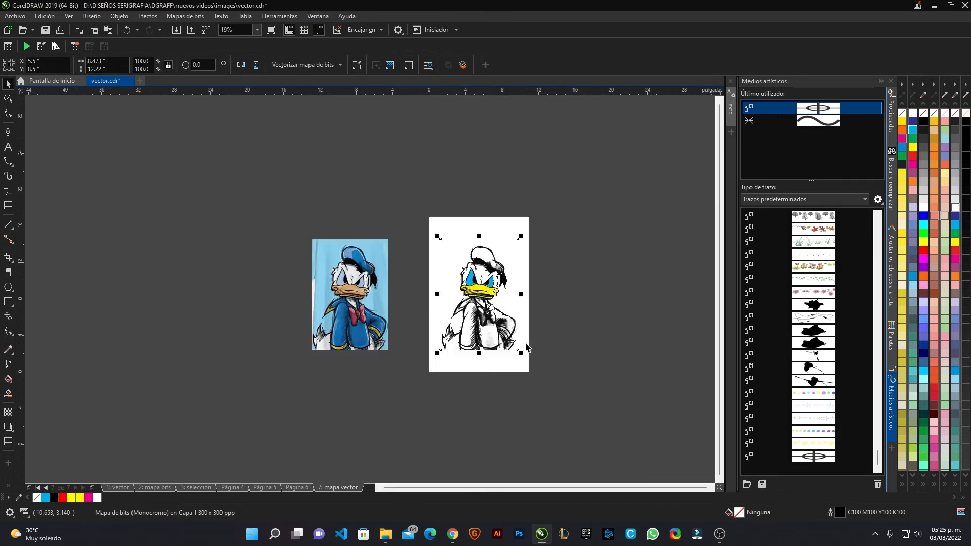
Try to move the halftone bitmap and colour shapes together off the page to inspect them, and undo the move
{"action": "scroll", "coordinate": [526, 347], "scroll_direction": "up", "scroll_amount": 2}
{"action": "scroll", "coordinate": [526, 349], "scroll_direction": "down", "scroll_amount": 1}
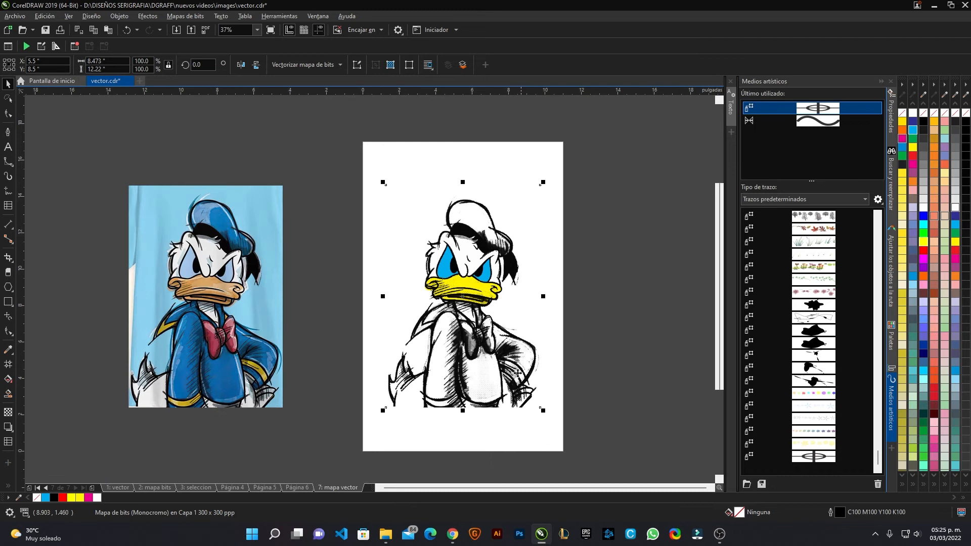
{"action": "scroll", "coordinate": [478, 258], "scroll_direction": "up", "scroll_amount": 2}
{"action": "scroll", "coordinate": [439, 223], "scroll_direction": "down", "scroll_amount": 2}
{"action": "left_click_drag", "start_coordinate": [569, 439], "coordinate": [255, 121]}
{"action": "left_click_drag", "start_coordinate": [408, 266], "coordinate": [601, 286]}
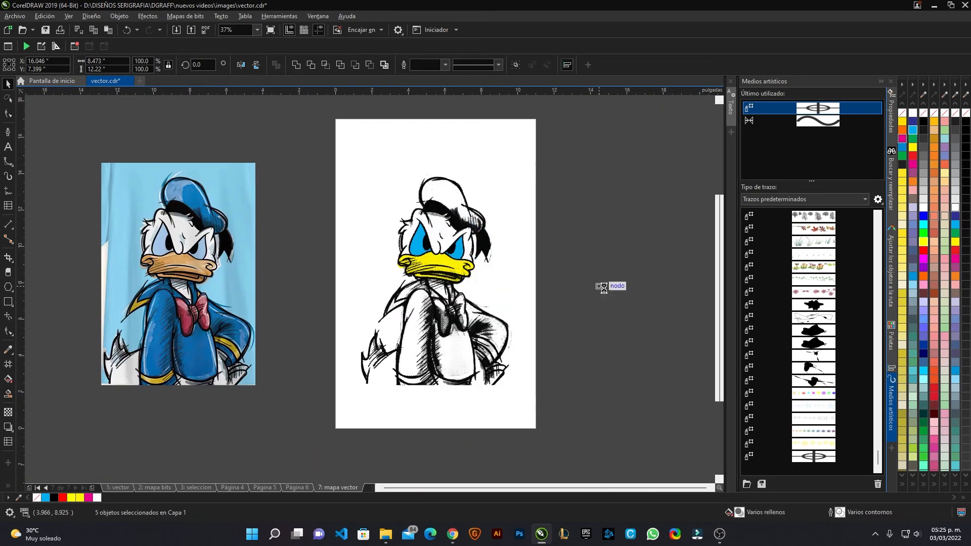
{"action": "scroll", "coordinate": [463, 393], "scroll_direction": "right", "scroll_amount": 3}
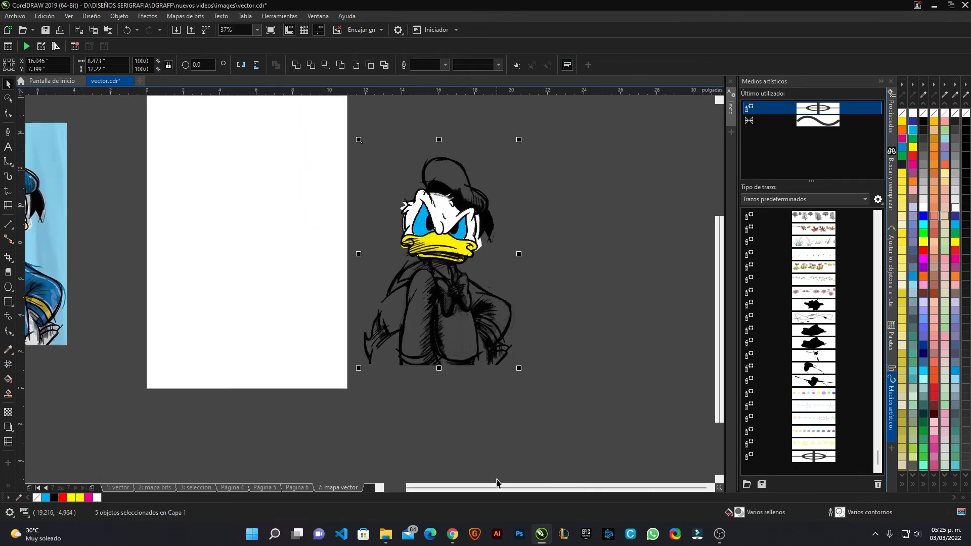
{"action": "scroll", "coordinate": [481, 193], "scroll_direction": "up", "scroll_amount": 3}
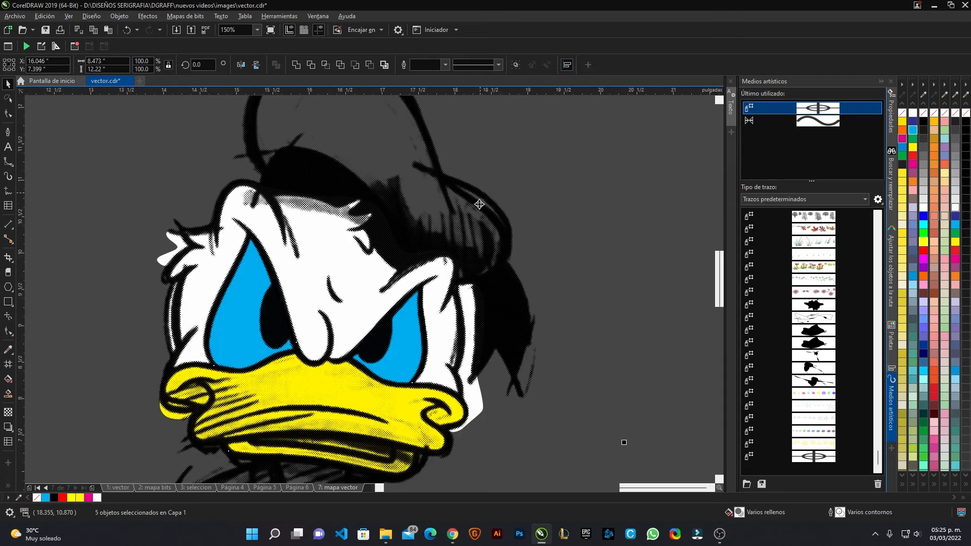
{"action": "scroll", "coordinate": [485, 295], "scroll_direction": "down", "scroll_amount": 3}
{"action": "left_click", "coordinate": [499, 304]}
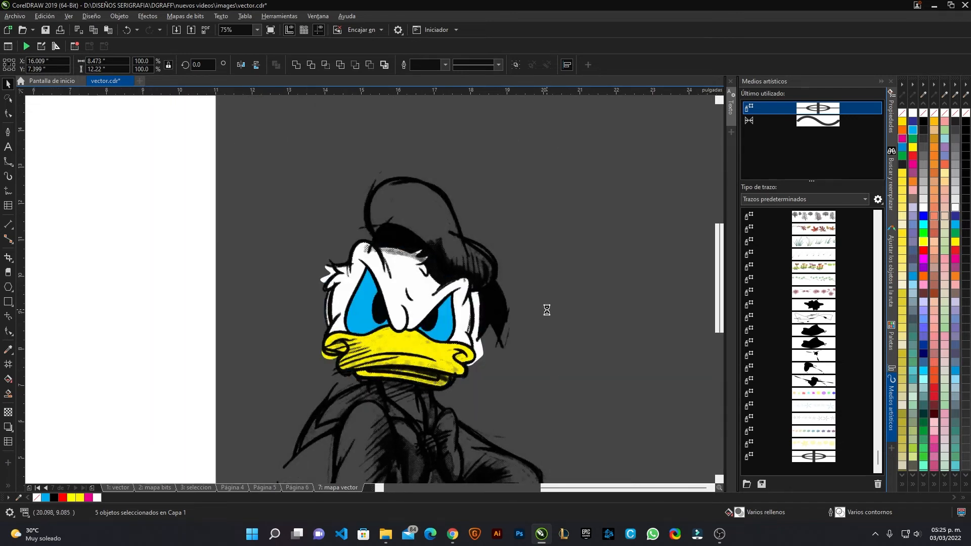
{"action": "key", "text": "ctrl+z"}
Fill the white head shape with green, taking the halftone bitmap away temporarily to reach it and restoring it over the shapes
{"action": "left_click_drag", "start_coordinate": [183, 258], "coordinate": [542, 267]}
{"action": "left_click", "coordinate": [542, 266]}
{"action": "left_click", "coordinate": [478, 276]}
{"action": "key", "text": "Delete"}
{"action": "left_click", "coordinate": [450, 295]}
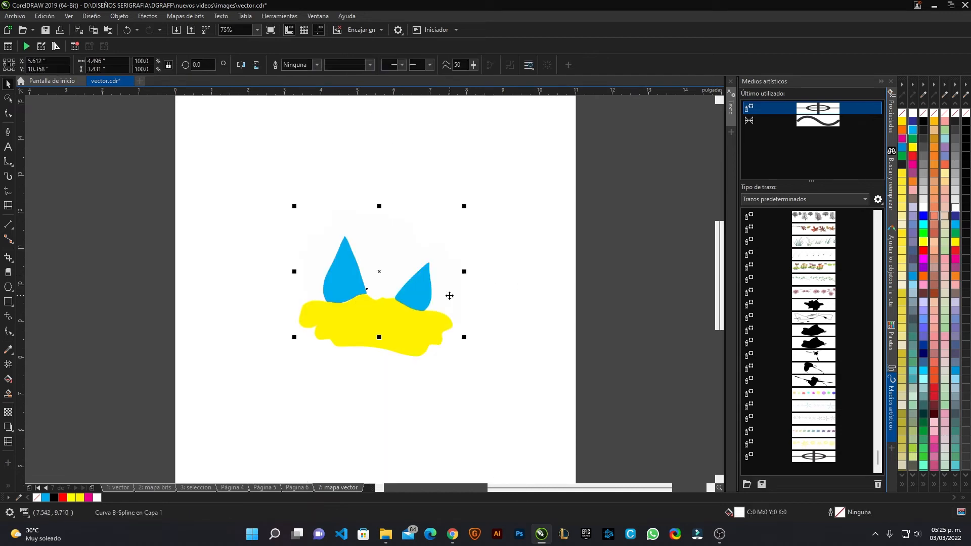
{"action": "left_click", "coordinate": [912, 138]}
{"action": "left_click", "coordinate": [520, 273]}
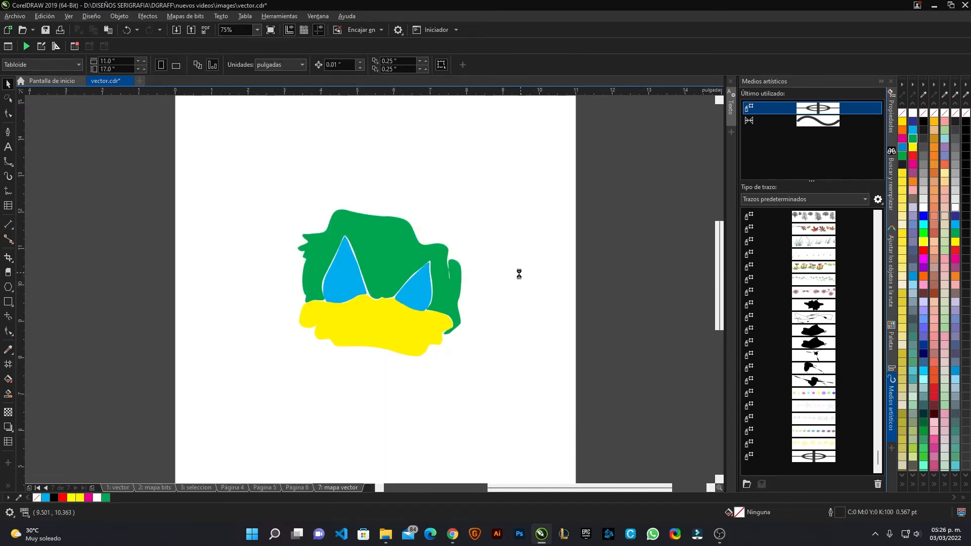
{"action": "scroll", "coordinate": [520, 273], "scroll_direction": "down", "scroll_amount": 2}
{"action": "key", "text": "ctrl+z"}
{"action": "left_click", "coordinate": [589, 387]}
Trace the outer contour of the duck's cap with the B-Spline tool
{"action": "scroll", "coordinate": [465, 218], "scroll_direction": "up", "scroll_amount": 4}
{"action": "left_click", "coordinate": [8, 161]}
{"action": "scroll", "coordinate": [296, 277], "scroll_direction": "up", "scroll_amount": 2}
{"action": "mouse_move", "coordinate": [474, 364]}
{"action": "left_mouse_down"}
{"action": "mouse_move", "coordinate": [379, 281]}
{"action": "mouse_move", "coordinate": [405, 153]}
{"action": "mouse_move", "coordinate": [545, 118]}
{"action": "mouse_move", "coordinate": [347, 113]}
{"action": "mouse_move", "coordinate": [440, 130]}
{"action": "mouse_move", "coordinate": [570, 347]}
{"action": "left_mouse_up"}
{"action": "left_click", "coordinate": [572, 346]}
{"action": "left_click", "coordinate": [629, 374]}
{"action": "left_click_drag", "start_coordinate": [633, 376], "coordinate": [444, 195]}
{"action": "left_click", "coordinate": [490, 245]}
{"action": "left_click", "coordinate": [495, 285]}
{"action": "left_click", "coordinate": [469, 330]}
{"action": "left_click", "coordinate": [457, 372]}
Try to continue the cap curve from its end near the back of the head, and undo the stray segments
{"action": "double_click", "coordinate": [385, 361]}
{"action": "left_click", "coordinate": [382, 330]}
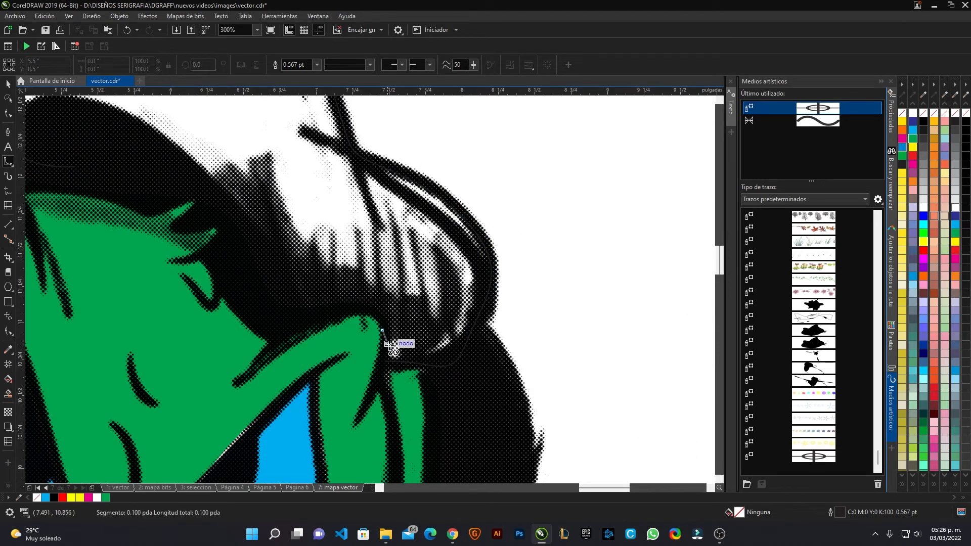
{"action": "key", "text": "space"}
{"action": "key", "text": "ctrl+z"}
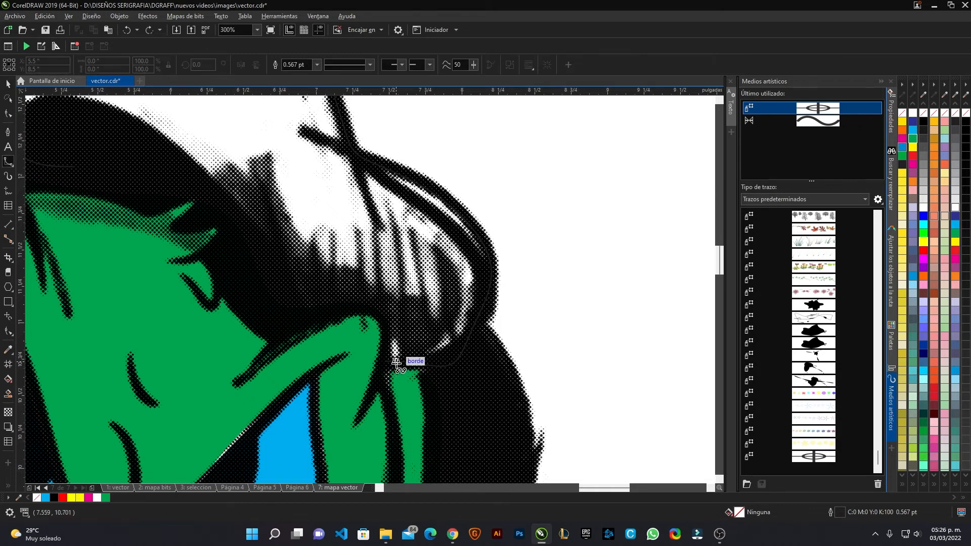
{"action": "key", "text": "ctrl+shift+z"}
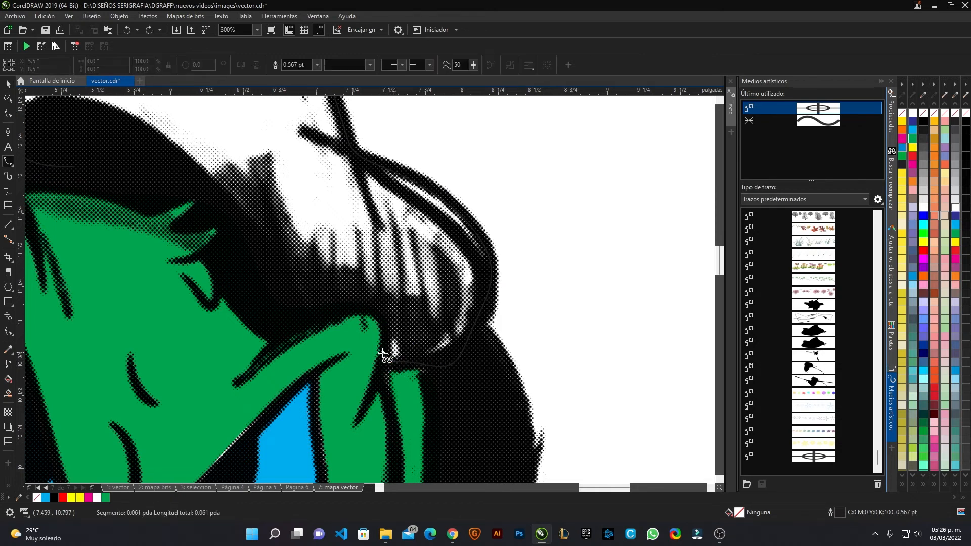
{"action": "key", "text": "space"}
{"action": "key", "text": "ctrl+z"}
{"action": "key", "text": "space"}
{"action": "key", "text": "space"}
Complete the cap outline along the head's upper edge under the visor and close it into one shape
{"action": "left_click", "coordinate": [412, 363]}
{"action": "left_click", "coordinate": [389, 362]}
{"action": "left_click", "coordinate": [386, 348]}
{"action": "left_click", "coordinate": [389, 327]}
{"action": "left_click", "coordinate": [379, 312]}
{"action": "left_click", "coordinate": [358, 308]}
{"action": "left_click", "coordinate": [310, 312]}
{"action": "left_click", "coordinate": [280, 318]}
{"action": "left_click", "coordinate": [249, 296]}
{"action": "left_click", "coordinate": [221, 204]}
{"action": "left_click_drag", "start_coordinate": [209, 192], "coordinate": [512, 316]}
{"action": "left_click", "coordinate": [484, 298]}
{"action": "left_click", "coordinate": [374, 291]}
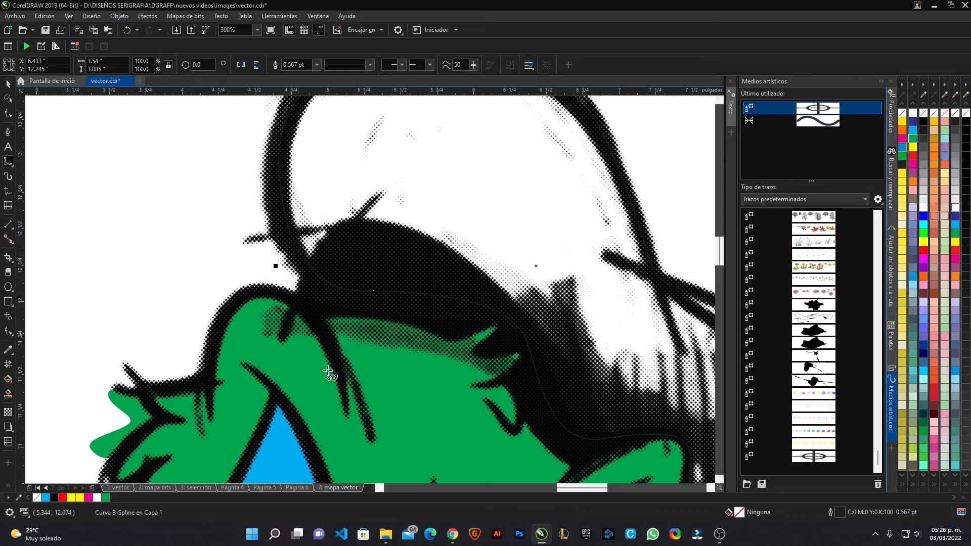
Give the cap shape a dark blue fill (C100 M100 Y0 K0) with no outline, and deselect it
{"action": "left_click", "coordinate": [45, 497]}
{"action": "scroll", "coordinate": [301, 243], "scroll_direction": "down", "scroll_amount": 5}
{"action": "scroll", "coordinate": [607, 113], "scroll_direction": "down", "scroll_amount": 5}
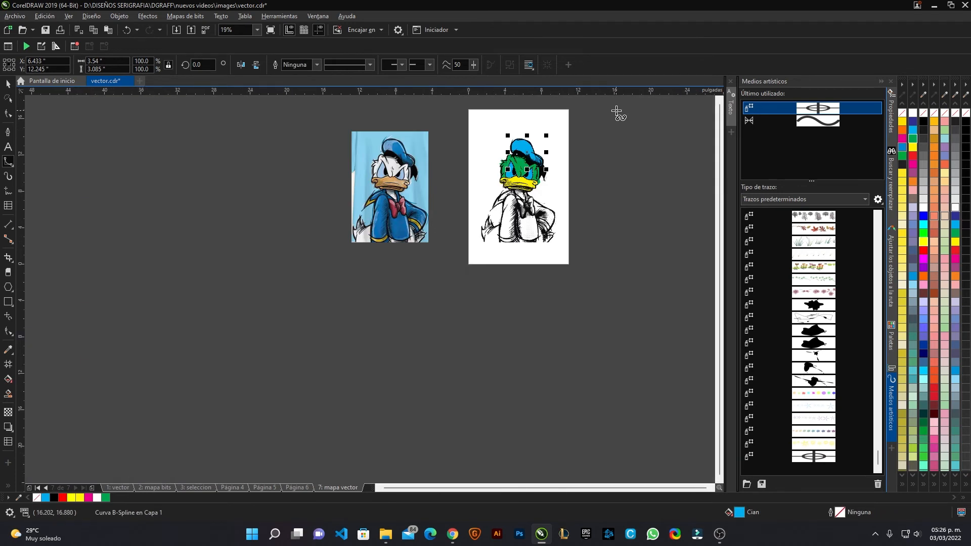
{"action": "scroll", "coordinate": [508, 107], "scroll_direction": "up", "scroll_amount": 2}
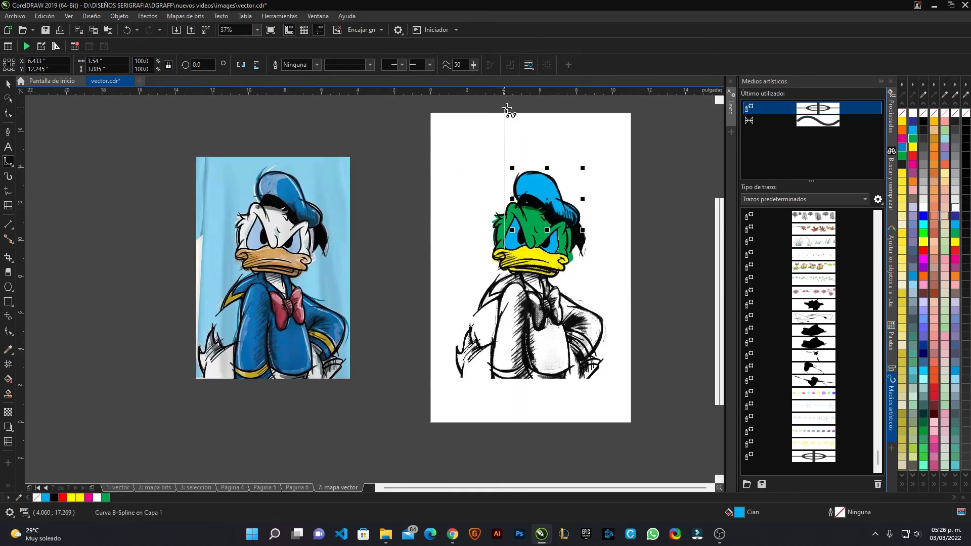
{"action": "left_click", "coordinate": [913, 122]}
{"action": "scroll", "coordinate": [571, 320], "scroll_direction": "up", "scroll_amount": 2}
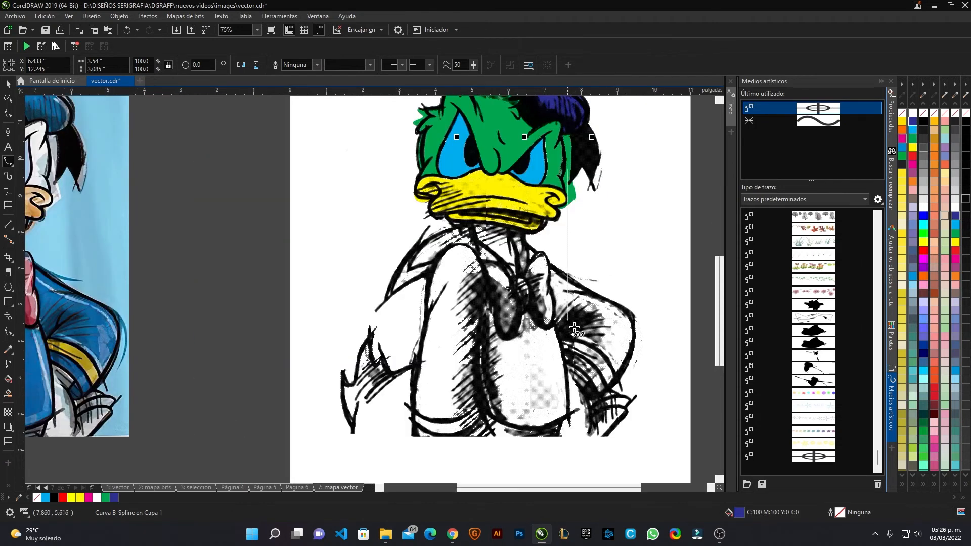
{"action": "scroll", "coordinate": [556, 375], "scroll_direction": "down", "scroll_amount": 2}
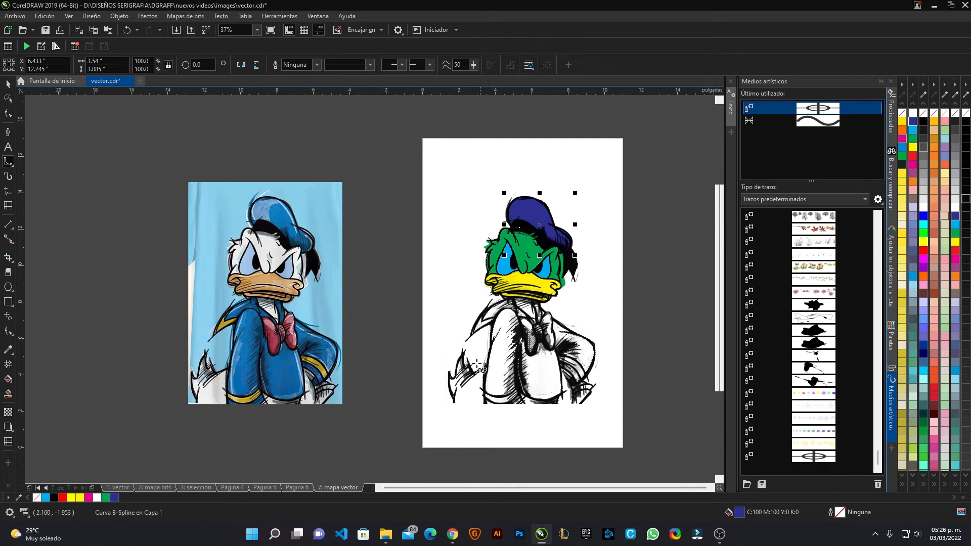
{"action": "left_click", "coordinate": [8, 84]}
{"action": "left_click", "coordinate": [117, 158]}
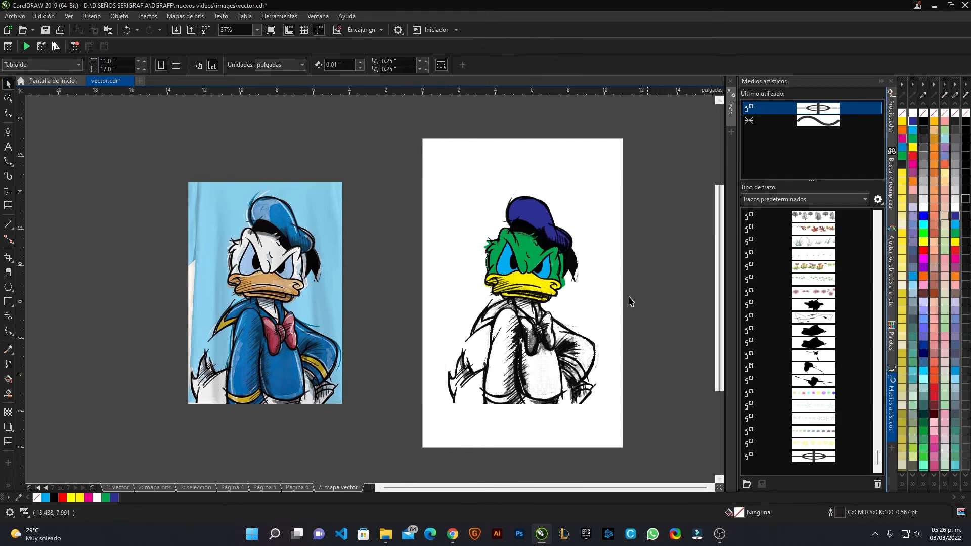
Recolour the monochrome halftone bitmap white so its linework knocks out the colour shapes
{"action": "scroll", "coordinate": [531, 222], "scroll_direction": "up", "scroll_amount": 3}
{"action": "scroll", "coordinate": [530, 222], "scroll_direction": "down", "scroll_amount": 2}
{"action": "left_click", "coordinate": [560, 365]}
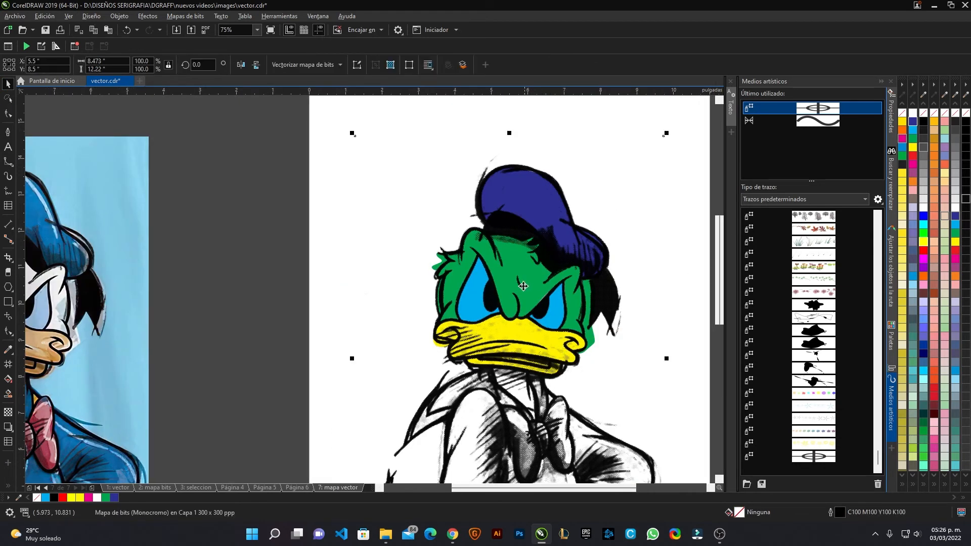
{"action": "scroll", "coordinate": [526, 276], "scroll_direction": "up", "scroll_amount": 1}
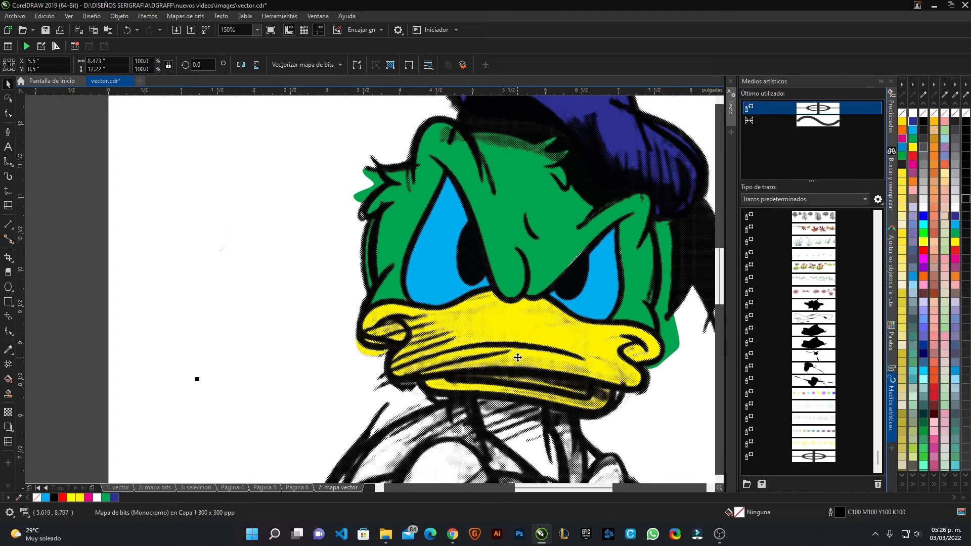
{"action": "left_click_drag", "start_coordinate": [517, 358], "coordinate": [378, 286]}
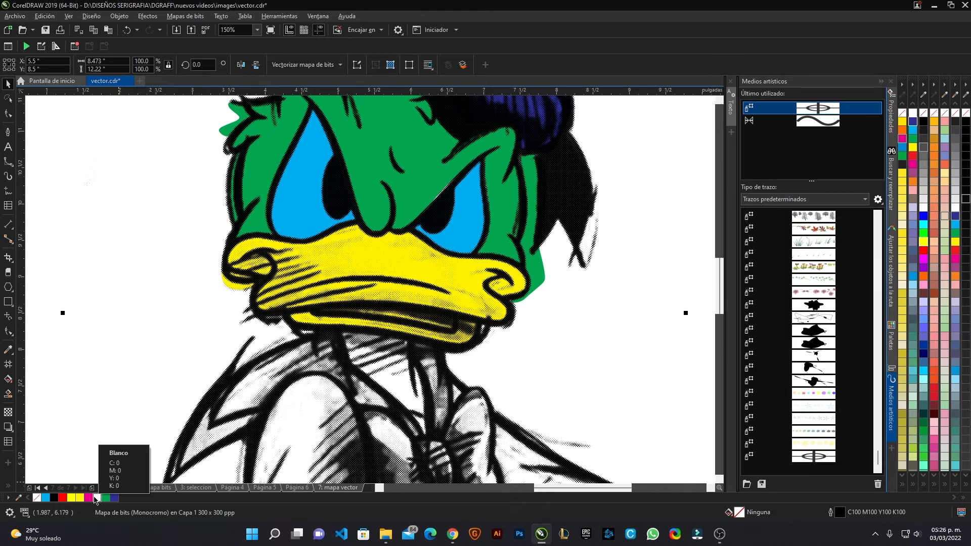
{"action": "right_click", "coordinate": [96, 498]}
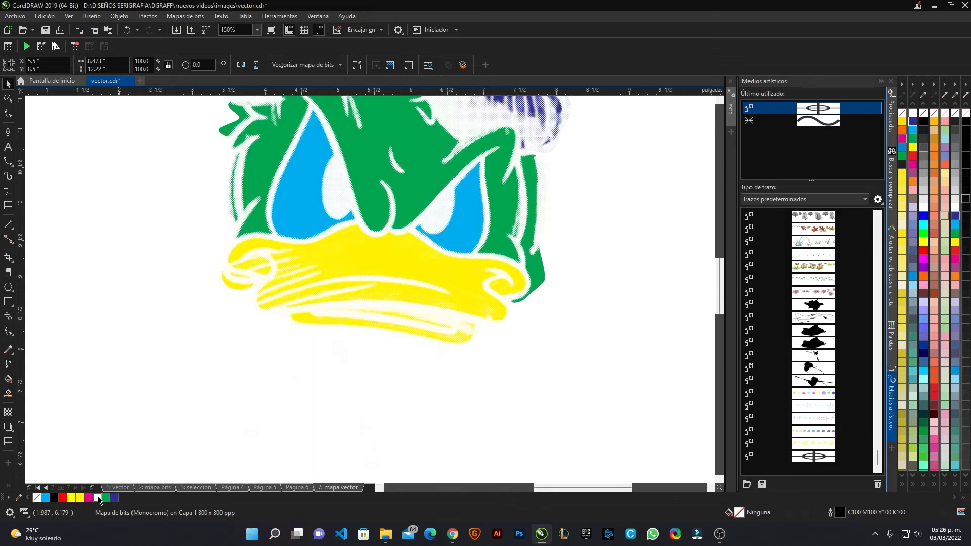
{"action": "scroll", "coordinate": [379, 116], "scroll_direction": "up", "scroll_amount": 2}
{"action": "scroll", "coordinate": [422, 253], "scroll_direction": "down", "scroll_amount": 4}
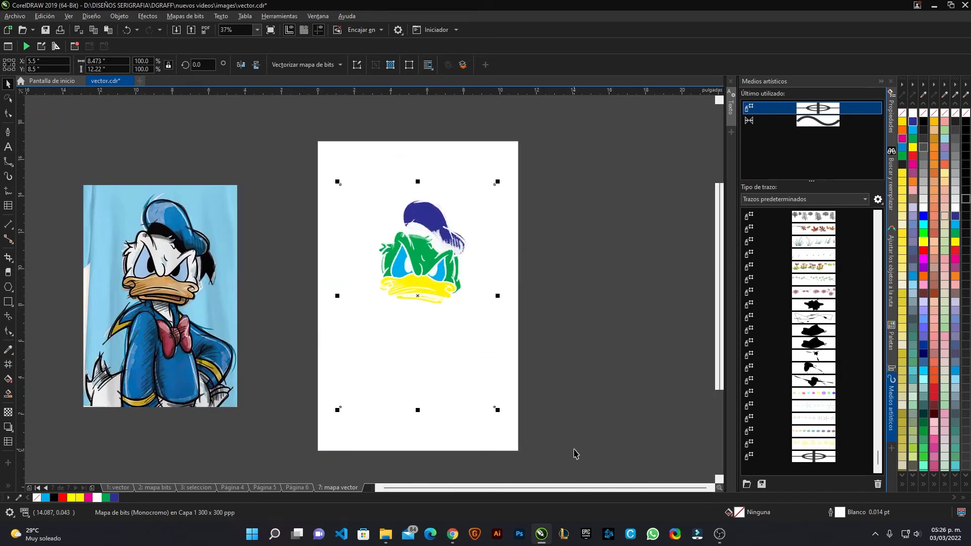
{"action": "left_click", "coordinate": [395, 471]}
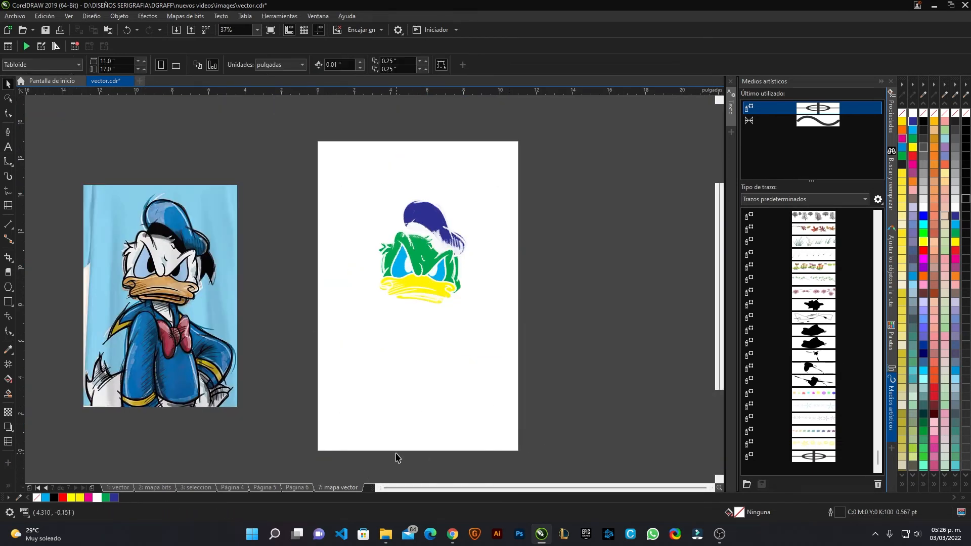
Try to delete the colour reference image beside the page, and undo the deletion
{"action": "left_click", "coordinate": [222, 401]}
{"action": "key", "text": "Delete"}
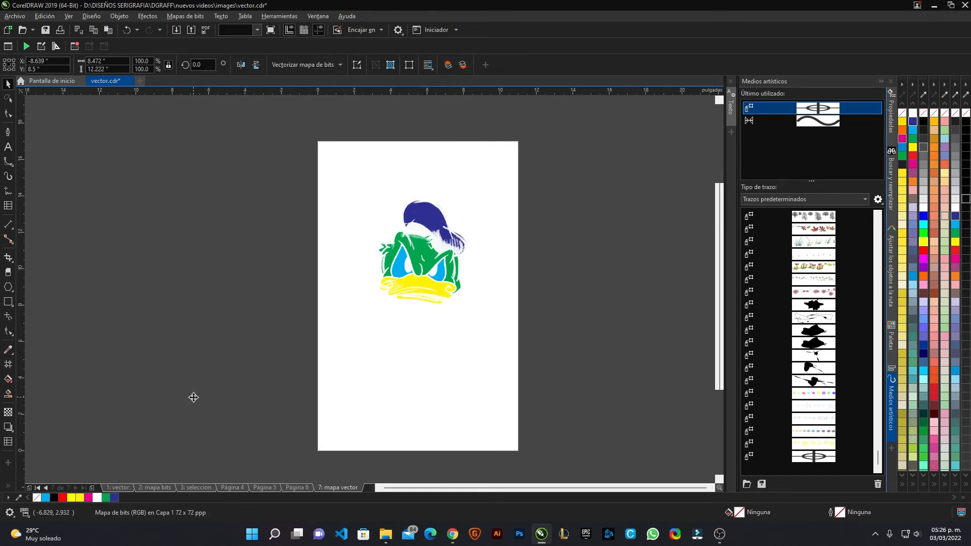
{"action": "key", "text": "ctrl+z"}
Add a new page and import semitonos.jpg from the images folder, centred on that page
{"action": "left_click", "coordinate": [93, 488]}
{"action": "key", "text": "alt+Tab"}
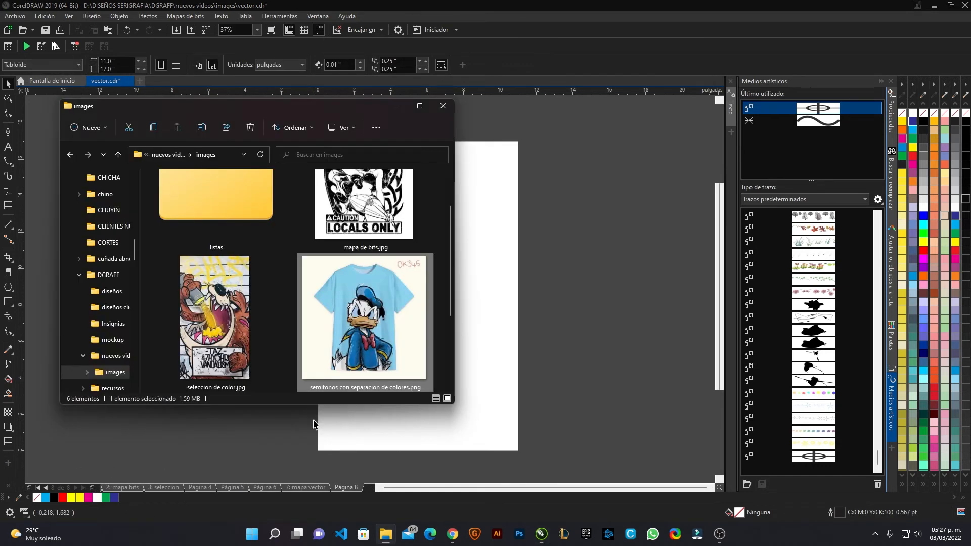
{"action": "scroll", "coordinate": [395, 205], "scroll_direction": "down", "scroll_amount": 2}
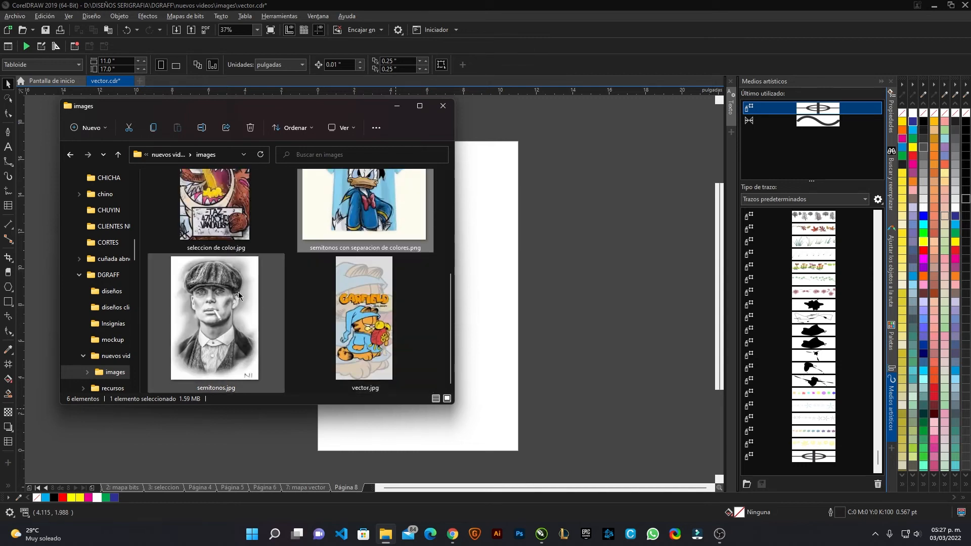
{"action": "scroll", "coordinate": [376, 317], "scroll_direction": "up", "scroll_amount": 2}
{"action": "scroll", "coordinate": [376, 317], "scroll_direction": "down", "scroll_amount": 2}
{"action": "left_click_drag", "start_coordinate": [215, 317], "coordinate": [600, 287]}
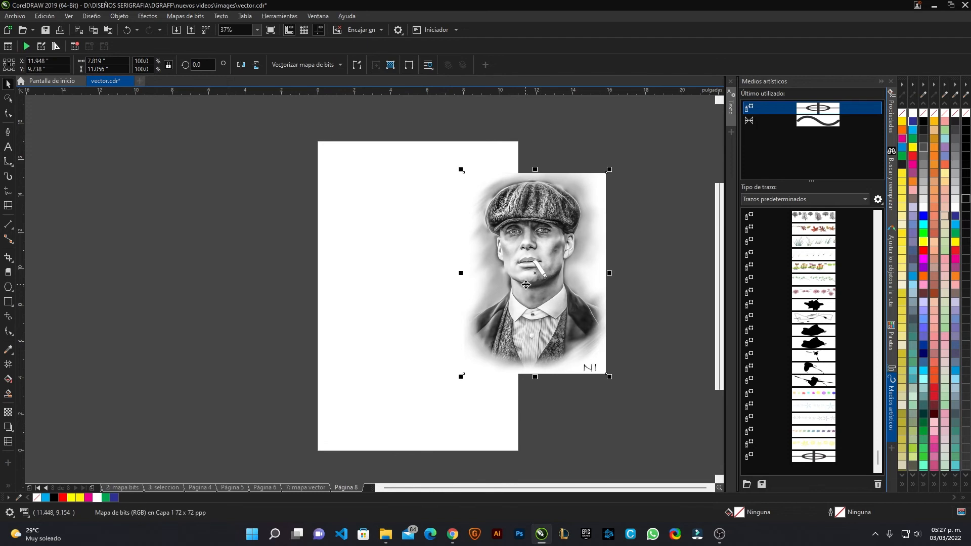
{"action": "key", "text": "p"}
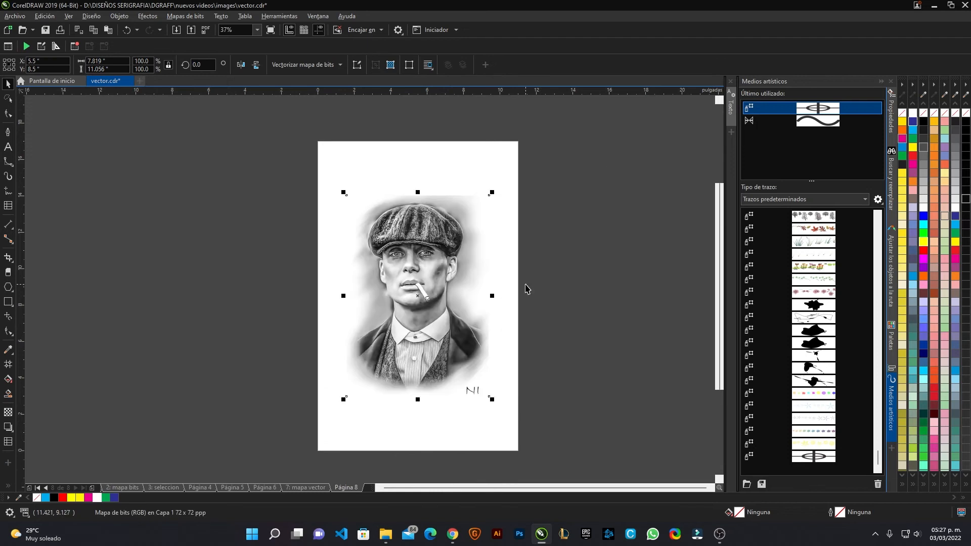
Rename the new page as "semitonos"
{"action": "right_click", "coordinate": [347, 490]}
{"action": "left_click", "coordinate": [381, 427]}
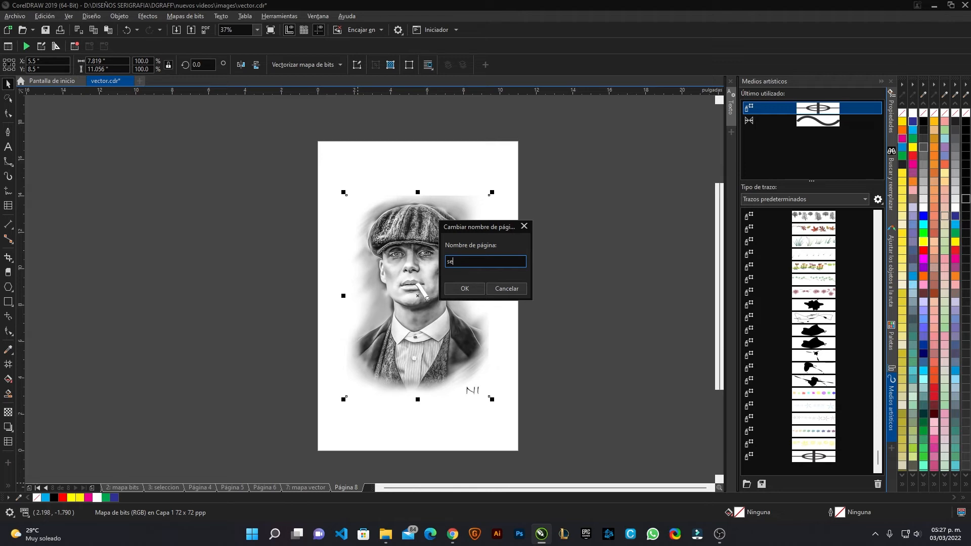
{"action": "type", "text": "semitonos"}
{"action": "key", "text": "Return"}
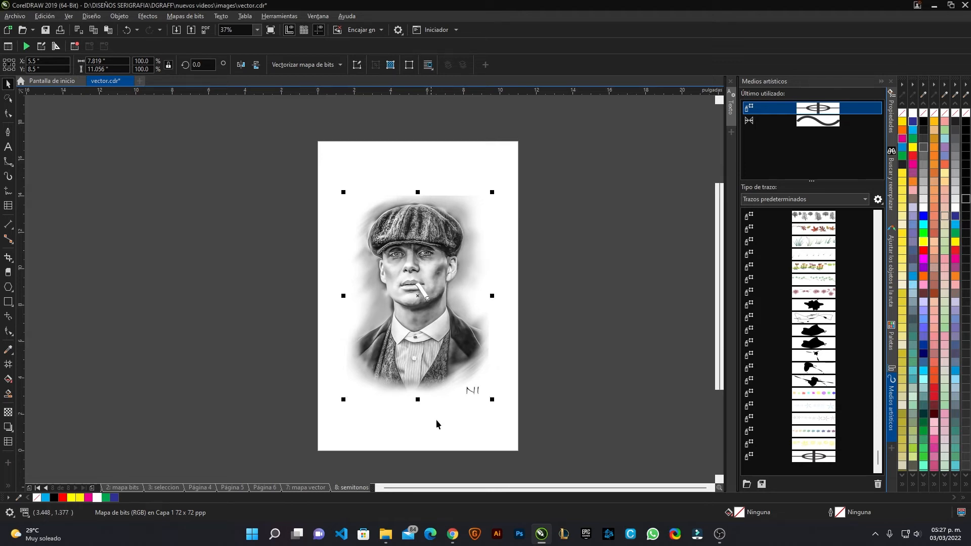
Draw a closed B-spline around the signature at the portrait's lower corner and cut that area out of the image
{"action": "left_click", "coordinate": [480, 257]}
{"action": "scroll", "coordinate": [418, 242], "scroll_direction": "up", "scroll_amount": 1}
{"action": "scroll", "coordinate": [389, 237], "scroll_direction": "down", "scroll_amount": 2}
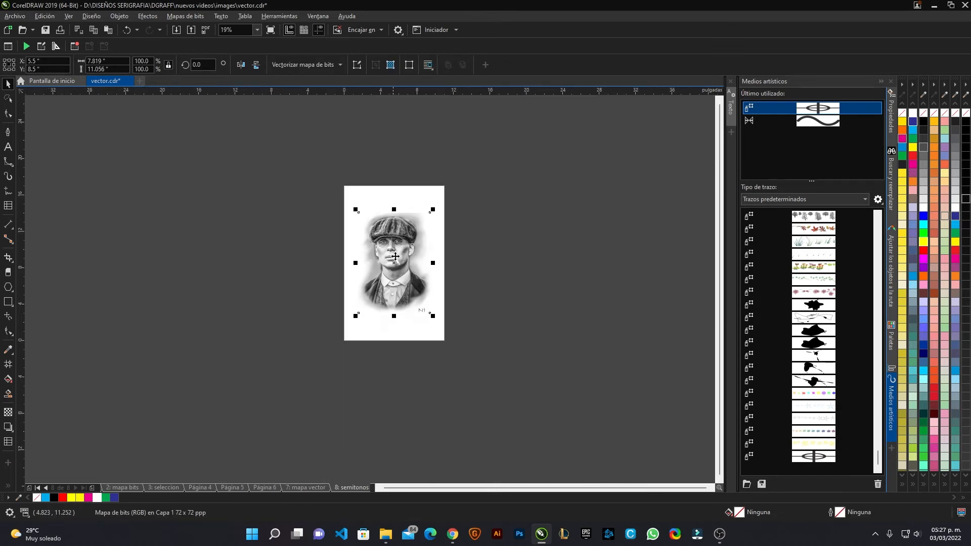
{"action": "scroll", "coordinate": [402, 265], "scroll_direction": "up", "scroll_amount": 2}
{"action": "left_click", "coordinate": [8, 162]}
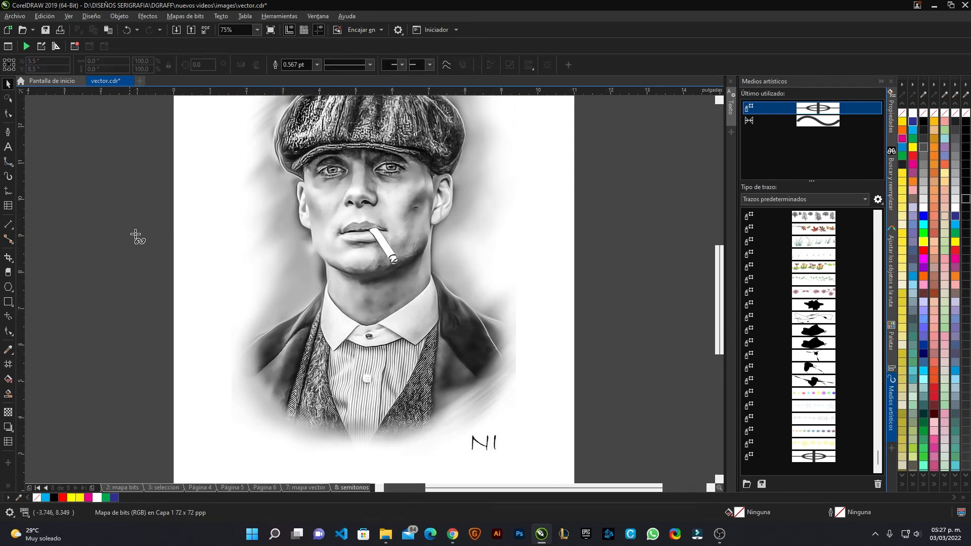
{"action": "scroll", "coordinate": [434, 394], "scroll_direction": "up", "scroll_amount": 2}
{"action": "mouse_move", "coordinate": [443, 393]}
{"action": "left_mouse_down"}
{"action": "mouse_move", "coordinate": [473, 343]}
{"action": "mouse_move", "coordinate": [543, 348]}
{"action": "mouse_move", "coordinate": [497, 404]}
{"action": "mouse_move", "coordinate": [447, 390]}
{"action": "left_mouse_up"}
{"action": "key", "text": "space"}
{"action": "left_click", "coordinate": [325, 65]}
Place a copy of the trimmed portrait to the left of the page
{"action": "scroll", "coordinate": [494, 384], "scroll_direction": "down", "scroll_amount": 4}
{"action": "left_click_drag", "start_coordinate": [465, 315], "coordinate": [248, 280]}
{"action": "scroll", "coordinate": [391, 318], "scroll_direction": "up", "scroll_amount": 2}
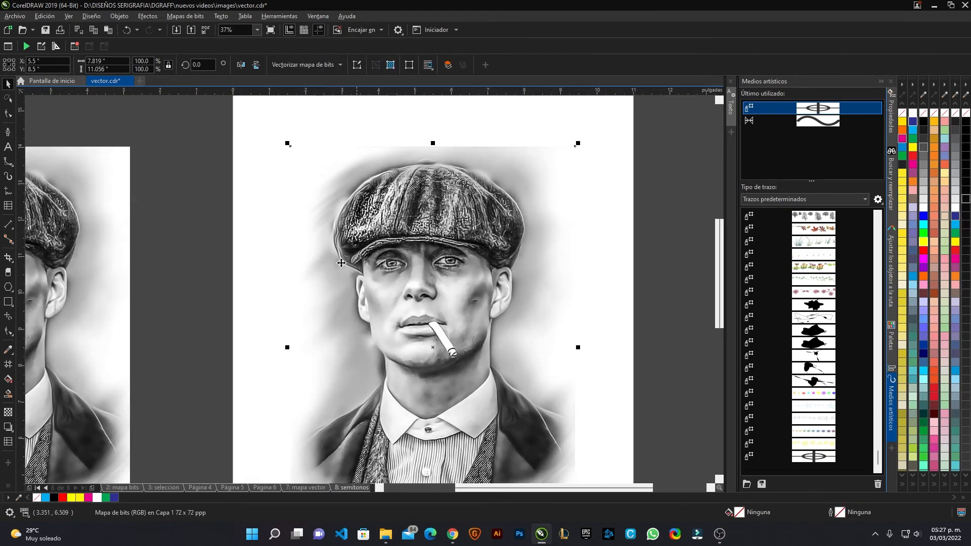
{"action": "scroll", "coordinate": [492, 243], "scroll_direction": "down", "scroll_amount": 2}
{"action": "scroll", "coordinate": [470, 246], "scroll_direction": "up", "scroll_amount": 2}
{"action": "scroll", "coordinate": [343, 255], "scroll_direction": "down", "scroll_amount": 2}
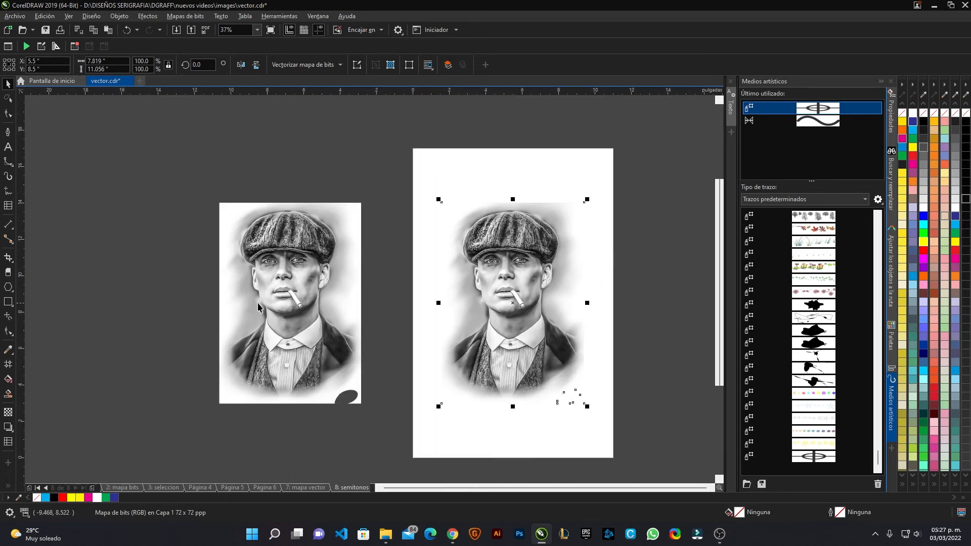
Adjust the page portrait's brightness/contrast, setting contrast to 16 and intensity to 4
{"action": "left_click", "coordinate": [554, 279]}
{"action": "scroll", "coordinate": [555, 280], "scroll_direction": "up", "scroll_amount": 2}
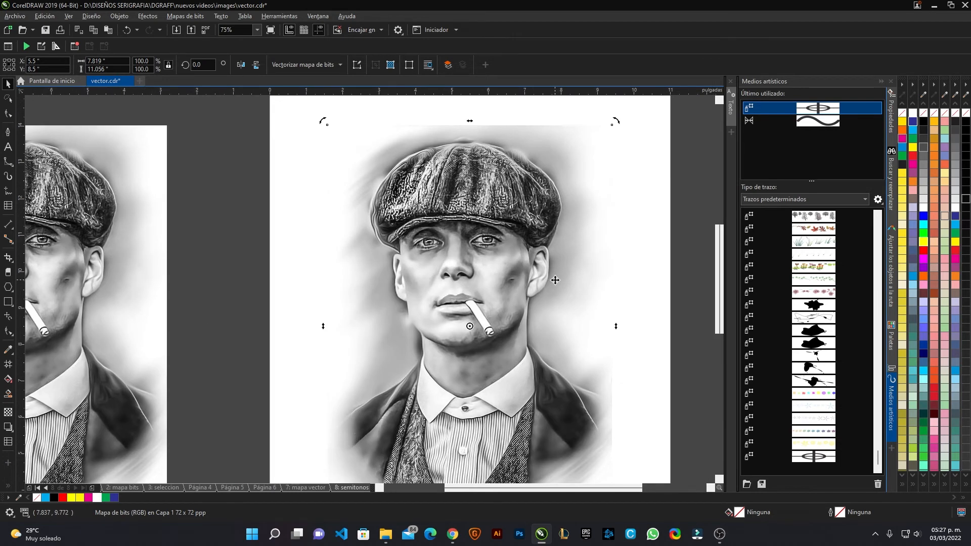
{"action": "key", "text": "ctrl+b"}
{"action": "left_click_drag", "start_coordinate": [491, 219], "coordinate": [770, 231]}
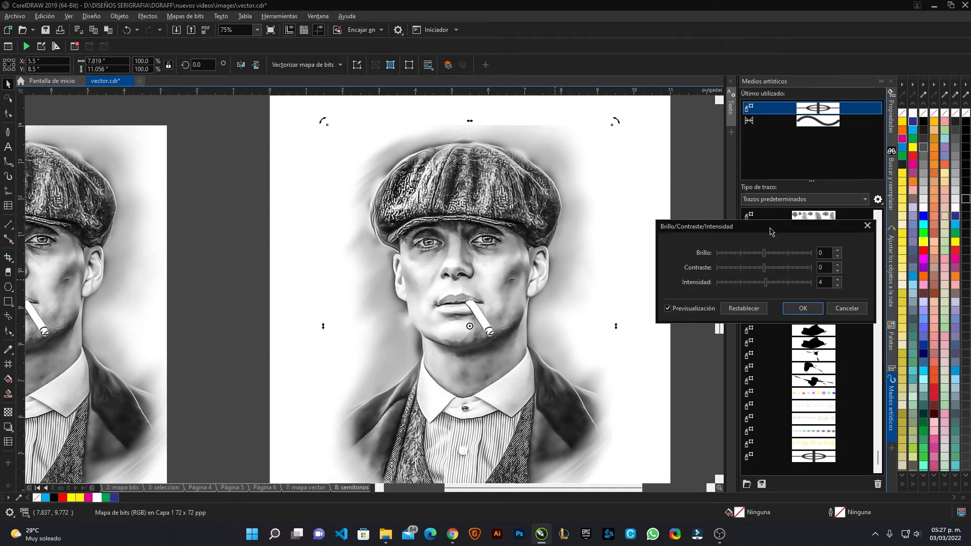
{"action": "left_click", "coordinate": [774, 267]}
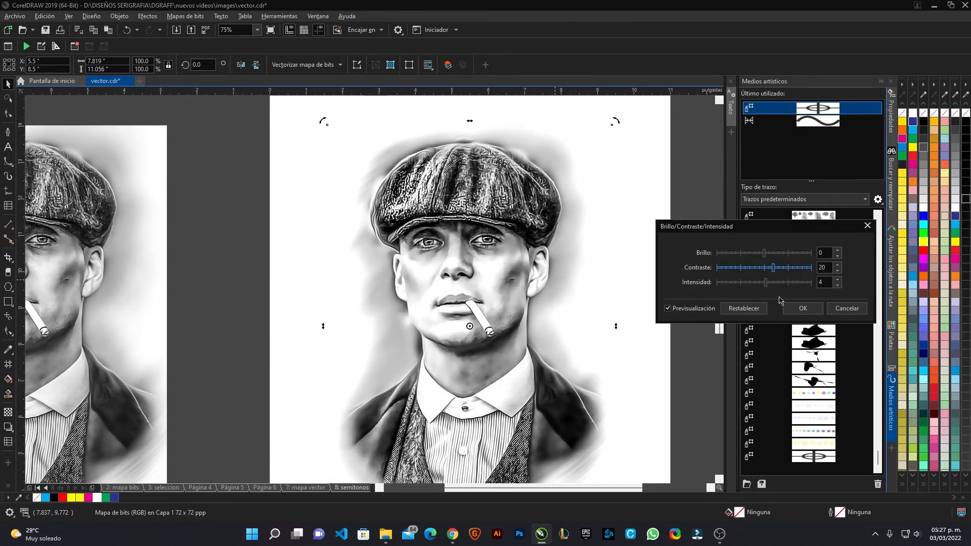
{"action": "left_click", "coordinate": [768, 269]}
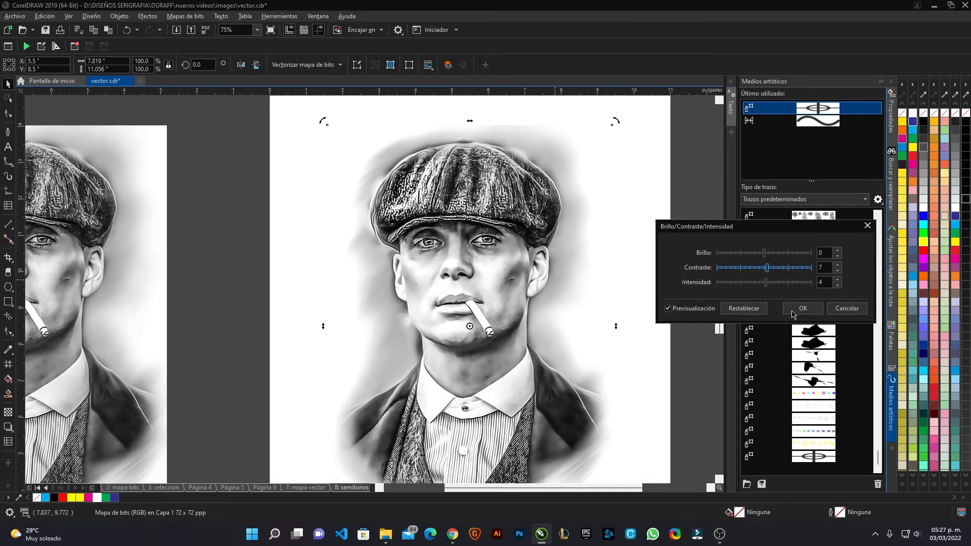
{"action": "left_click", "coordinate": [768, 268]}
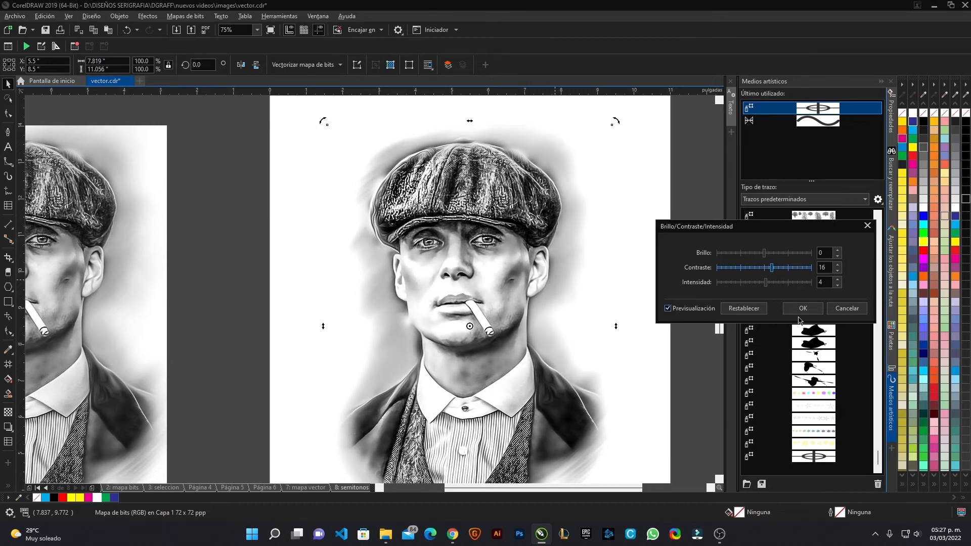
{"action": "left_click", "coordinate": [808, 315]}
{"action": "left_click", "coordinate": [802, 308]}
Place a copy of the contrast-adjusted portrait to the right of the page
{"action": "scroll", "coordinate": [362, 186], "scroll_direction": "down", "scroll_amount": 2}
{"action": "left_click_drag", "start_coordinate": [398, 291], "coordinate": [604, 299]}
{"action": "right_click", "coordinate": [604, 299]}
{"action": "left_click", "coordinate": [410, 283]}
{"action": "scroll", "coordinate": [409, 281], "scroll_direction": "up", "scroll_amount": 1}
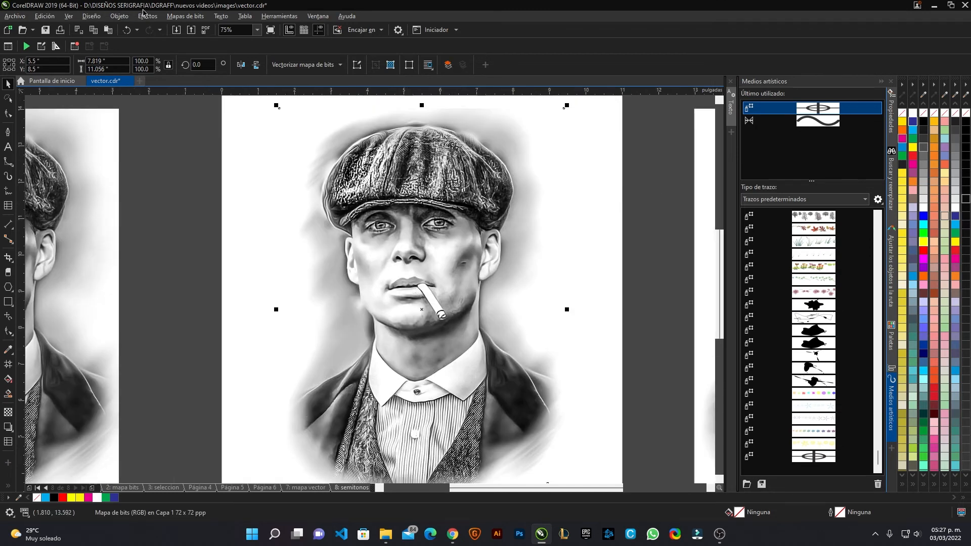
{"action": "left_click", "coordinate": [173, 18]}
{"action": "left_click", "coordinate": [358, 233]}
{"action": "scroll", "coordinate": [361, 236], "scroll_direction": "down", "scroll_amount": 1}
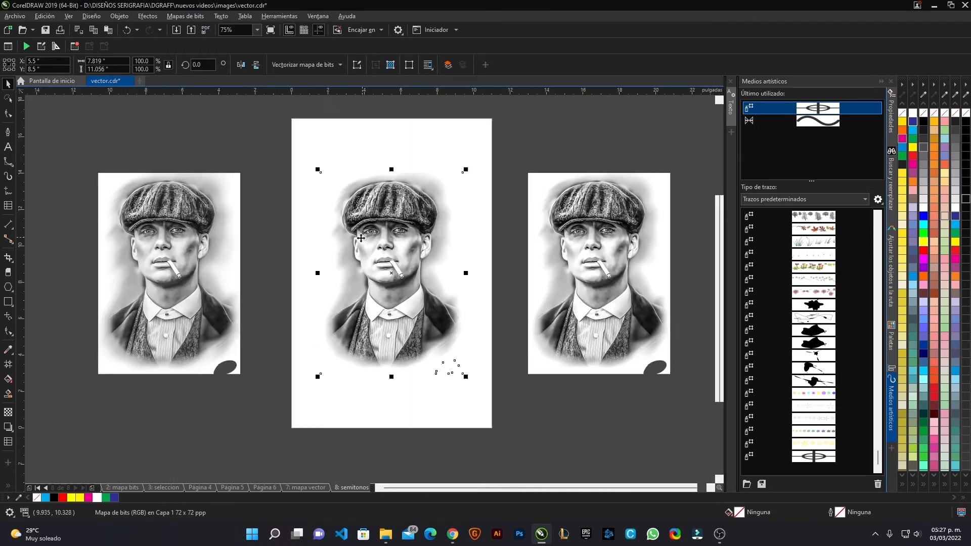
Enlarge the page portrait about its centre to 135.5 % and delete the copy to the right of the page
{"action": "left_click_drag", "start_coordinate": [465, 377], "coordinate": [489, 431]}
{"action": "left_click", "coordinate": [577, 321]}
{"action": "key", "text": "Delete"}
Place a copy of the enlarged portrait to the right of the page
{"action": "left_click", "coordinate": [355, 237]}
{"action": "left_click_drag", "start_coordinate": [357, 251], "coordinate": [575, 273]}
{"action": "right_click", "coordinate": [574, 273]}
{"action": "scroll", "coordinate": [371, 204], "scroll_direction": "up", "scroll_amount": 1}
Convert the enlarged page portrait to an 8-bit greyscale bitmap at 500 ppp with a transparent background
{"action": "left_click", "coordinate": [387, 233]}
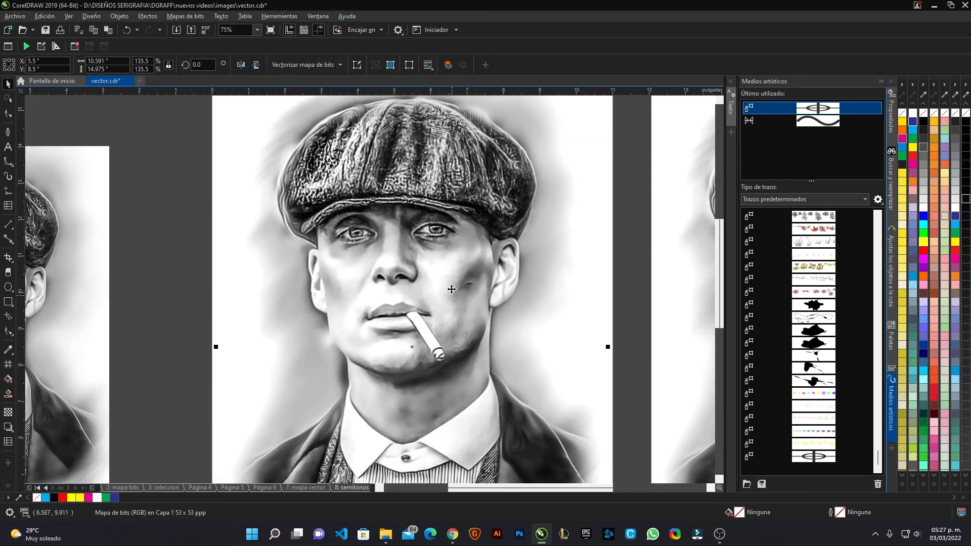
{"action": "left_click", "coordinate": [185, 16]}
{"action": "left_click", "coordinate": [188, 29]}
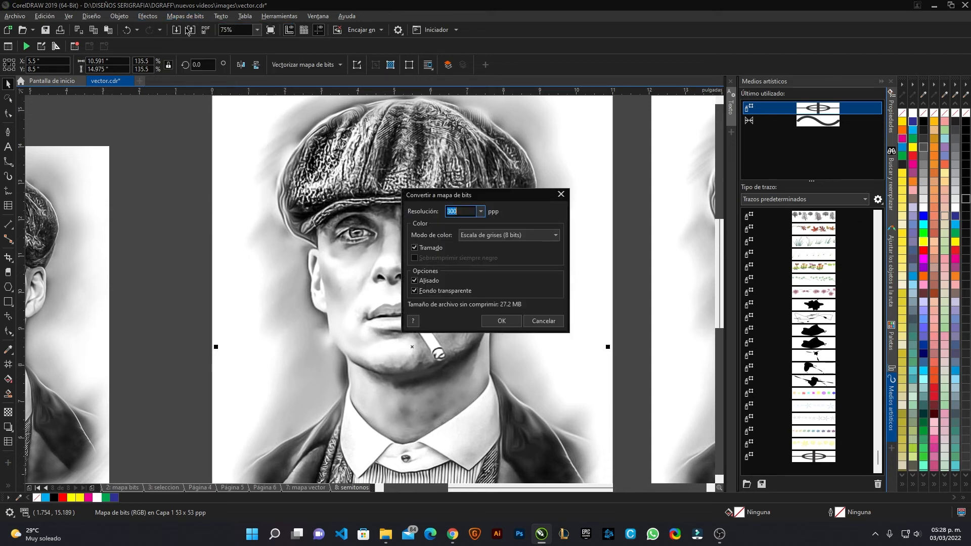
{"action": "type", "text": "500"}
{"action": "key", "text": "Return"}
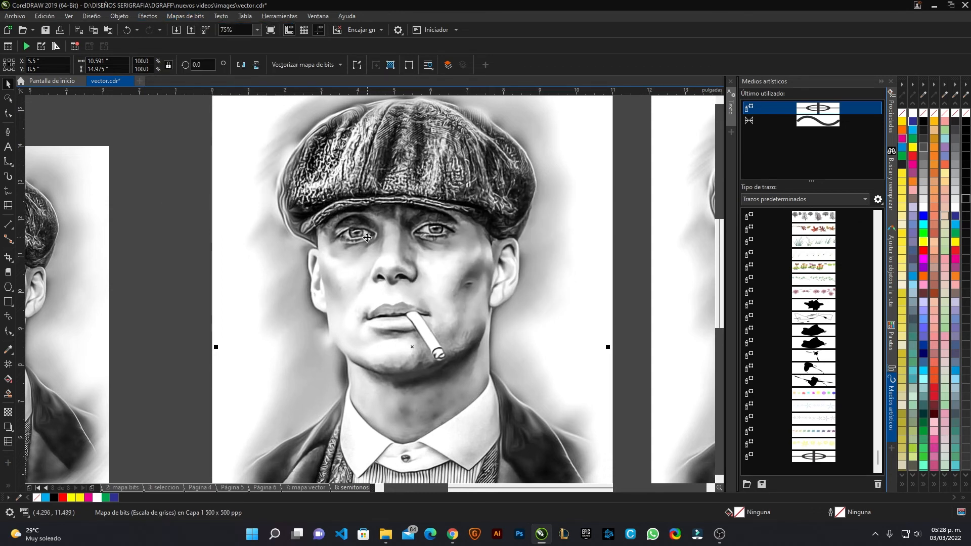
Try the Medios tonos effect on the page portrait with a maximum dot radius of 6, then undo it
{"action": "scroll", "coordinate": [367, 239], "scroll_direction": "down", "scroll_amount": 2}
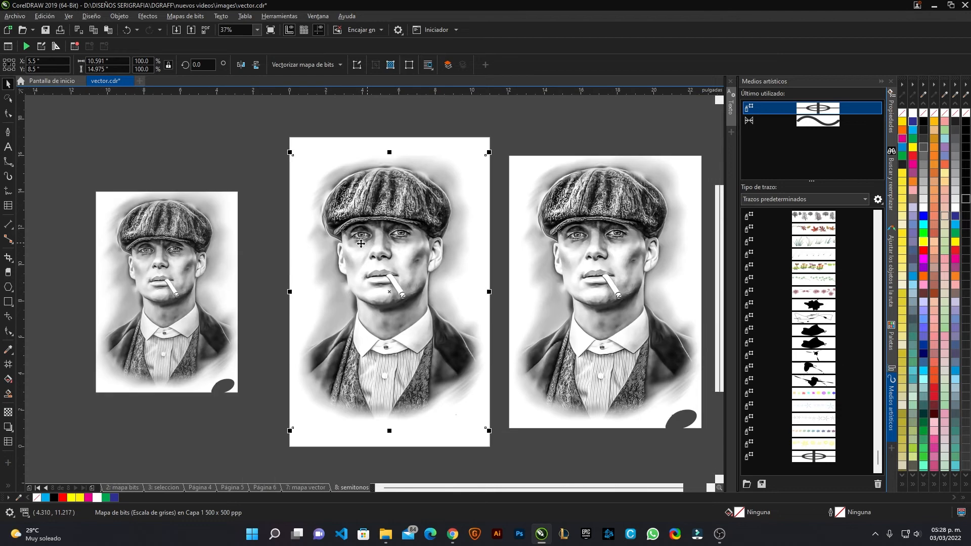
{"action": "left_click", "coordinate": [151, 16]}
{"action": "mouse_move", "coordinate": [202, 84]}
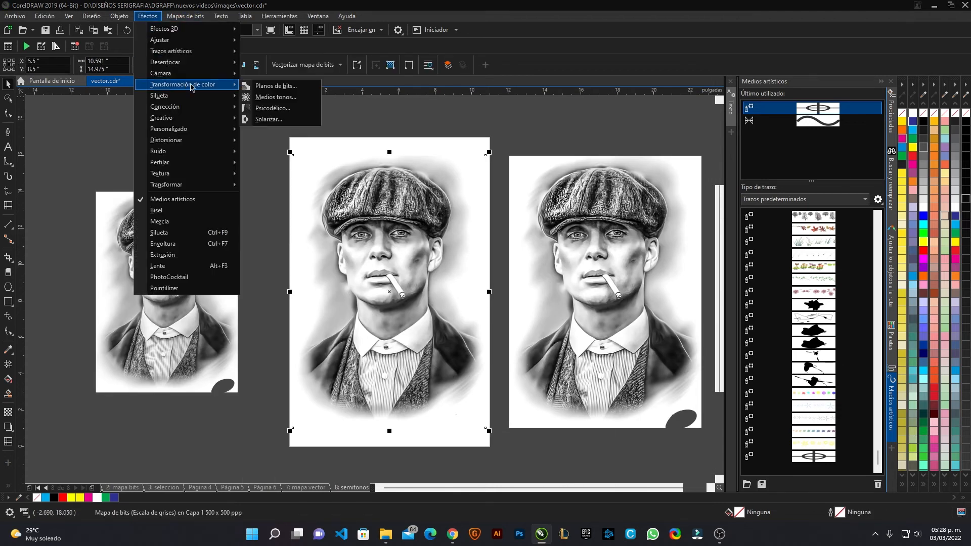
{"action": "left_click", "coordinate": [276, 96]}
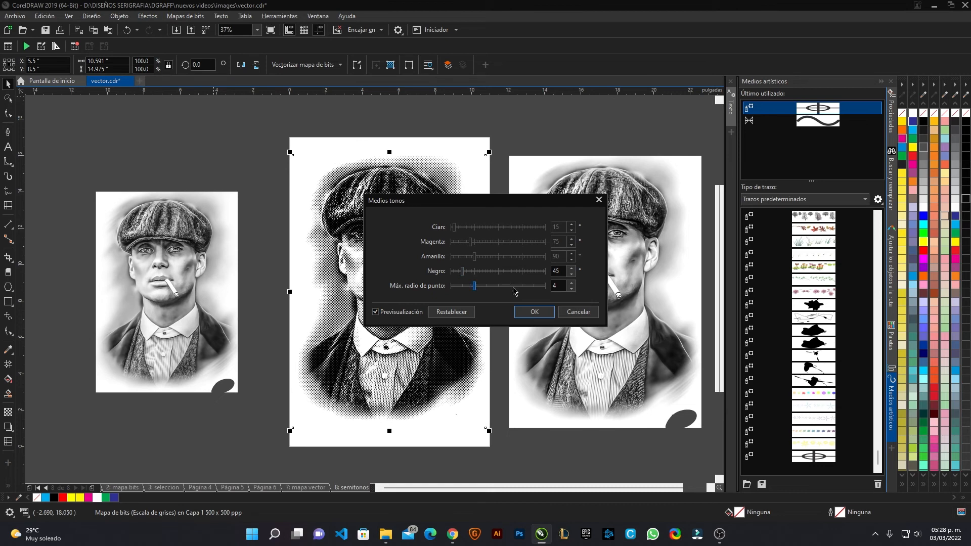
{"action": "left_click", "coordinate": [492, 287]}
{"action": "left_click", "coordinate": [530, 311]}
{"action": "scroll", "coordinate": [429, 235], "scroll_direction": "up", "scroll_amount": 4}
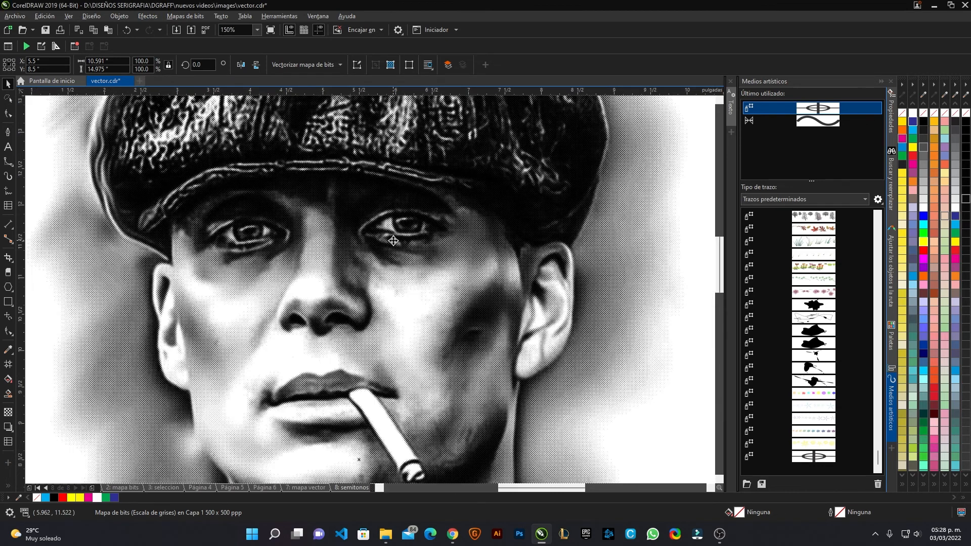
{"action": "key", "text": "ctrl+z"}
Apply the Medios tonos effect to the page portrait with black at 45° and a maximum dot radius of 4
{"action": "left_click", "coordinate": [149, 18]}
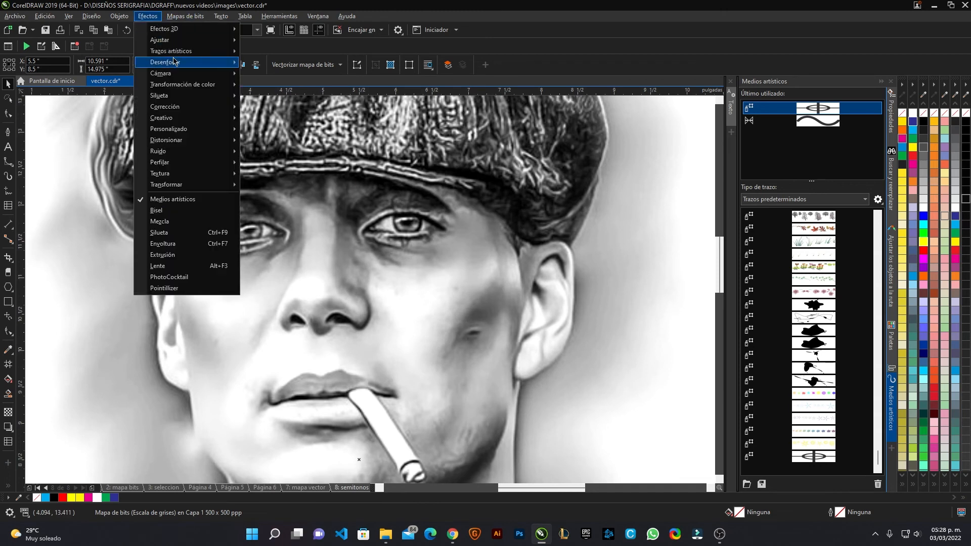
{"action": "mouse_move", "coordinate": [202, 84]}
{"action": "left_click", "coordinate": [300, 97]}
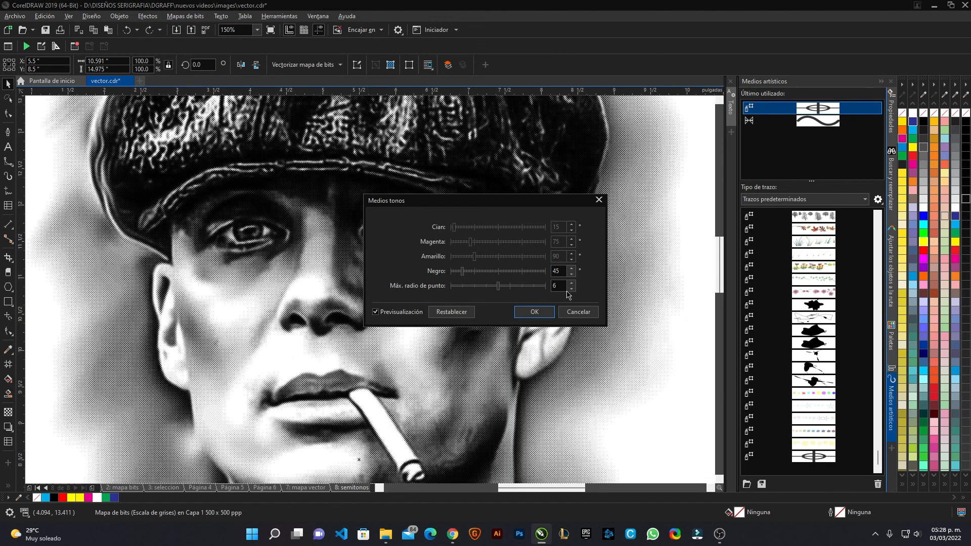
{"action": "left_click", "coordinate": [569, 289]}
{"action": "left_click", "coordinate": [570, 289]}
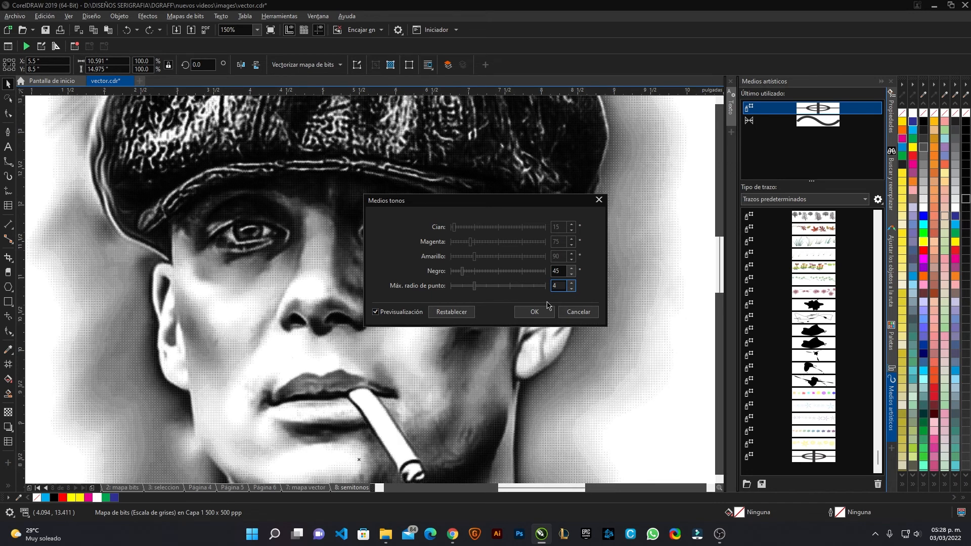
{"action": "left_click", "coordinate": [533, 311]}
Examine the halftone dots around the portrait's eyes and face at several magnifications
{"action": "scroll", "coordinate": [436, 228], "scroll_direction": "down", "scroll_amount": 2}
{"action": "scroll", "coordinate": [437, 229], "scroll_direction": "up", "scroll_amount": 4}
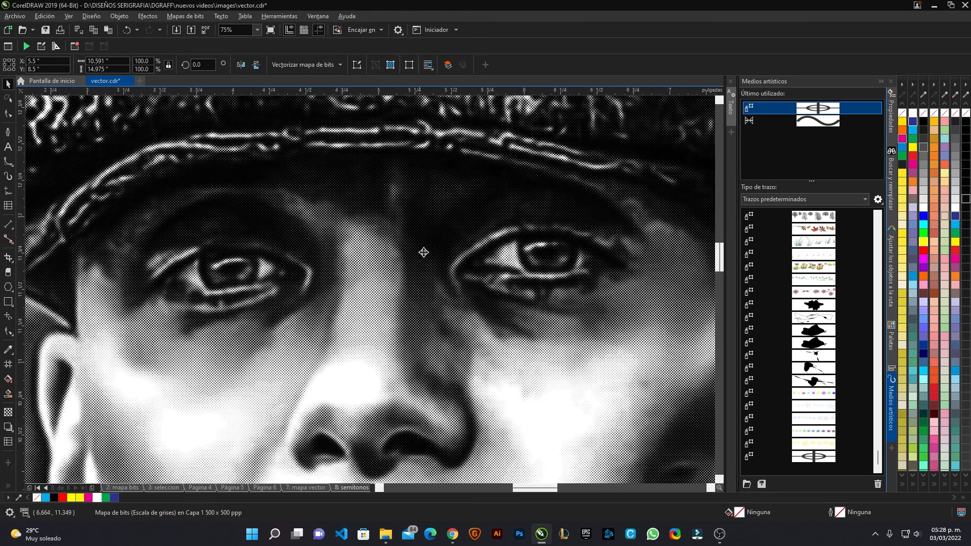
{"action": "scroll", "coordinate": [309, 263], "scroll_direction": "up", "scroll_amount": 2}
{"action": "scroll", "coordinate": [255, 276], "scroll_direction": "down", "scroll_amount": 4}
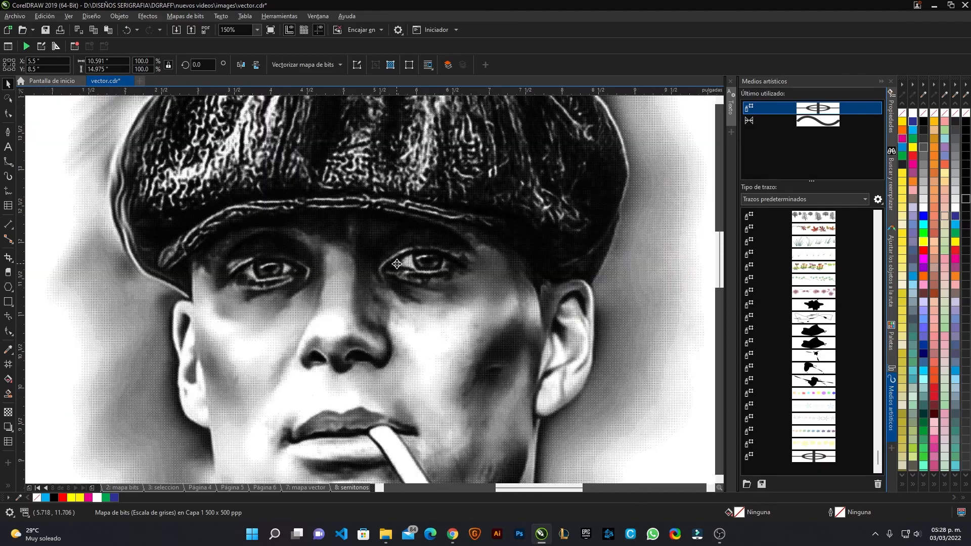
{"action": "scroll", "coordinate": [355, 289], "scroll_direction": "up", "scroll_amount": 2}
{"action": "scroll", "coordinate": [355, 289], "scroll_direction": "up", "scroll_amount": 2}
{"action": "scroll", "coordinate": [358, 282], "scroll_direction": "down", "scroll_amount": 5}
{"action": "scroll", "coordinate": [359, 262], "scroll_direction": "up", "scroll_amount": 2}
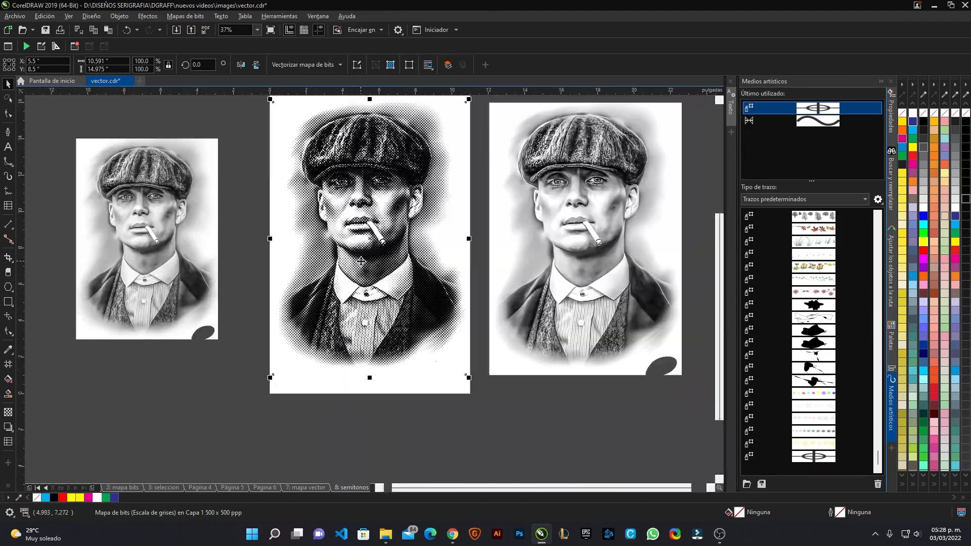
Try moving the halftone portrait off the page to the left and undo the move
{"action": "left_click_drag", "start_coordinate": [419, 314], "coordinate": [337, 298]}
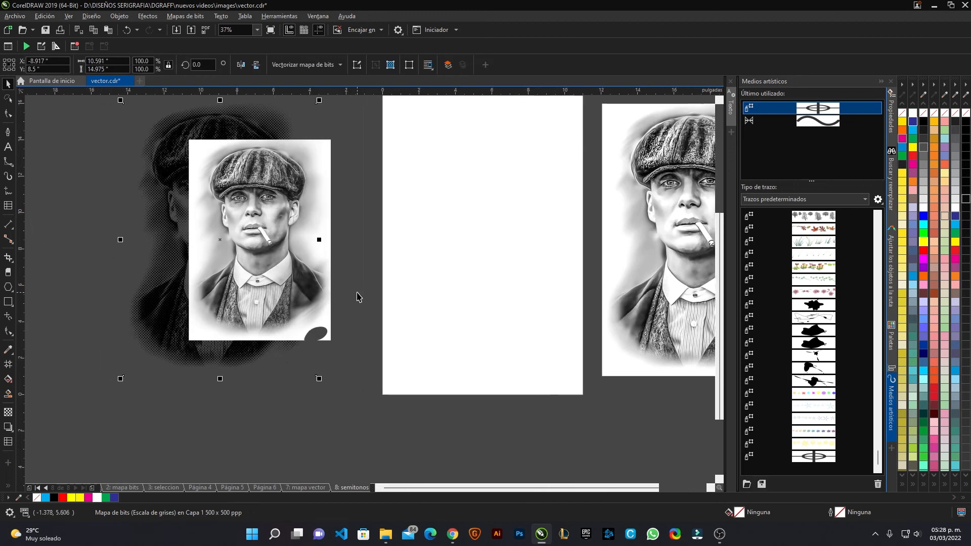
{"action": "key", "text": "ctrl+z"}
{"action": "left_click", "coordinate": [323, 357]}
{"action": "left_click_drag", "start_coordinate": [452, 316], "coordinate": [242, 305]}
{"action": "key", "text": "ctrl+z"}
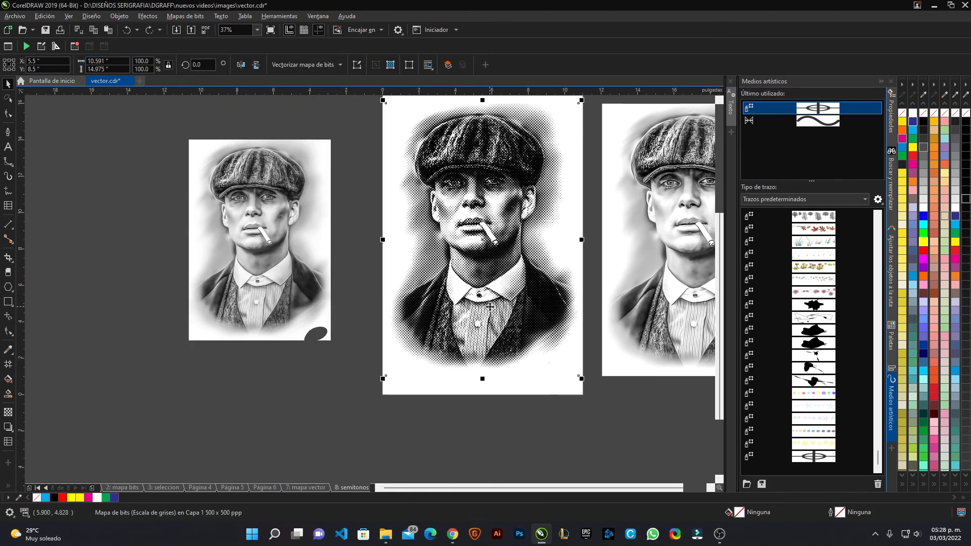
Invert the colours of the untreated portrait copy to the left of the page
{"action": "left_click", "coordinate": [524, 422]}
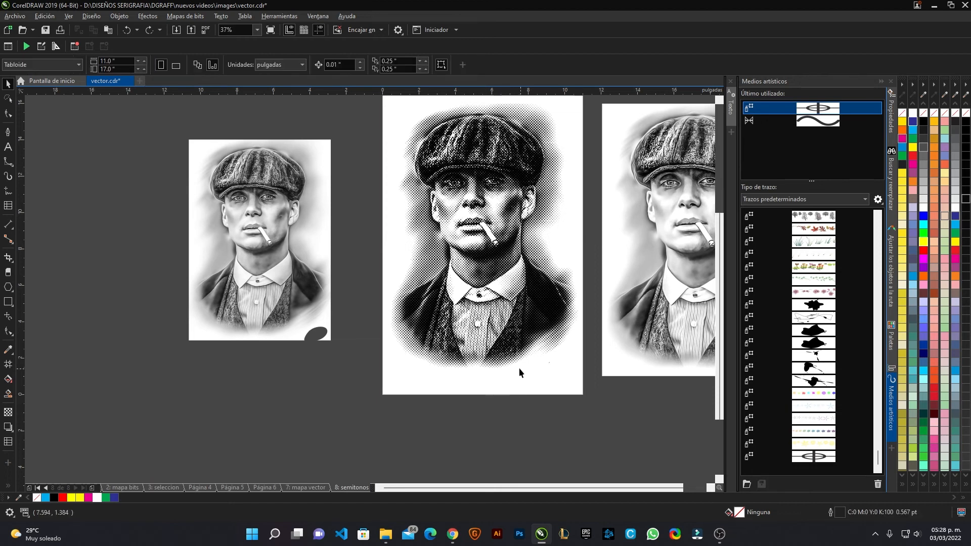
{"action": "left_click_drag", "start_coordinate": [520, 369], "coordinate": [398, 410]}
{"action": "scroll", "coordinate": [345, 248], "scroll_direction": "up", "scroll_amount": 2}
{"action": "scroll", "coordinate": [347, 254], "scroll_direction": "down", "scroll_amount": 3}
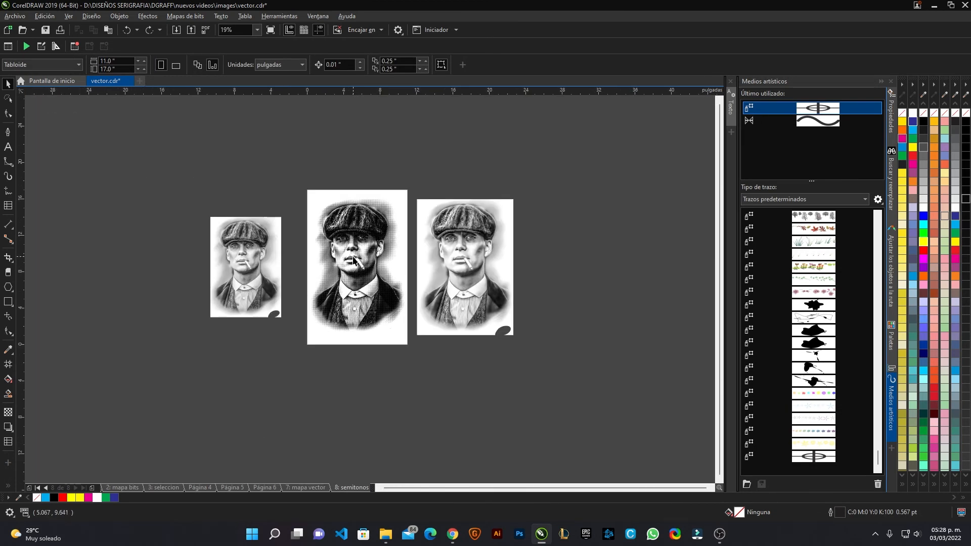
{"action": "left_click", "coordinate": [265, 258]}
{"action": "scroll", "coordinate": [265, 259], "scroll_direction": "up", "scroll_amount": 2}
{"action": "left_click_drag", "start_coordinate": [180, 282], "coordinate": [284, 200]}
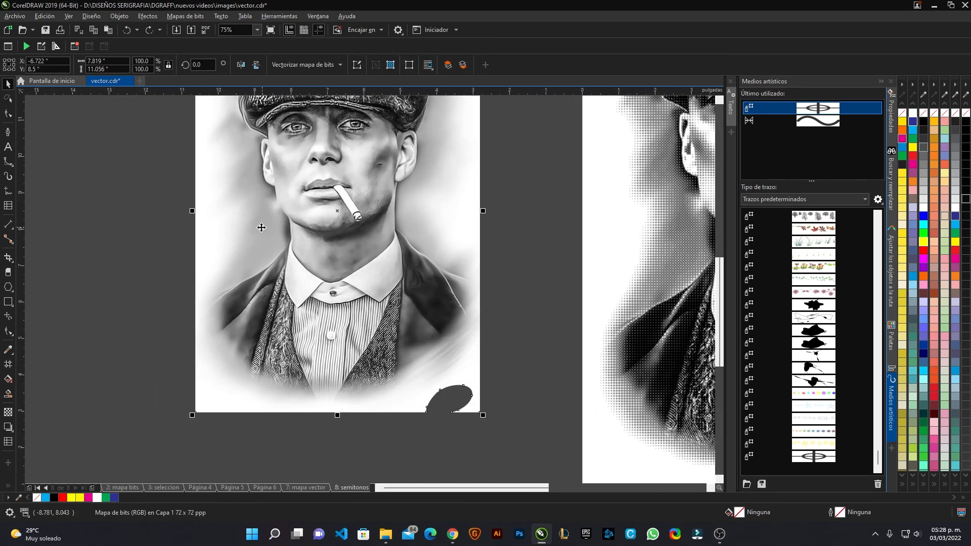
{"action": "left_click", "coordinate": [145, 18]}
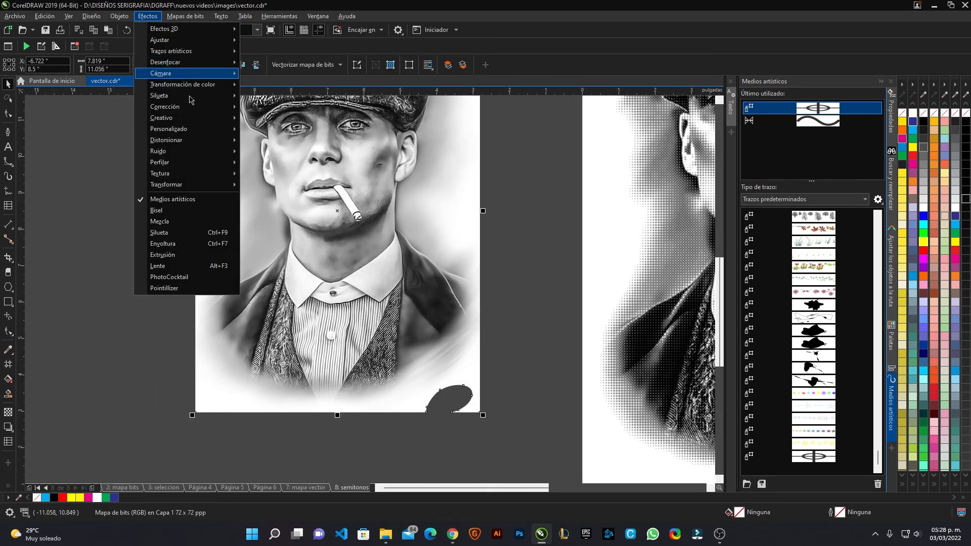
{"action": "mouse_move", "coordinate": [201, 184]}
{"action": "left_click", "coordinate": [278, 199]}
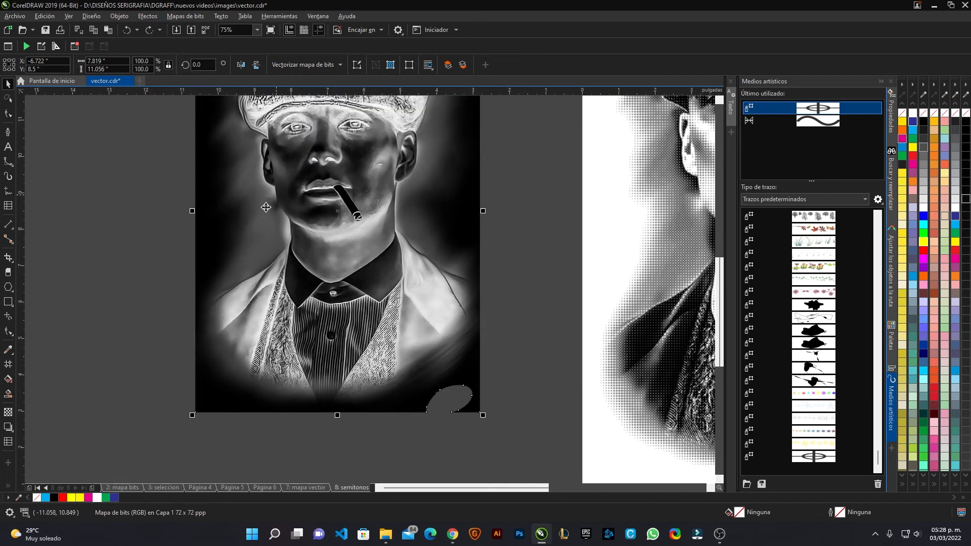
Examine the inverted portrait's clothing, face and cap in close-up
{"action": "left_click", "coordinate": [81, 356]}
{"action": "scroll", "coordinate": [236, 356], "scroll_direction": "up", "scroll_amount": 1}
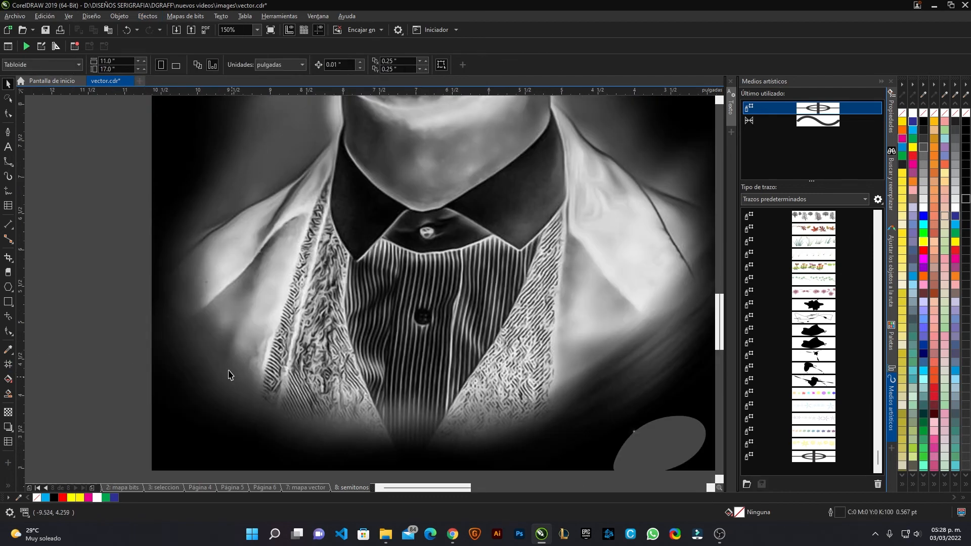
{"action": "left_click_drag", "start_coordinate": [238, 219], "coordinate": [229, 370]}
{"action": "left_click_drag", "start_coordinate": [341, 201], "coordinate": [311, 376]}
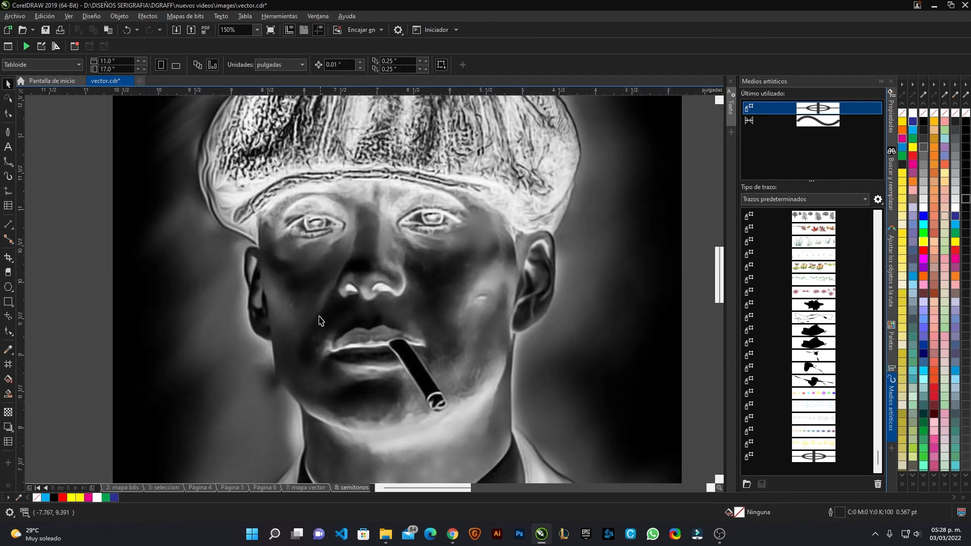
{"action": "scroll", "coordinate": [495, 247], "scroll_direction": "down", "scroll_amount": 4}
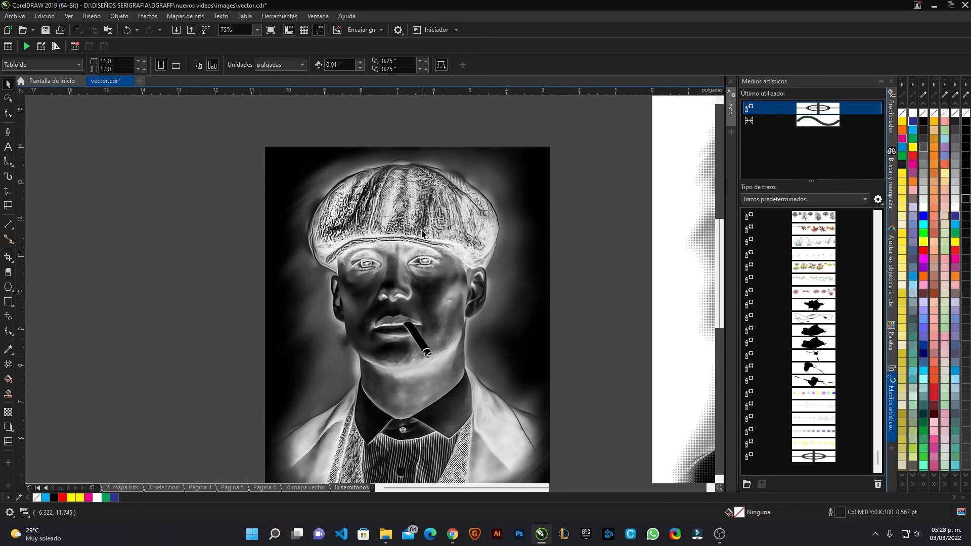
{"action": "scroll", "coordinate": [269, 239], "scroll_direction": "down", "scroll_amount": 4}
Delete the inverted portrait copy to the left of the page
{"action": "left_click", "coordinate": [343, 254]}
{"action": "scroll", "coordinate": [342, 254], "scroll_direction": "up", "scroll_amount": 8}
{"action": "scroll", "coordinate": [349, 268], "scroll_direction": "down", "scroll_amount": 8}
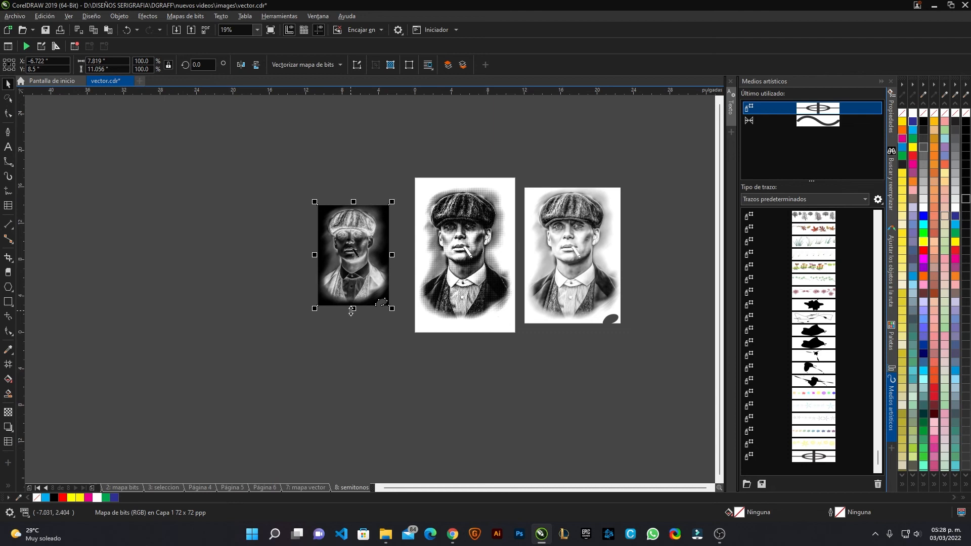
{"action": "key", "text": "Delete"}
Inspect the halftone portrait's dot pattern in close-up, from the cap and background fade down to the jacket
{"action": "scroll", "coordinate": [313, 333], "scroll_direction": "right", "scroll_amount": 3}
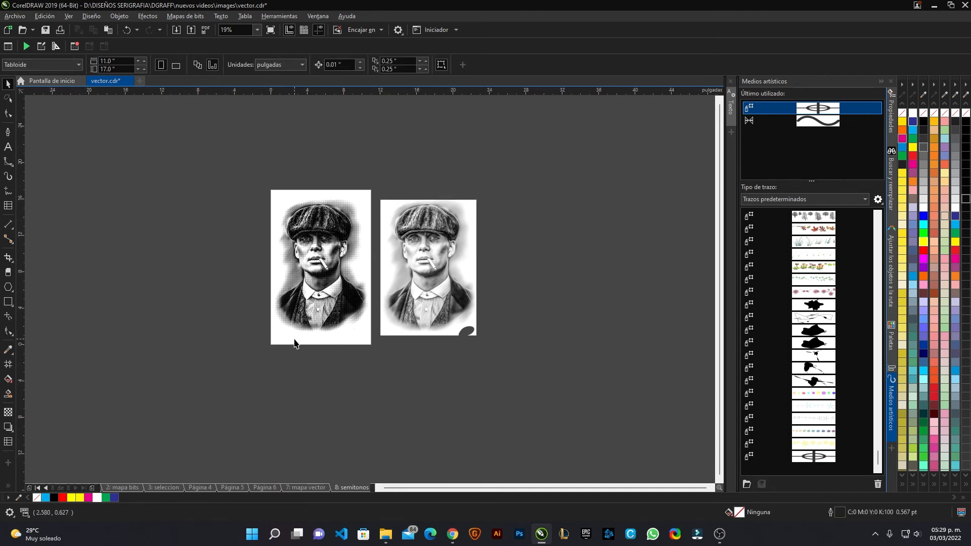
{"action": "scroll", "coordinate": [330, 254], "scroll_direction": "up", "scroll_amount": 5}
{"action": "left_click", "coordinate": [330, 249]}
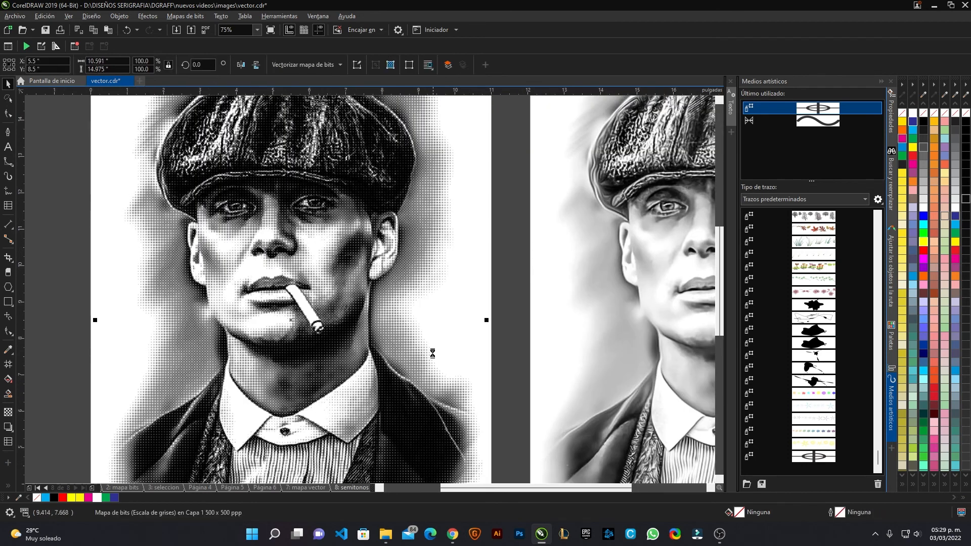
{"action": "scroll", "coordinate": [434, 352], "scroll_direction": "down", "scroll_amount": 1}
{"action": "scroll", "coordinate": [395, 243], "scroll_direction": "up", "scroll_amount": 2}
{"action": "scroll", "coordinate": [500, 134], "scroll_direction": "up", "scroll_amount": 2}
{"action": "scroll", "coordinate": [504, 141], "scroll_direction": "down", "scroll_amount": 4}
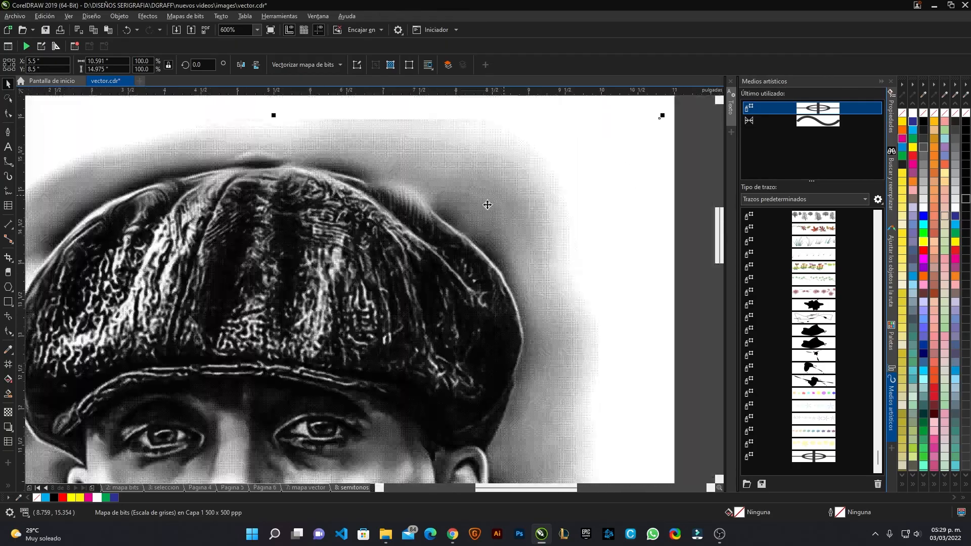
{"action": "scroll", "coordinate": [290, 238], "scroll_direction": "up", "scroll_amount": 2}
{"action": "left_click_drag", "start_coordinate": [470, 364], "coordinate": [370, 138]}
{"action": "left_click_drag", "start_coordinate": [415, 463], "coordinate": [342, 175]}
{"action": "scroll", "coordinate": [295, 191], "scroll_direction": "down", "scroll_amount": 1}
{"action": "scroll", "coordinate": [443, 176], "scroll_direction": "up", "scroll_amount": 1}
{"action": "left_click_drag", "start_coordinate": [542, 393], "coordinate": [306, 213]}
{"action": "scroll", "coordinate": [345, 229], "scroll_direction": "down", "scroll_amount": 1}
{"action": "scroll", "coordinate": [347, 231], "scroll_direction": "down", "scroll_amount": 3}
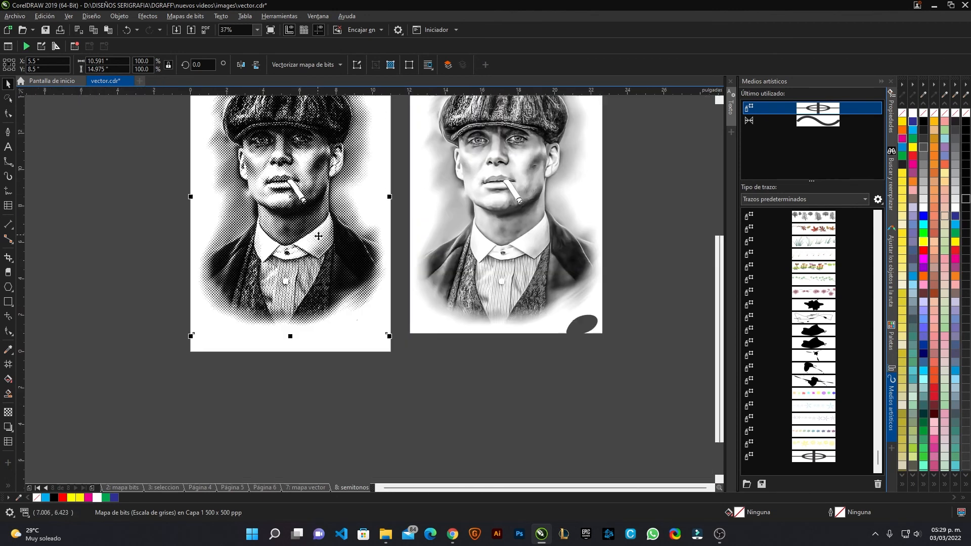
{"action": "left_click_drag", "start_coordinate": [448, 377], "coordinate": [483, 433]}
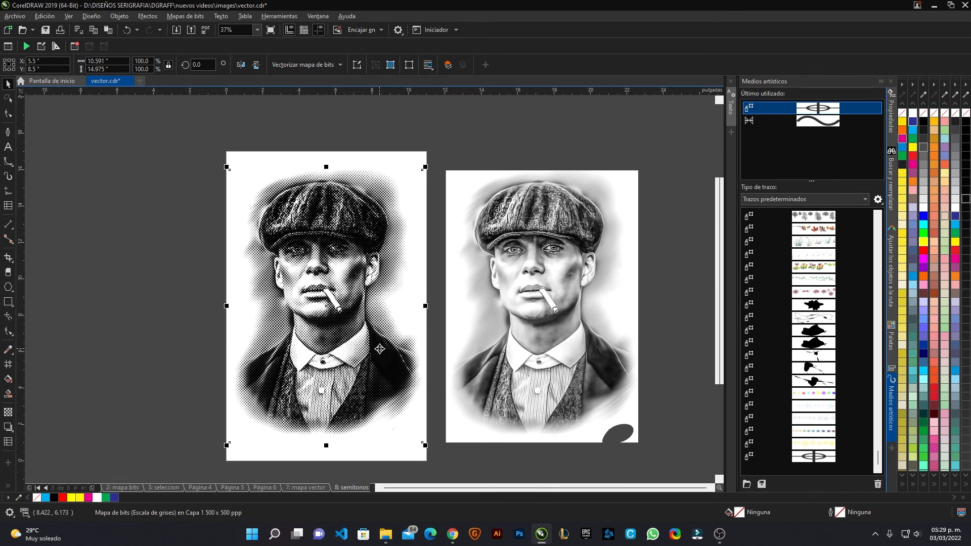
Review the document's earlier pages back to the first one, then return to the semitonos page and check the halftone detail
{"action": "left_click", "coordinate": [46, 488]}
{"action": "left_click", "coordinate": [46, 488]}
{"action": "left_click", "coordinate": [46, 488]}
{"action": "left_click", "coordinate": [46, 488]}
{"action": "left_click", "coordinate": [46, 488]}
{"action": "left_click", "coordinate": [46, 487]}
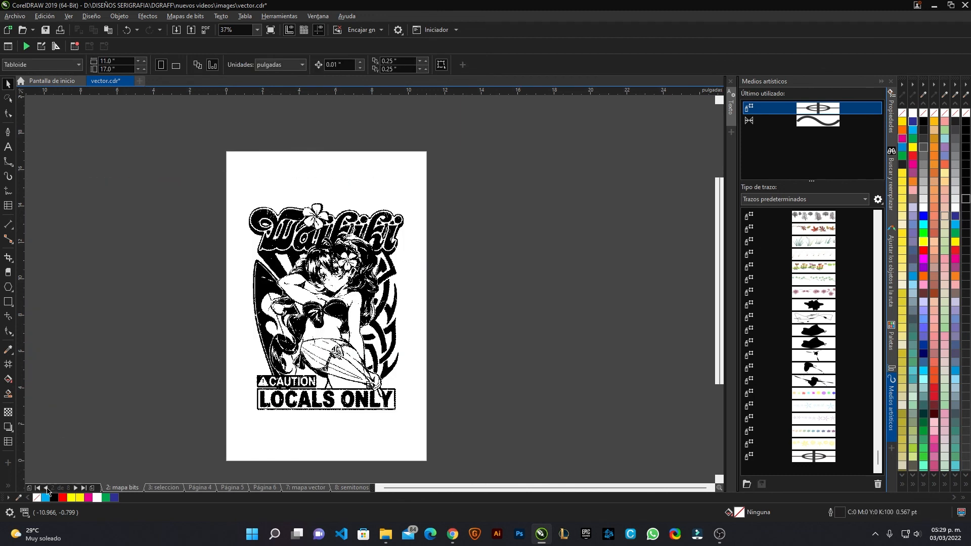
{"action": "left_click", "coordinate": [46, 488]}
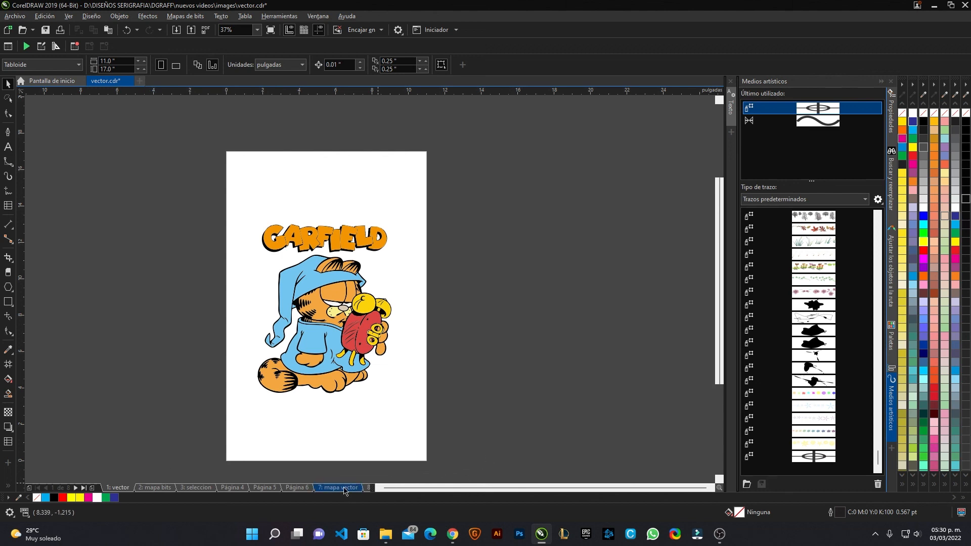
{"action": "left_click", "coordinate": [84, 489]}
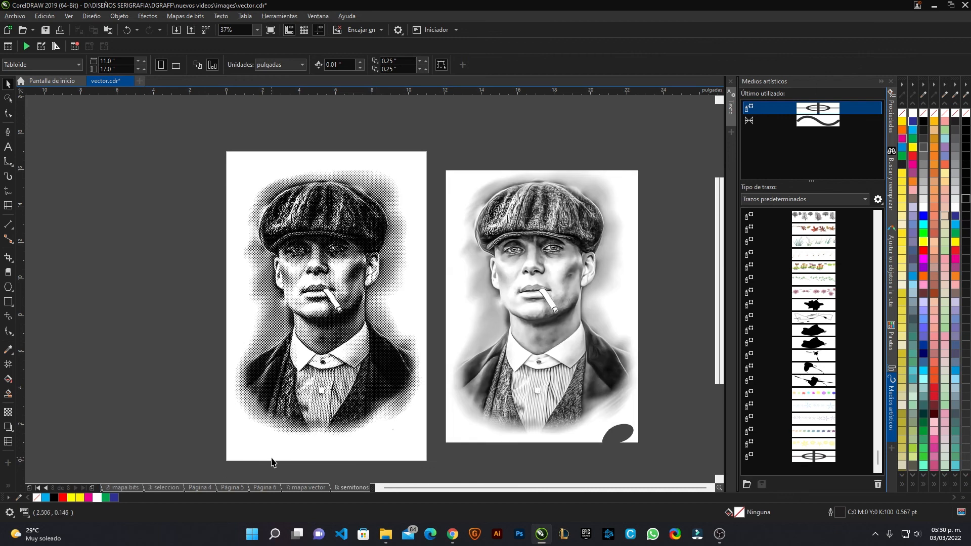
{"action": "scroll", "coordinate": [378, 363], "scroll_direction": "up", "scroll_amount": 3}
{"action": "scroll", "coordinate": [382, 357], "scroll_direction": "down", "scroll_amount": 4}
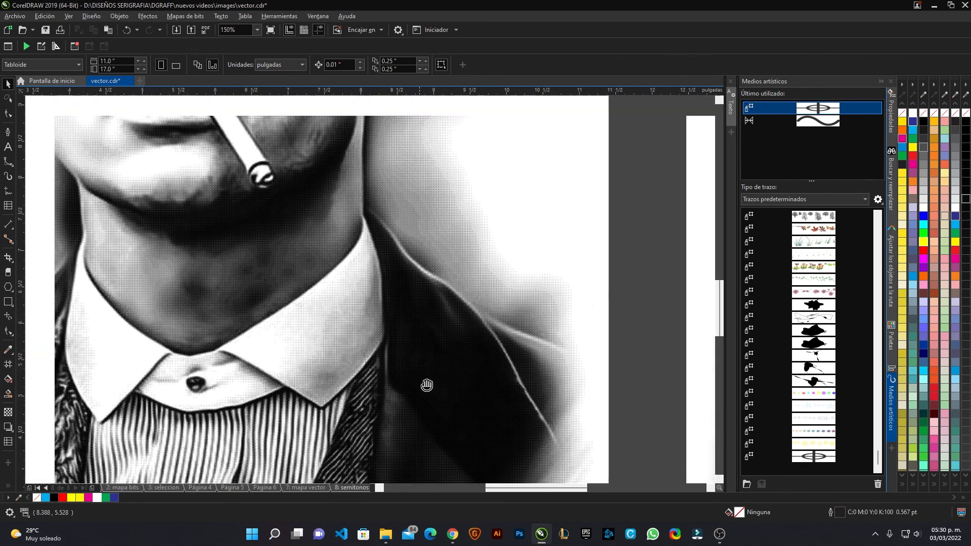